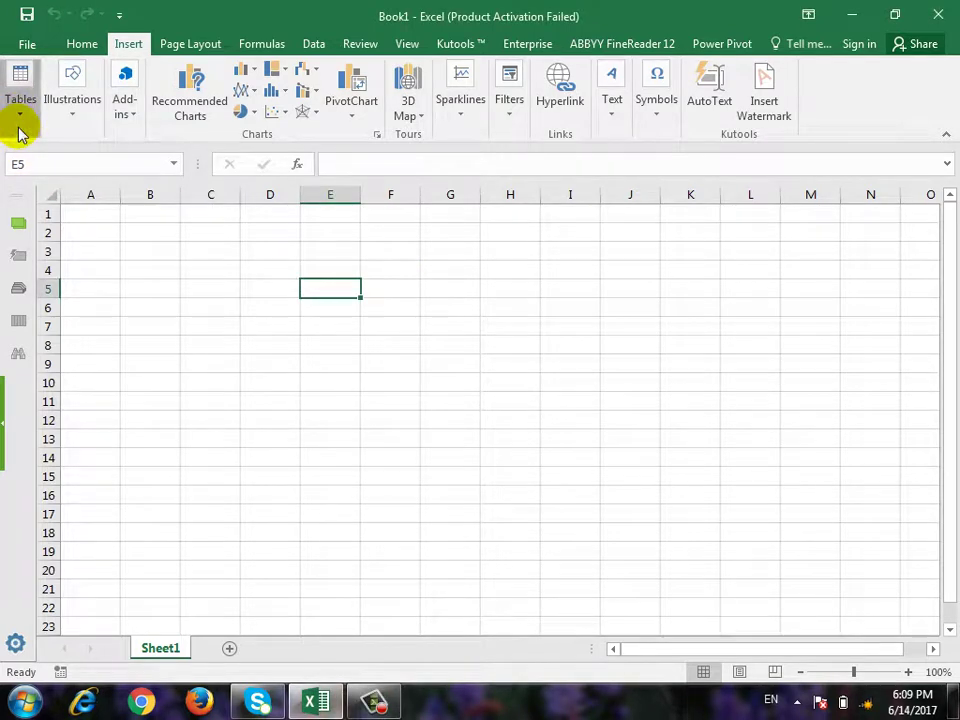
Step: Look through the Insert tab's table and PivotTable options, dismissing a colour-scheme warning, then return to the sheet
left_click(20, 122)
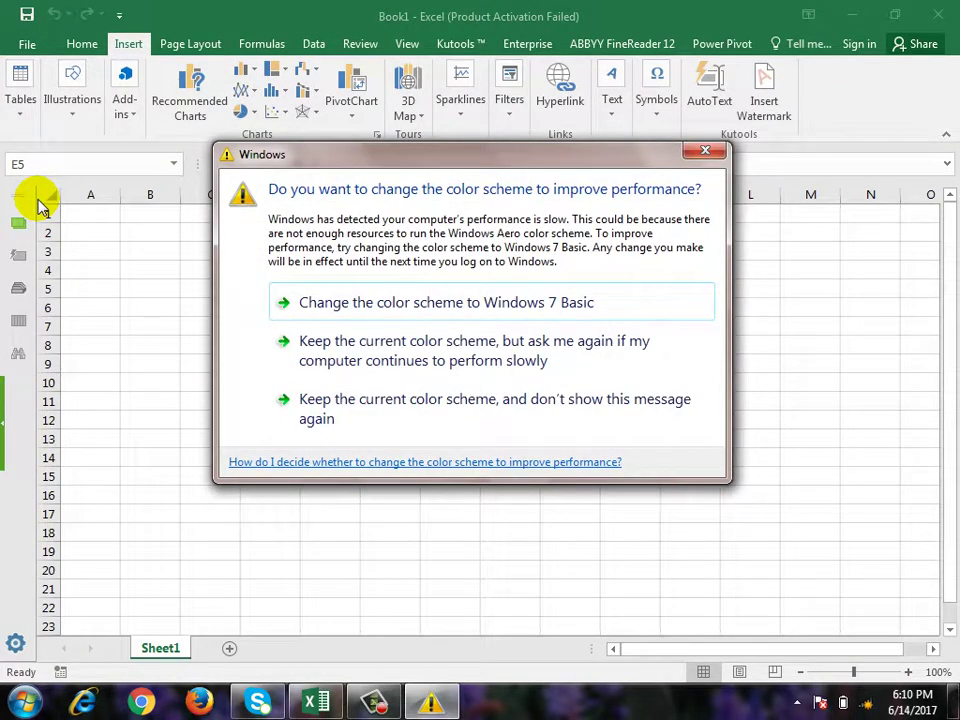
left_click(707, 151)
left_click(18, 118)
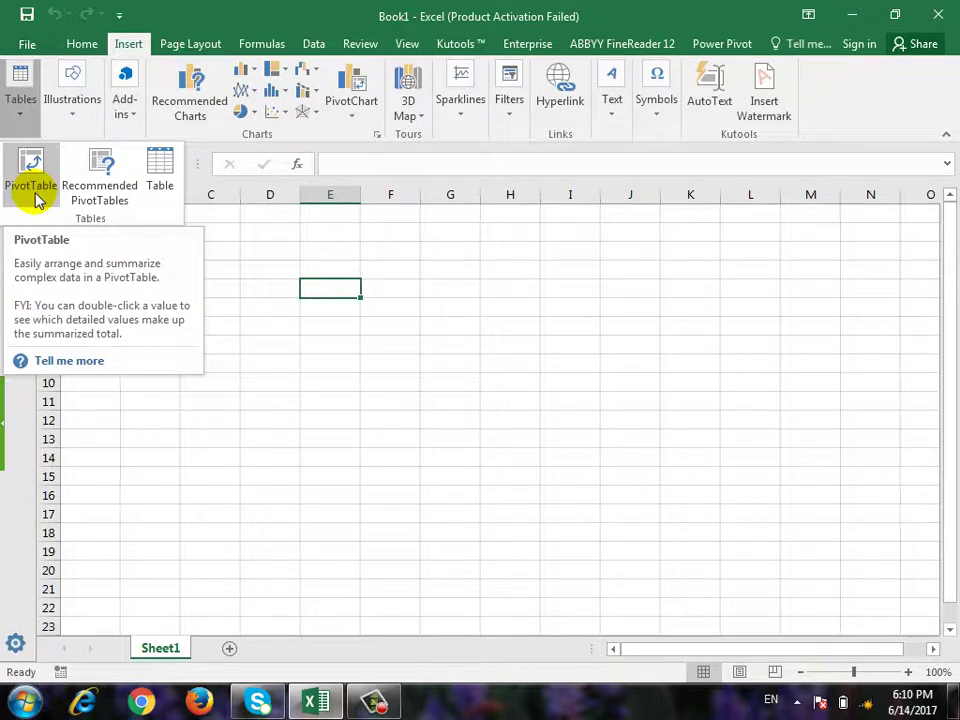
left_click(150, 285)
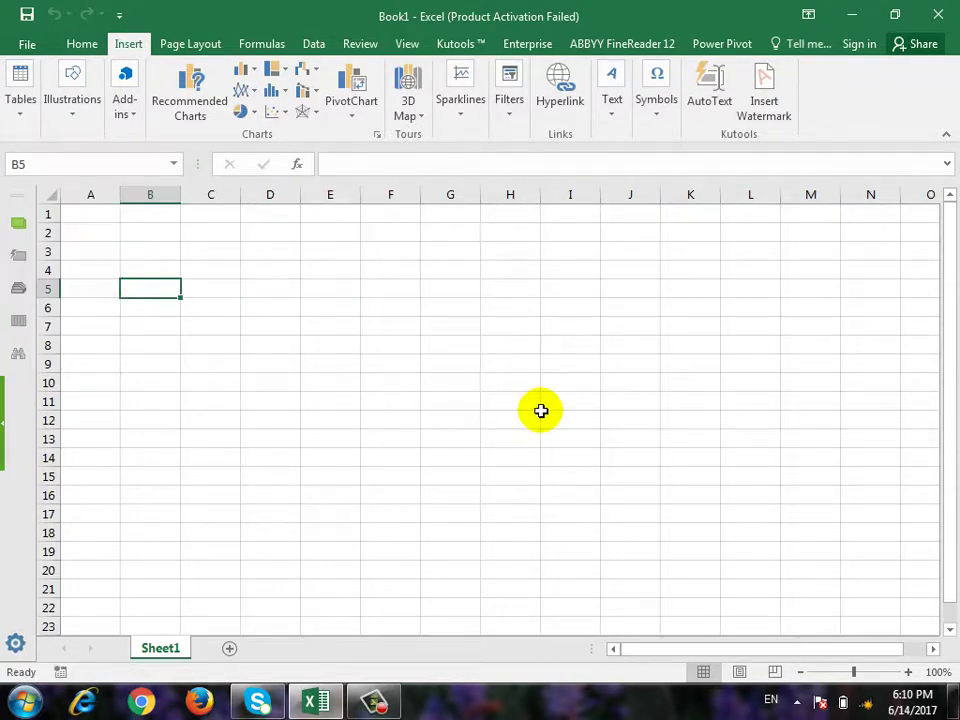
Step: Enter the headers No in A4 and Customer Name in B4
key("Left")
key("Up")
type("No")
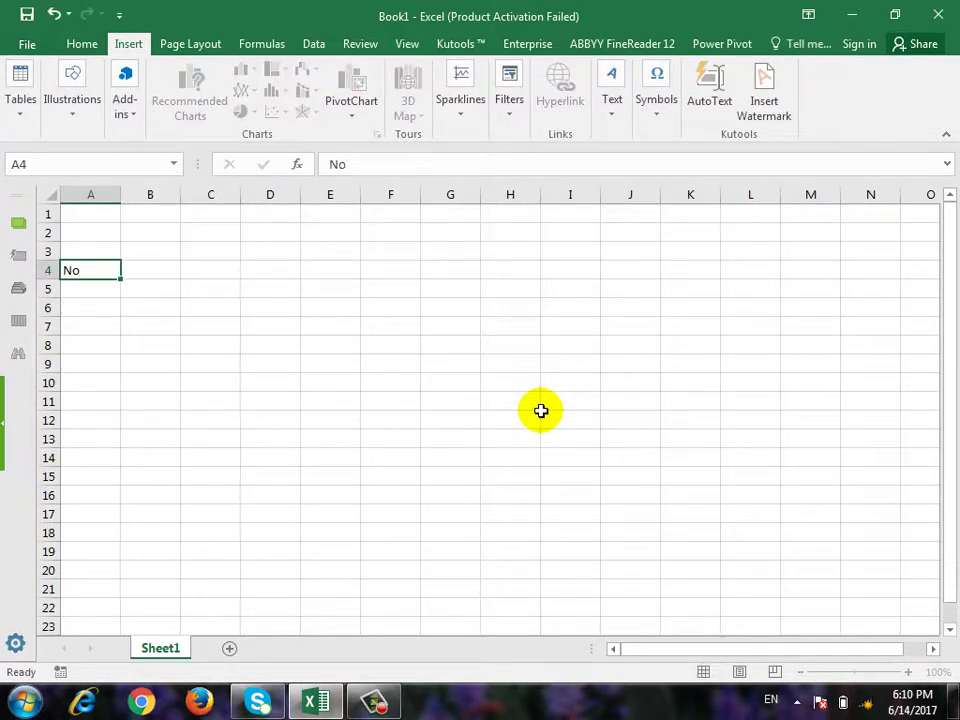
key("Tab")
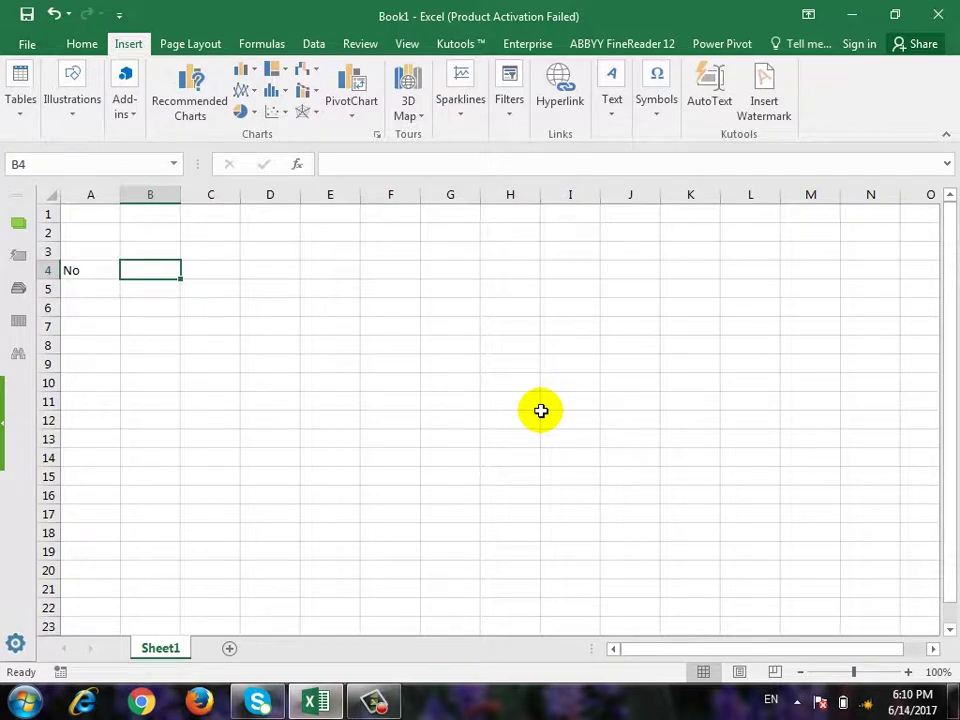
type("N")
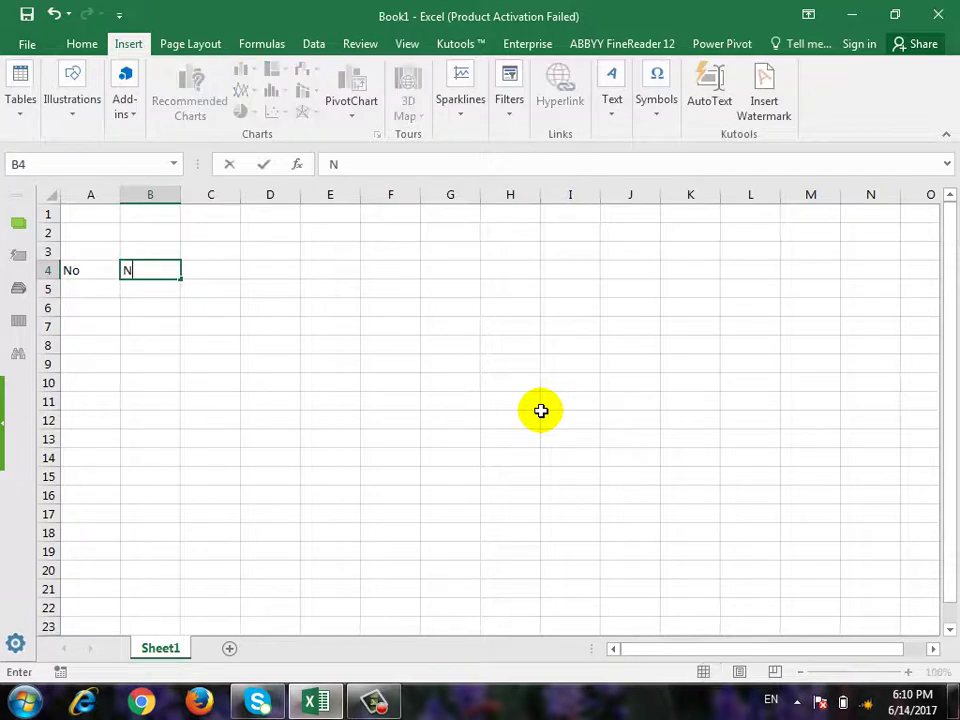
type("ame")
key("BackSpace")
key("BackSpace")
key("BackSpace")
key("BackSpace")
type("Cus")
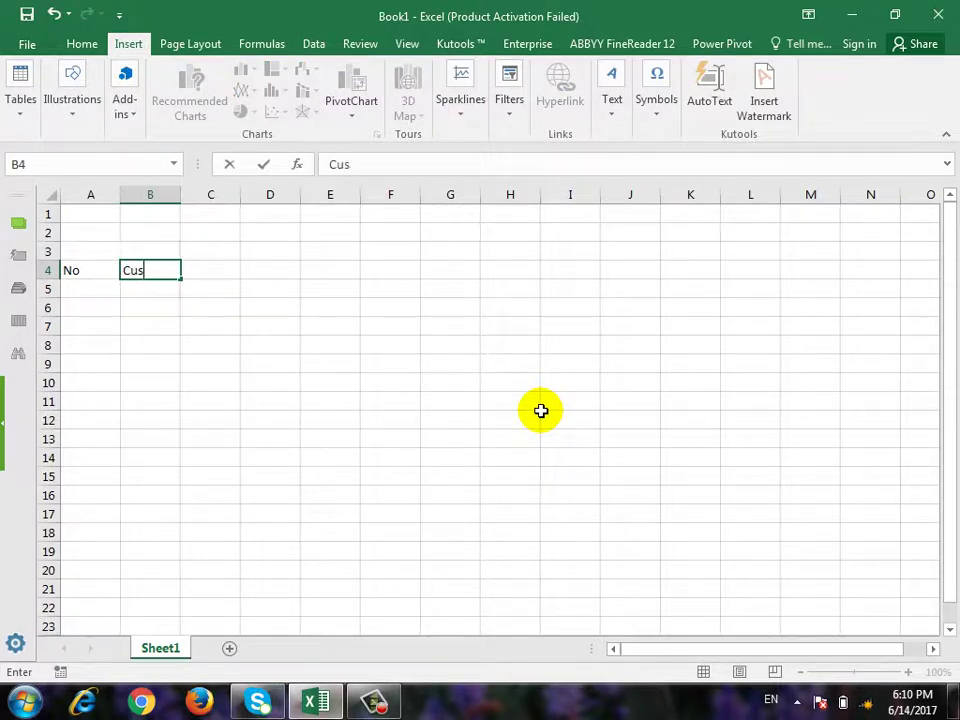
type("o")
key("BackSpace")
type("tomer")
type(" Name")
key("Return")
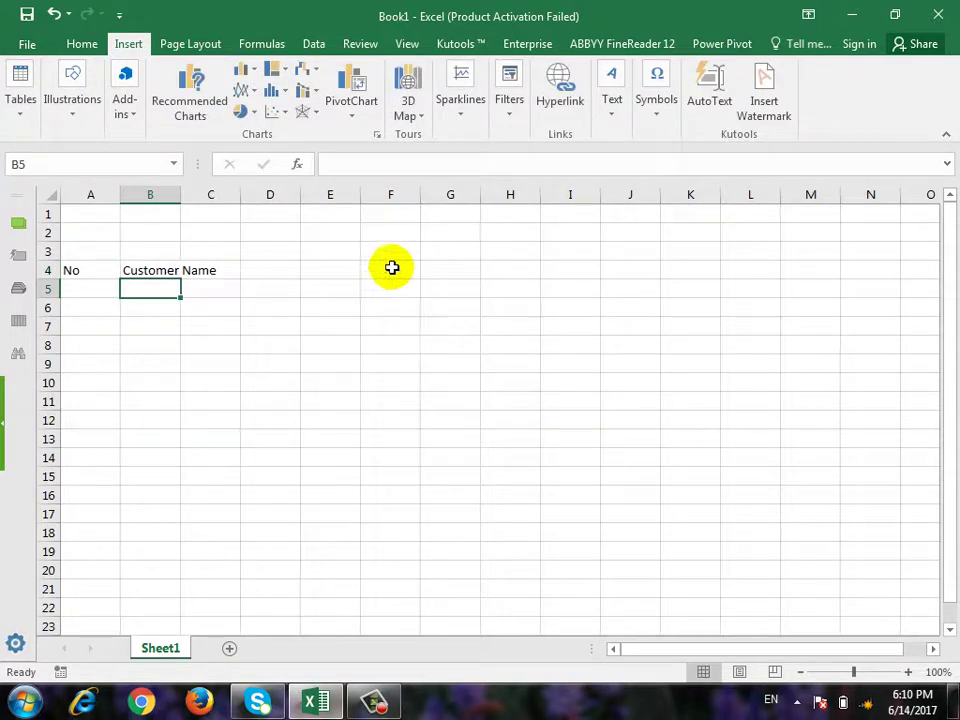
Step: Widen column B, then add the Product and Company headers in C4 and D4
left_click_drag(180, 195, 221, 195)
left_click(265, 271)
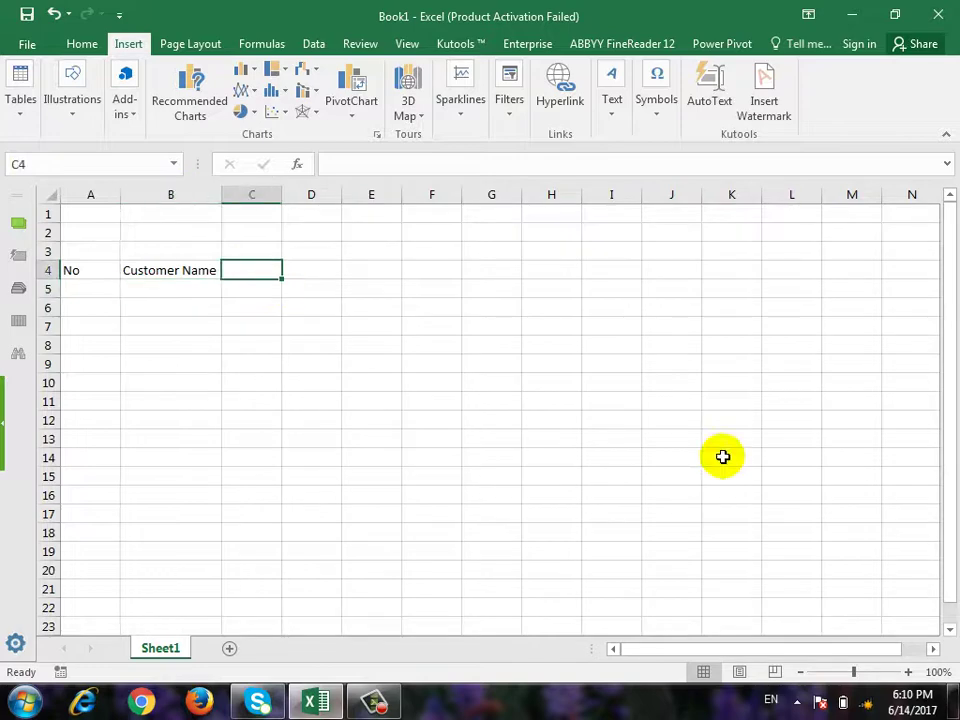
type("Prd")
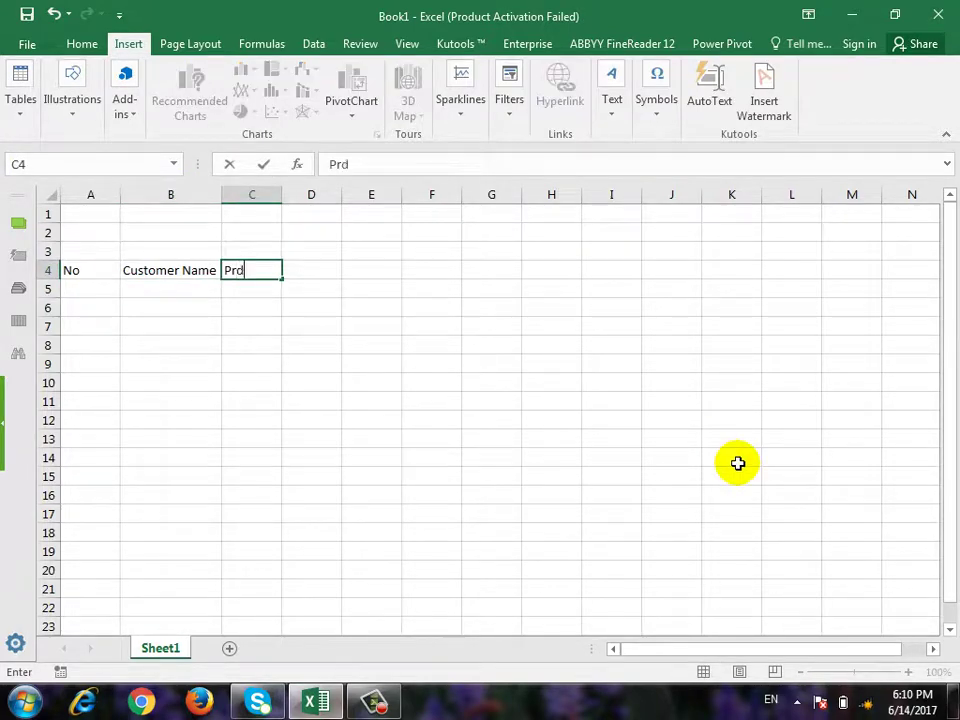
key("BackSpace")
type("odu")
type("uct")
key("Return")
key("Up")
key("Right")
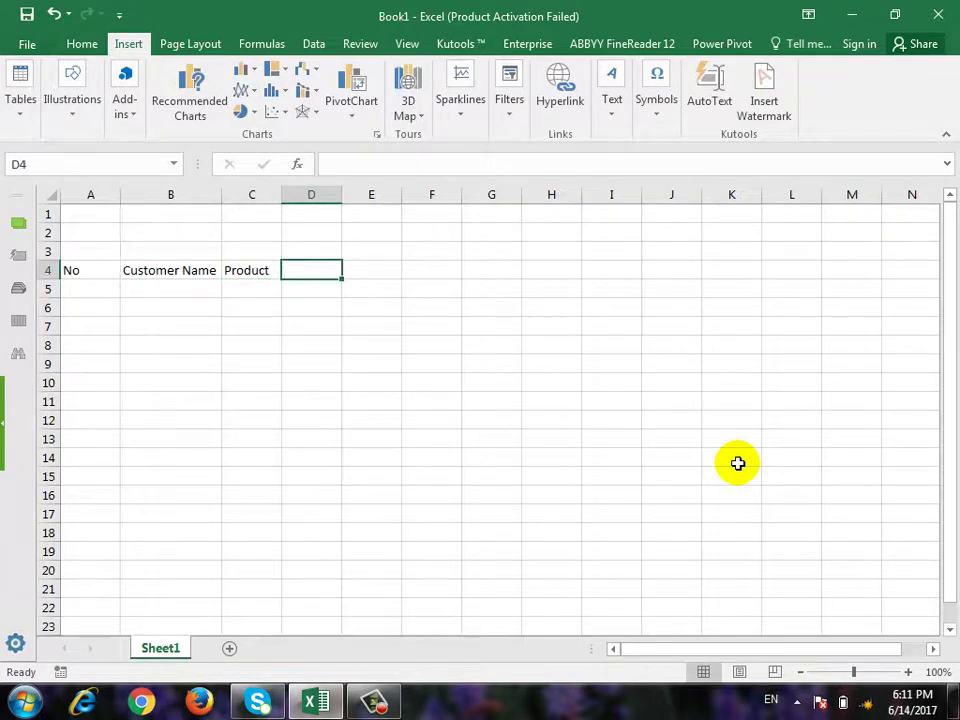
type("Company")
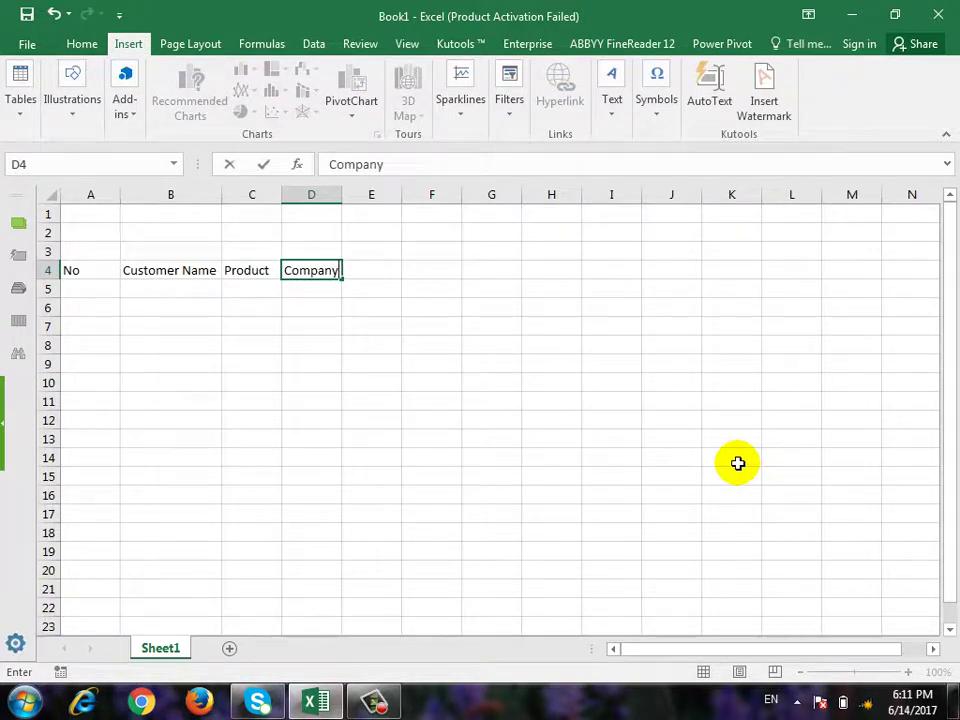
key("Return")
Step: Add the Price and Qty headers in E4 and F4
key("Up")
key("Left")
key("Right")
key("Right")
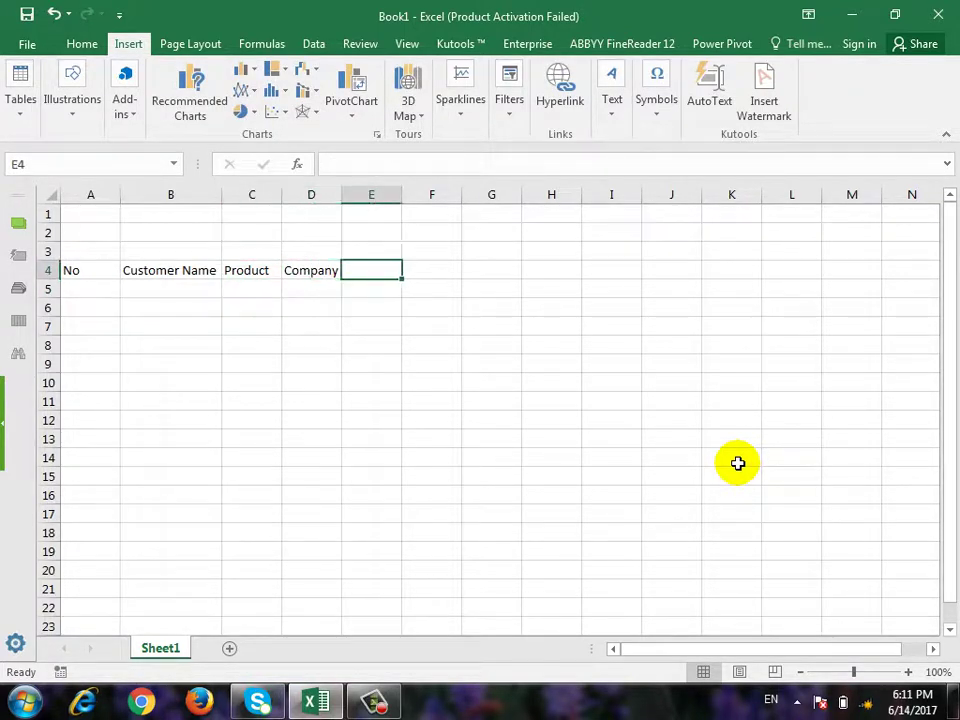
type("Price")
key("Return")
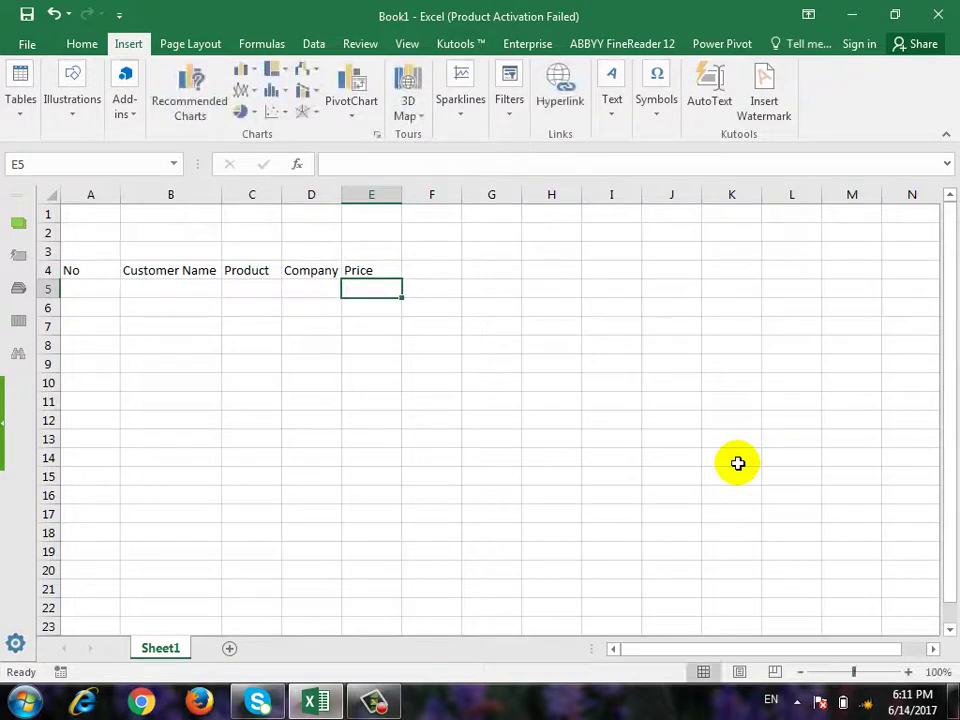
key("Right")
key("Up")
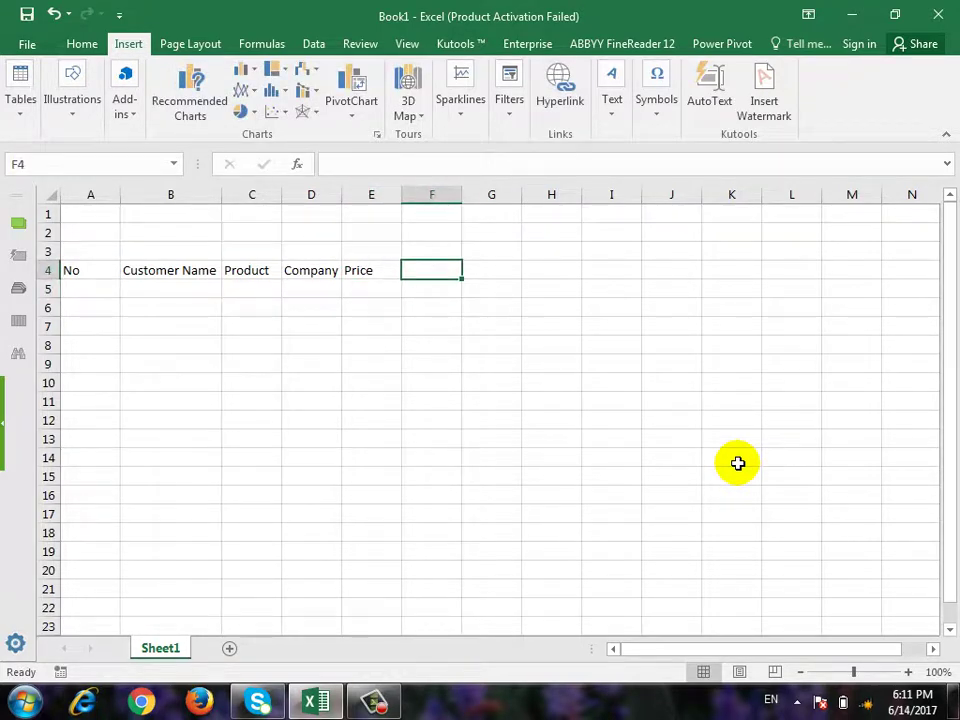
type("Qty")
key("Return")
key("Right")
key("Up")
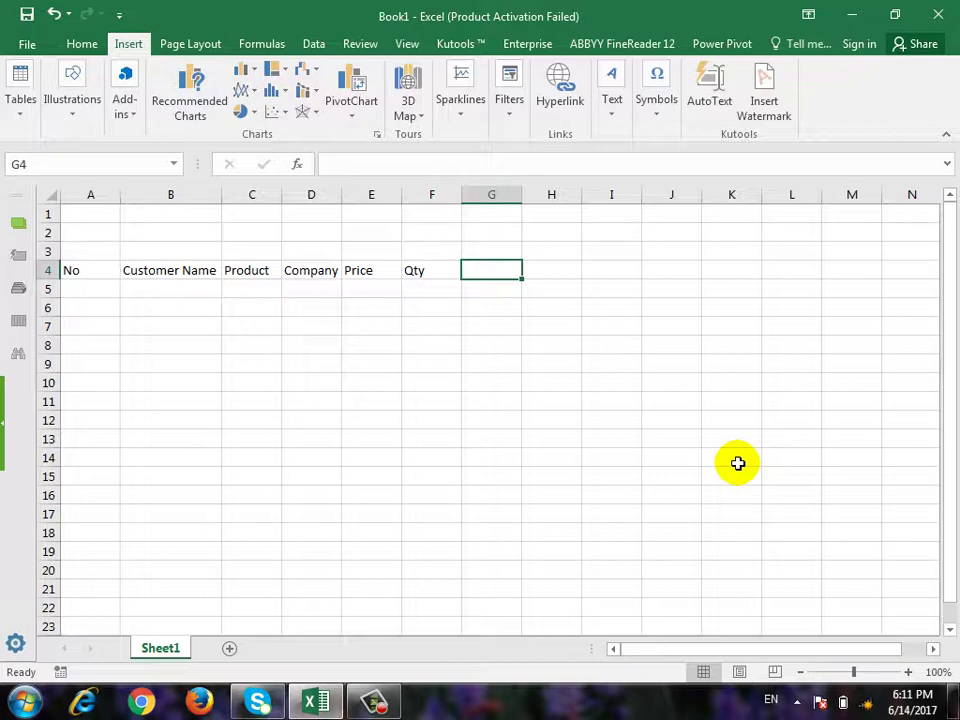
Step: Add the Total and Date headers in G4 and H4
key("Left")
key("Left")
key("Right")
key("Right")
key("Left")
key("Left")
key("Left")
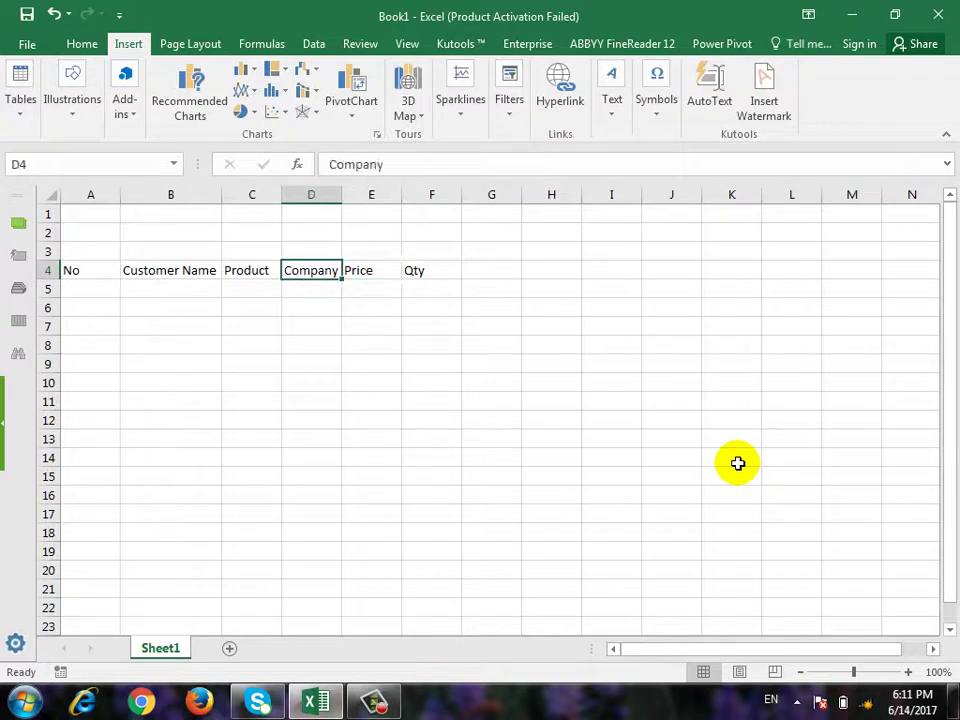
key("Right")
key("Right")
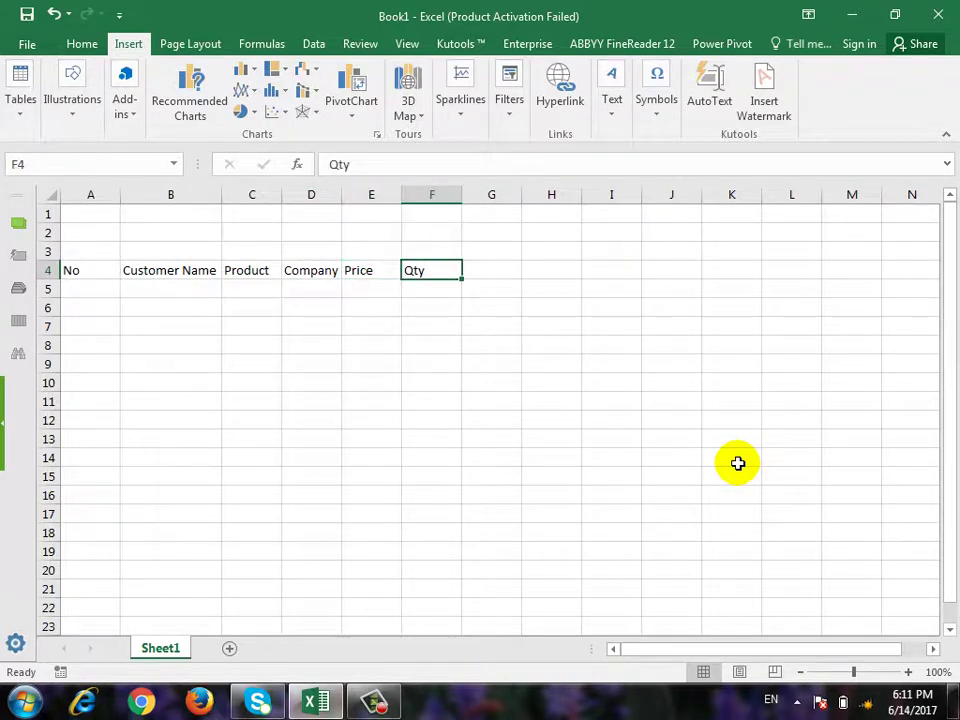
key("Right")
type("To")
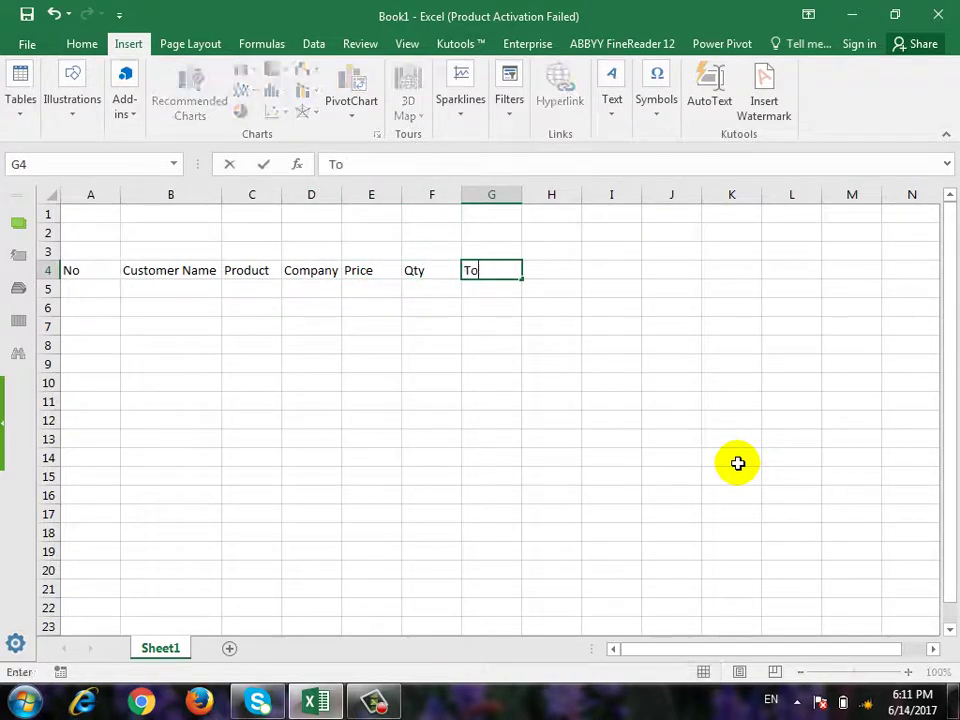
type("tal")
key("Return")
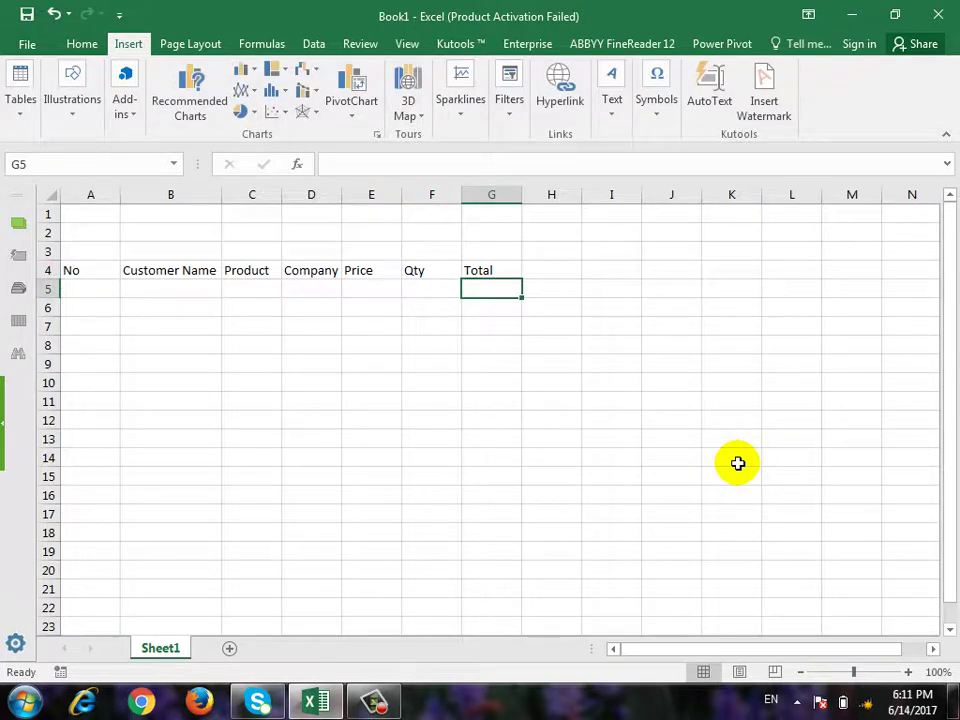
key("Right")
key("Up")
type("Da")
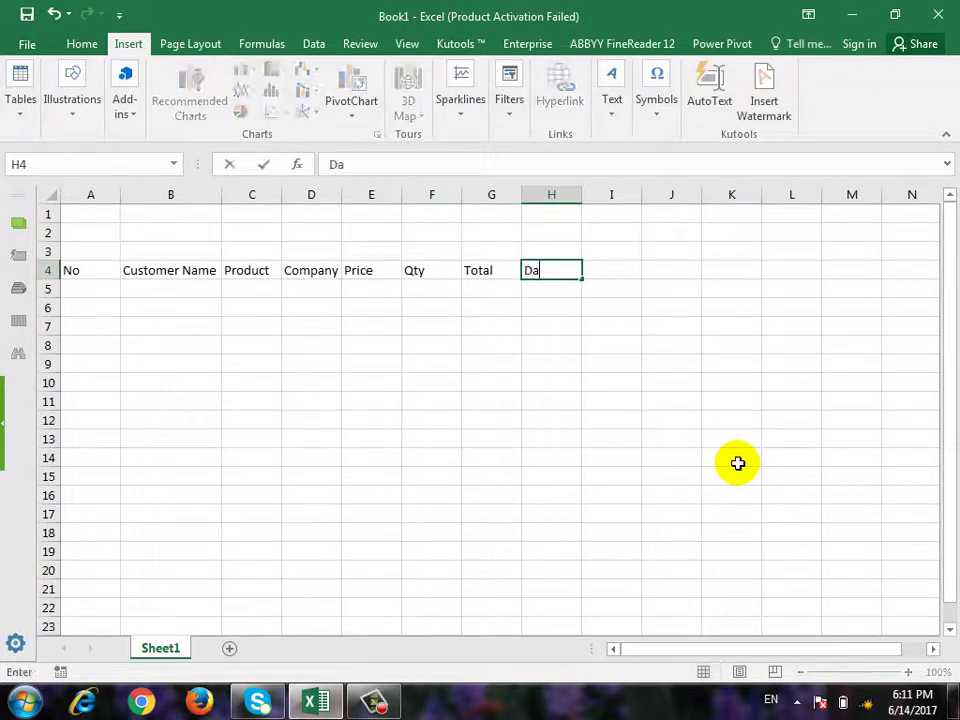
type("te")
key("Return")
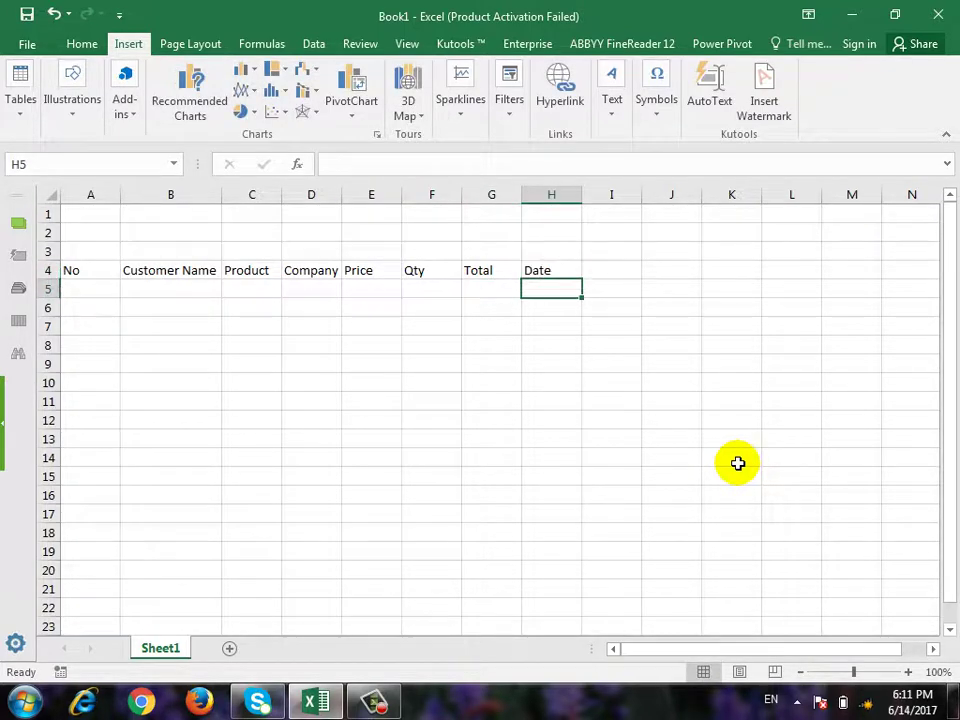
key("Left")
key("Left")
key("Left")
key("Left")
key("Left")
key("Left")
key("Left")
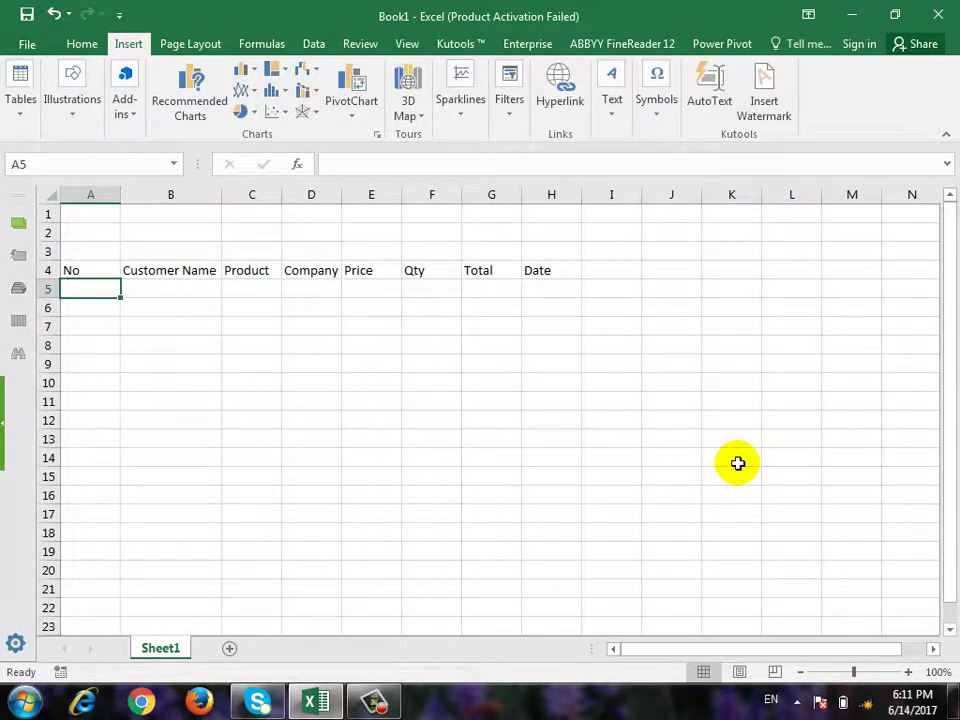
Step: Number A5:A8 as 1–4 and enter the first customer's name and product pen in row 5
type("1 2 3 4")
key("Up")
key("Up")
key("Up")
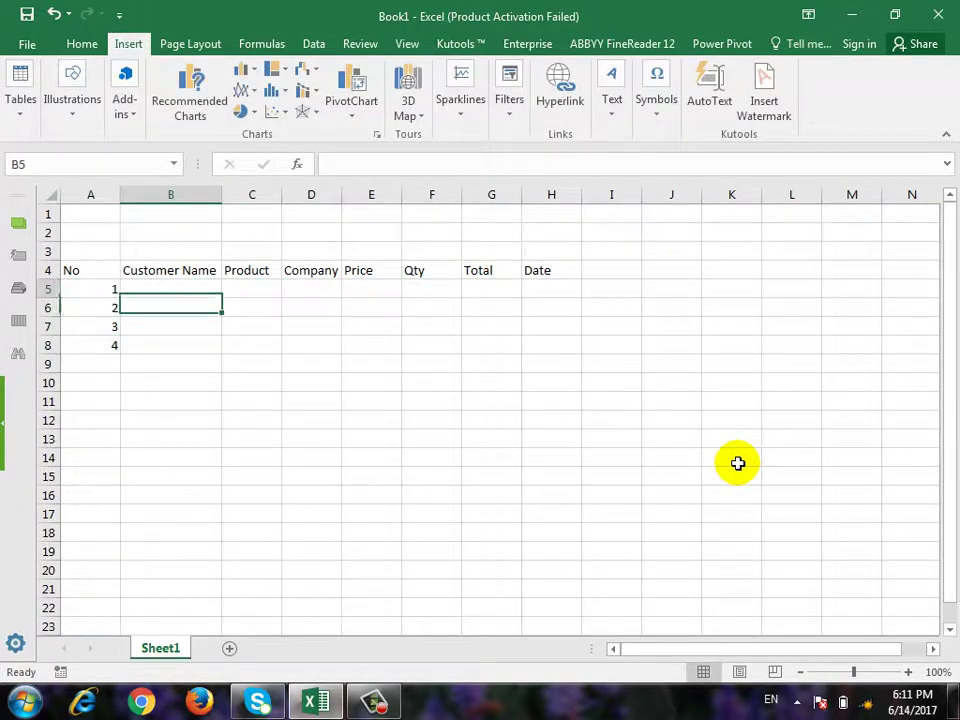
type("Hash")
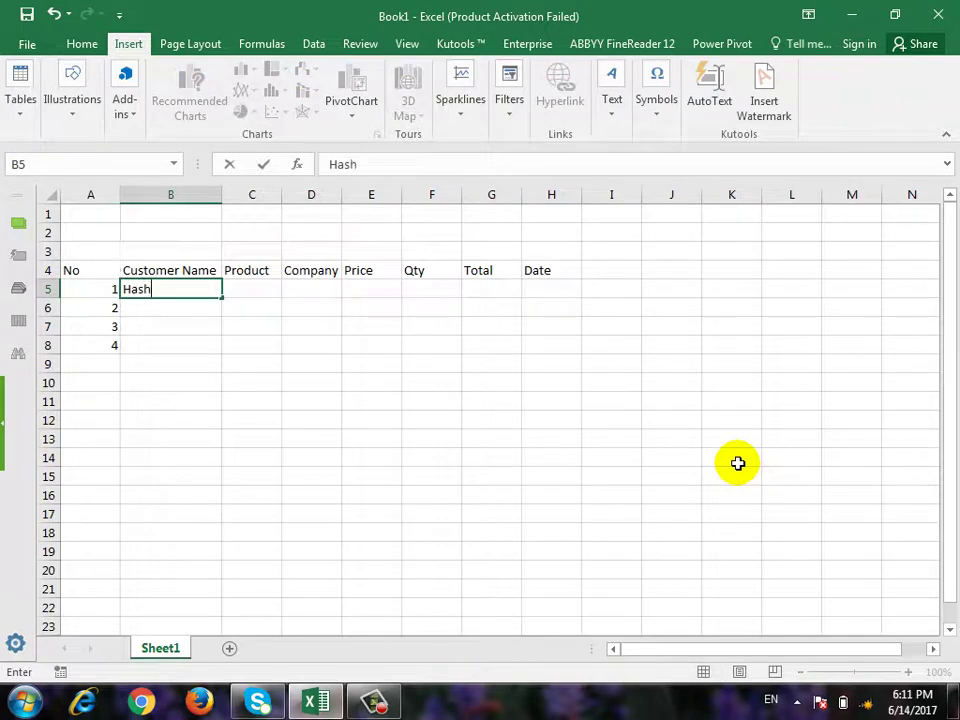
type("matullah")
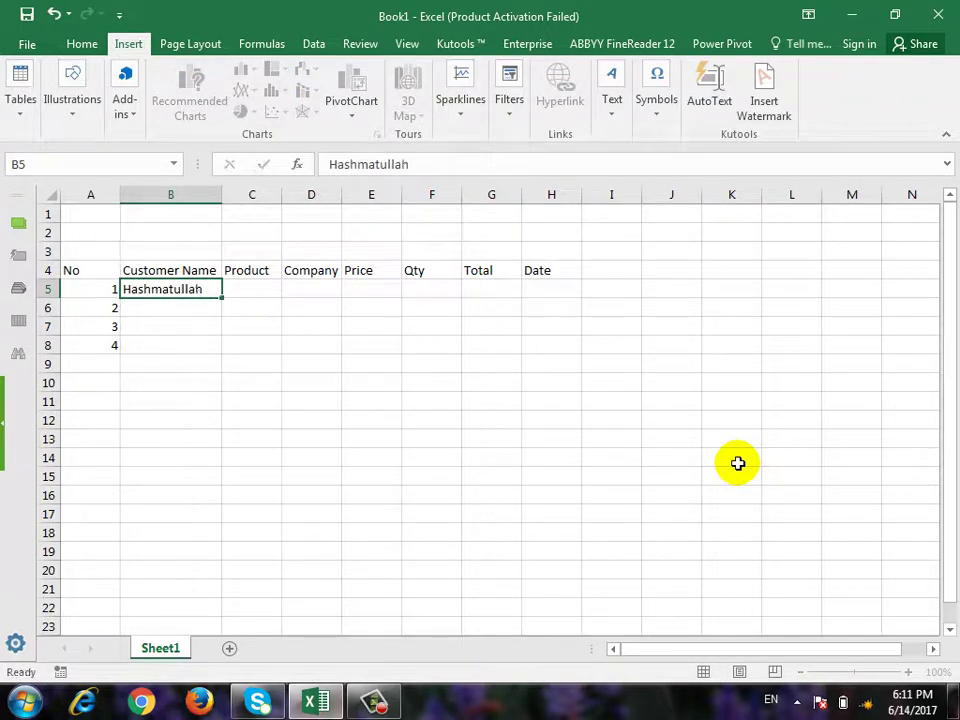
key("Return")
key("Up")
key("Right")
type("pen")
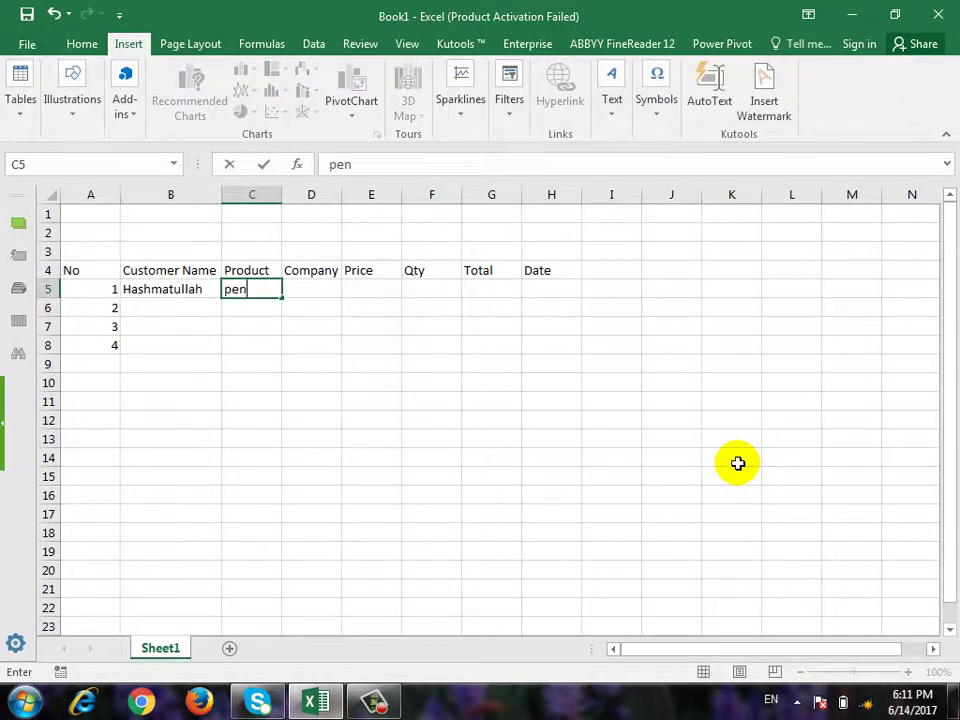
key("Return")
key("Up")
key("Right")
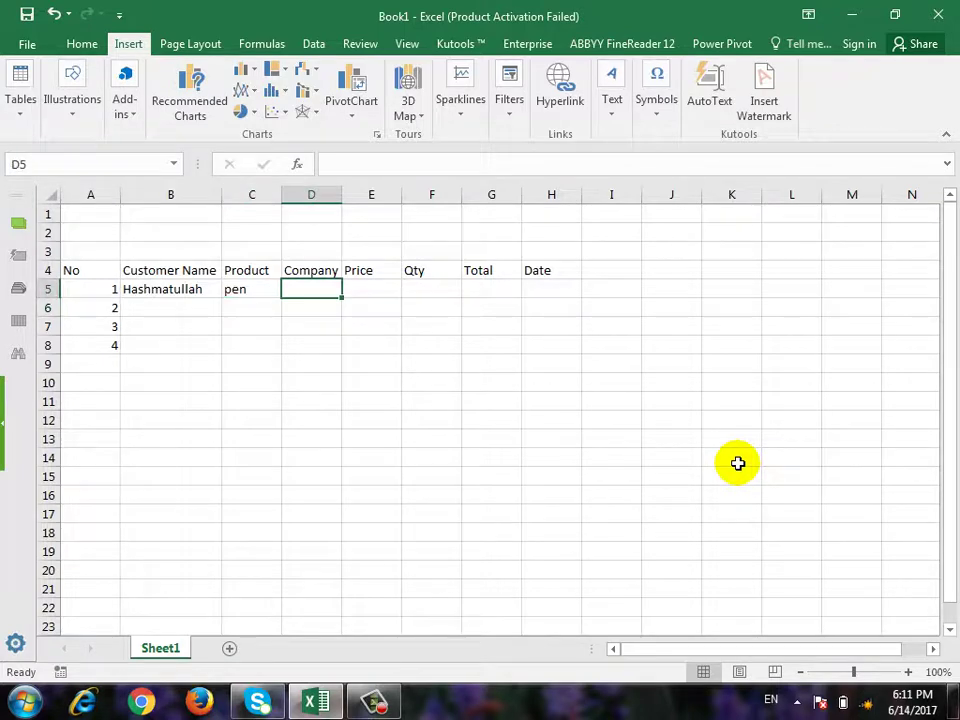
Step: Enter company link, price 10 and quantity 5 for the first order
type("link")
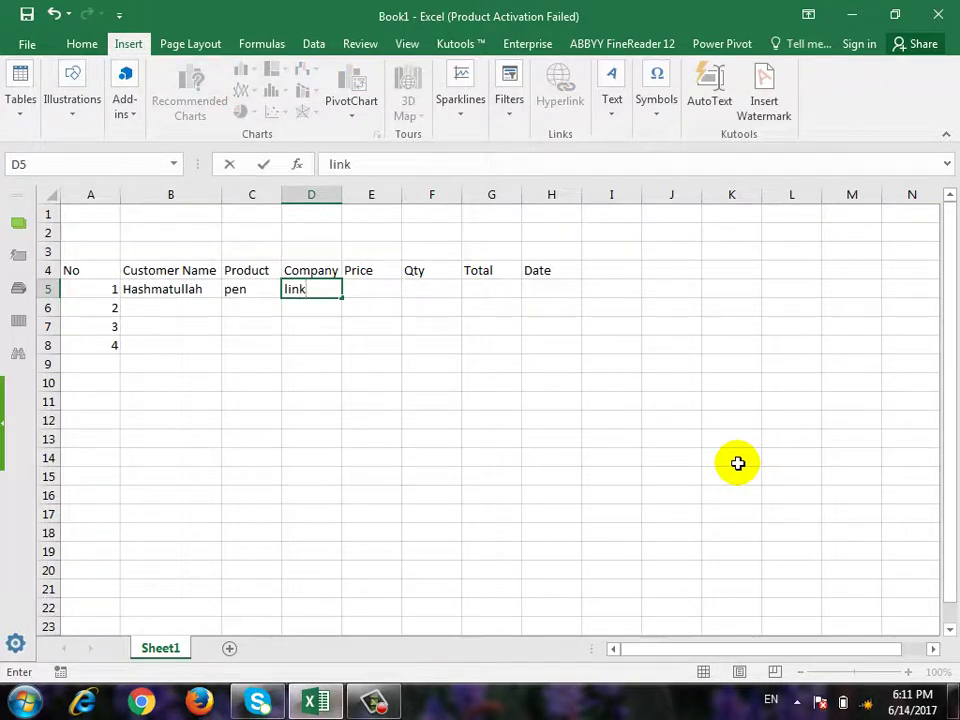
key("Return")
key("Up")
key("Right")
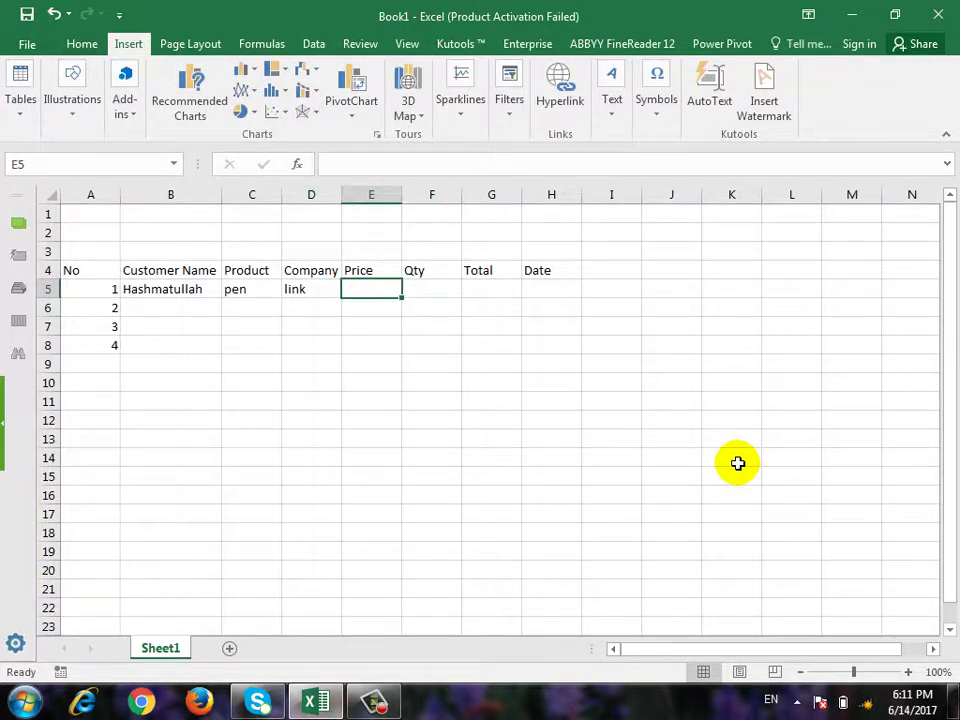
type("10")
key("Tab")
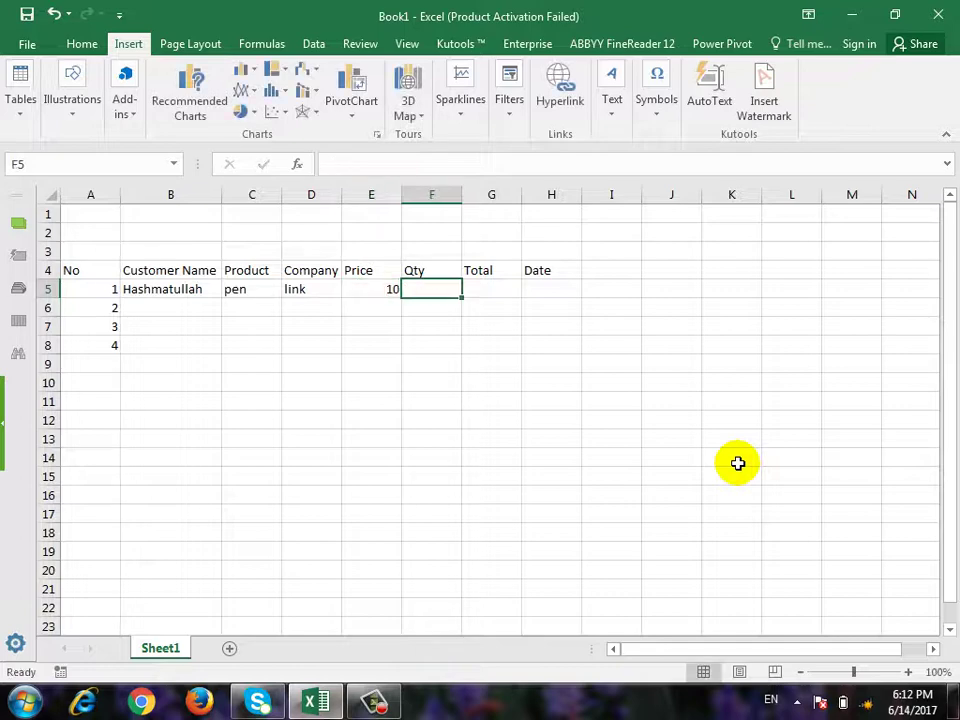
type("5")
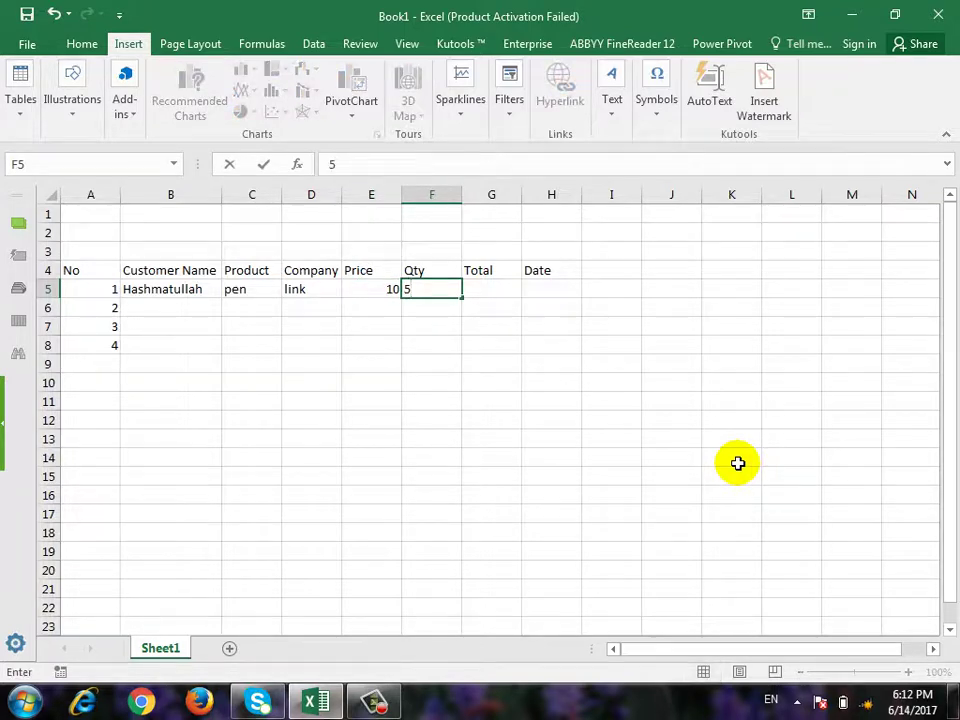
key("Tab")
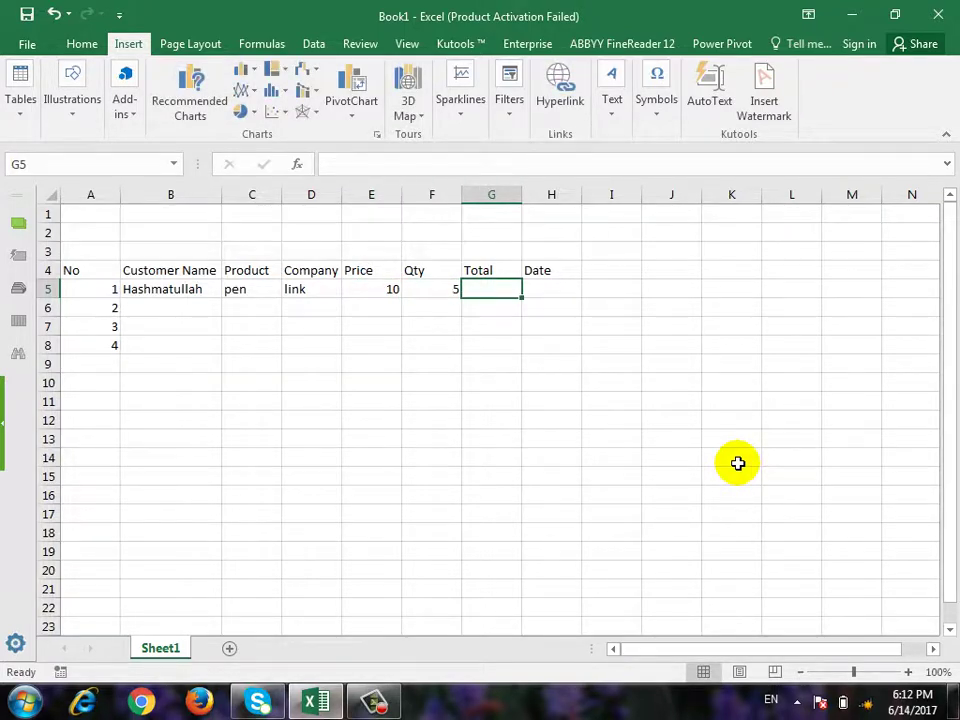
key("Left")
key("Left")
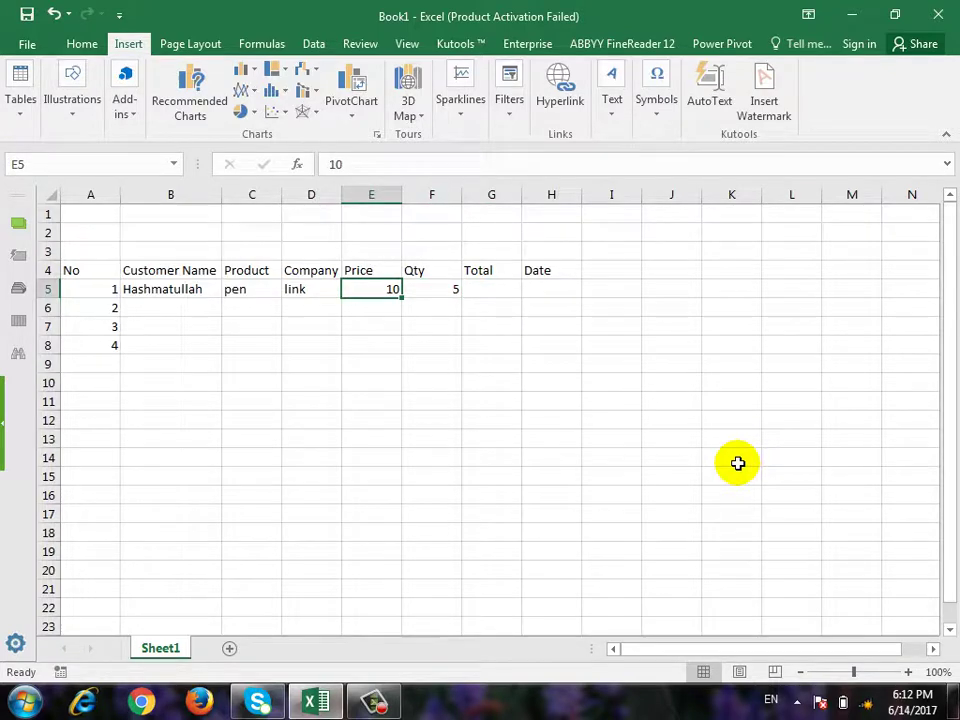
key("Right")
key("Left")
key("Right")
key("Right")
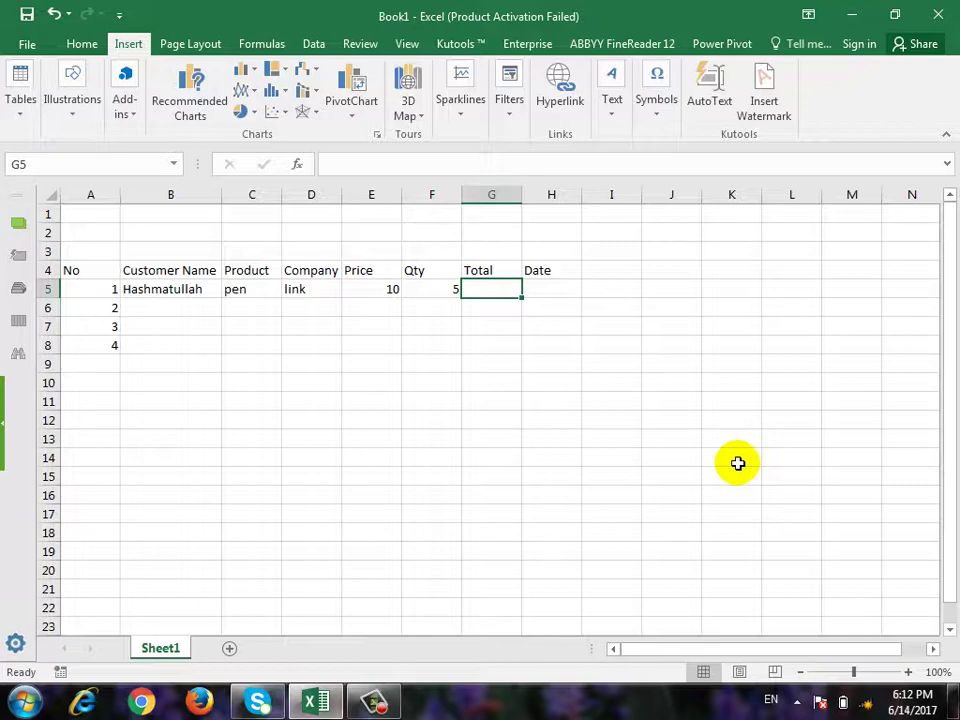
Step: Enter the formula =E5*F5 in G5 to compute the first order's Total
type("=")
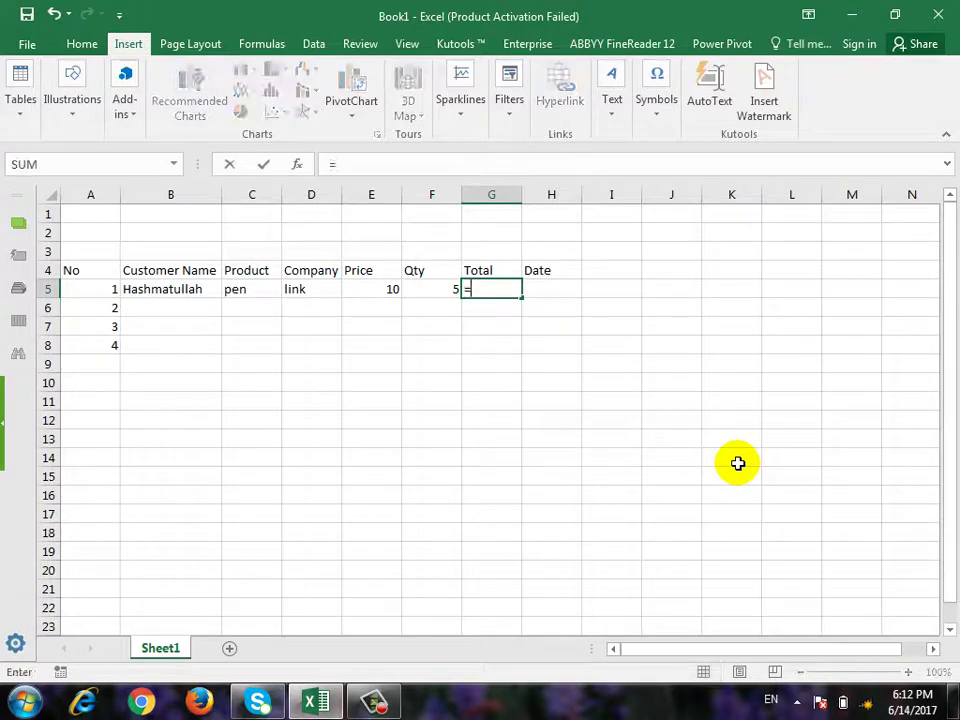
left_click(394, 291)
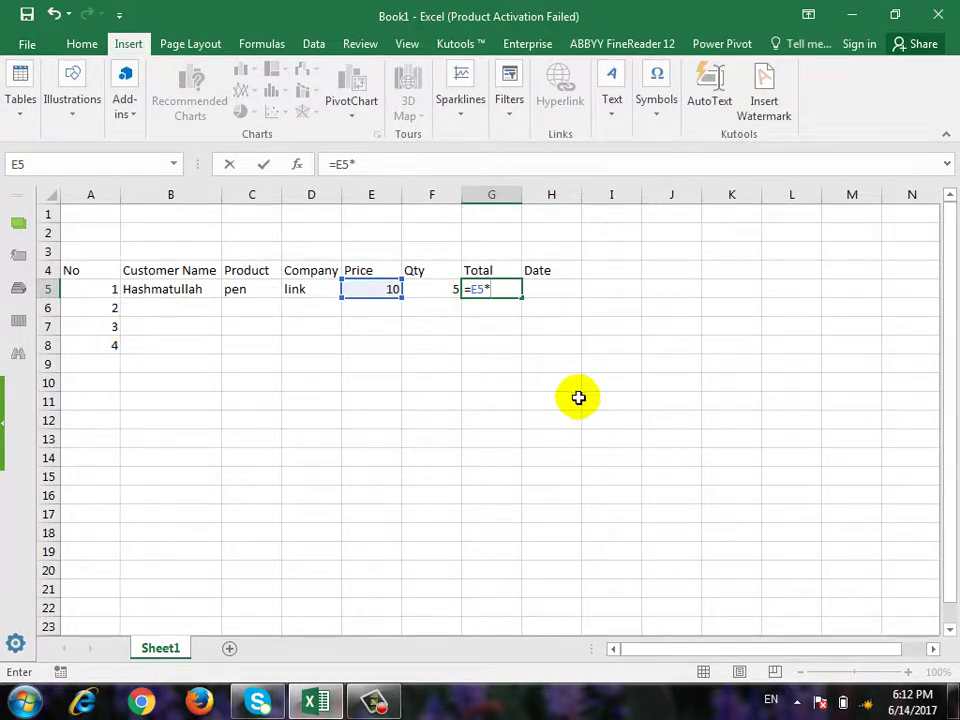
left_click(437, 292)
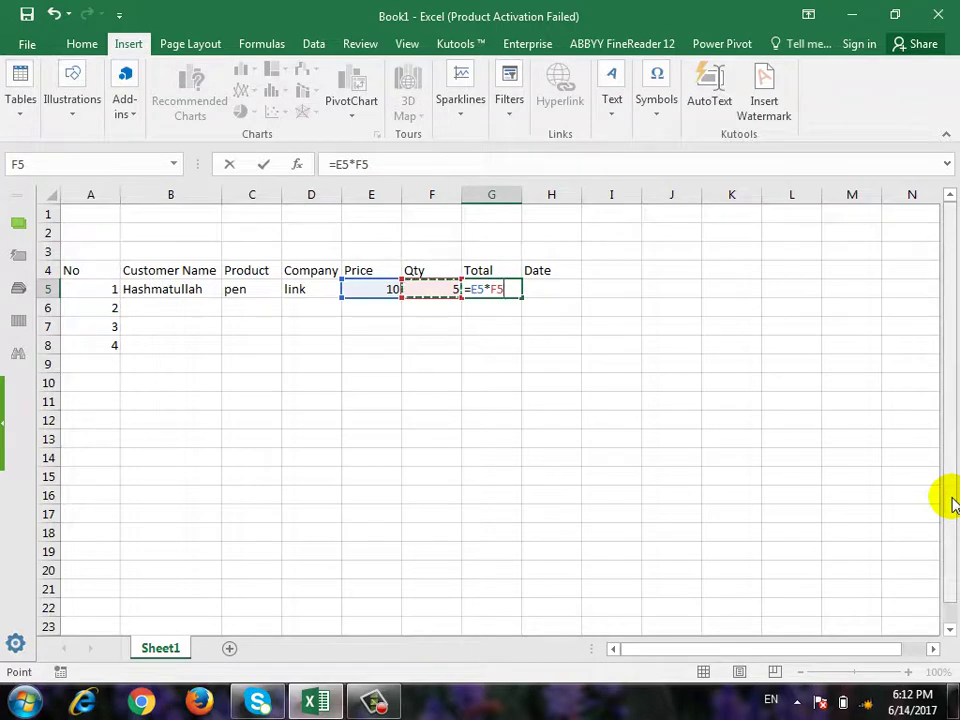
key("Return")
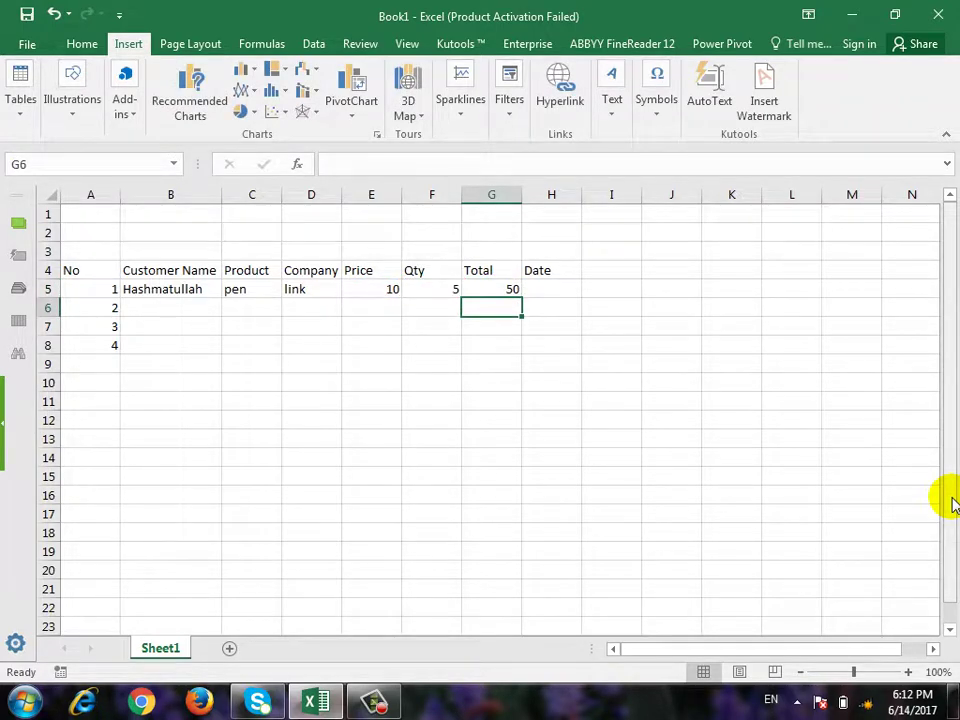
Step: Change the first order's Qty to 6 and date it 6/14/2017
key("Left")
key("Up")
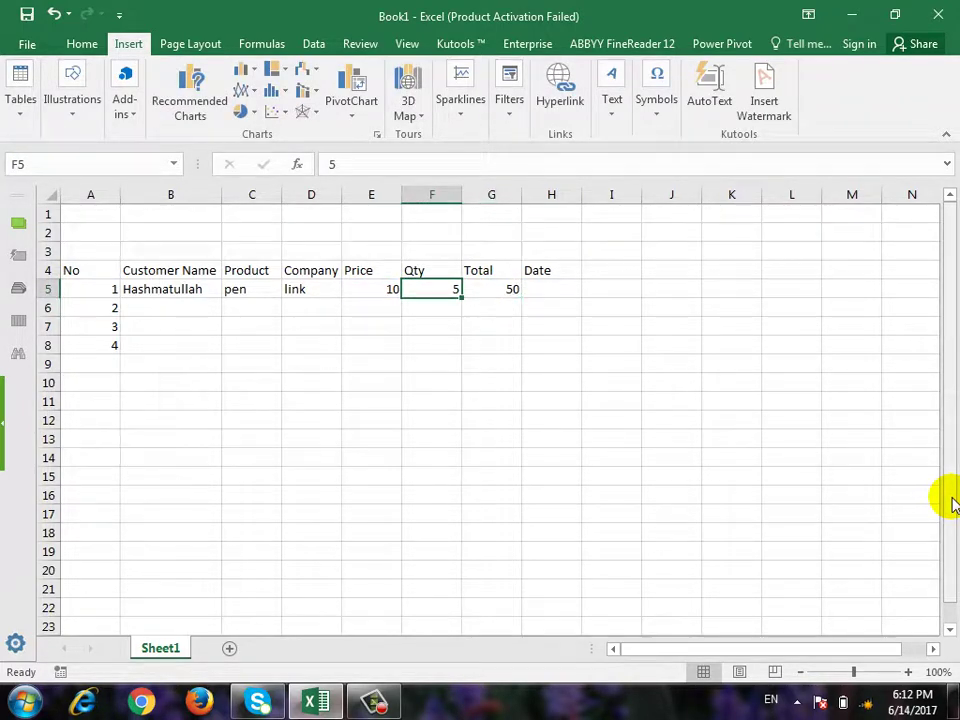
type("6")
key("Return")
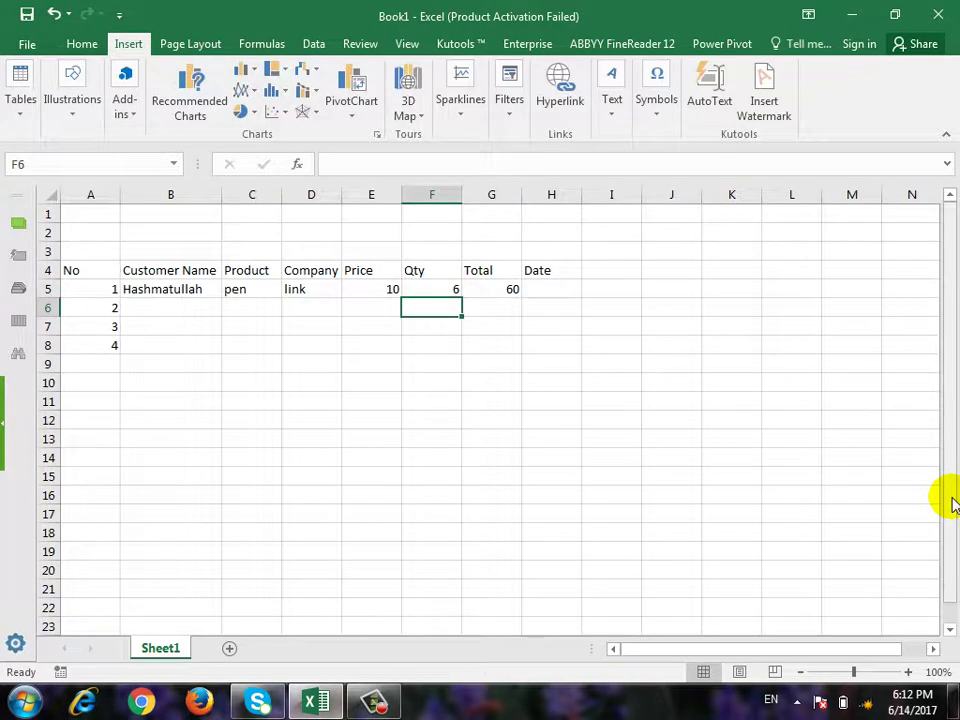
key("Right")
key("Right")
key("Up")
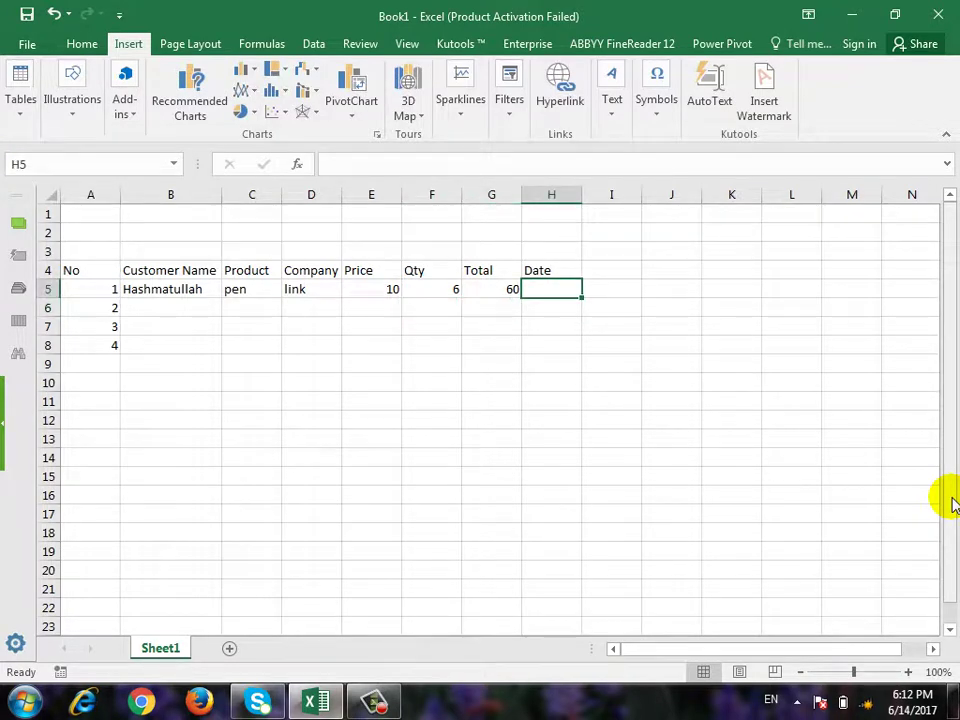
type("6")
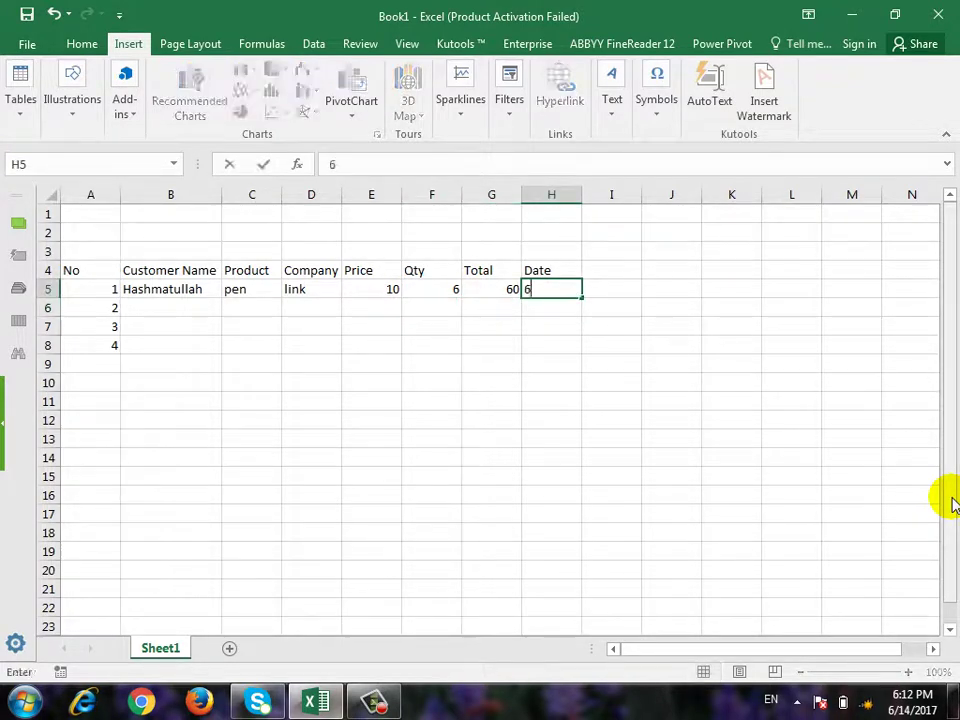
type("/1")
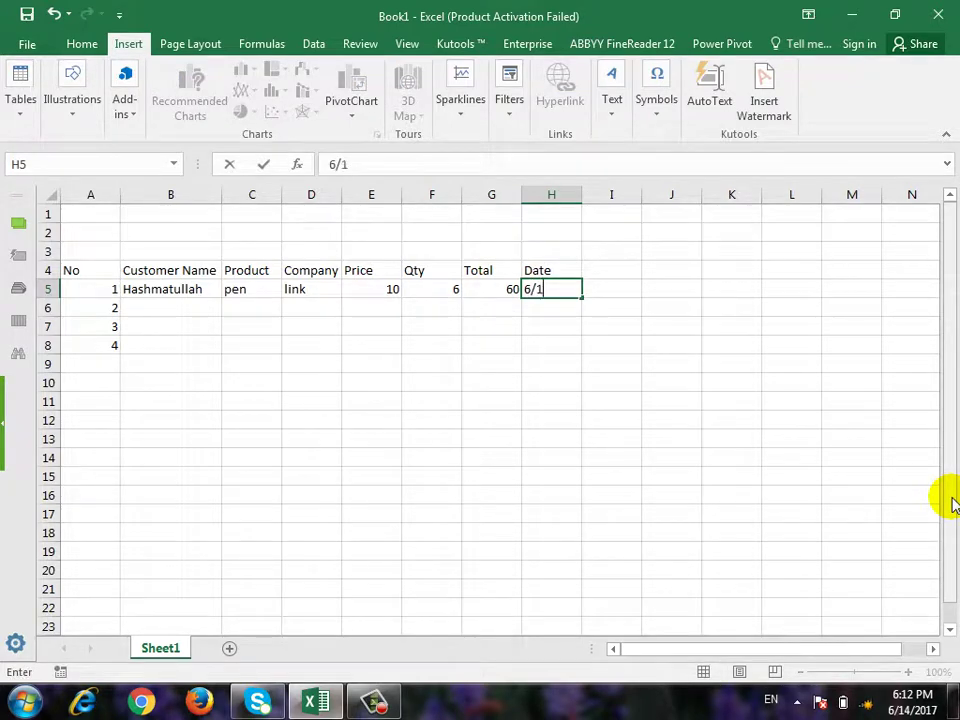
type("4/")
type("2017")
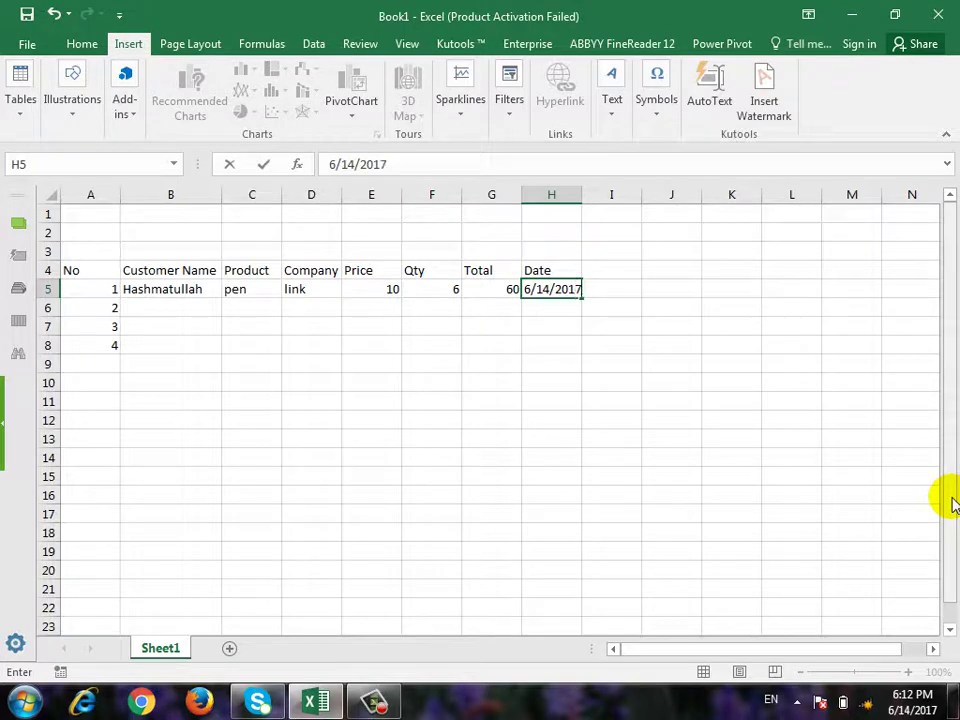
key("Return")
Step: Enter the second customer's name and the product book in row 6
key("Left")
key("Left")
key("Left")
key("Left")
key("Left")
key("Left")
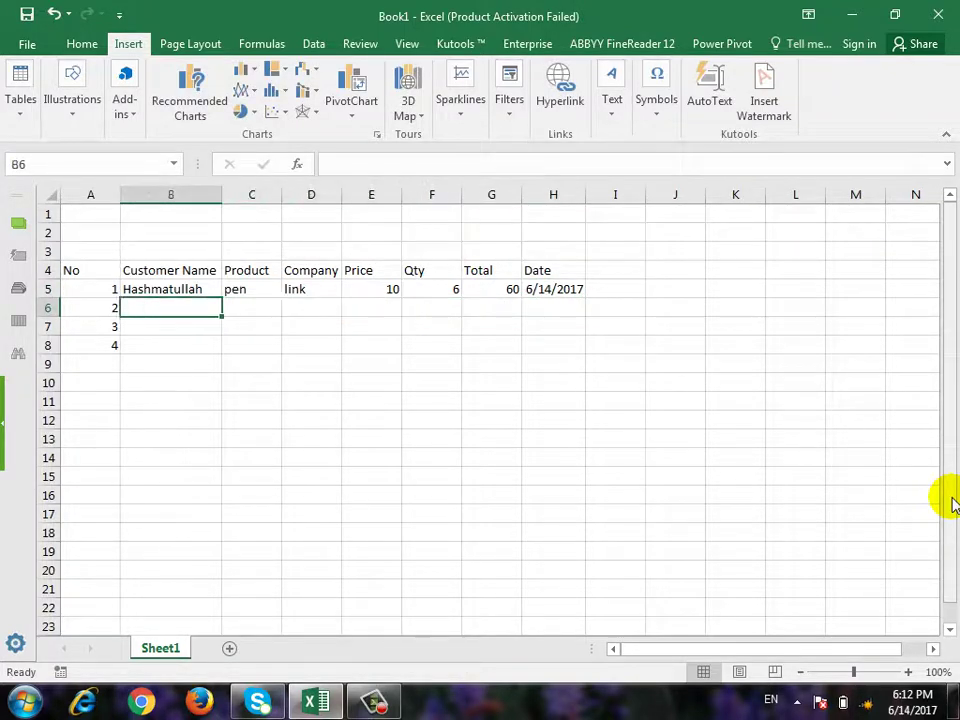
type("farhad")
key("Return")
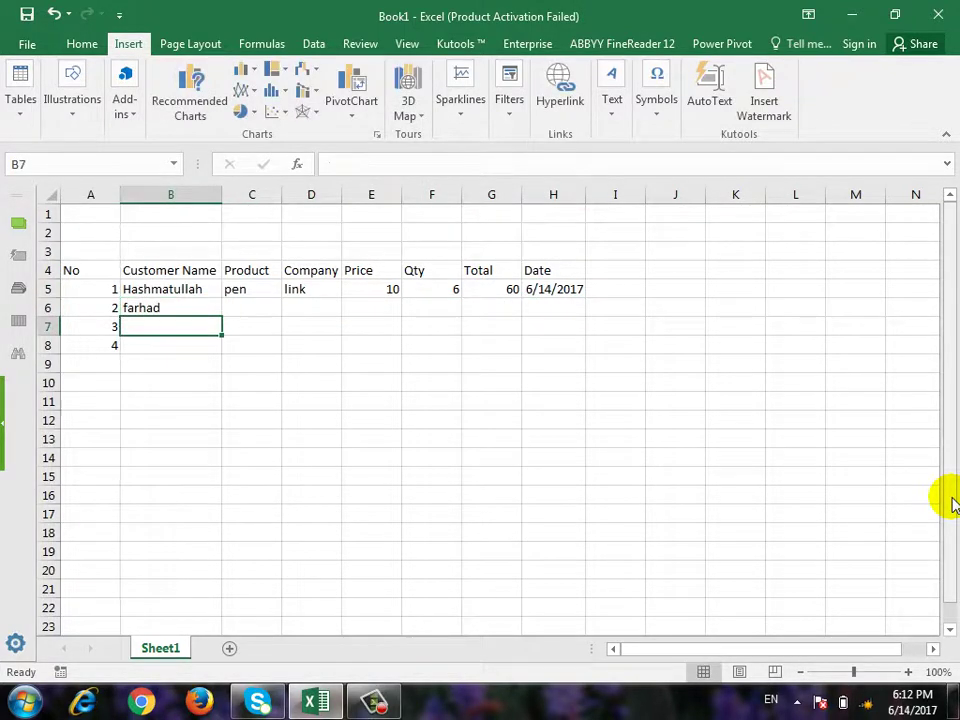
key("Up")
key("Right")
type("oo")
key("BackSpace")
key("BackSpace")
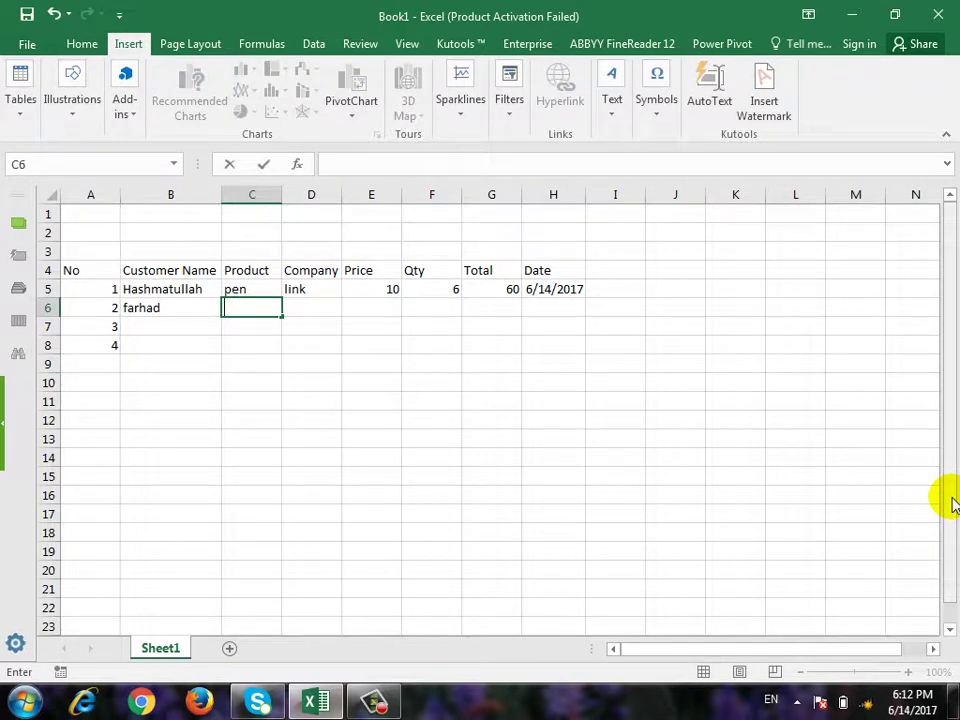
type("book")
key("Return")
Step: Give the second order company let's go, price 20 and quantity 10
key("Right")
key("Up")
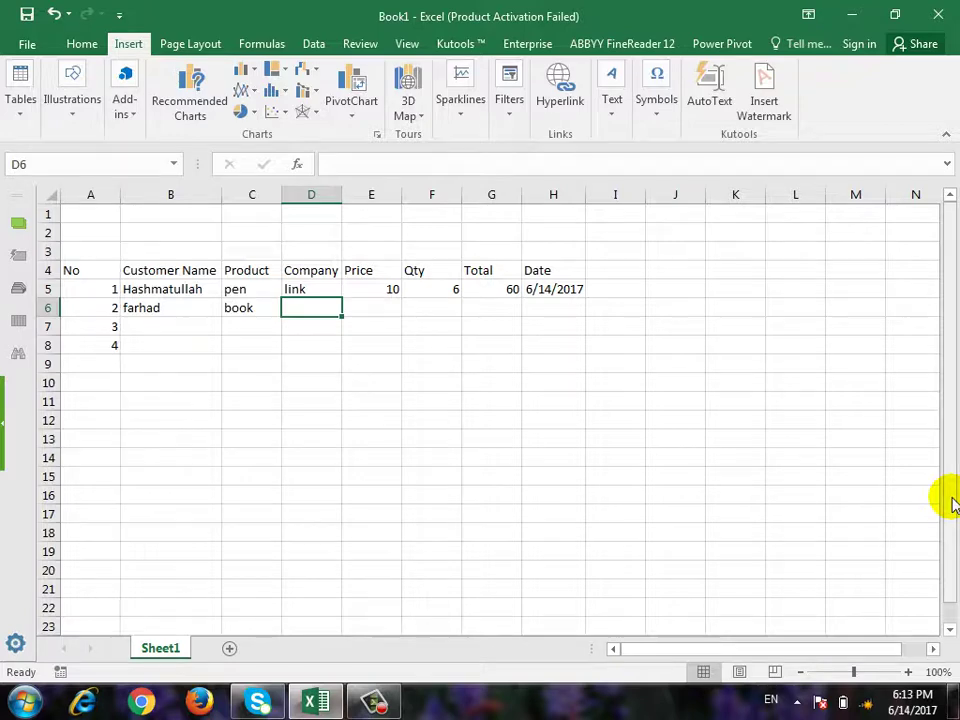
type("let'")
type("g")
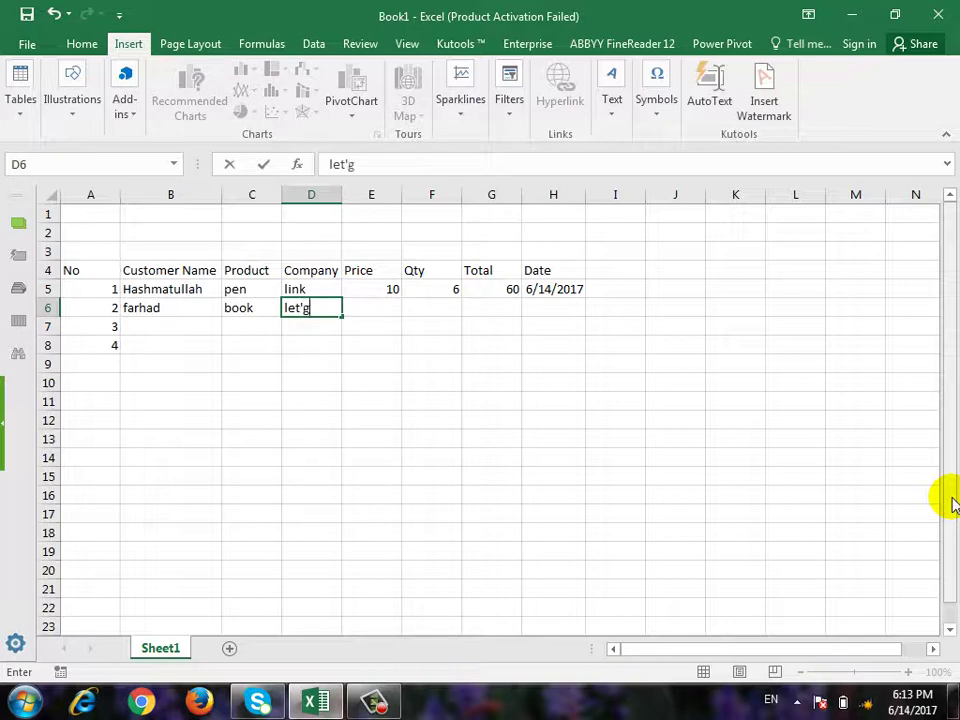
key("BackSpace")
type("s go")
key("Return")
key("Up")
key("Right")
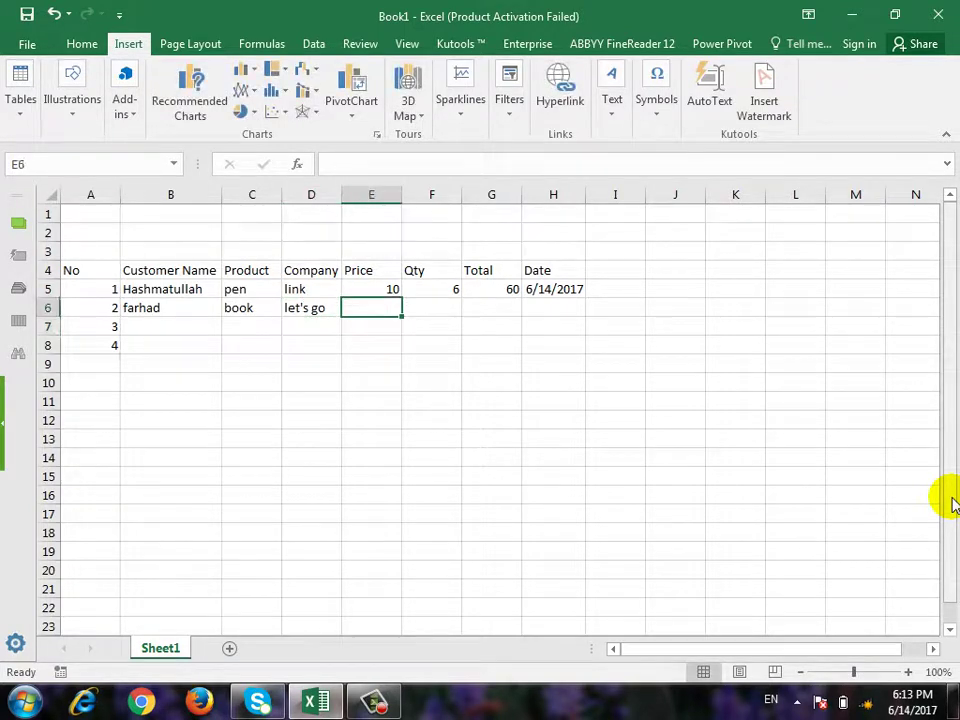
type("2")
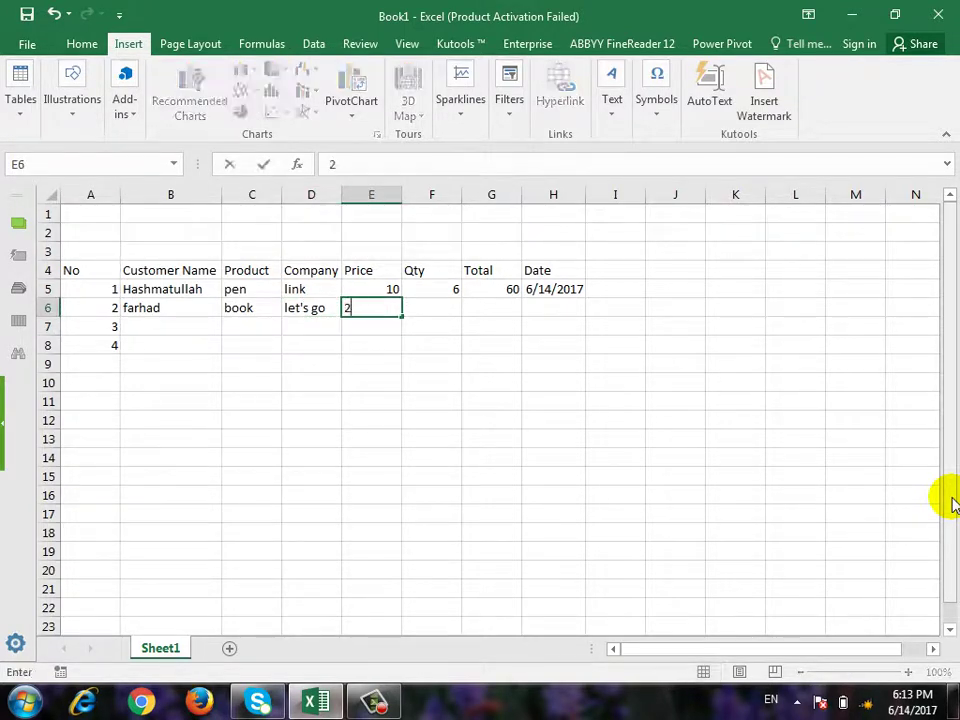
type("0")
key("Tab")
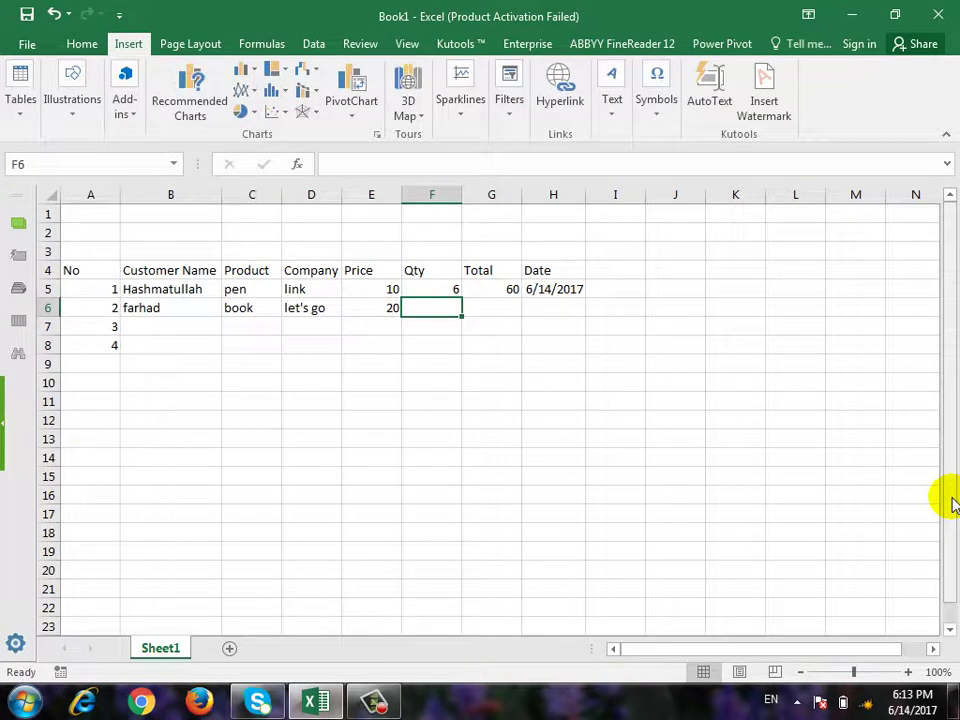
type("10")
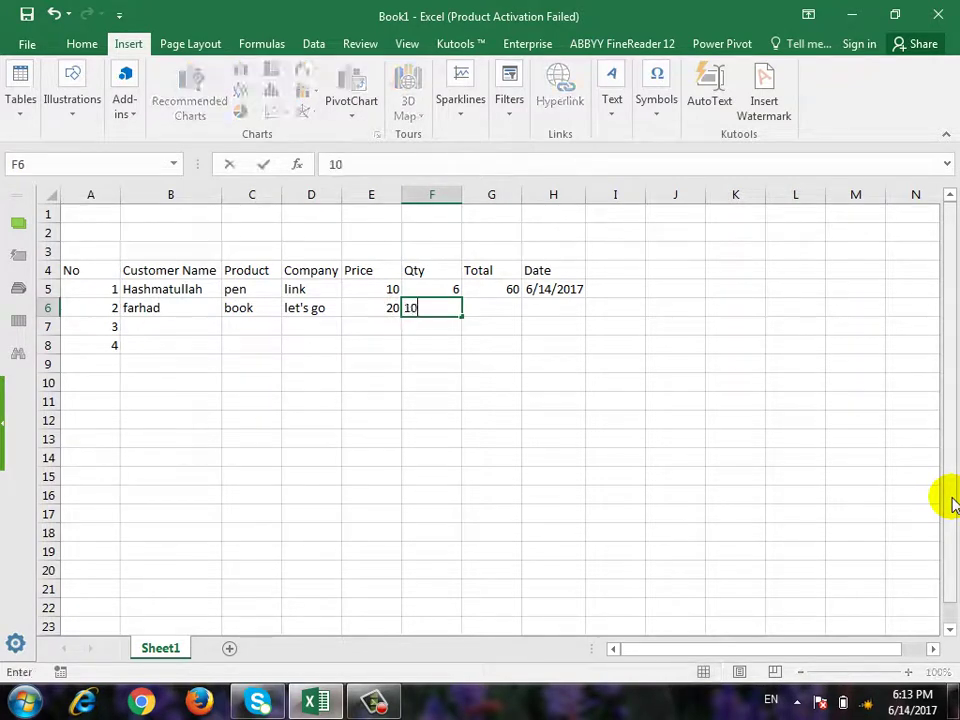
key("Tab")
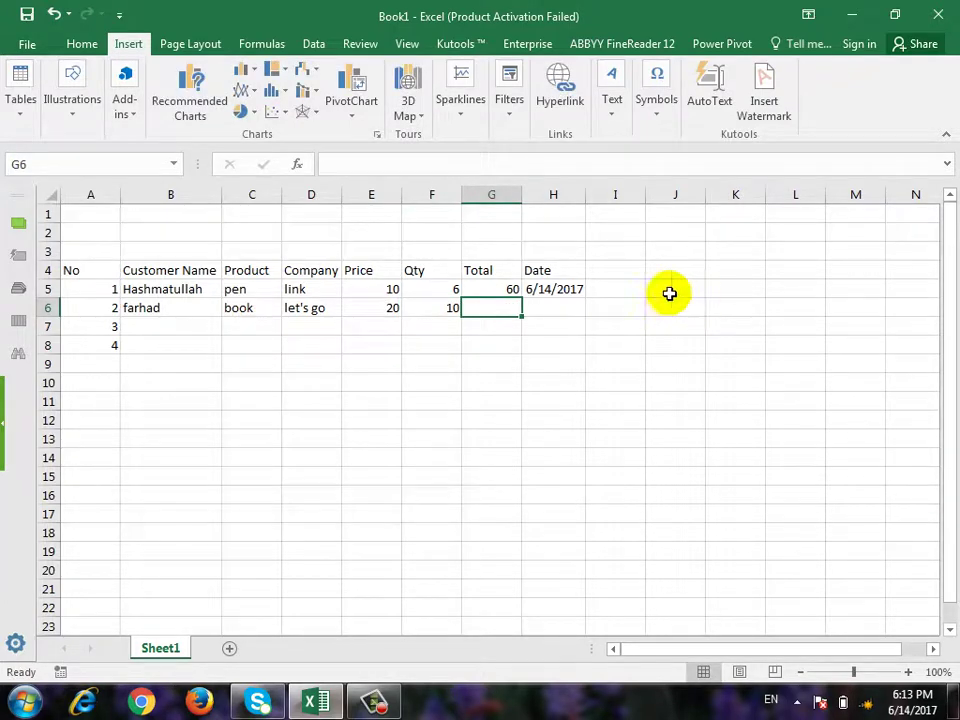
Step: Fill the Total formula down through row 8 and date row 6 as 7/4/2017
left_click(490, 291)
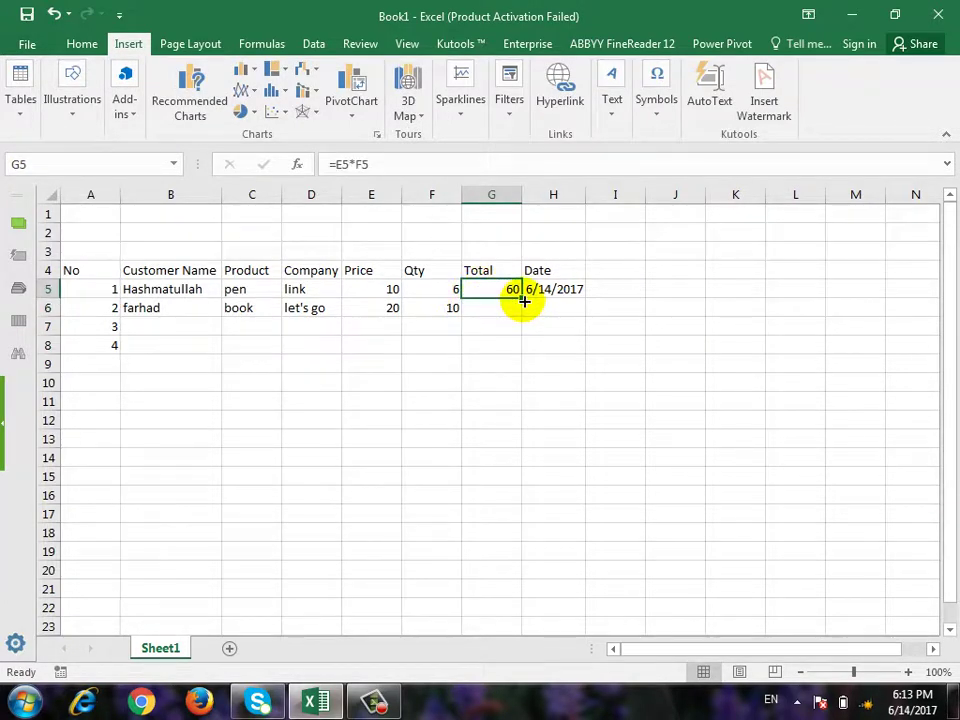
left_click_drag(522, 306, 487, 364)
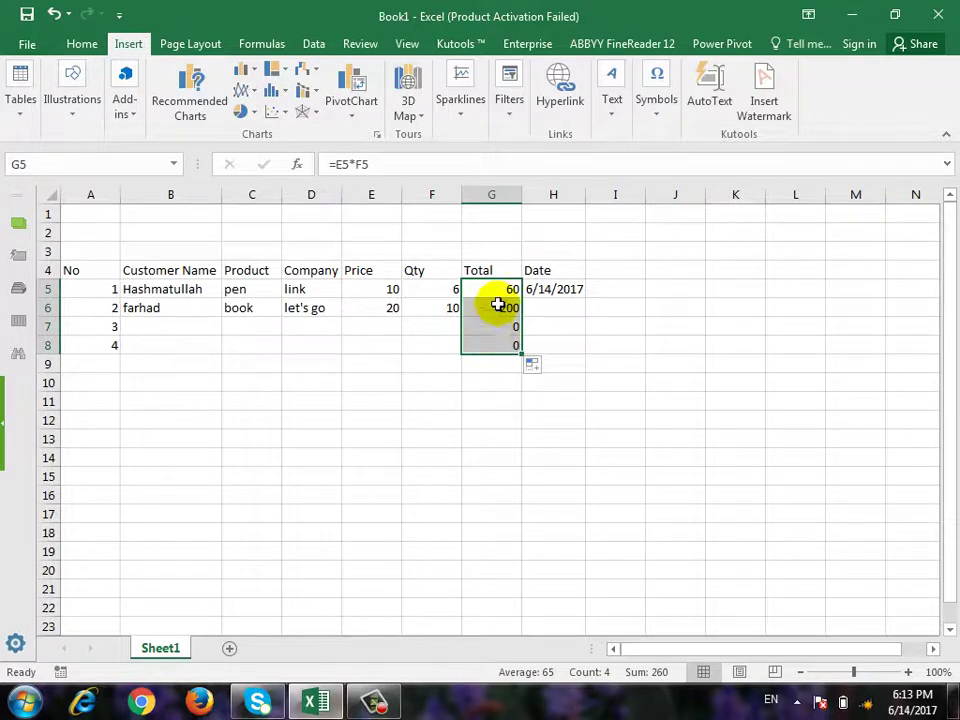
left_click(560, 307)
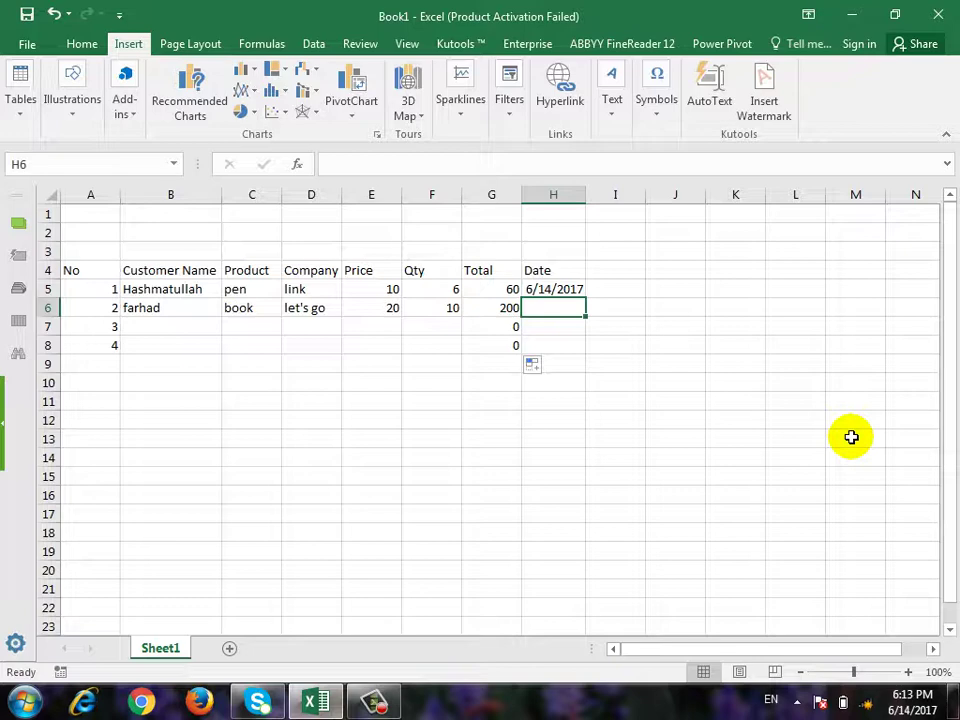
type("7")
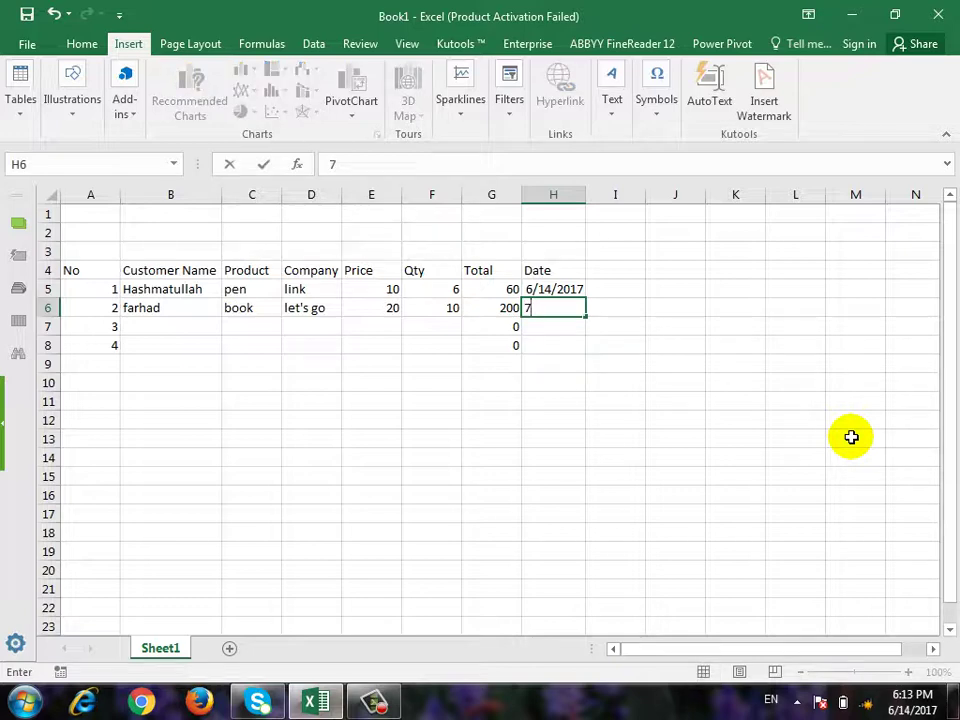
type("/4/201")
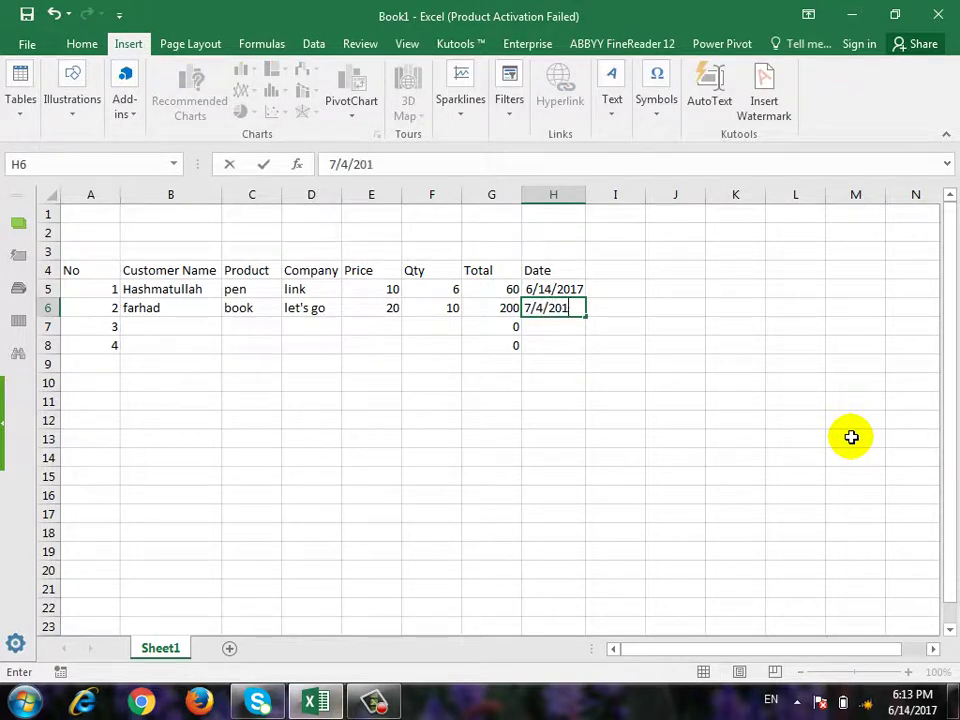
key("Return")
Step: Enter the third customer's name and the product pencil in row 7
key("Left")
key("Left")
key("Left")
key("Left")
key("Left")
key("Left")
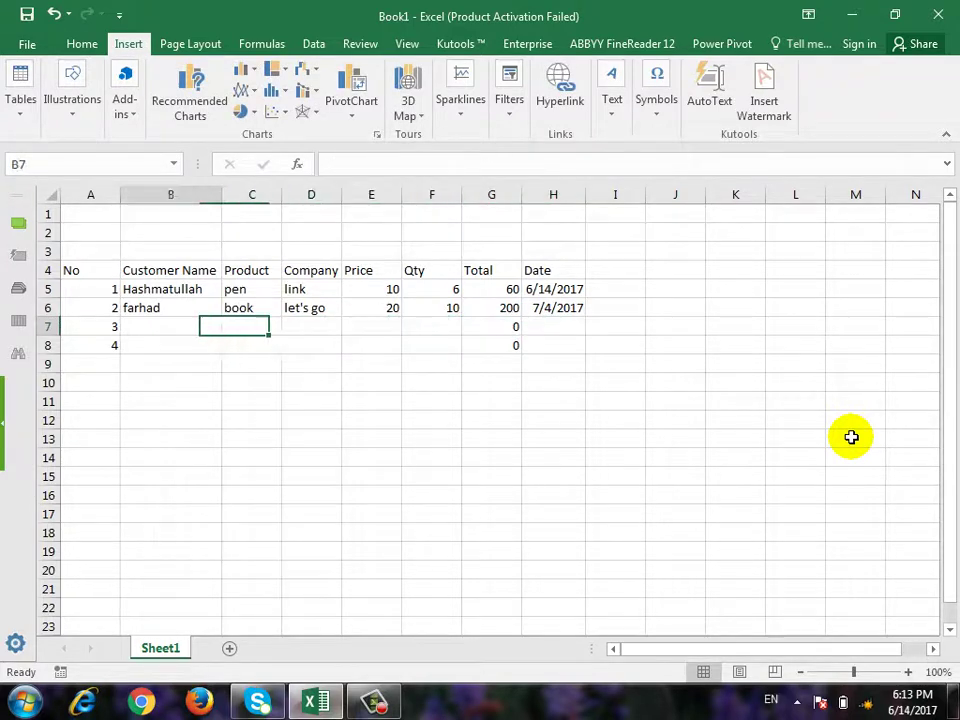
key("Left")
key("Right")
type("k")
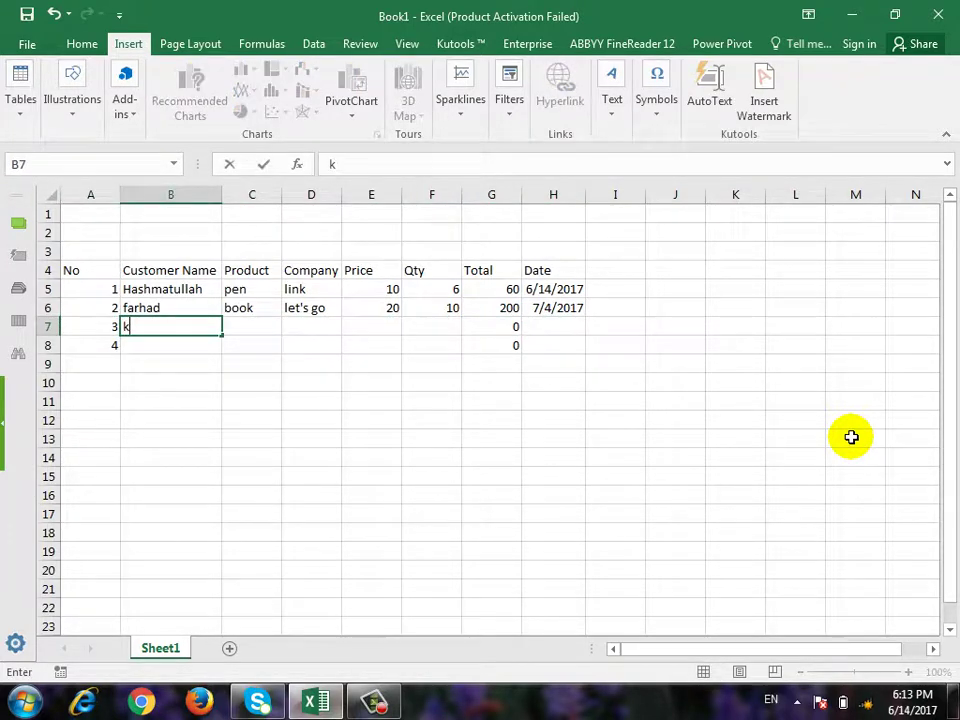
type("gali")
key("BackSpace")
key("BackSpace")
key("BackSpace")
key("BackSpace")
type("h")
type("alid")
key("Return")
key("Right")
key("Up")
key("Up")
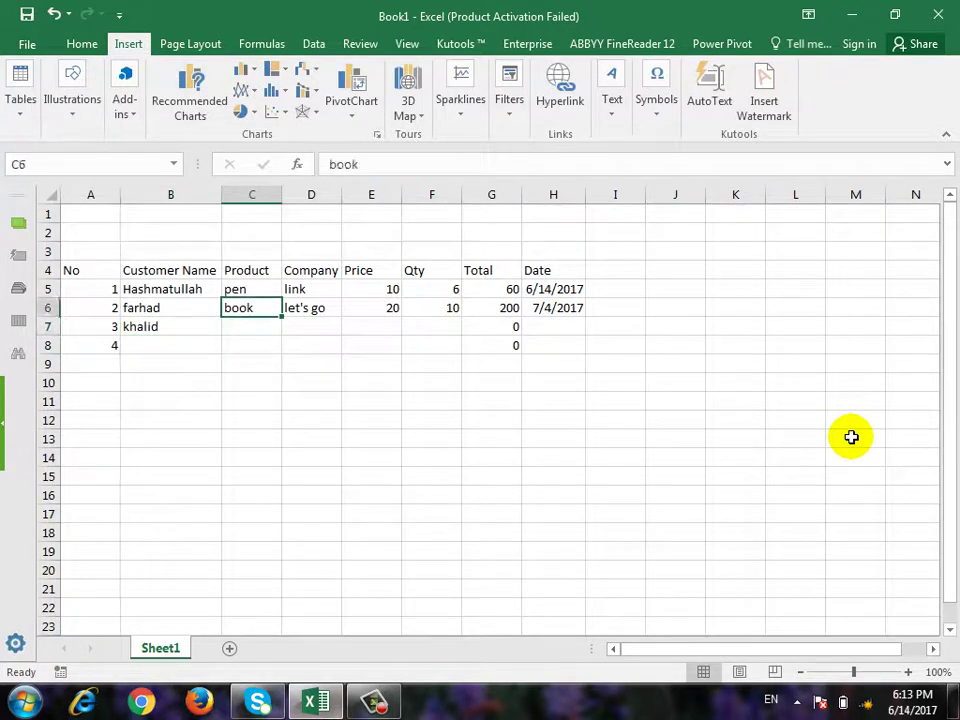
key("Down")
type("pencil")
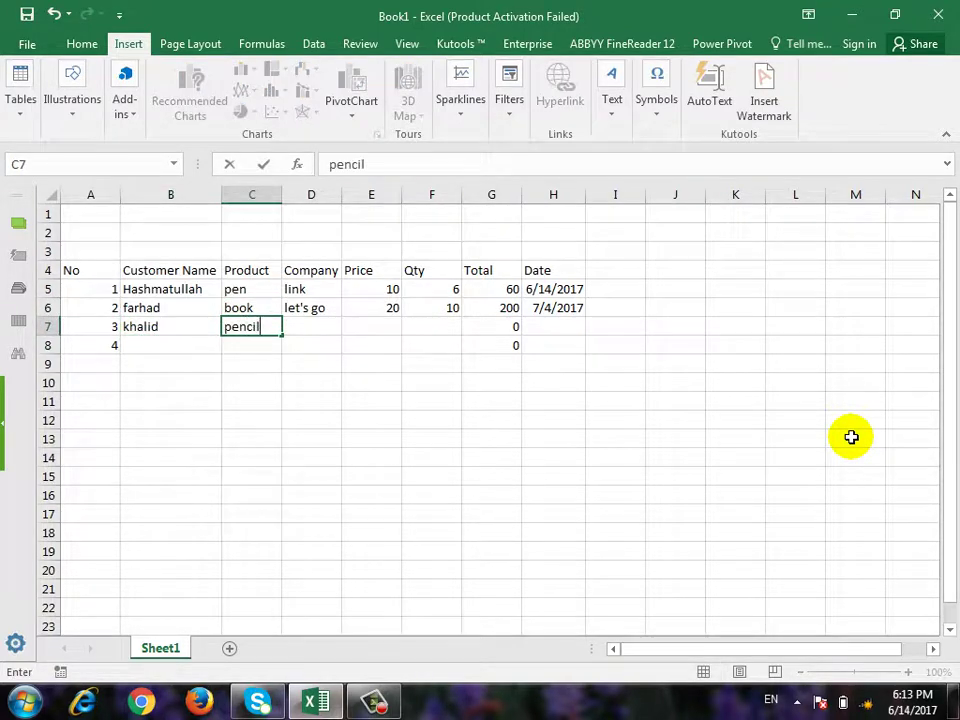
key("Return")
Step: Enter company hp, price 5 and quantity 10 for the third order
key("Up")
key("Right")
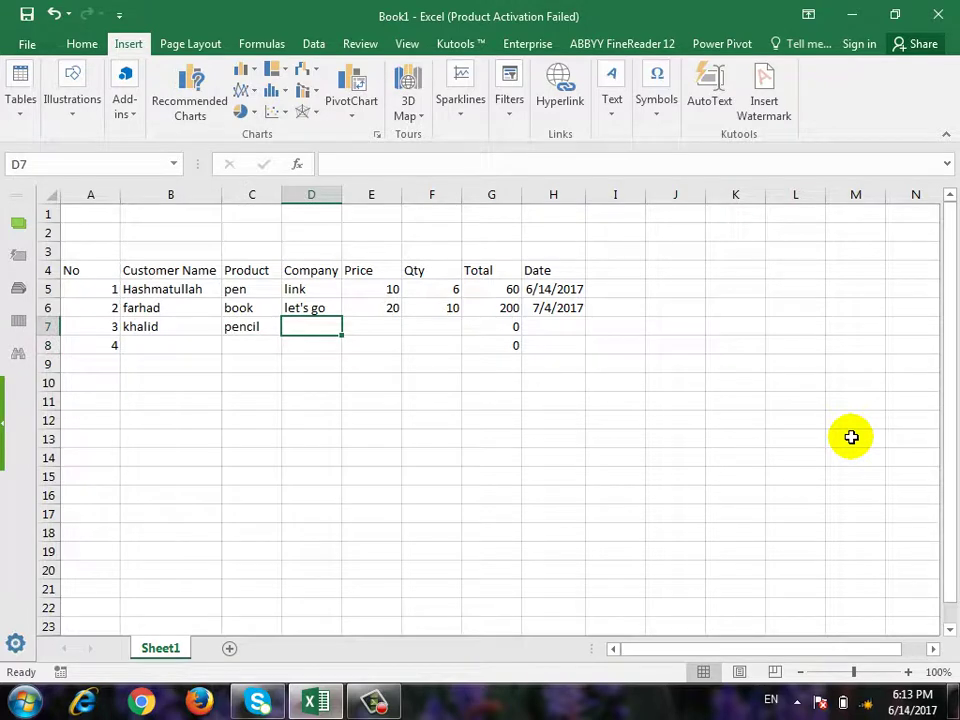
type("hp")
key("Tab")
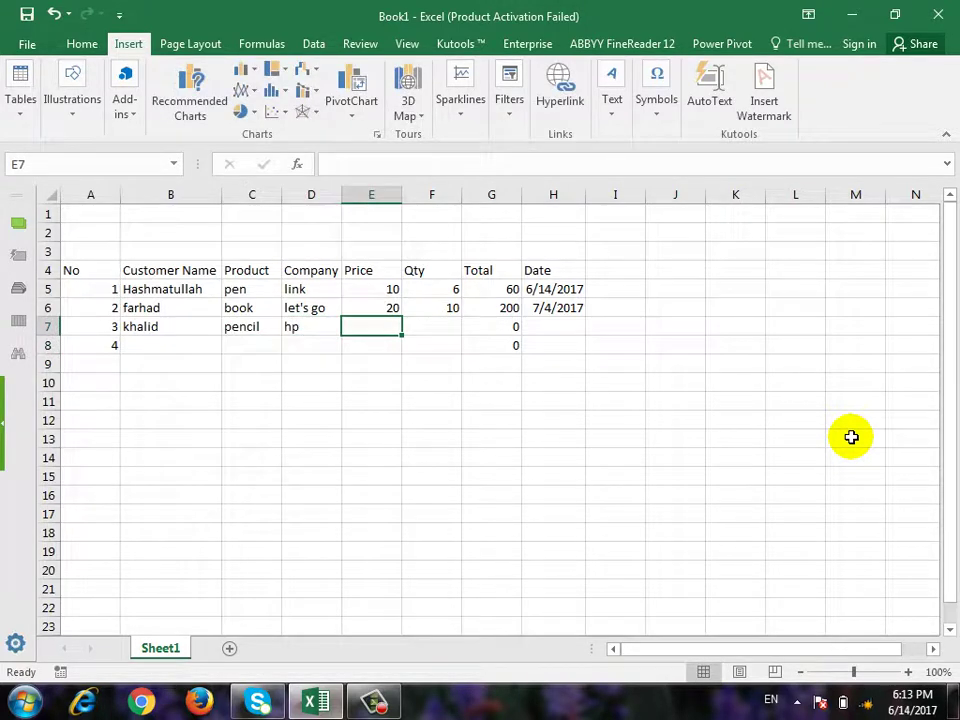
type("5")
key("Tab")
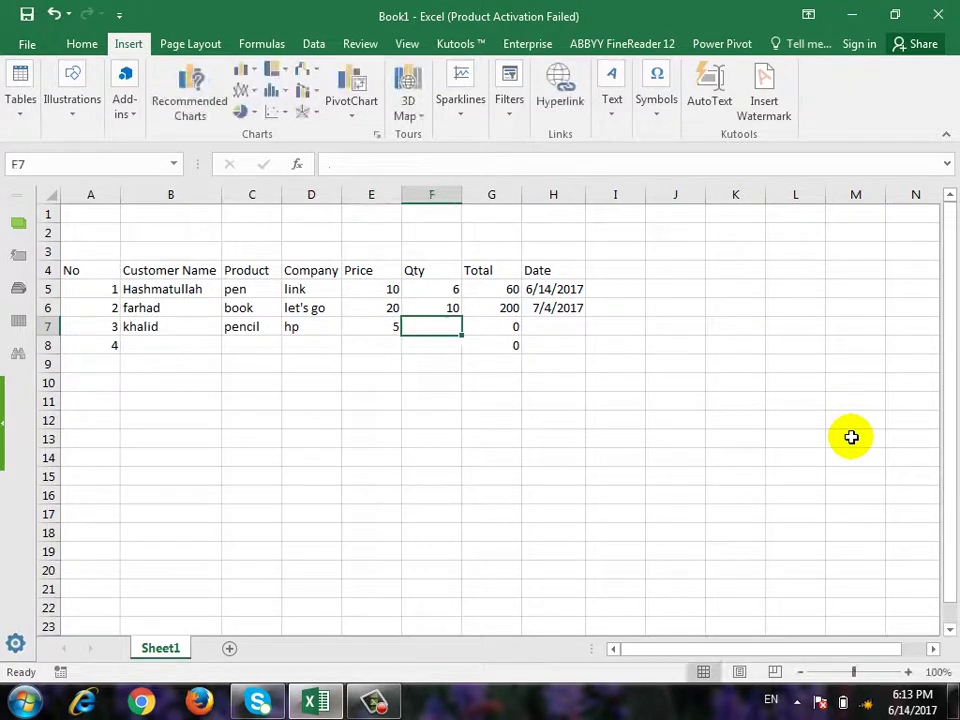
type("10")
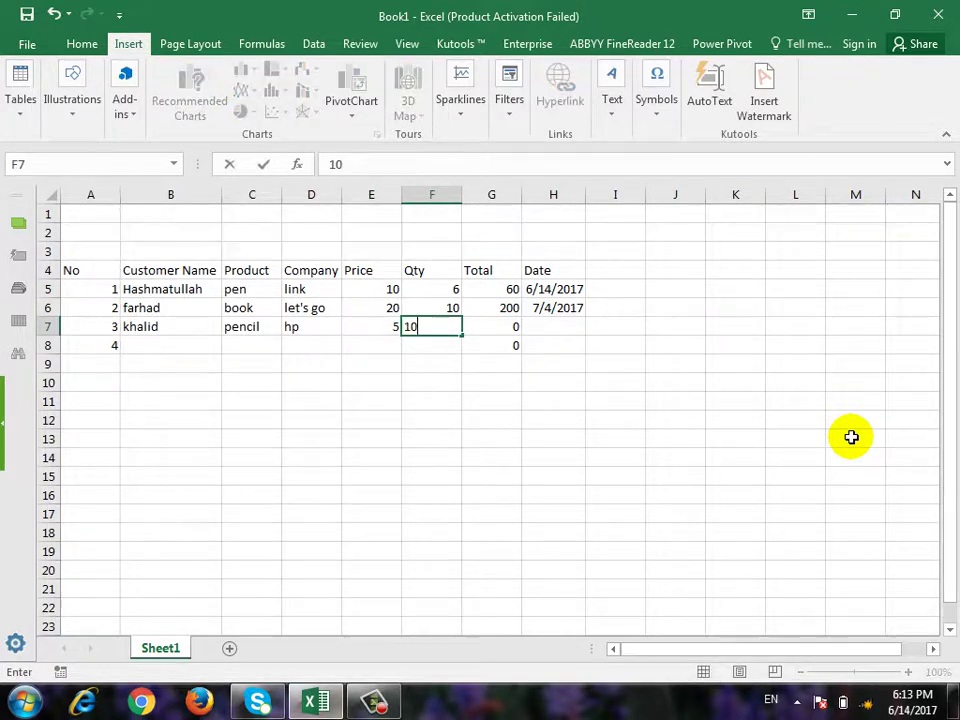
key("Return")
Step: Date the third order 8/7/2017 in H7
key("Right")
key("Up")
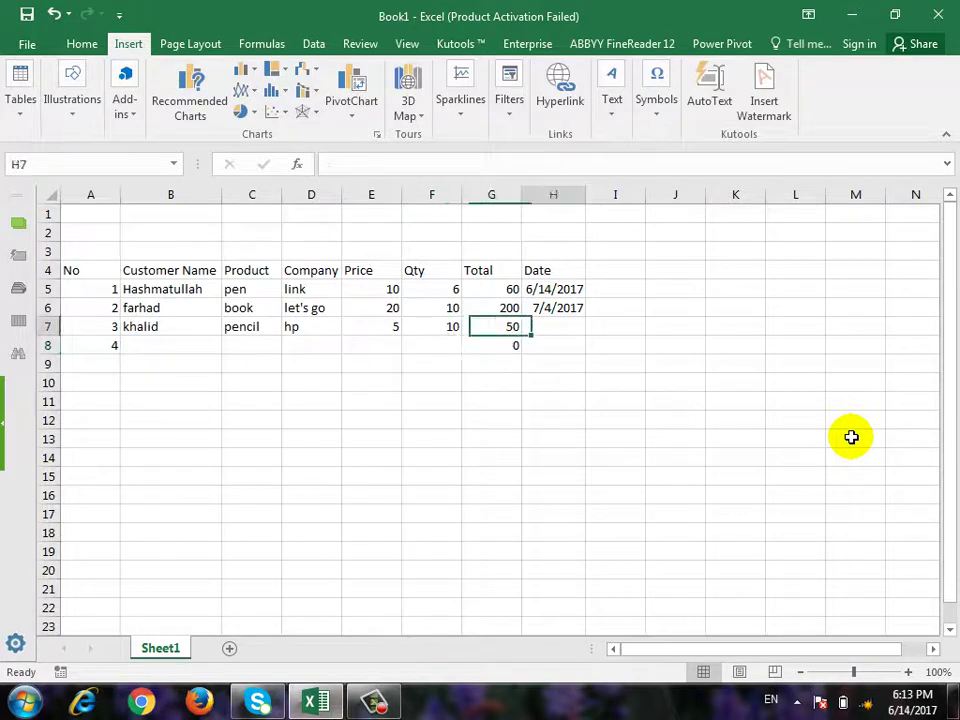
key("Right")
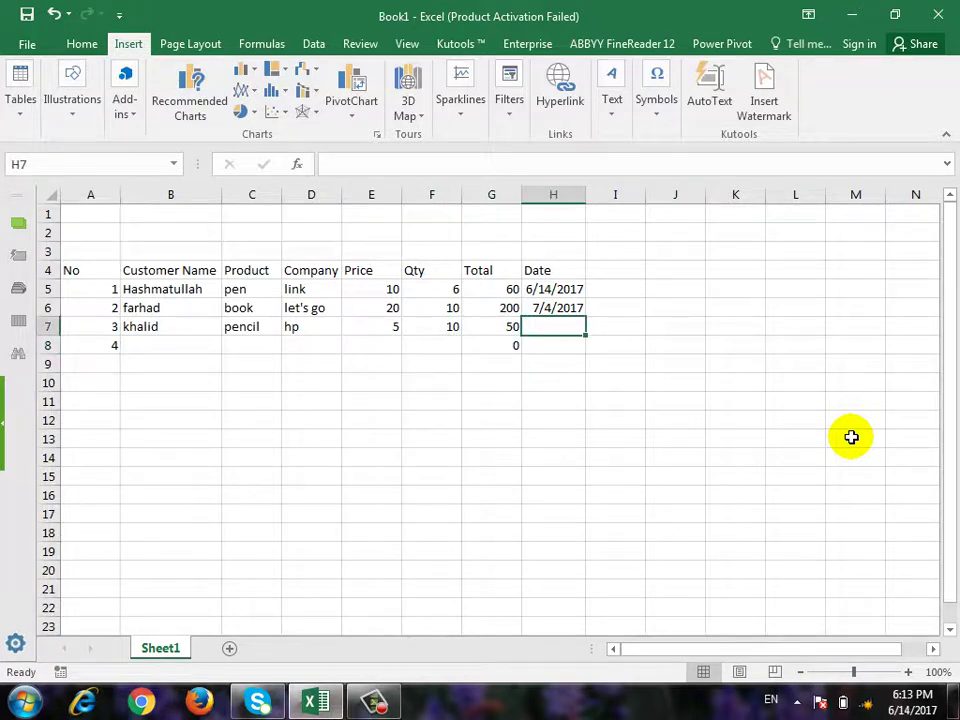
type("8/")
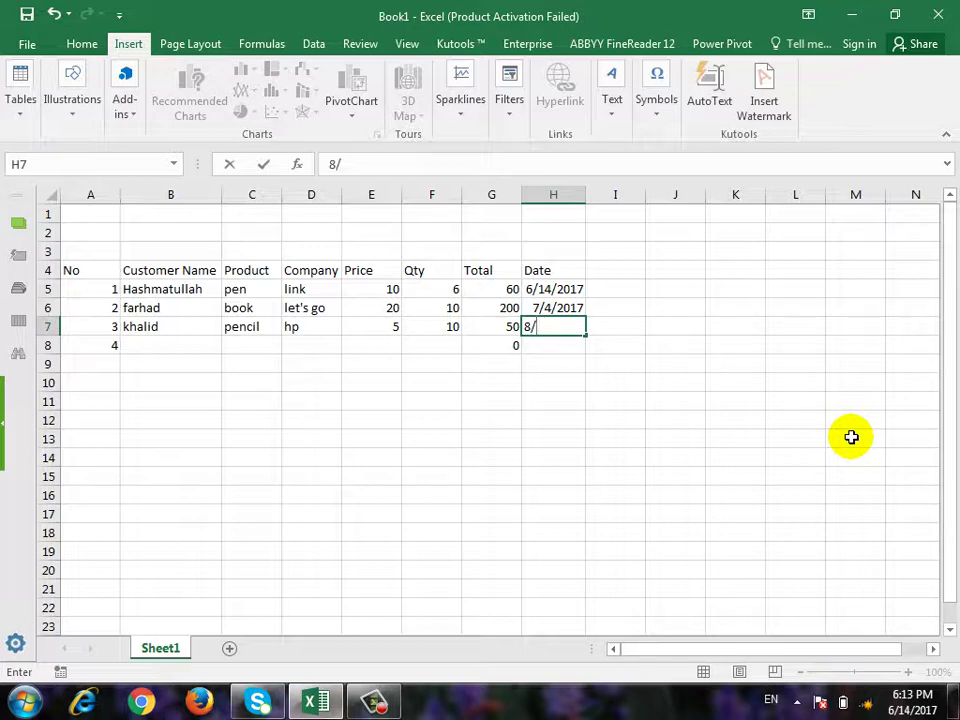
type("7/2")
type("017")
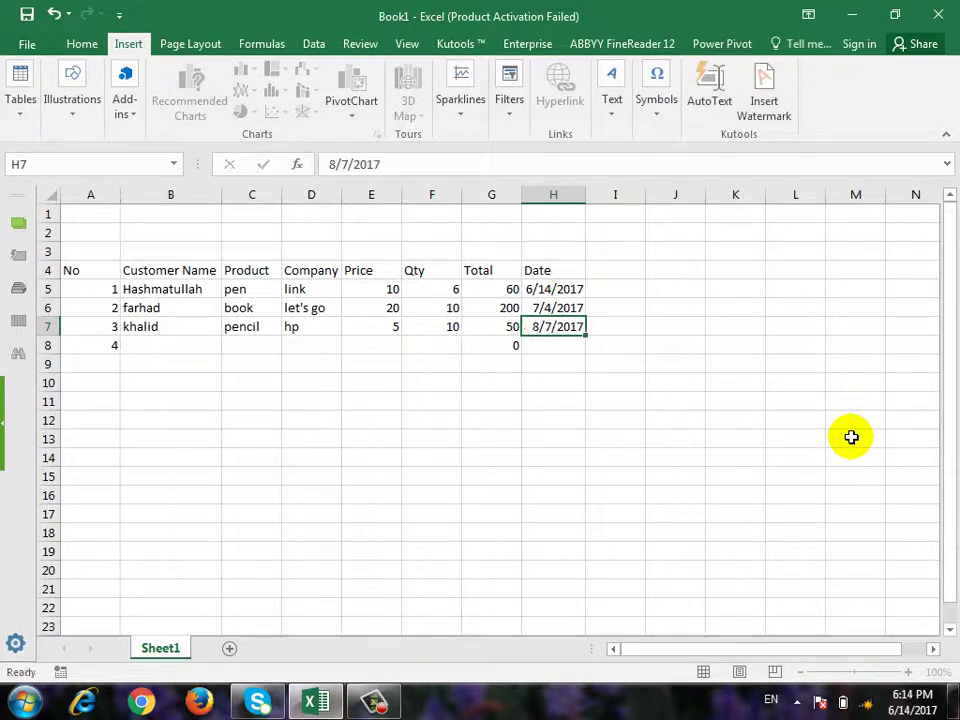
key("Return")
key("Left")
key("Left")
key("Left")
key("Left")
key("Left")
key("Left")
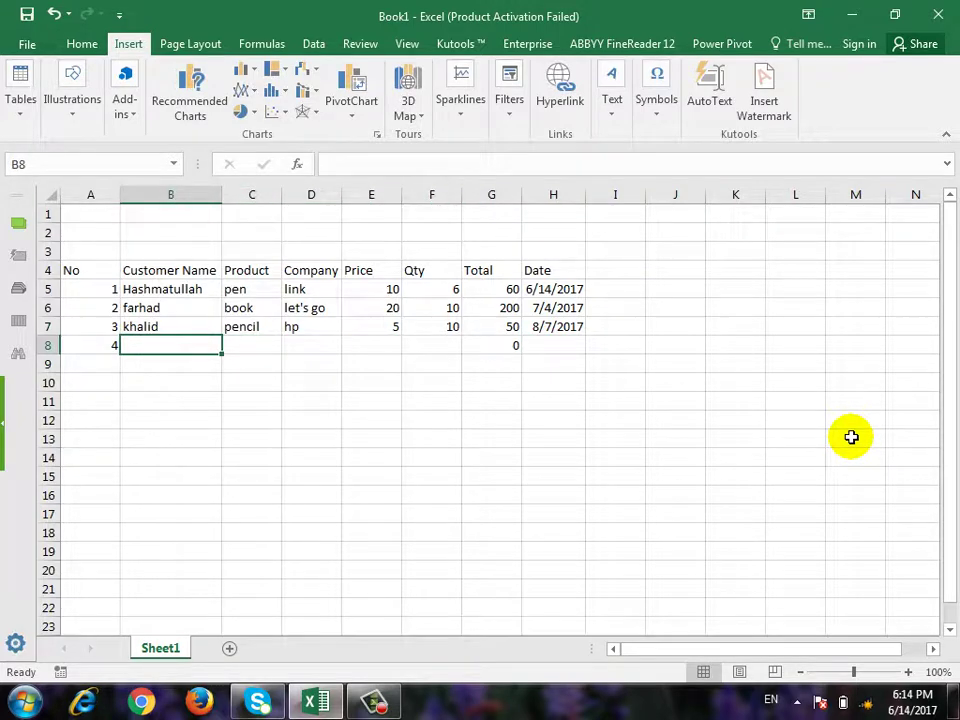
Step: Enter the fourth customer's name in B8 and product notebook in C8
type("H")
key("BackSpace")
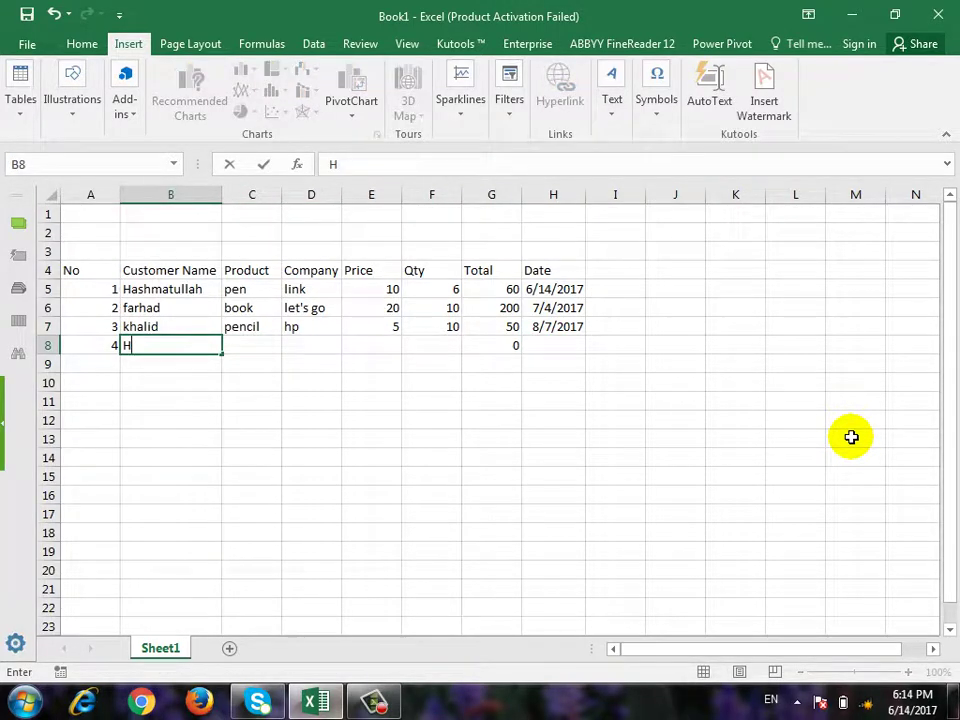
key("BackSpace")
type("Ho")
key("BackSpace")
key("BackSpace")
type("Zahidulla")
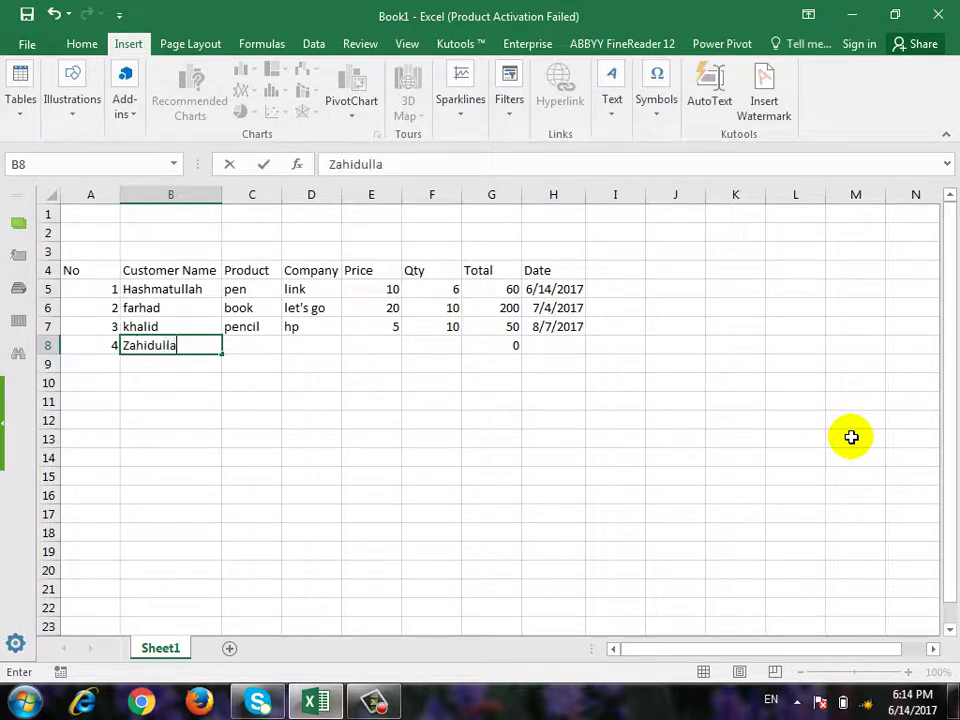
type("h")
key("ctrl+Return")
key("Tab")
type("note")
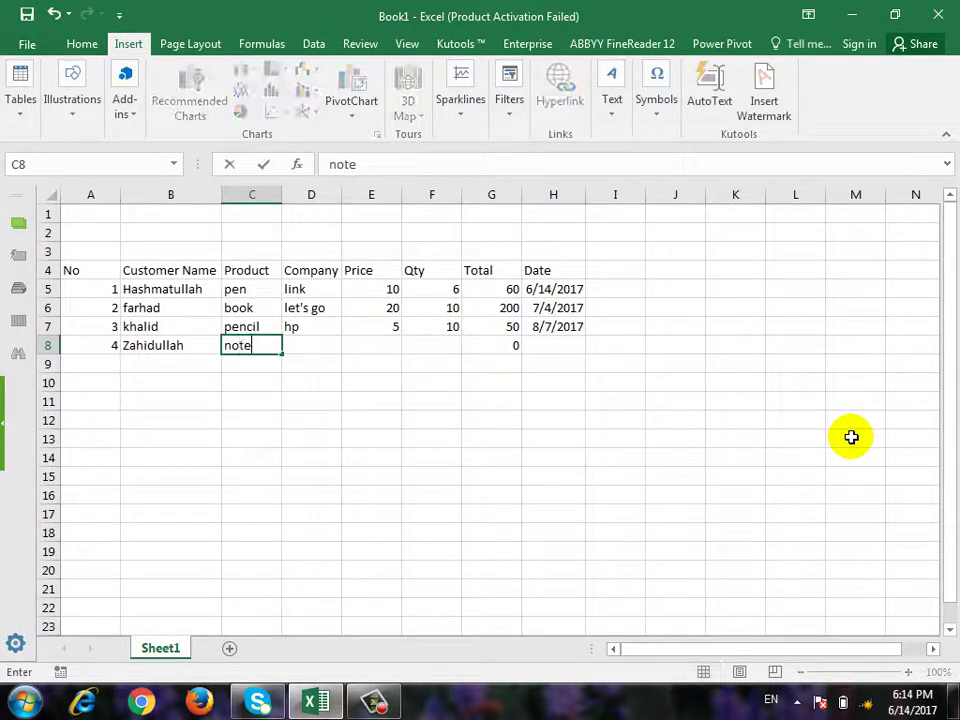
type("book")
key("Tab")
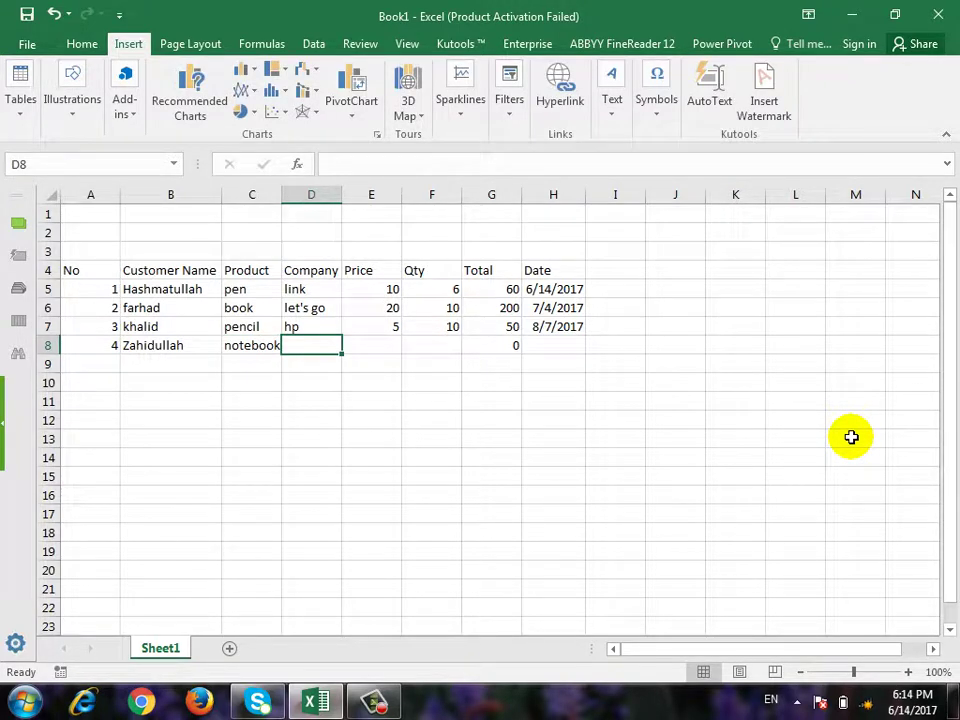
Step: Enter company mamtaz, price 40 and quantity 30 in row 8
type("mamtaz")
key("Return")
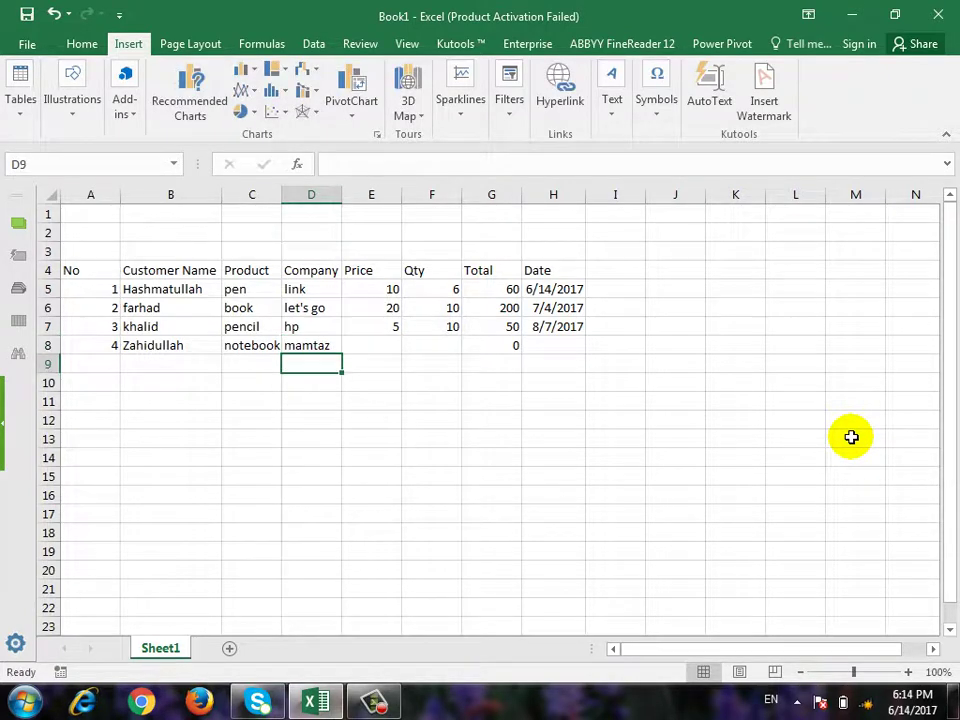
key("Up")
key("Right")
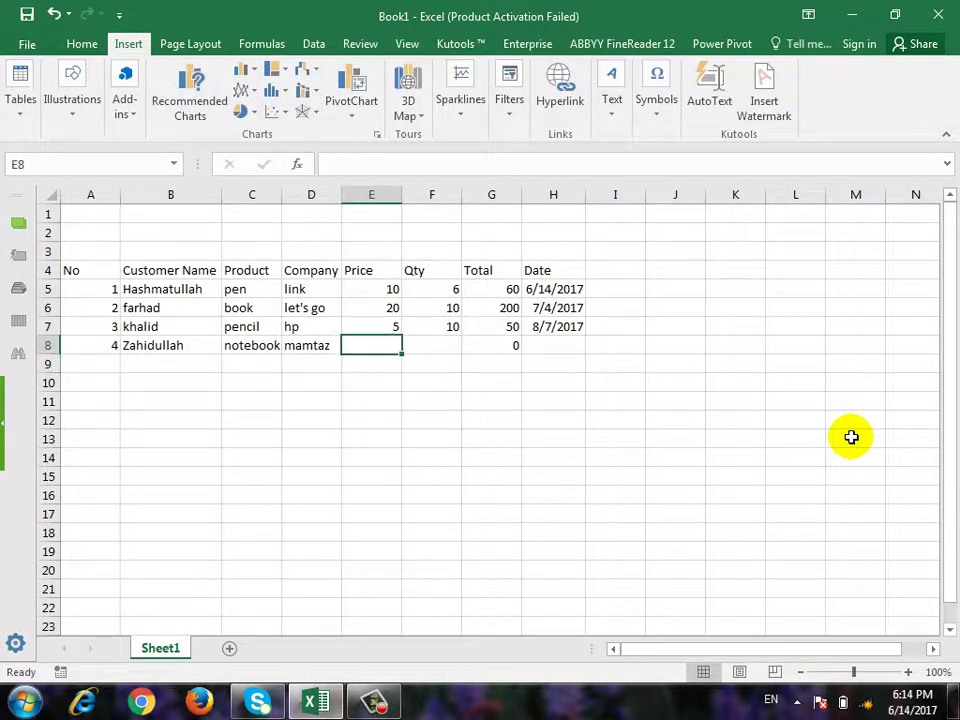
type("20")
key("BackSpace")
key("BackSpace")
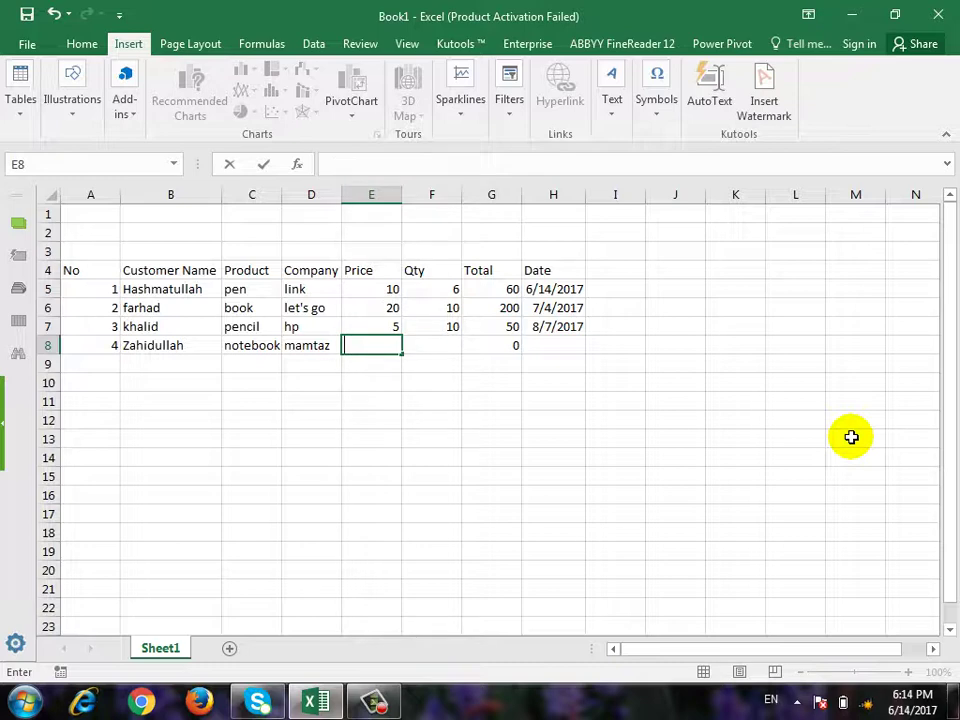
type("40")
key("Tab")
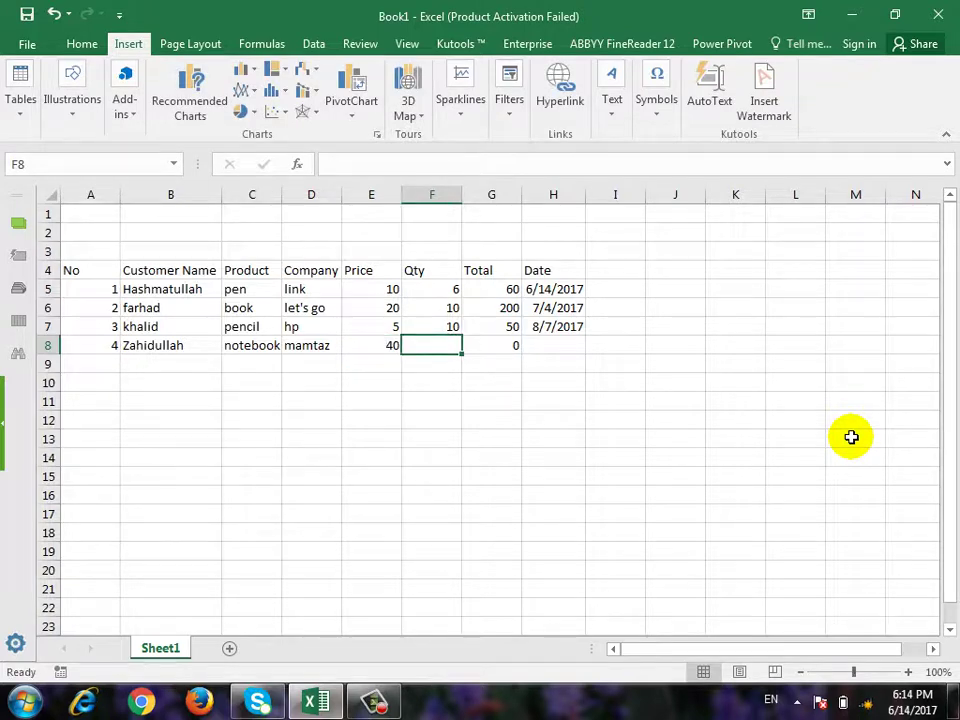
type("30")
key("Tab")
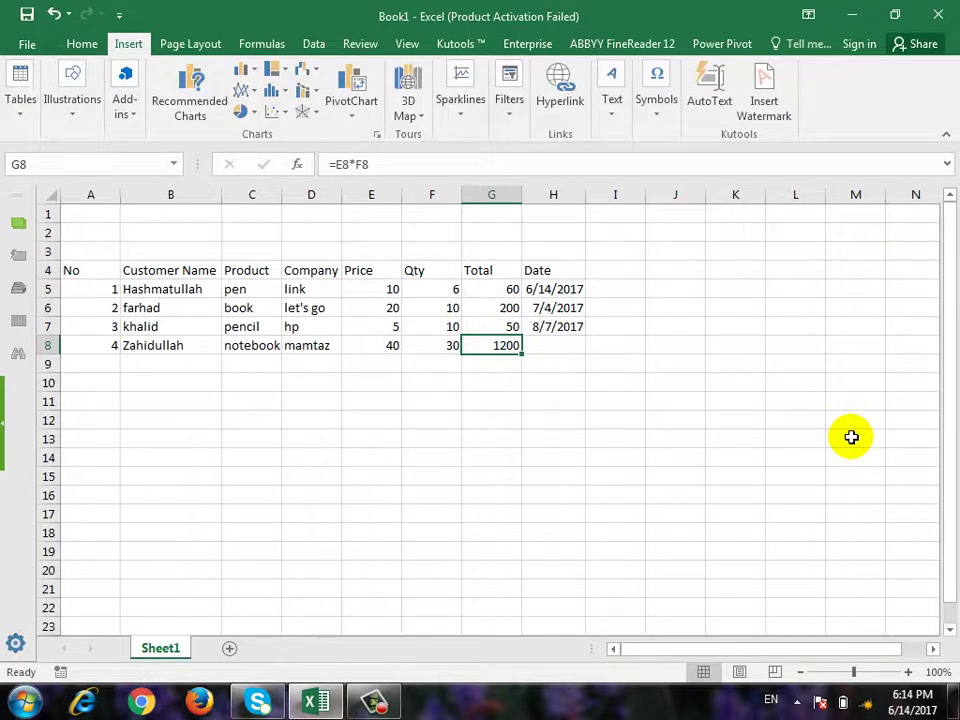
Step: Enter the date 9/8/2017 in H8, completing the 1200 order
key("Tab")
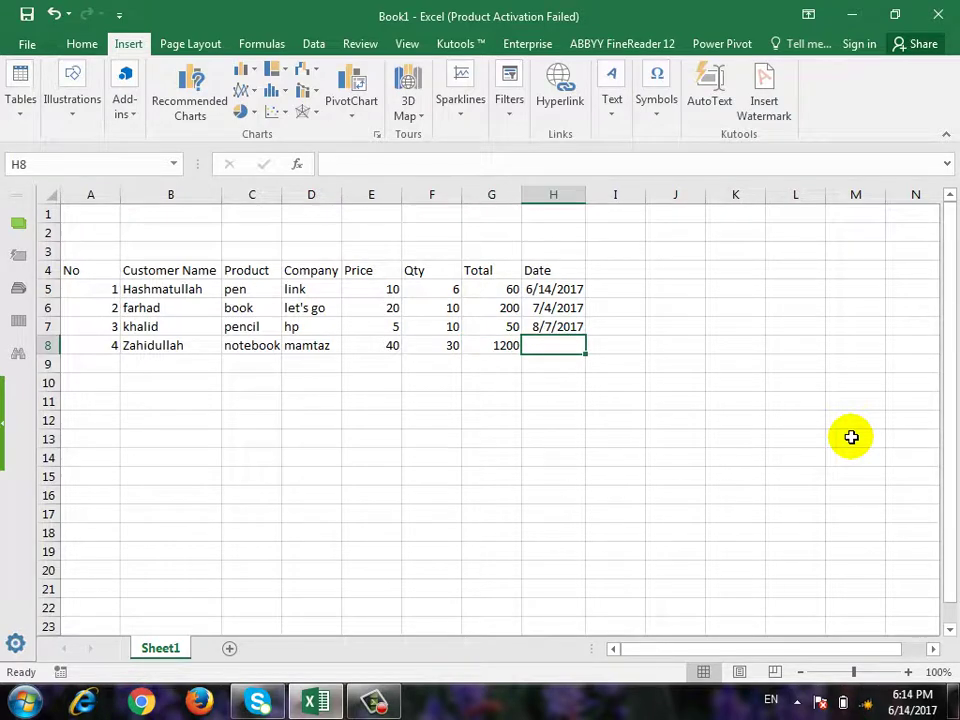
type("9")
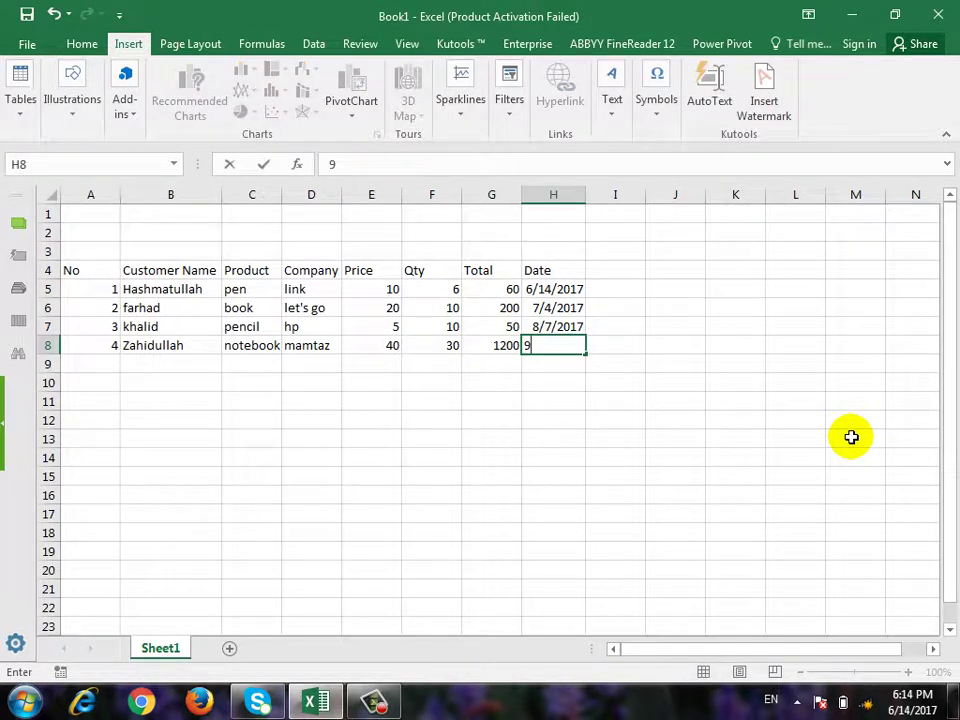
type("/8/")
type("2017")
key("Return")
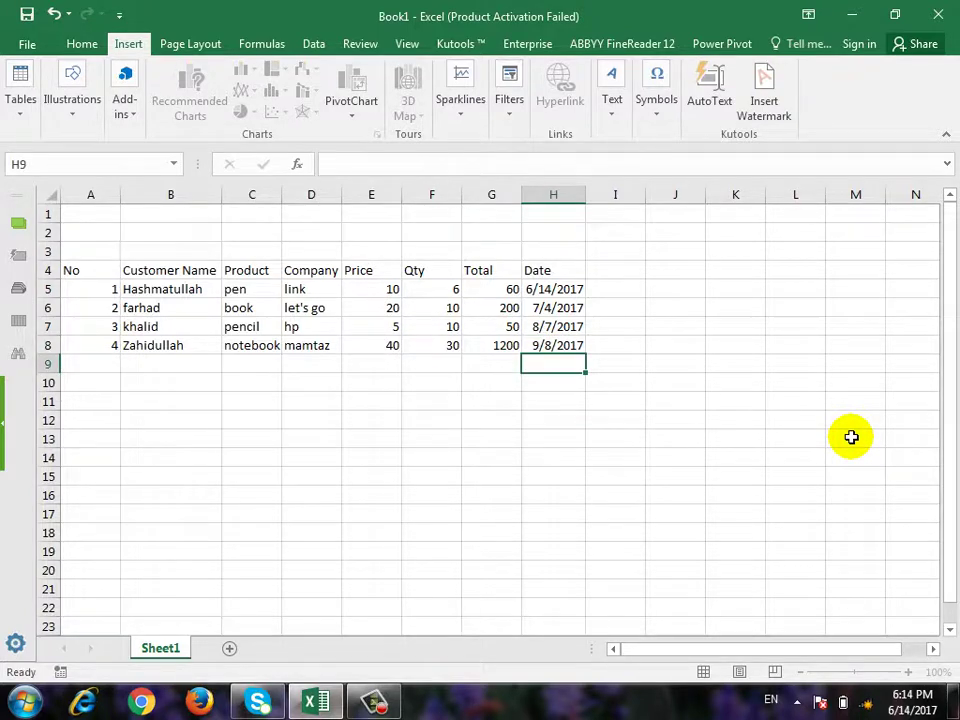
key("Up")
key("Left")
key("Up")
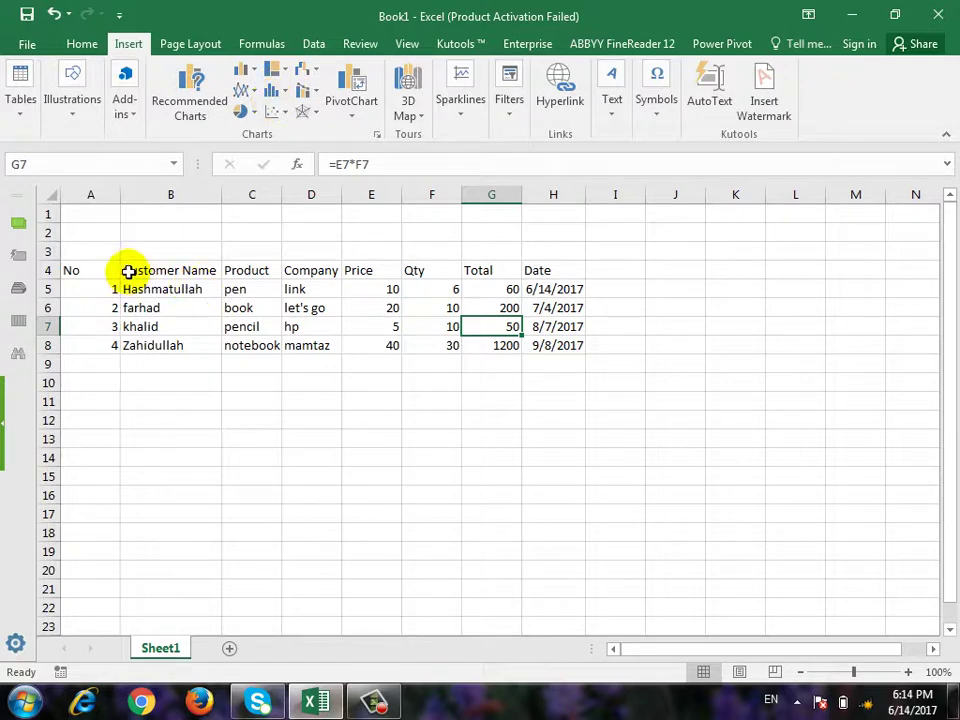
Step: Extend the four orders down to row 23, widen column C, and select C9
mouse_move(96, 289)
left_mouse_down()
mouse_move(548, 348)
mouse_move(578, 649)
mouse_move(583, 583)
left_mouse_up()
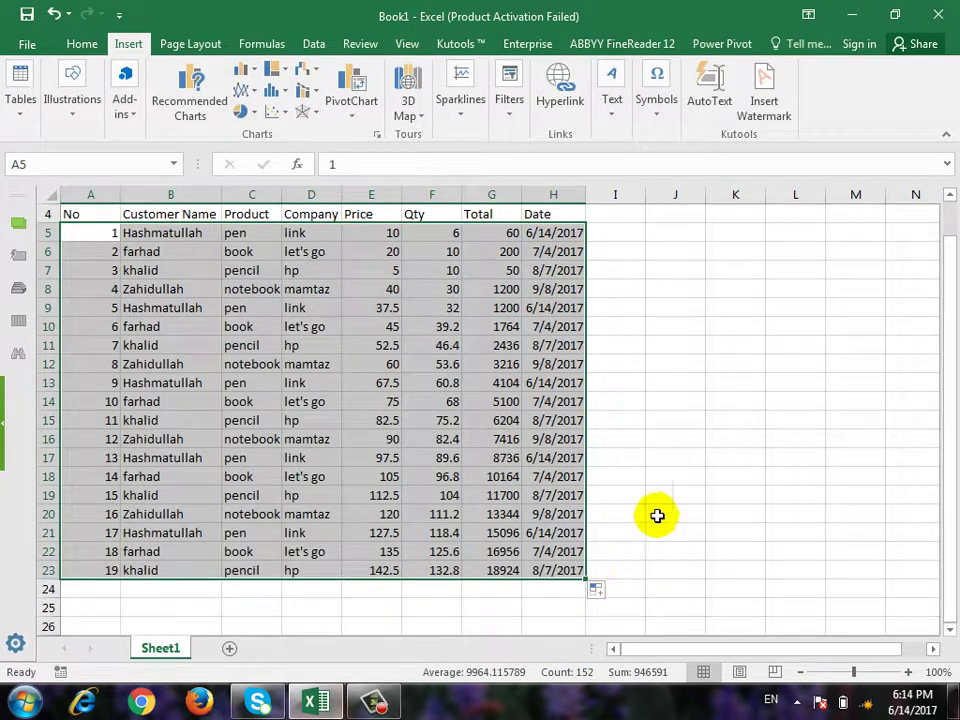
scroll(654, 514, "up", 1)
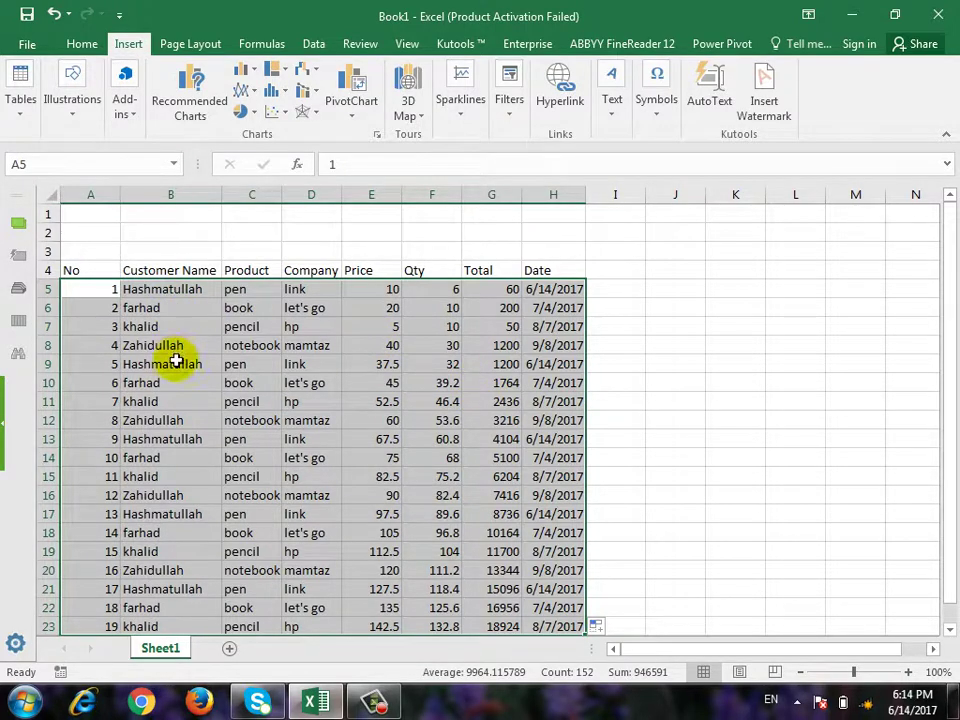
left_click_drag(282, 194, 292, 194)
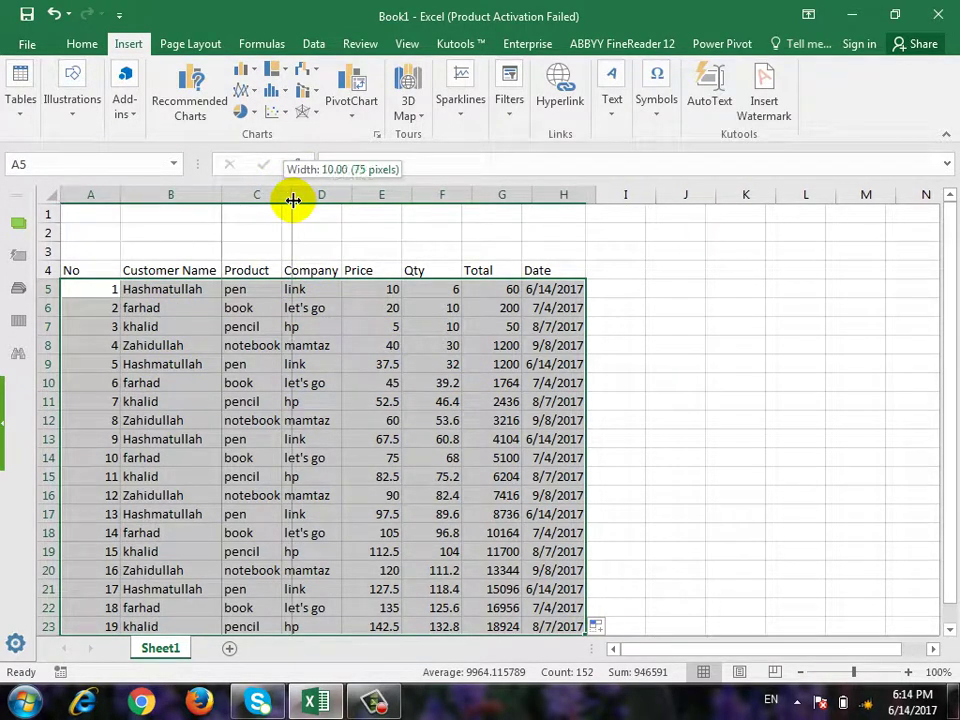
left_click(274, 366)
Step: Change products in C9–C13 to book, pencil, notebook, pen and notebook
type("book")
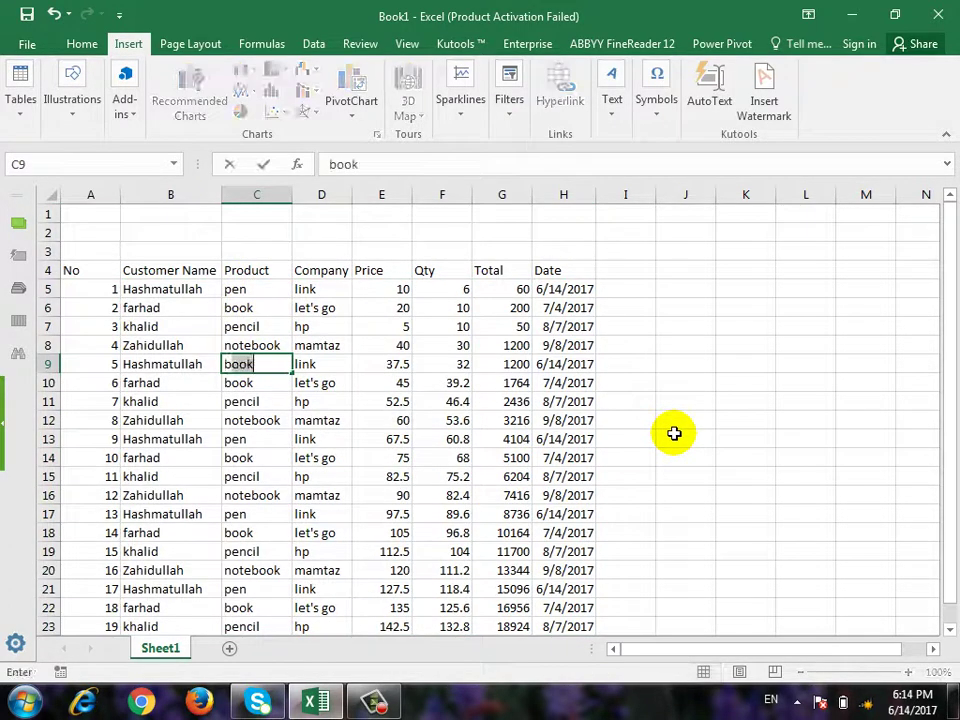
key("Return")
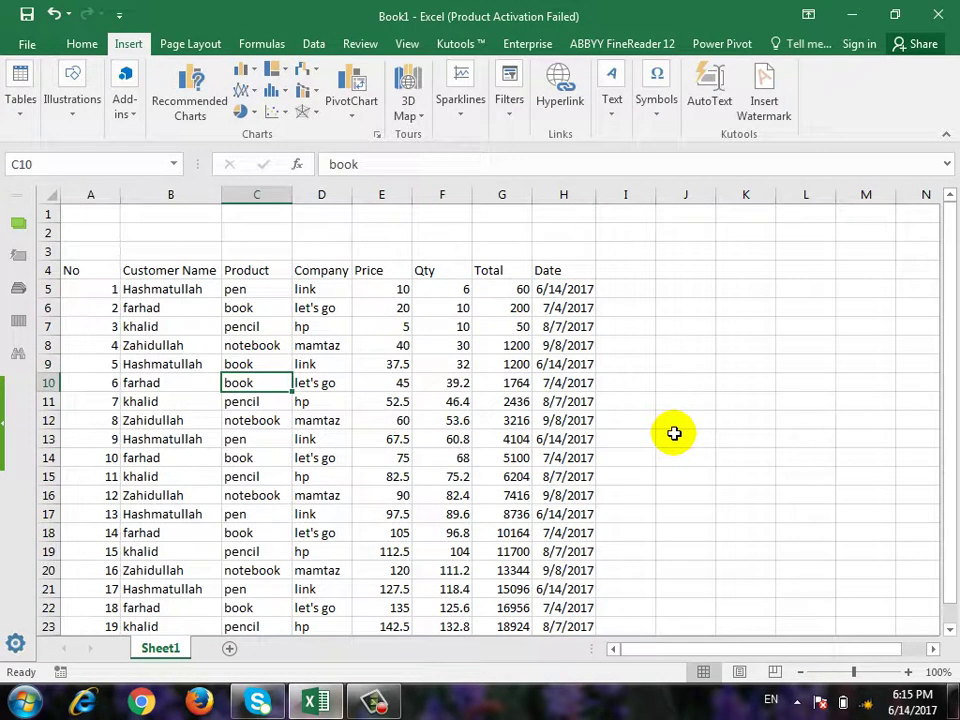
type("pen")
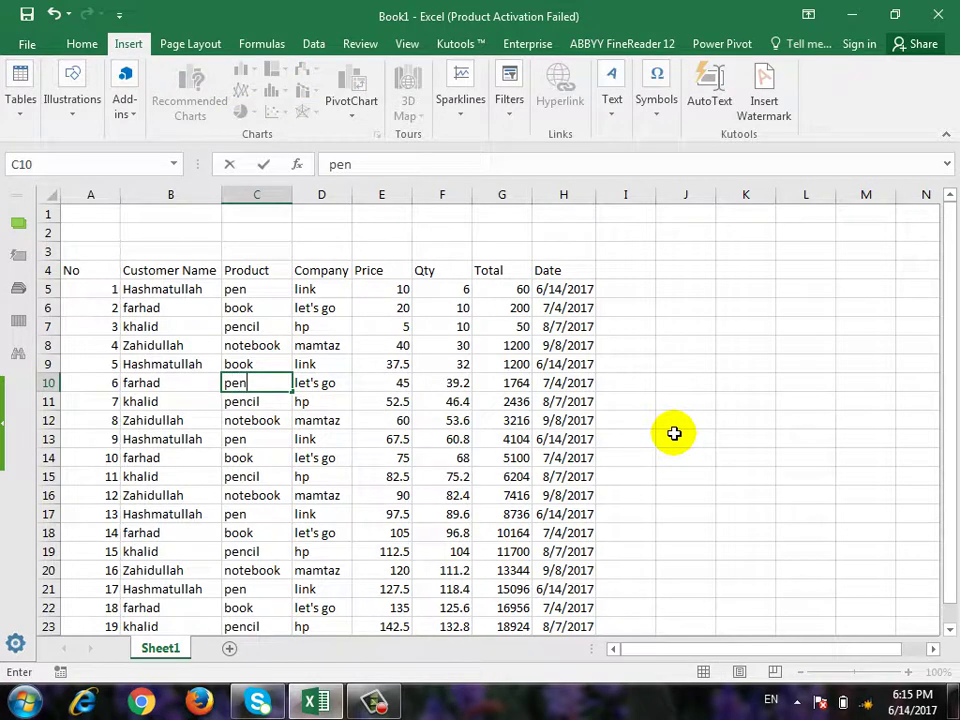
type("cil")
key("Return")
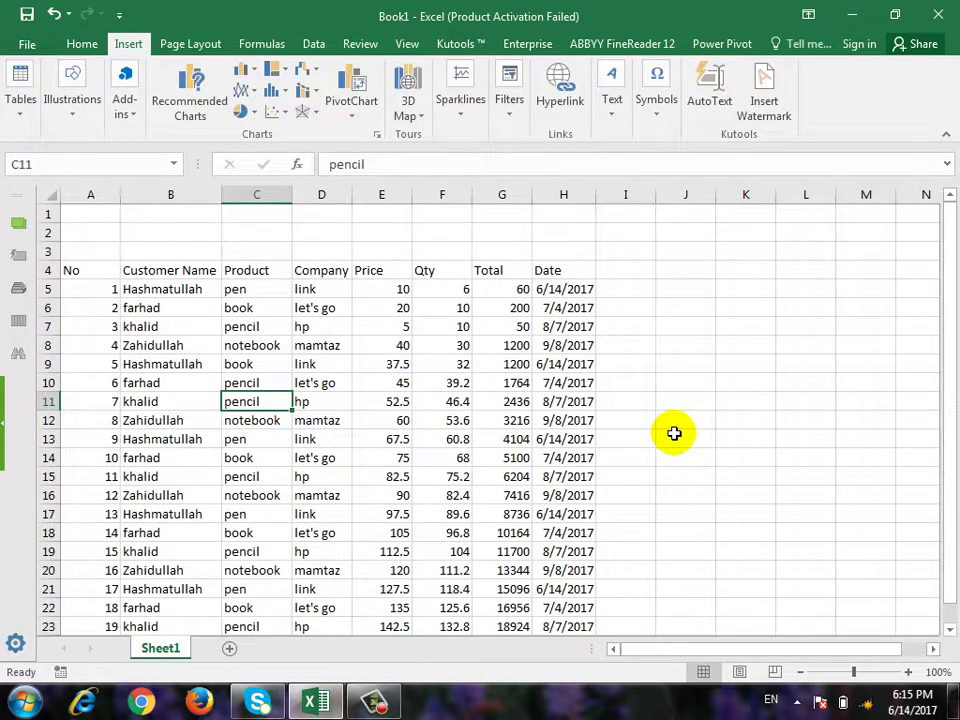
type("b")
key("BackSpace")
key("BackSpace")
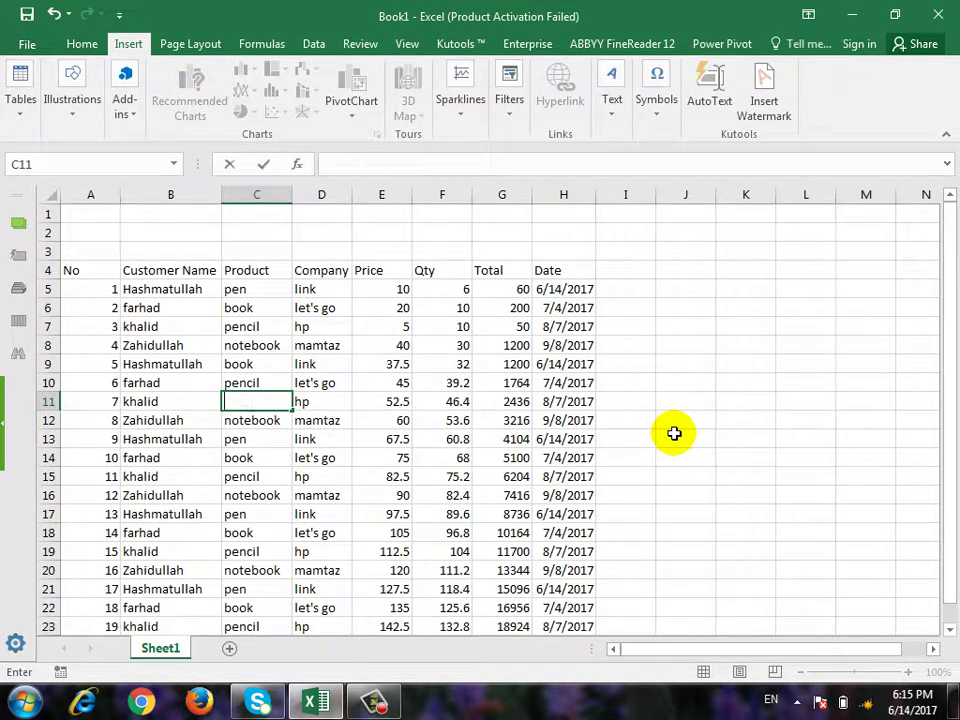
type("n")
key("Return")
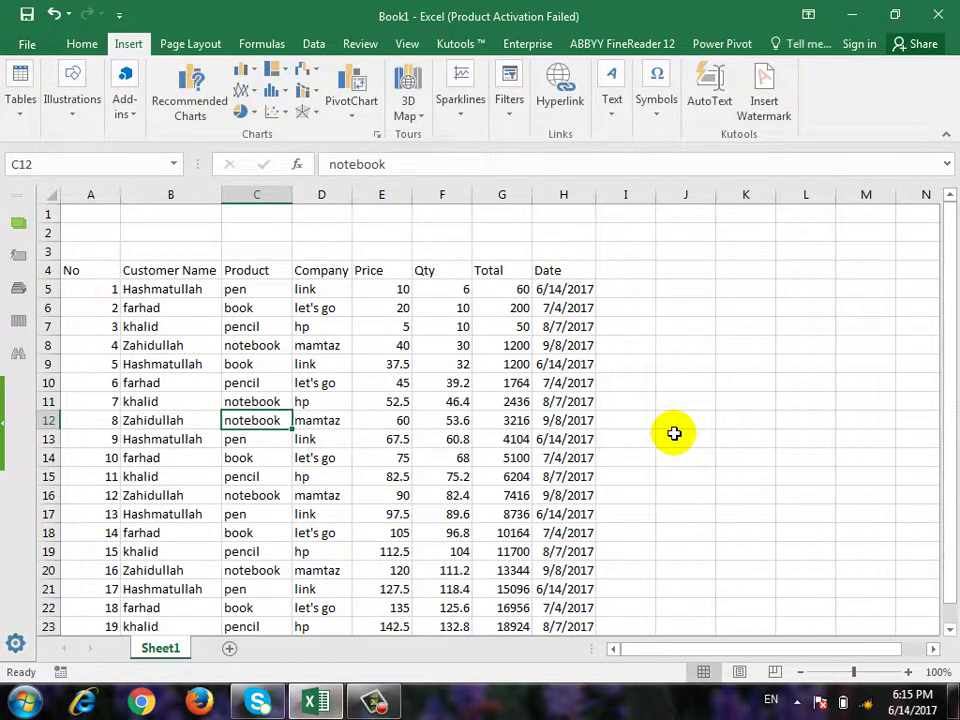
type("pen")
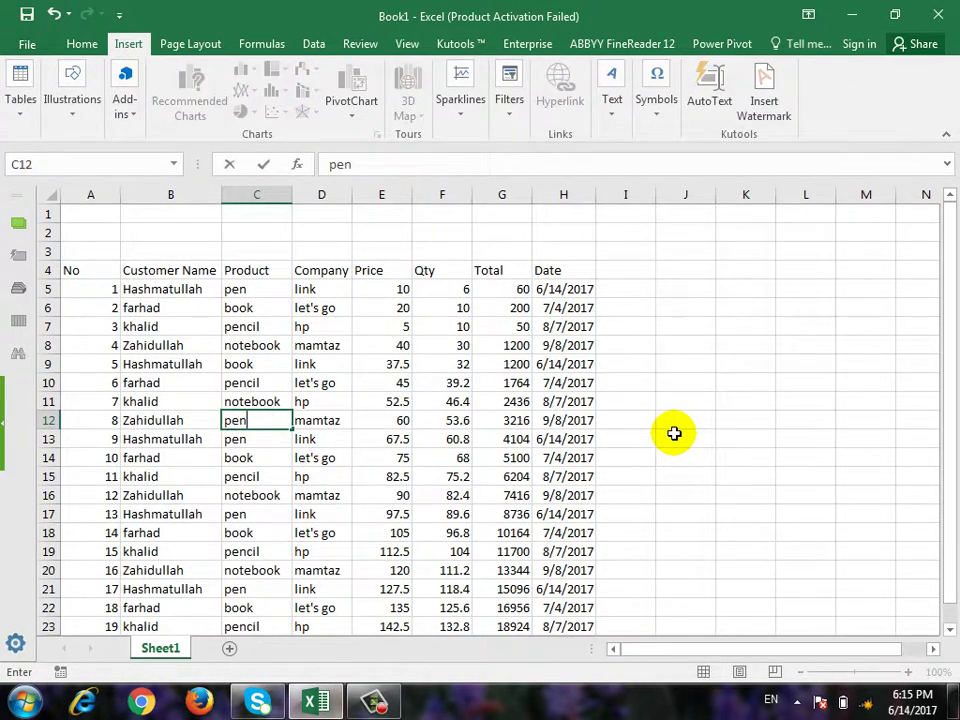
key("Return")
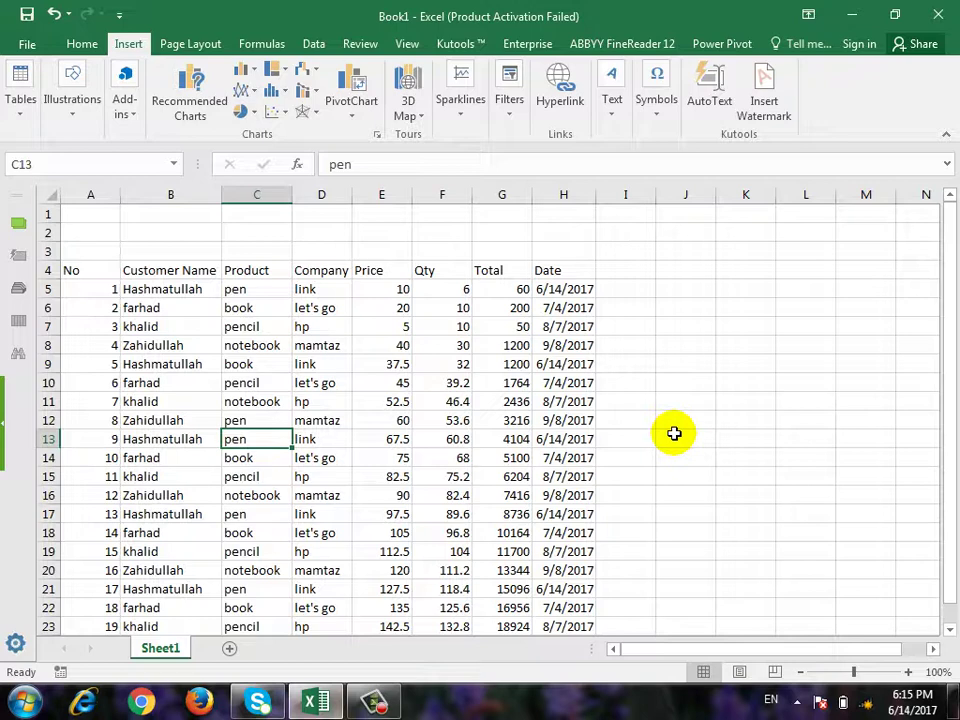
type("notebook")
key("Return")
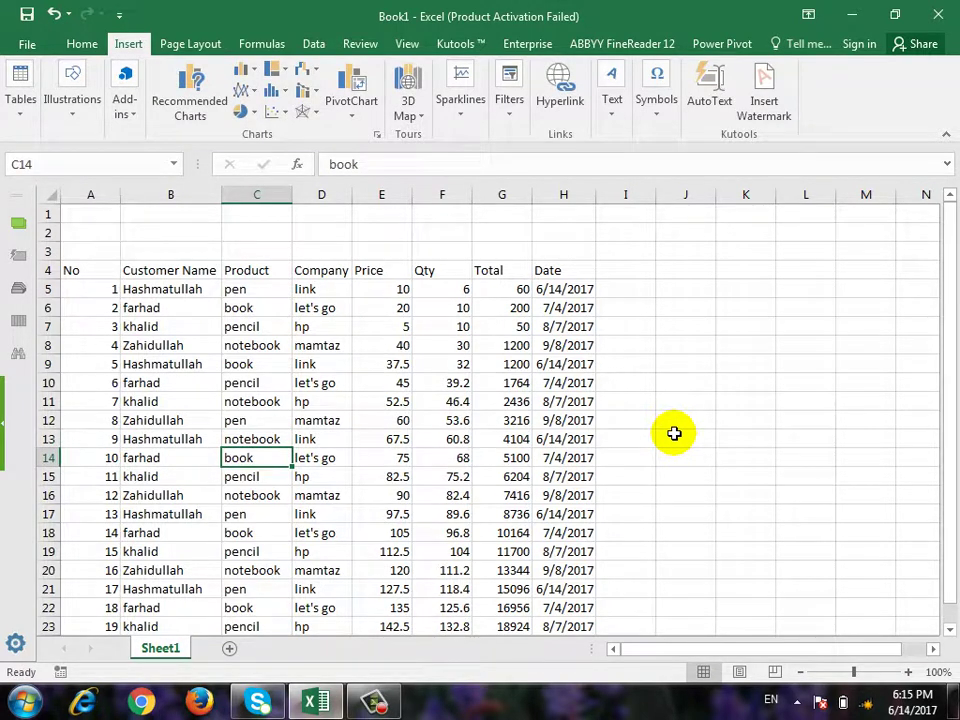
Step: Set C17 to pencil and C18 to notebook, skipping unchanged rows
key("Down")
key("Down")
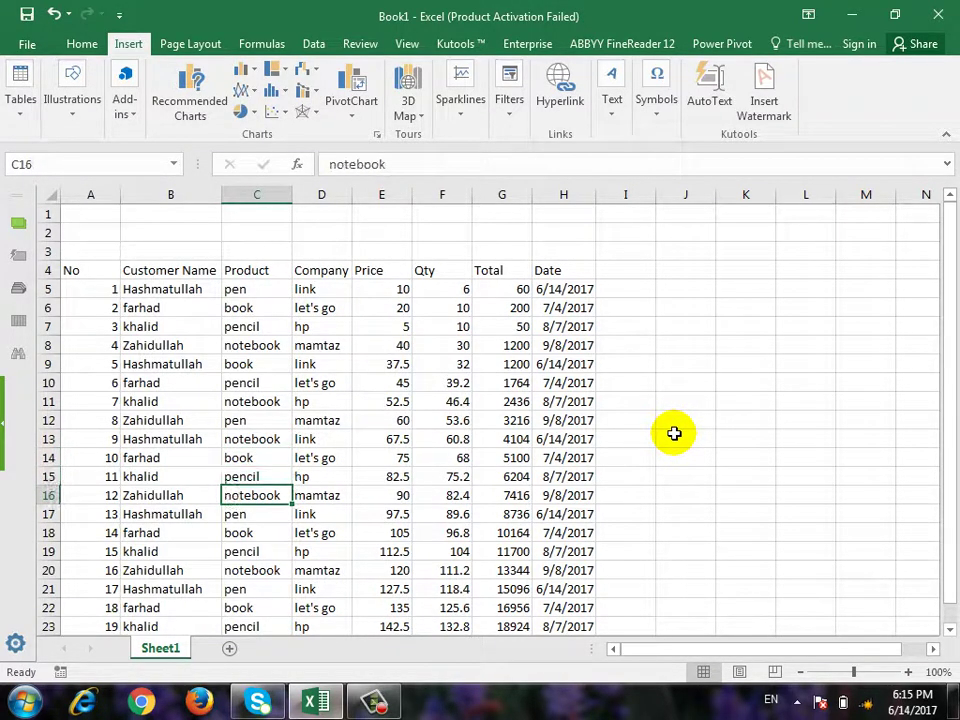
key("Down")
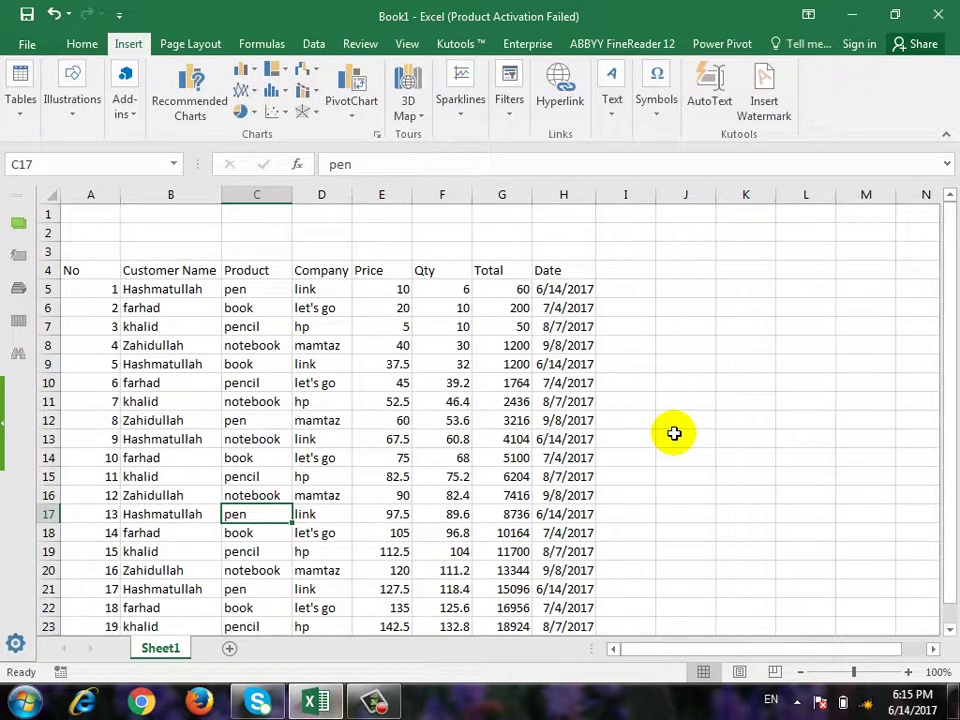
type("pencil")
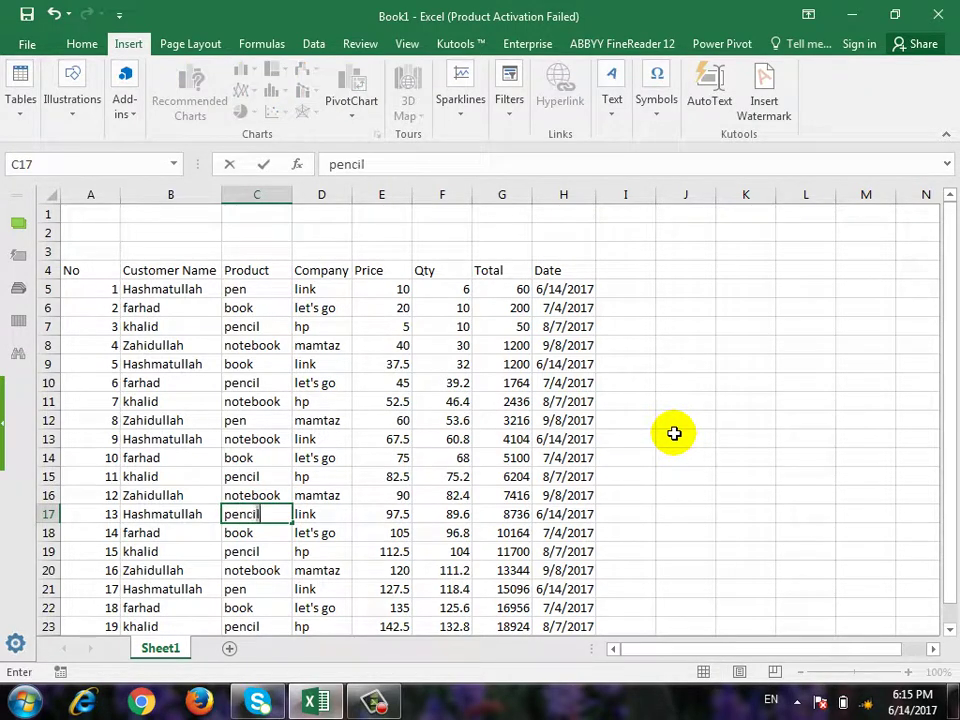
key("Return")
type("notebook")
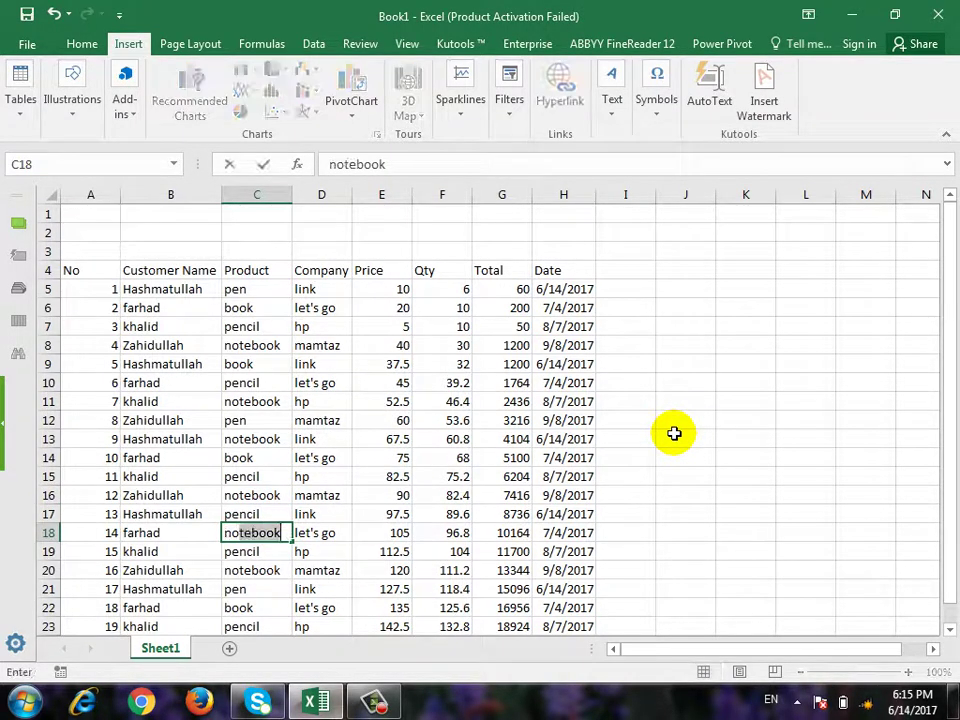
key("Return")
key("Down")
key("Down")
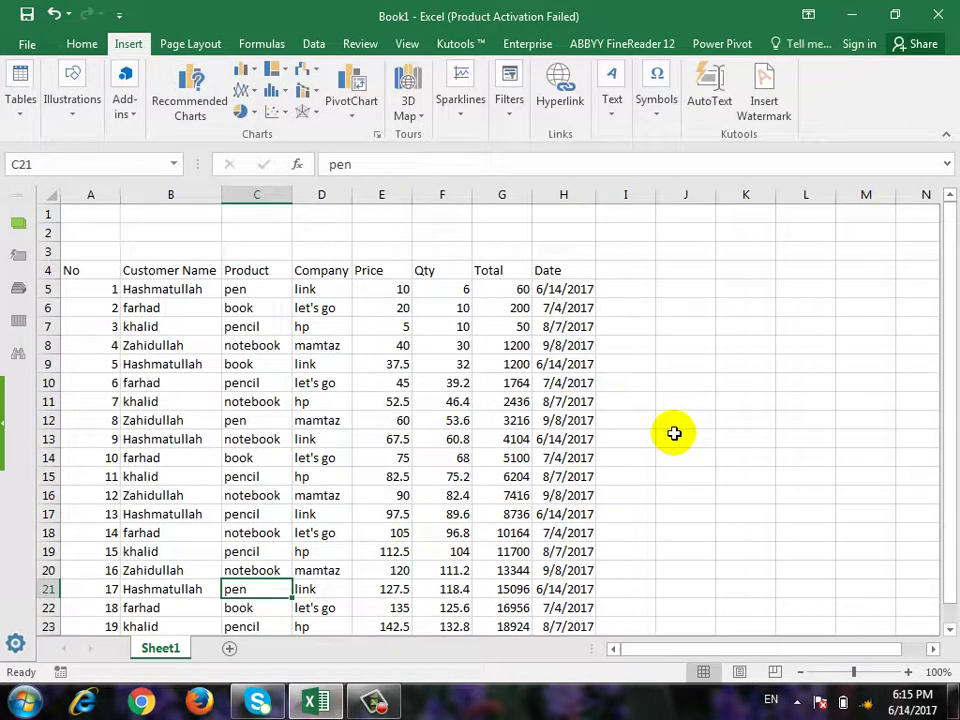
key("Down")
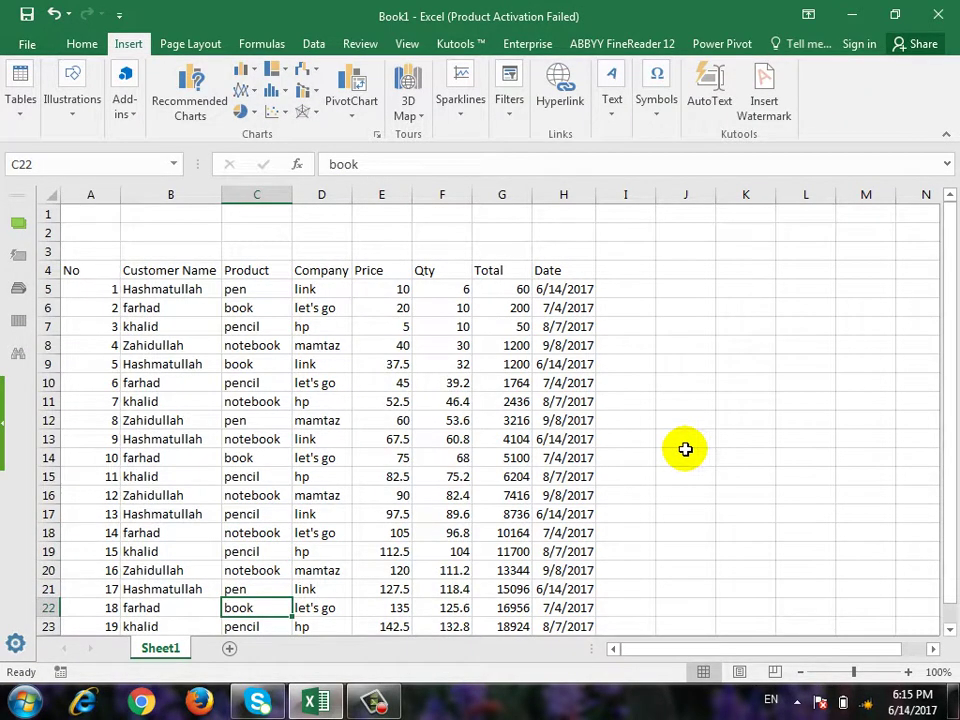
scroll(598, 444, "down", 1)
scroll(597, 443, "up", 1)
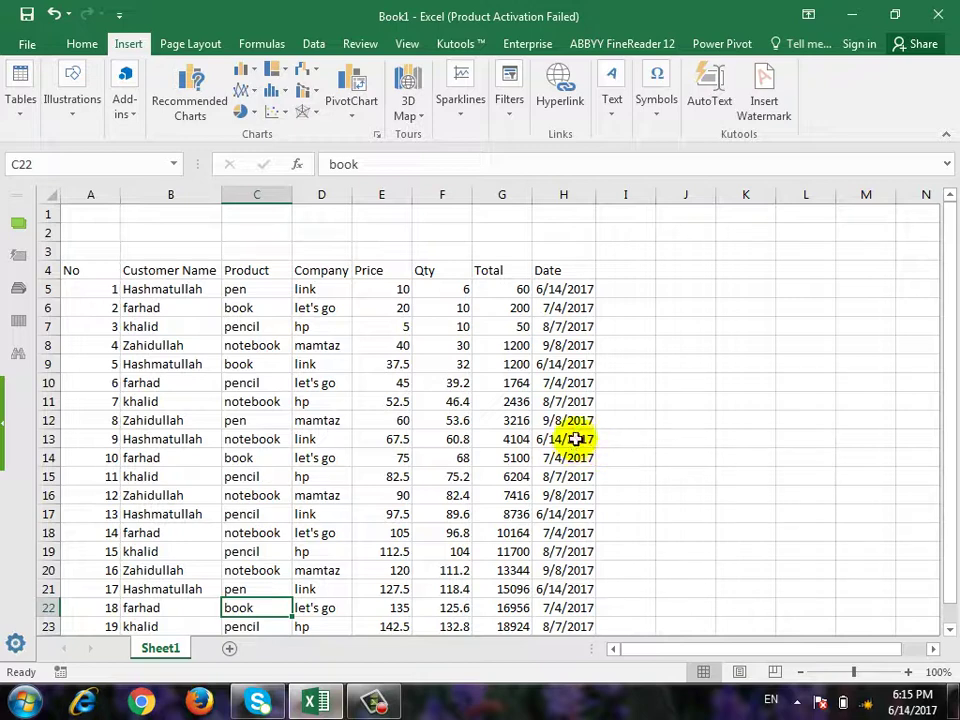
left_click_drag(160, 289, 160, 606)
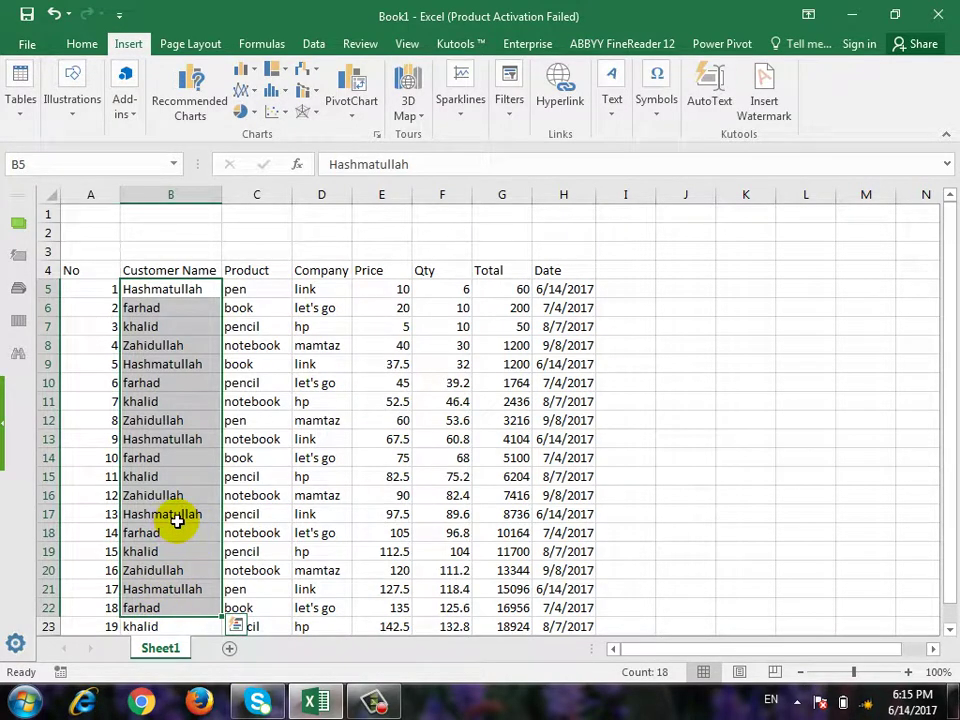
left_click(622, 272)
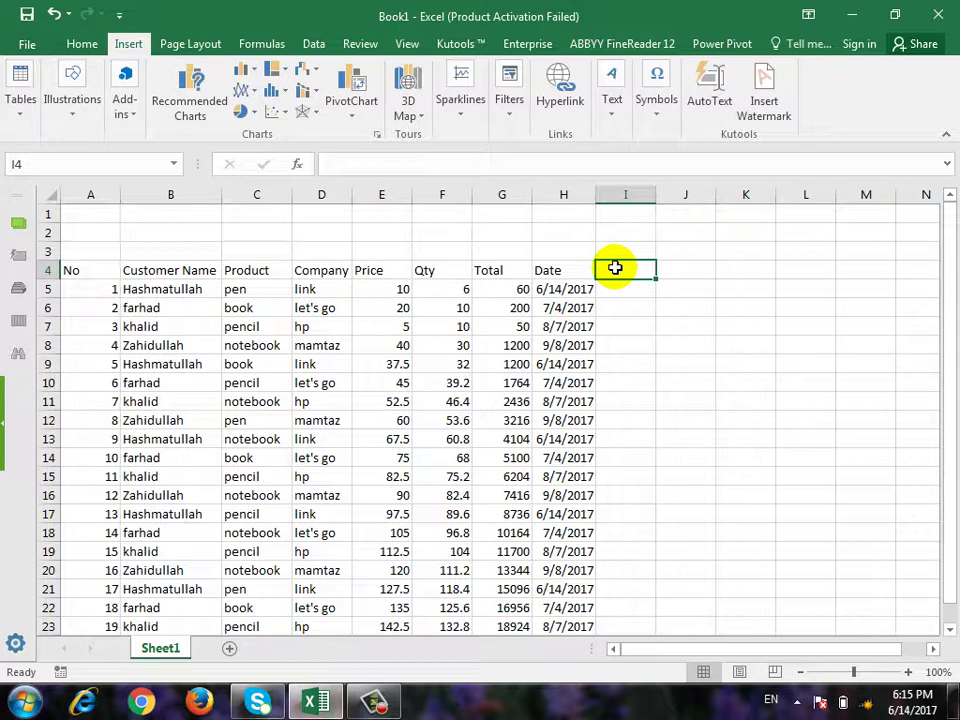
left_click_drag(75, 270, 338, 403)
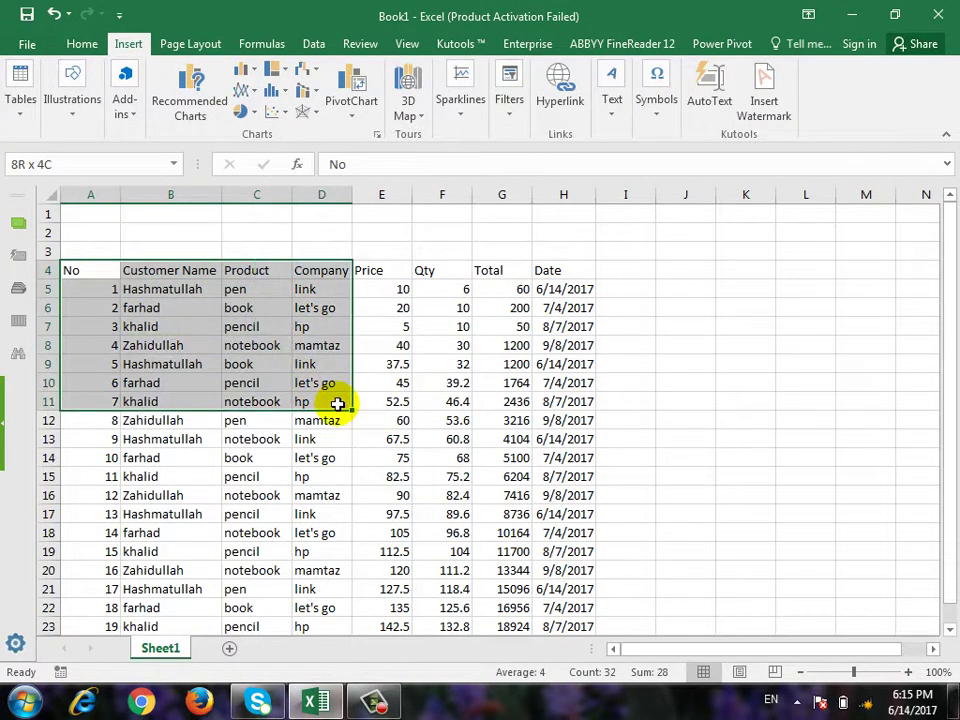
left_click(181, 291)
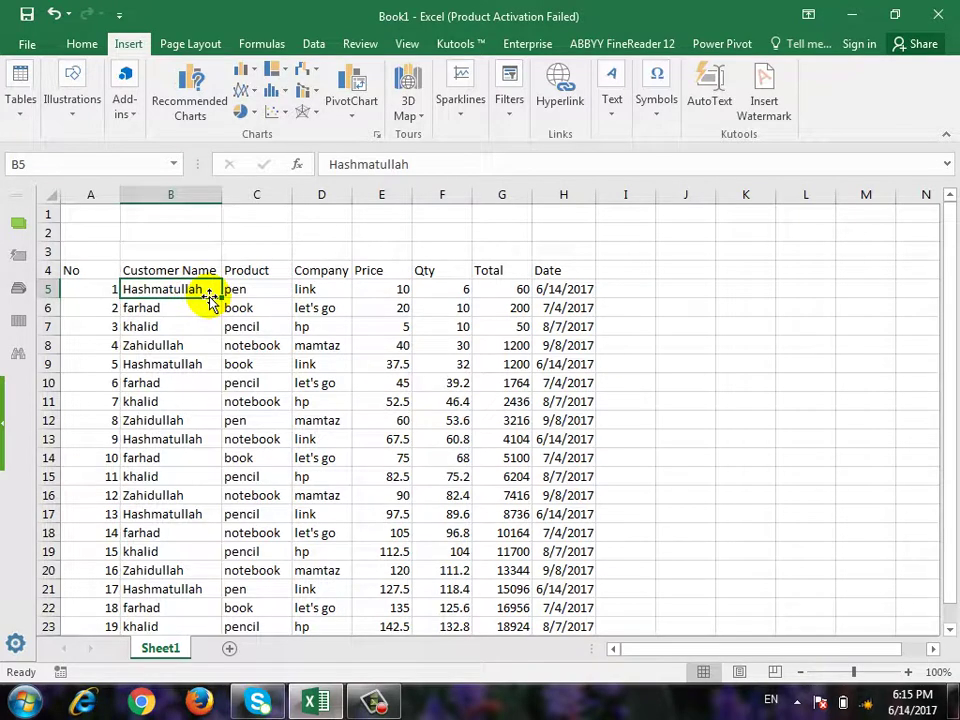
left_click(515, 289)
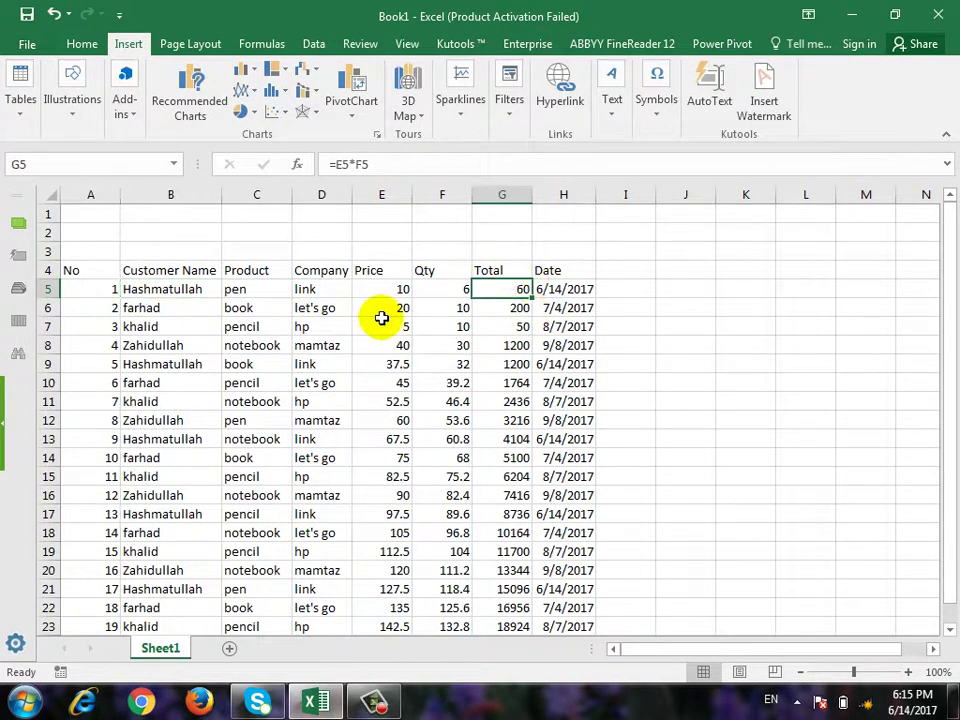
left_click(187, 293)
left_click(229, 285)
left_click(511, 288)
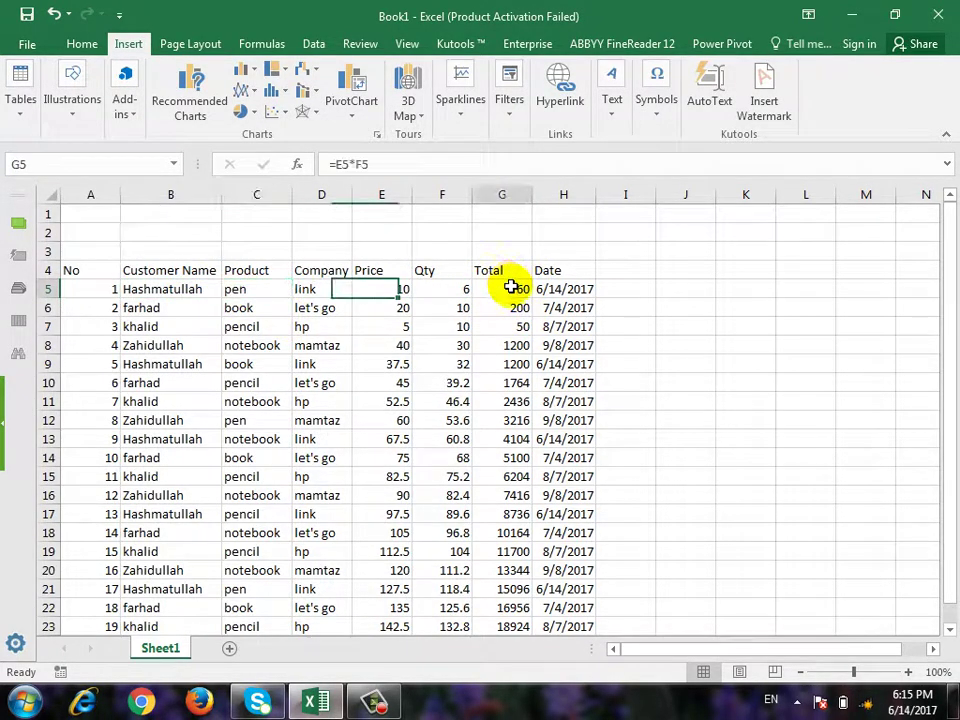
left_click(187, 364)
left_click(509, 364)
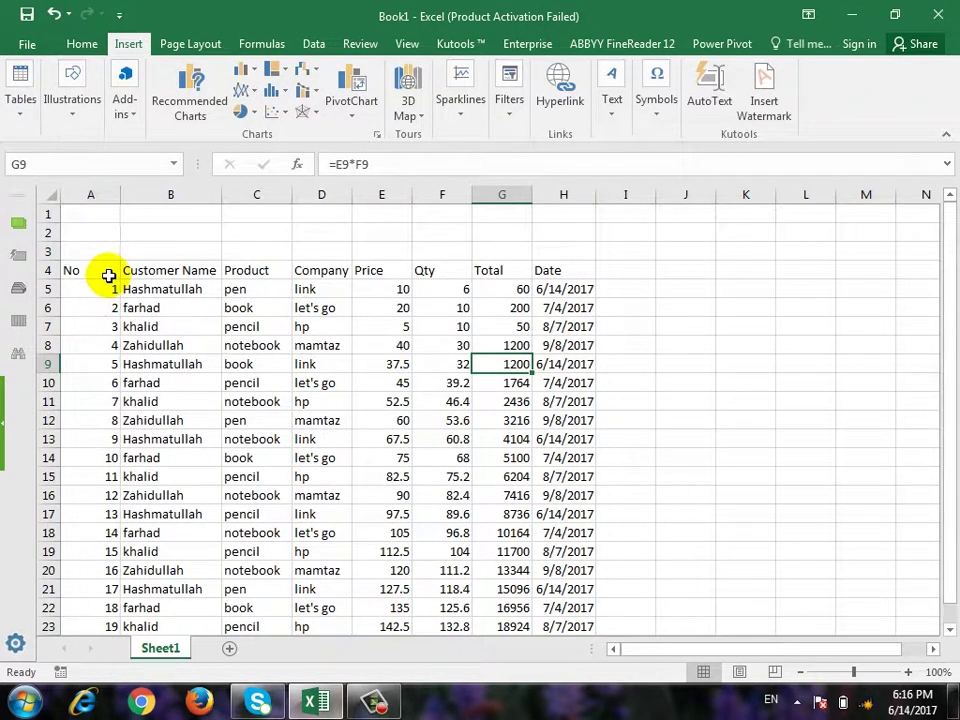
Step: Insert a PivotTable from Sheet1!$A$4:$H$23 onto a new worksheet
left_click_drag(108, 275, 562, 562)
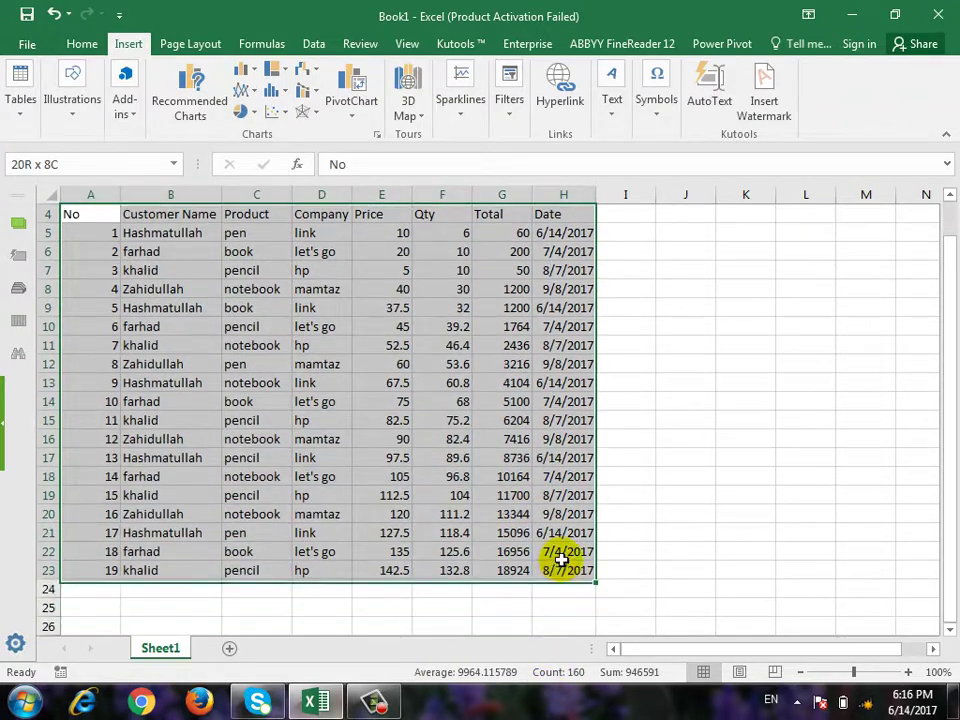
left_click(25, 115)
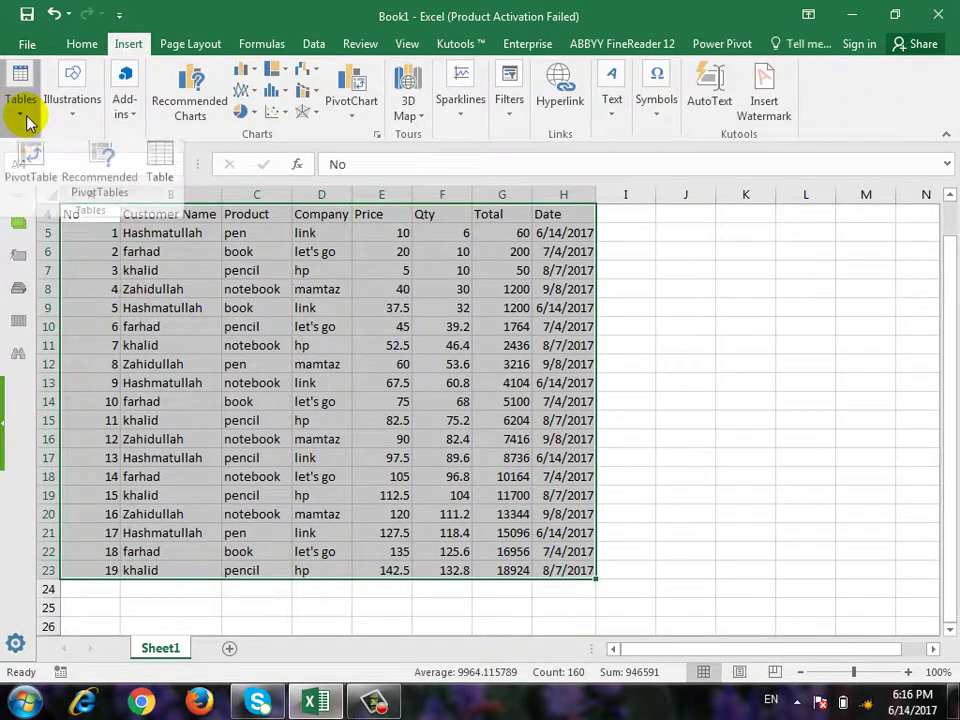
left_click(30, 157)
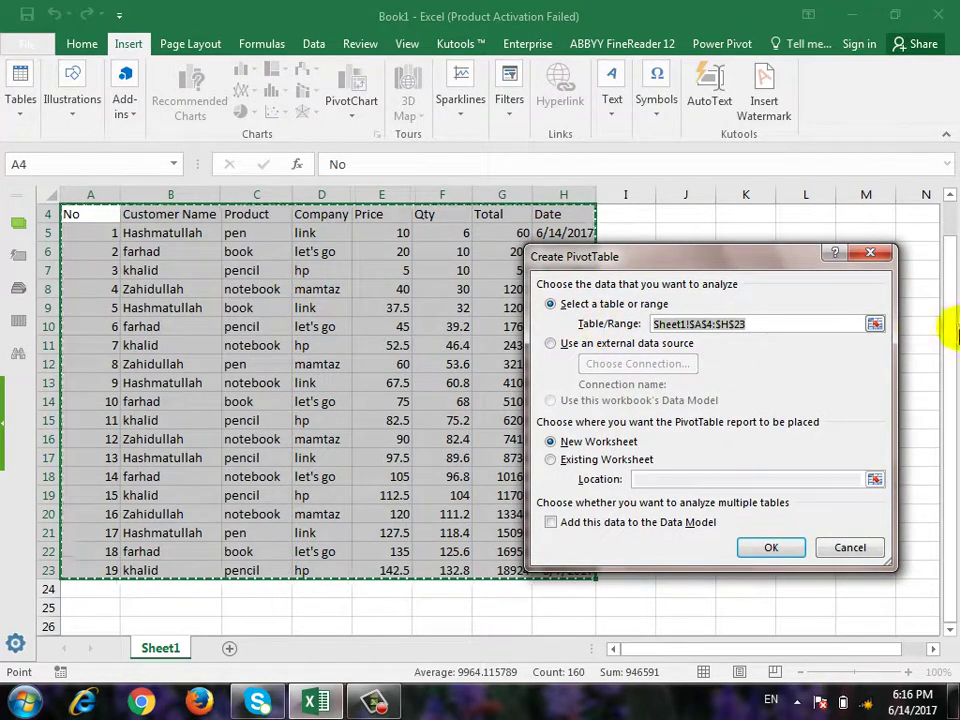
left_click(760, 323)
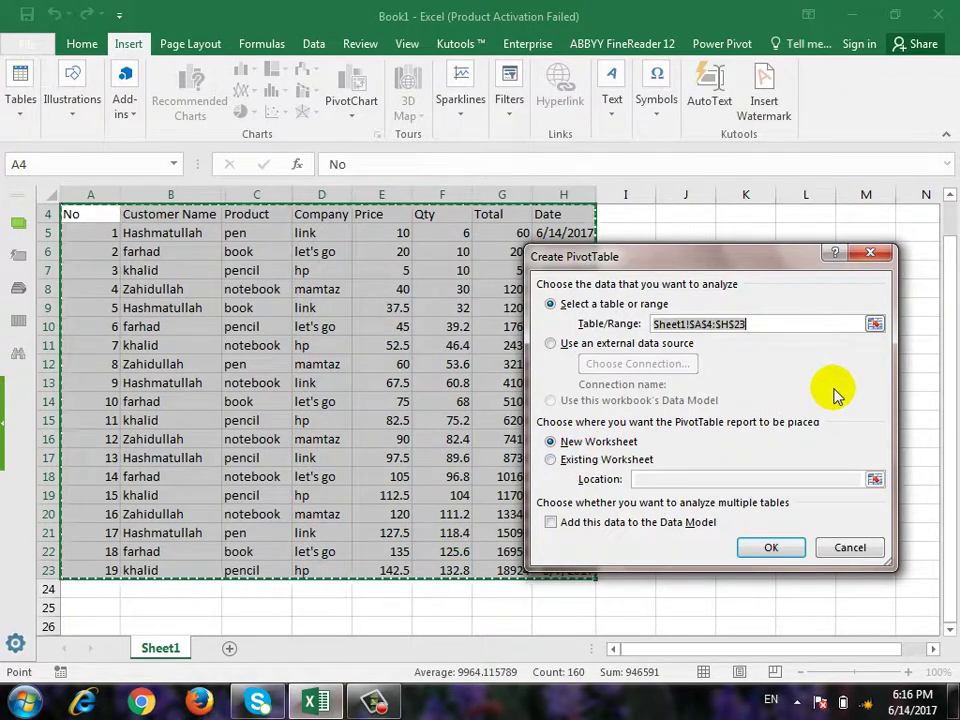
left_click(771, 548)
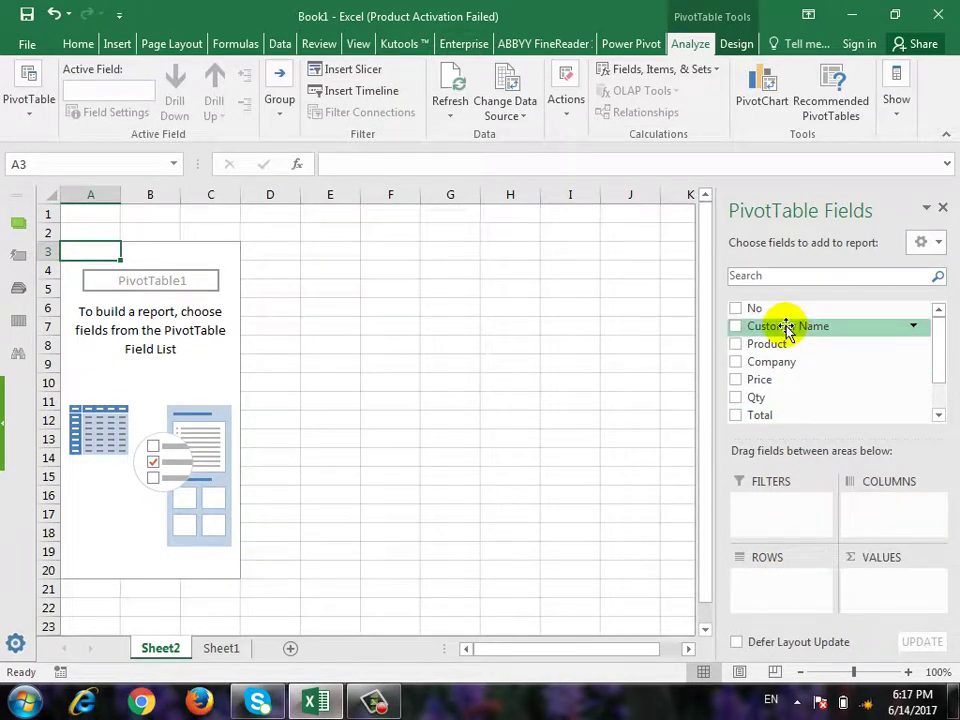
Step: Add Customer Name to the PivotTable Rows, glancing at Sheet1 before returning to Sheet2
mouse_move(786, 326)
left_mouse_down()
mouse_move(787, 438)
mouse_move(766, 586)
left_mouse_up()
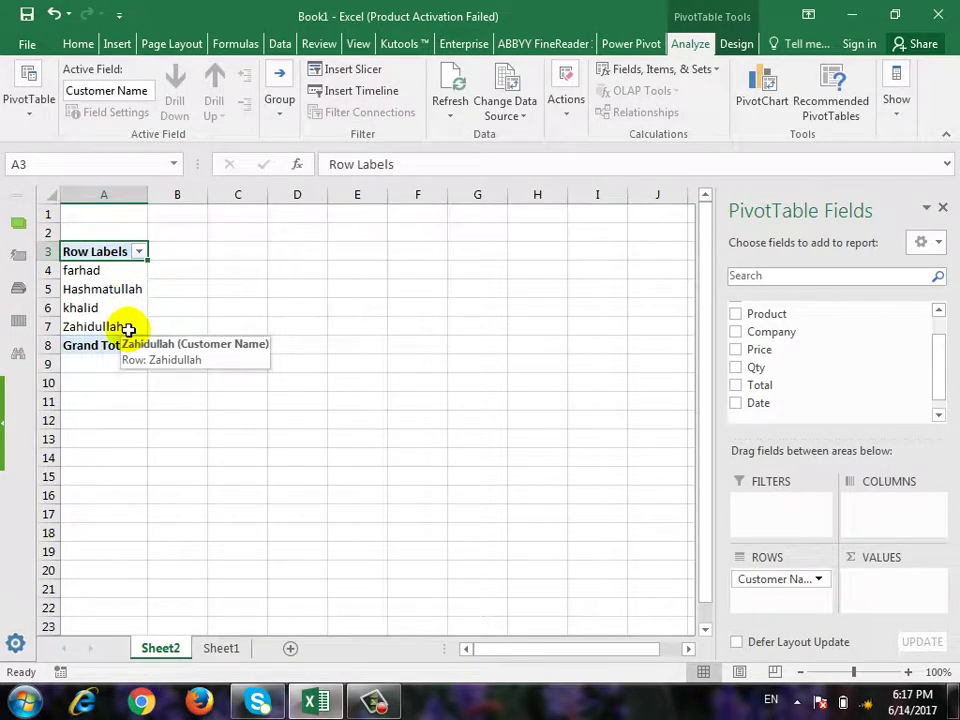
left_click(222, 648)
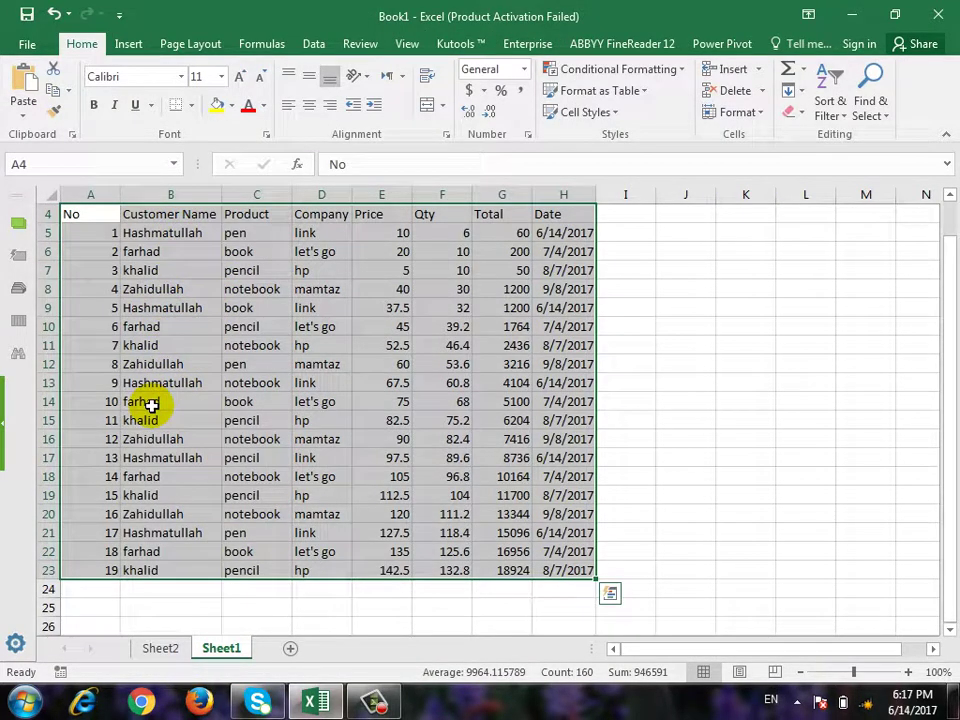
left_click(140, 649)
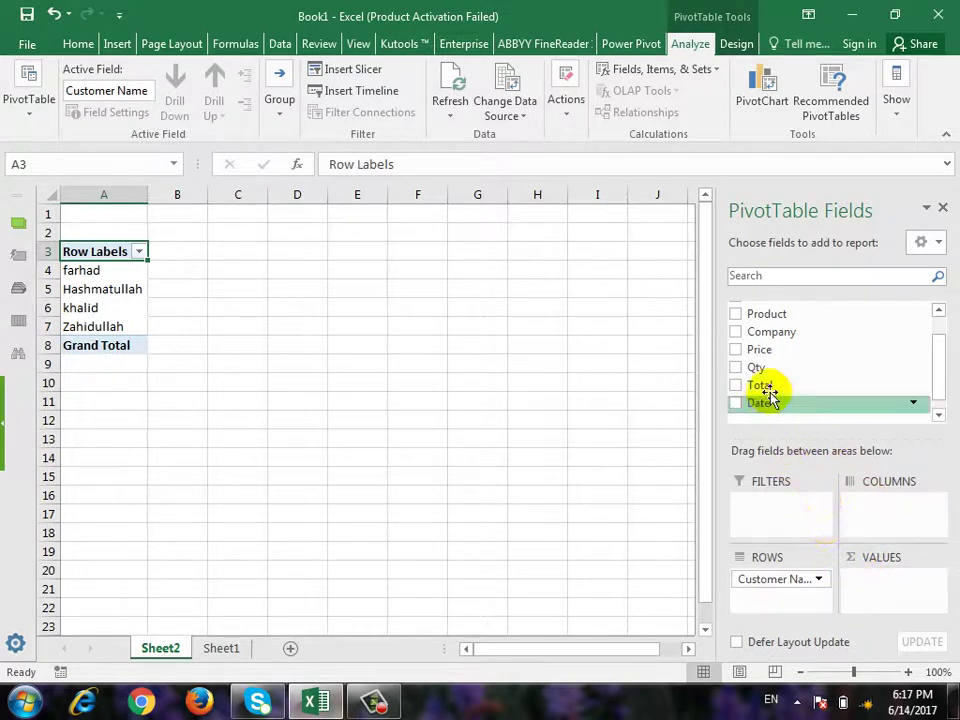
Step: Add Total to Values as Sum of Total and check each customer's sum and the 127870 grand total
left_click_drag(762, 390, 892, 592)
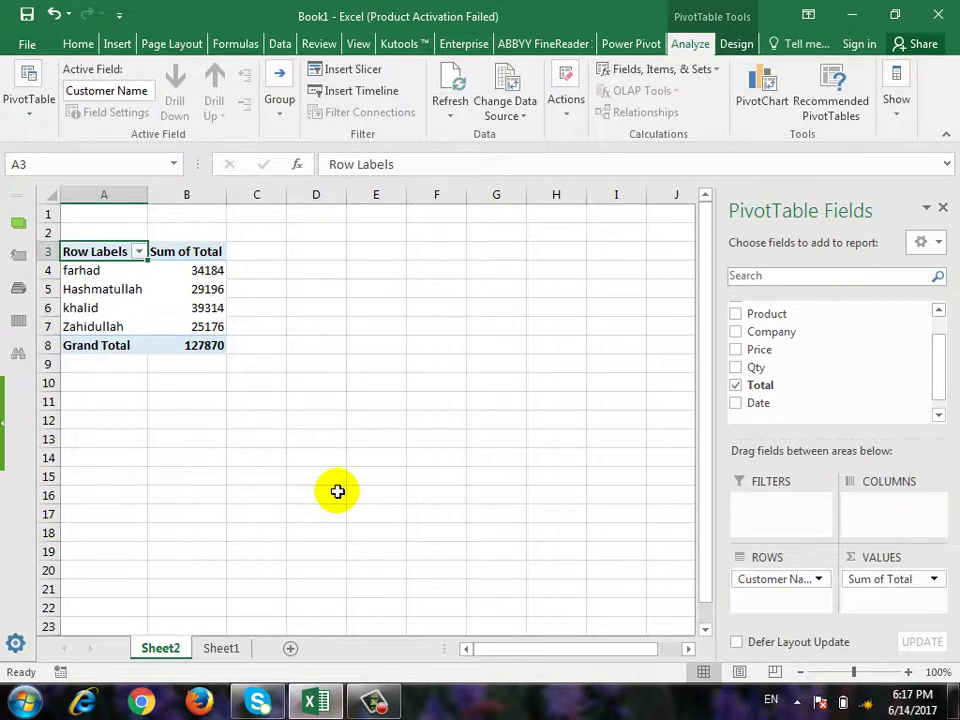
left_click(212, 272)
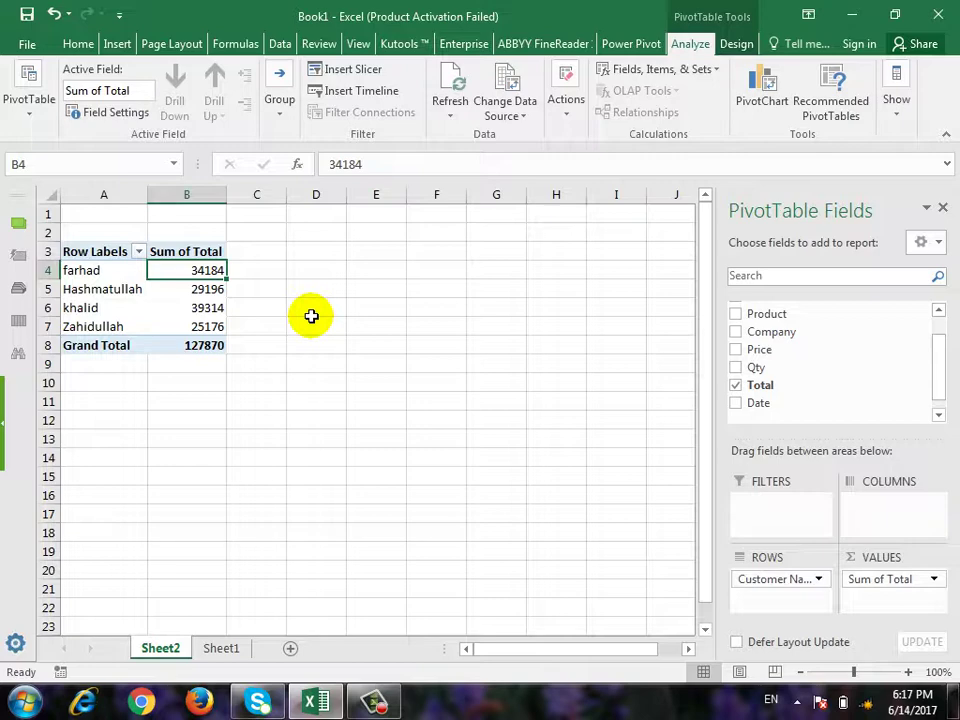
left_click(172, 289)
left_click(179, 307)
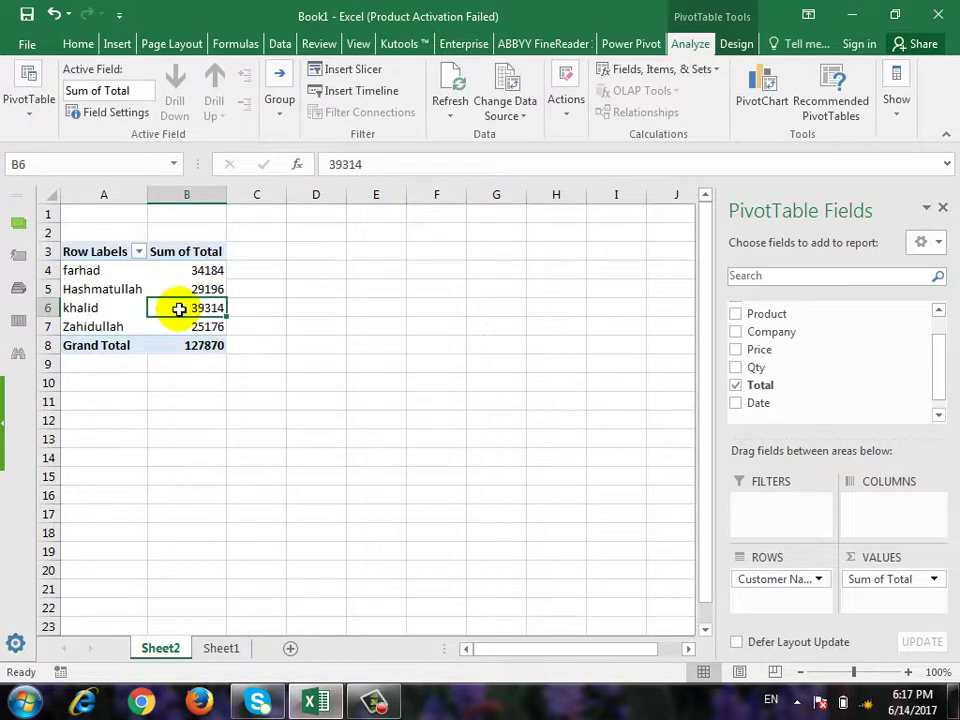
left_click(157, 326)
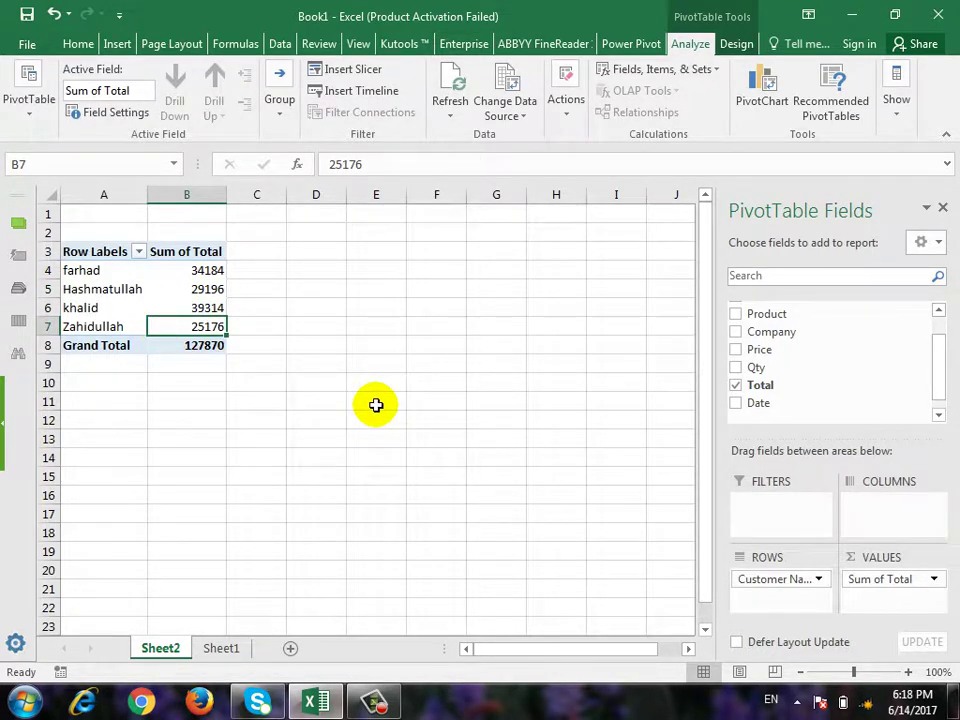
left_click(195, 346)
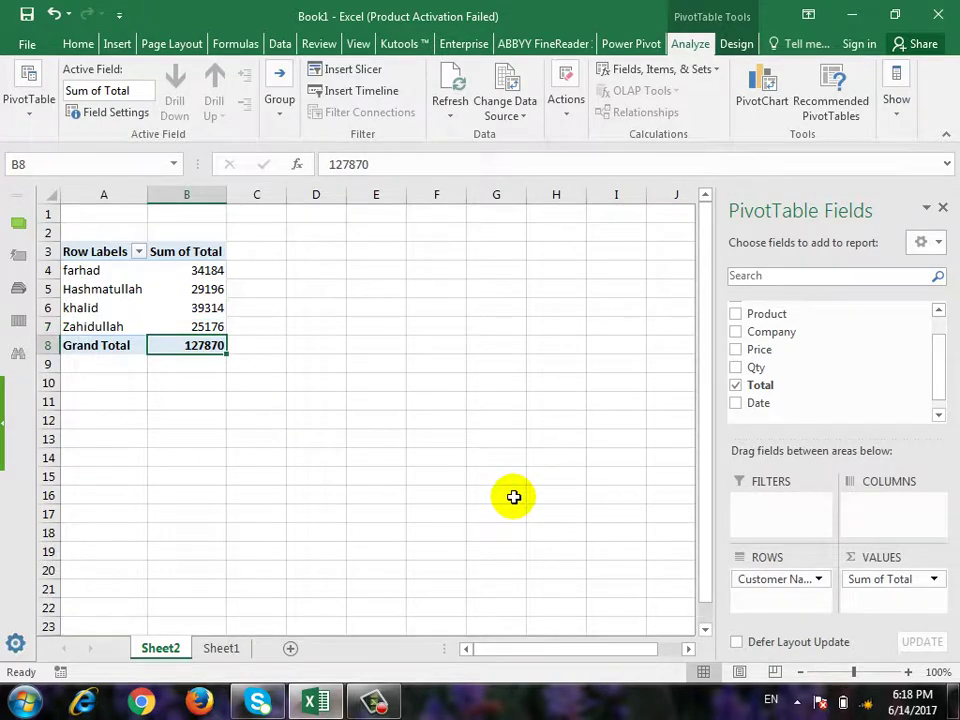
left_click(238, 650)
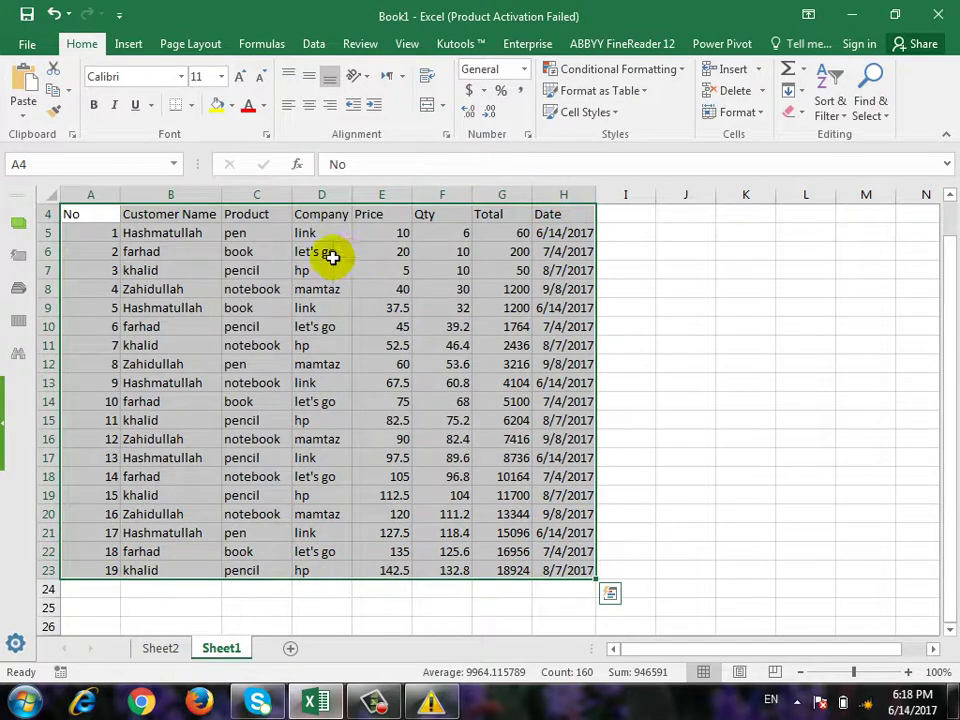
left_click(168, 648)
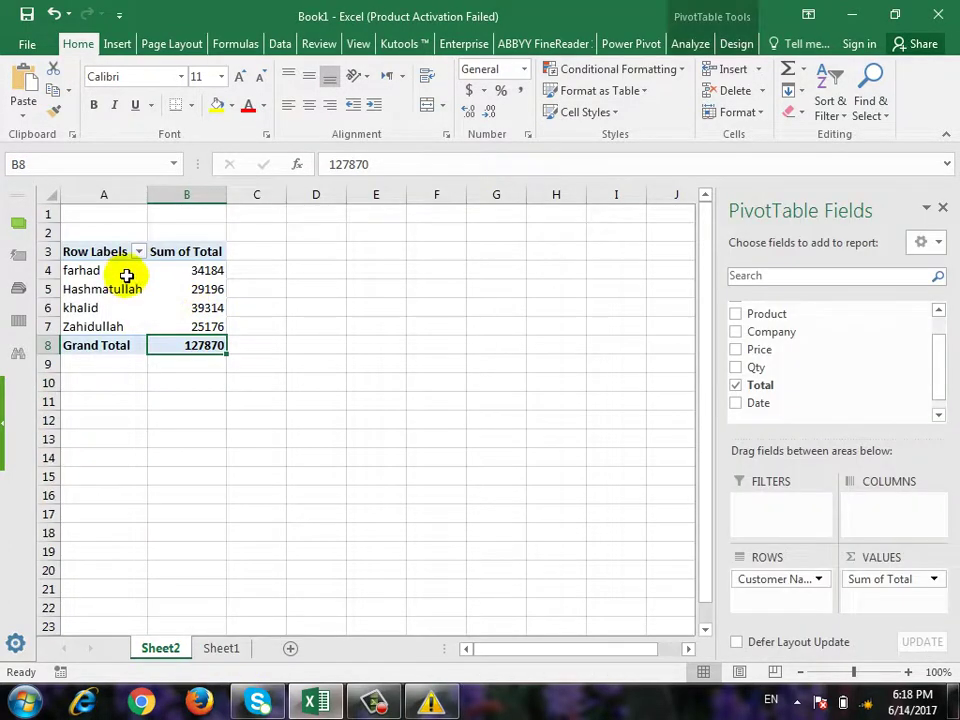
left_click(128, 271)
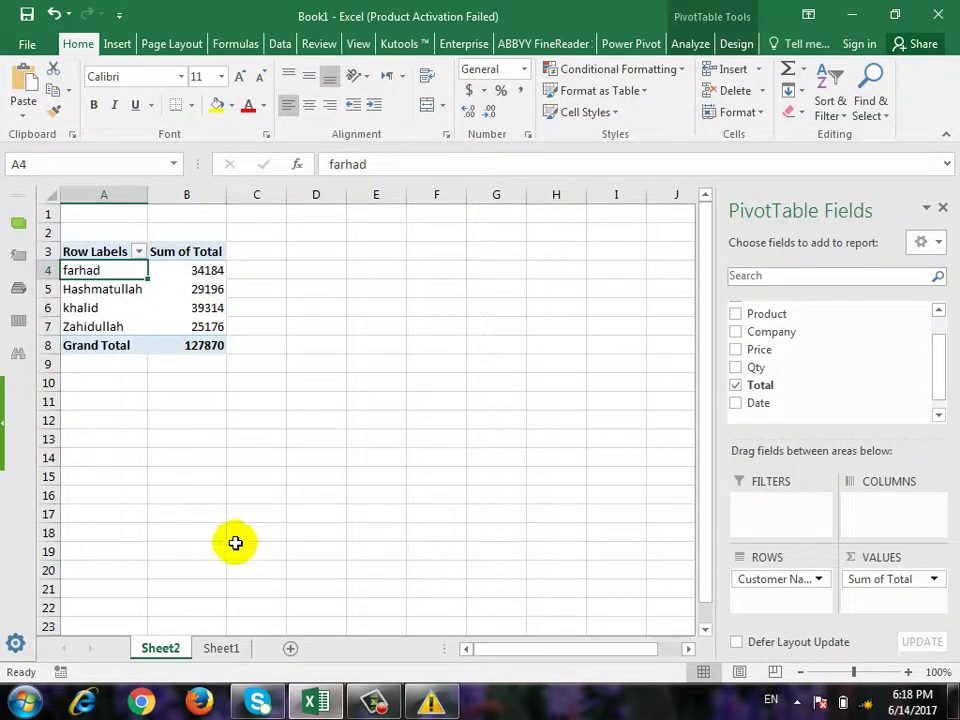
left_click(218, 271)
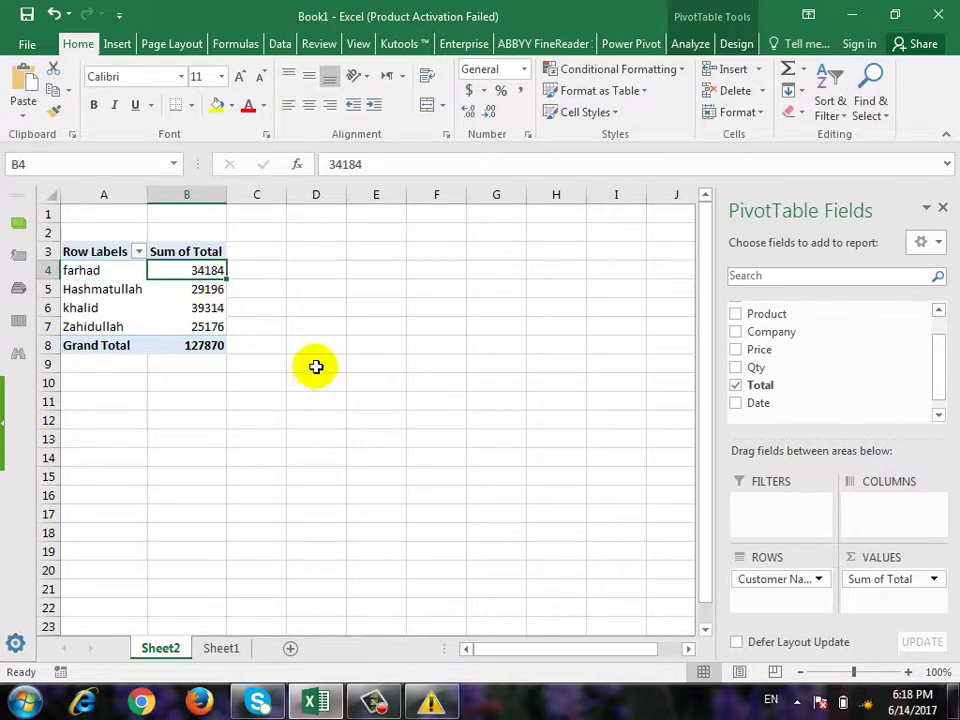
left_click(222, 649)
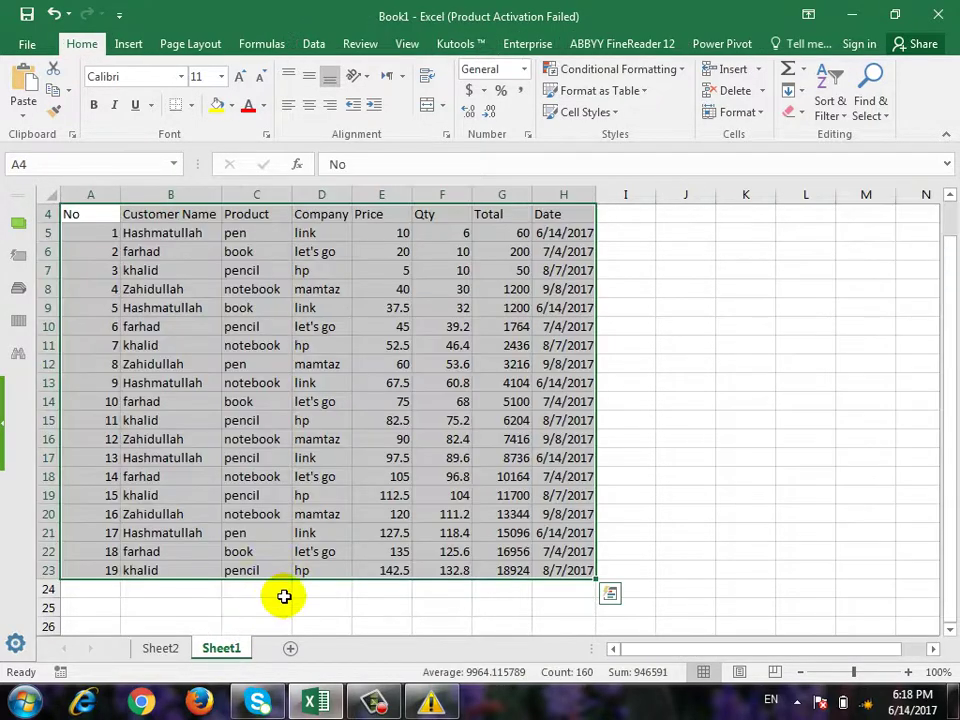
left_click(518, 253)
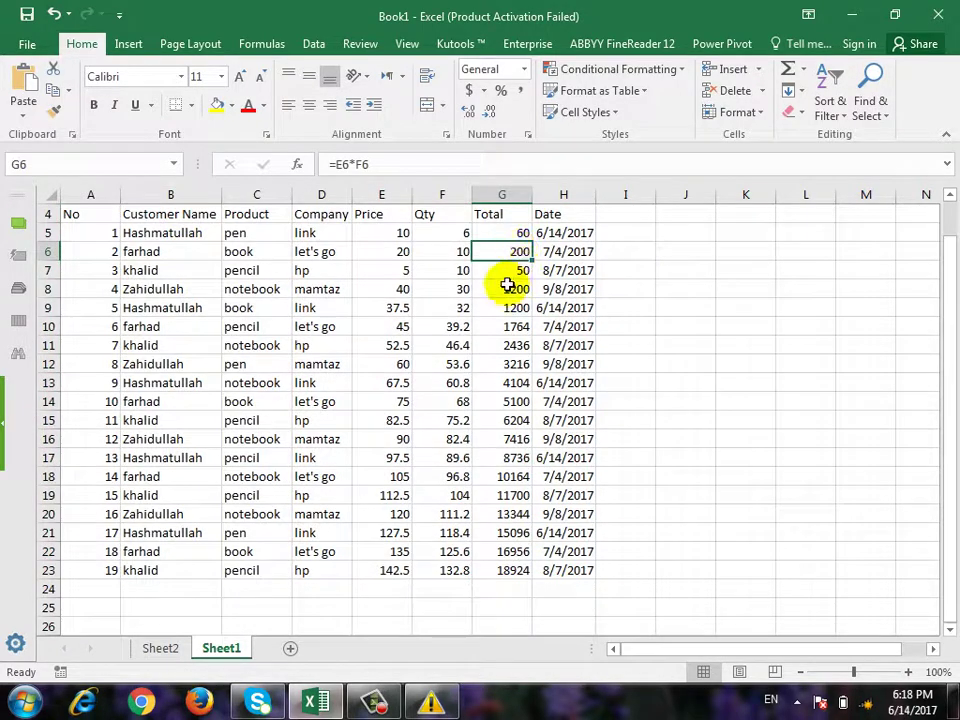
left_click(510, 328, "ctrl")
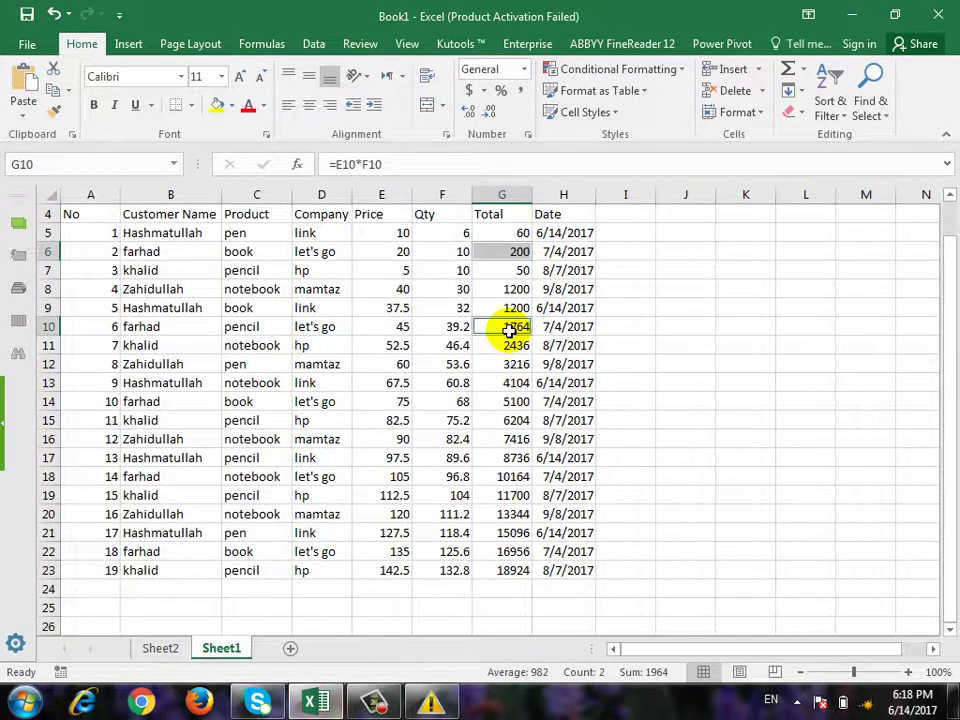
left_click(514, 401, "ctrl")
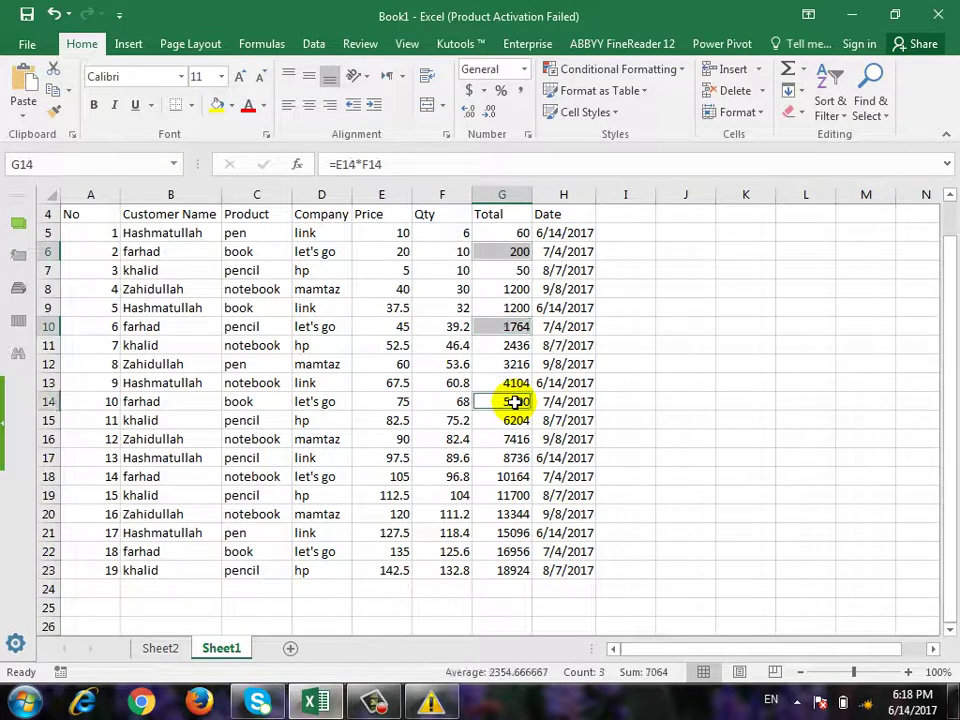
left_click(505, 478, "ctrl")
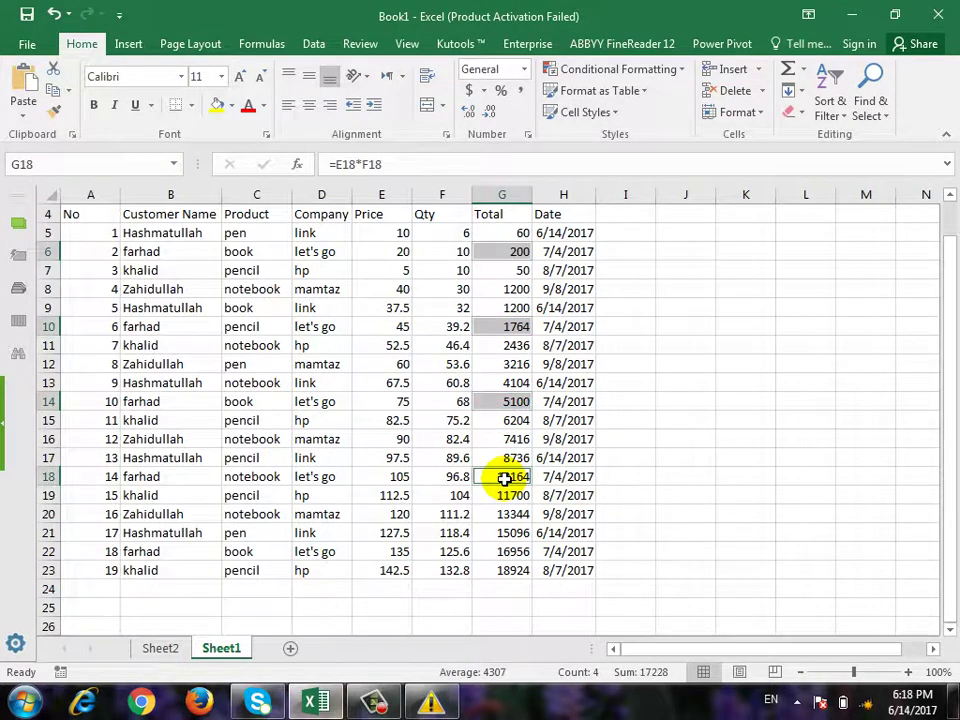
left_click(505, 553, "ctrl")
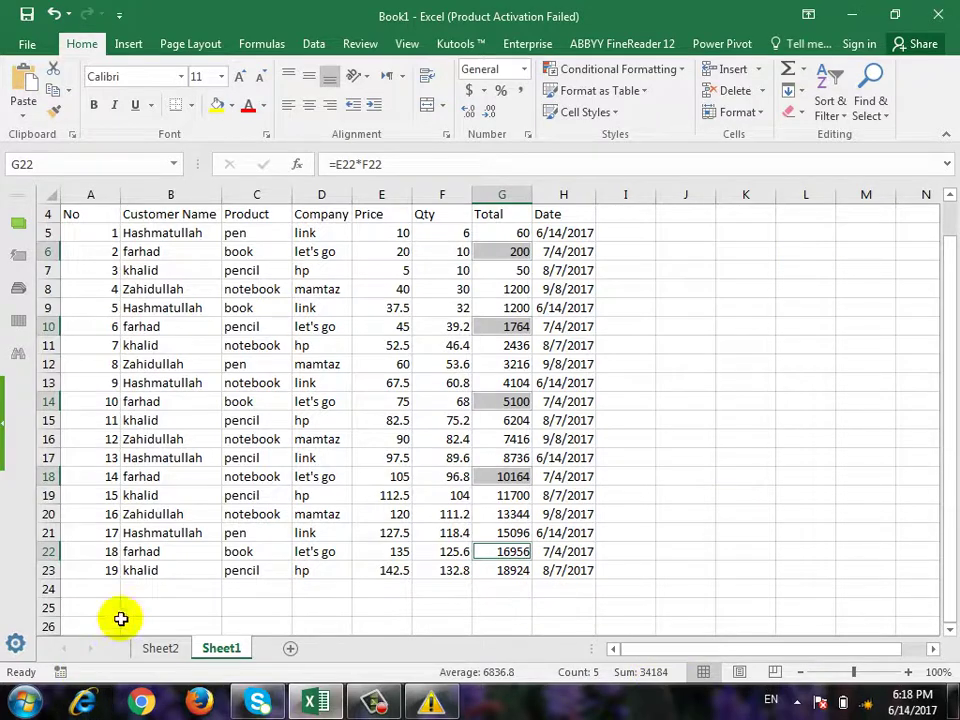
left_click(168, 648)
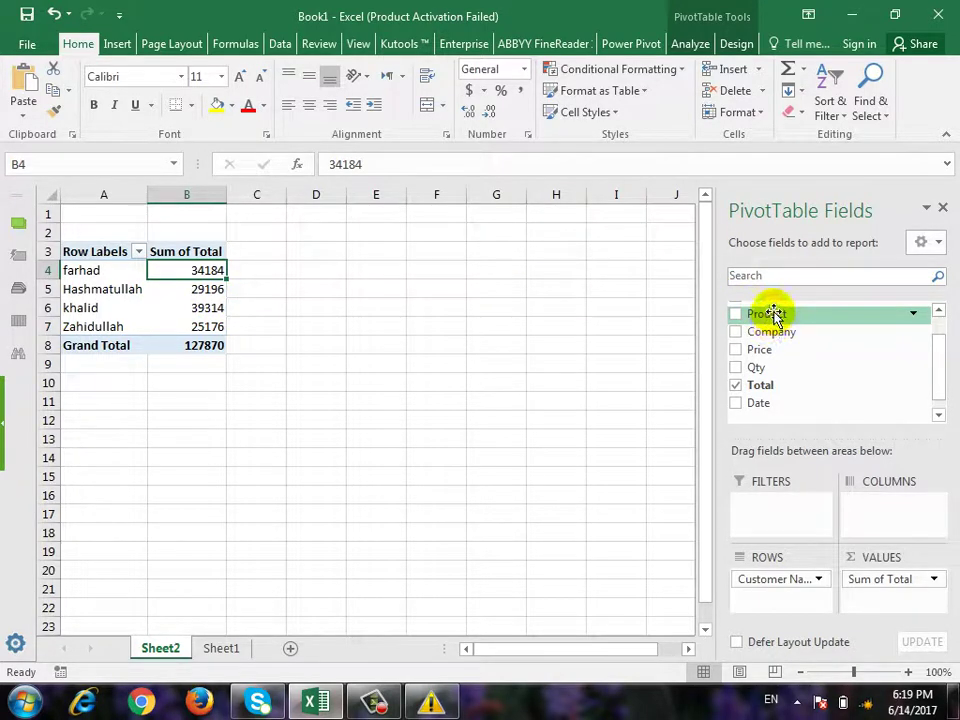
Step: Nest Product under Customer Name in Rows and review the per-product totals
left_click_drag(775, 316, 765, 600)
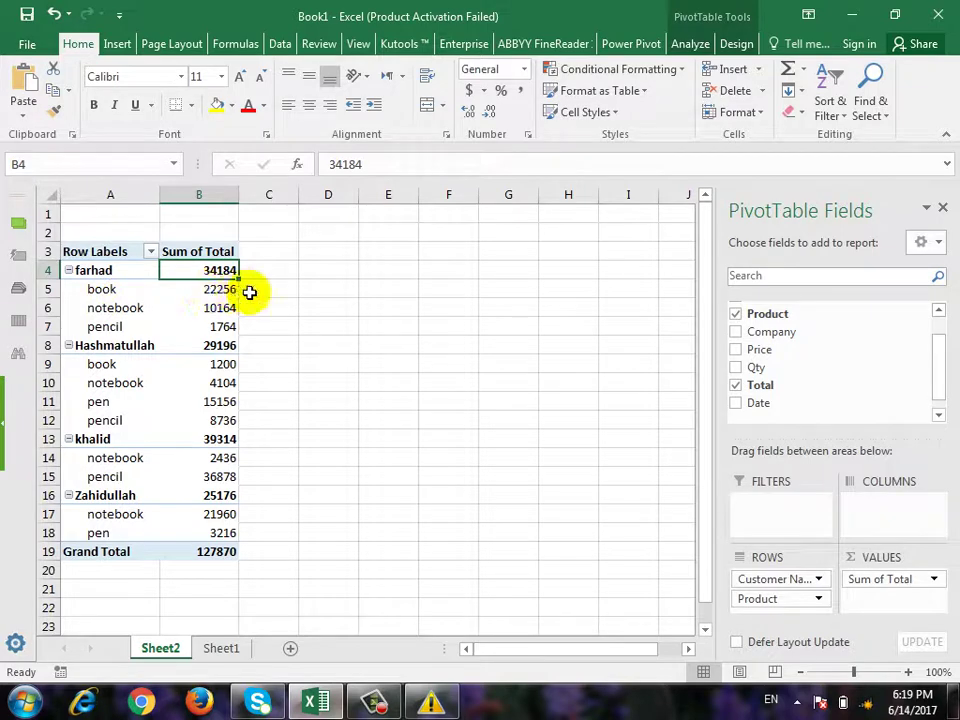
mouse_move(232, 291)
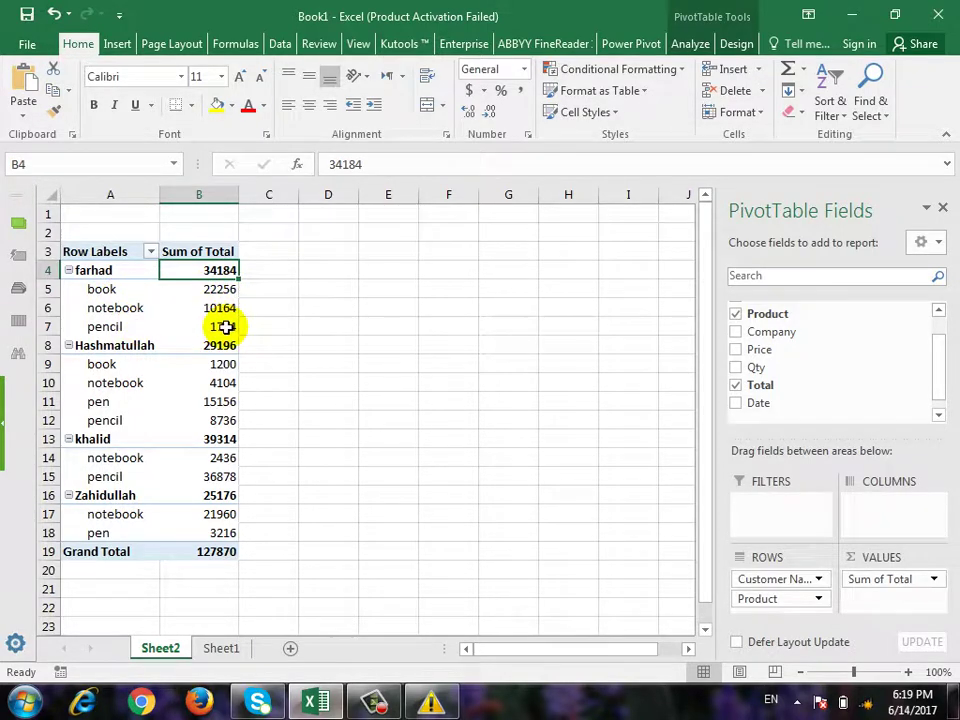
mouse_move(227, 327)
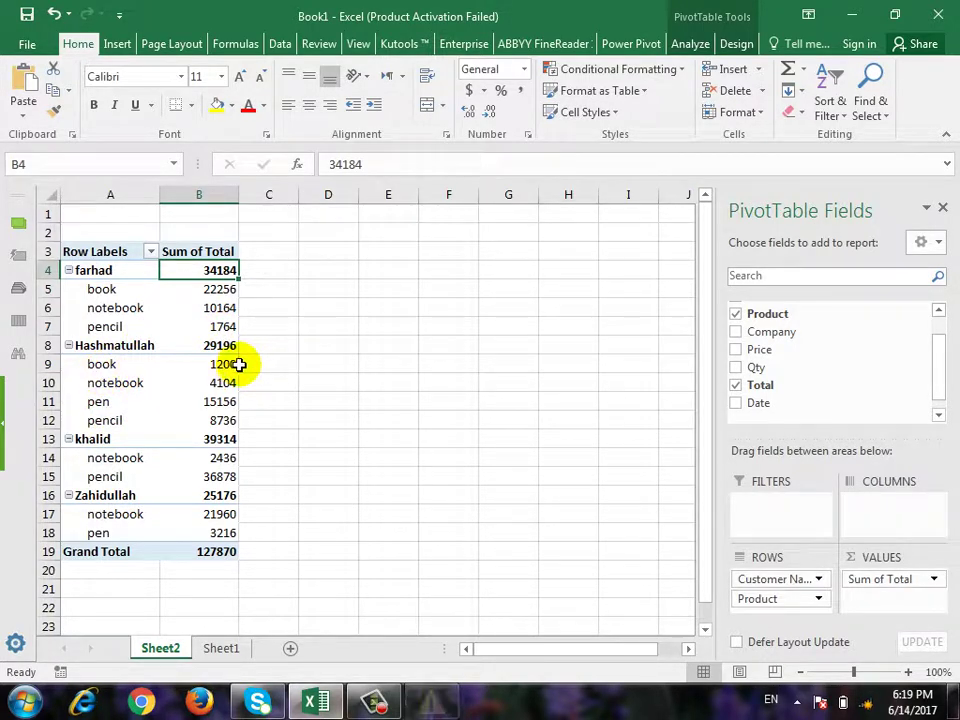
mouse_move(232, 366)
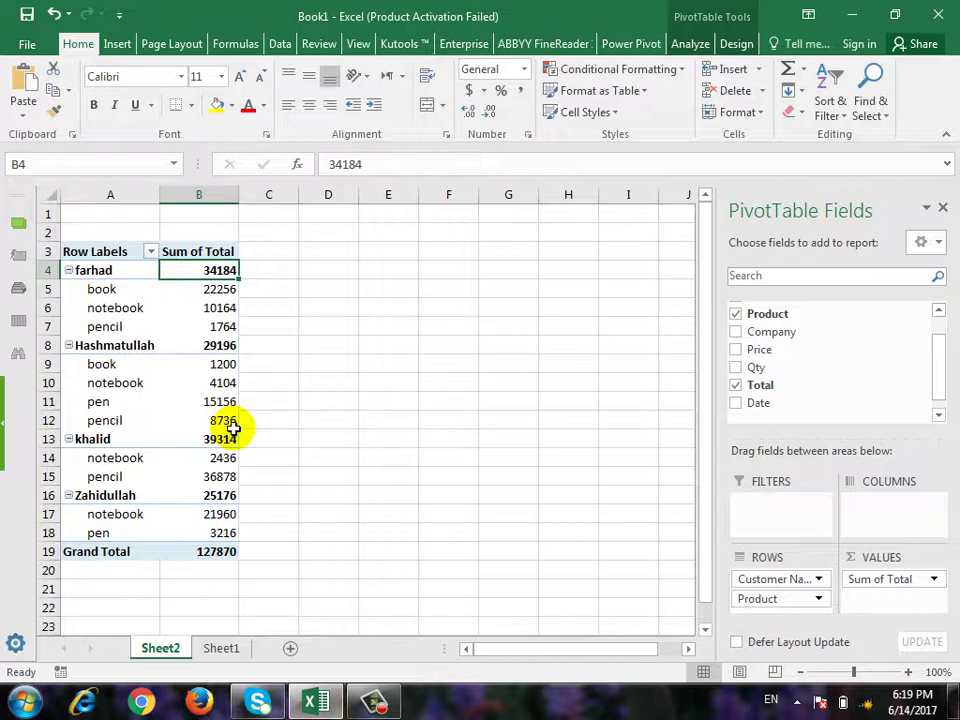
mouse_move(232, 427)
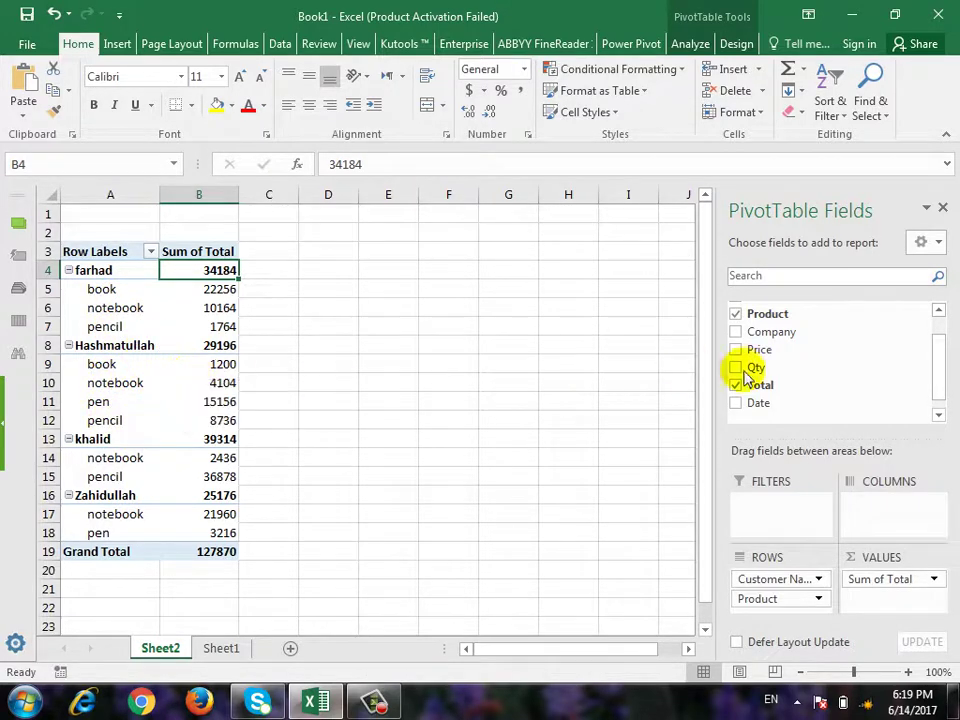
Step: Nest Company under Product in Rows and add Date to Columns for Jun–Sep totals
scroll(945, 378, "down", 1)
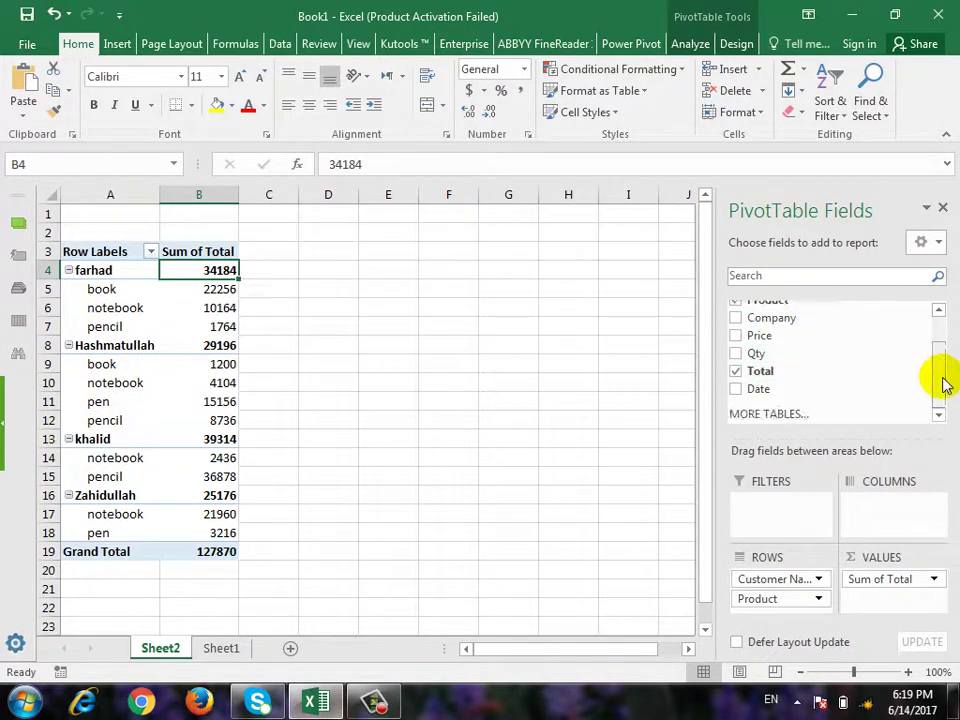
mouse_move(790, 318)
left_mouse_down()
mouse_move(805, 530)
mouse_move(778, 610)
left_mouse_up()
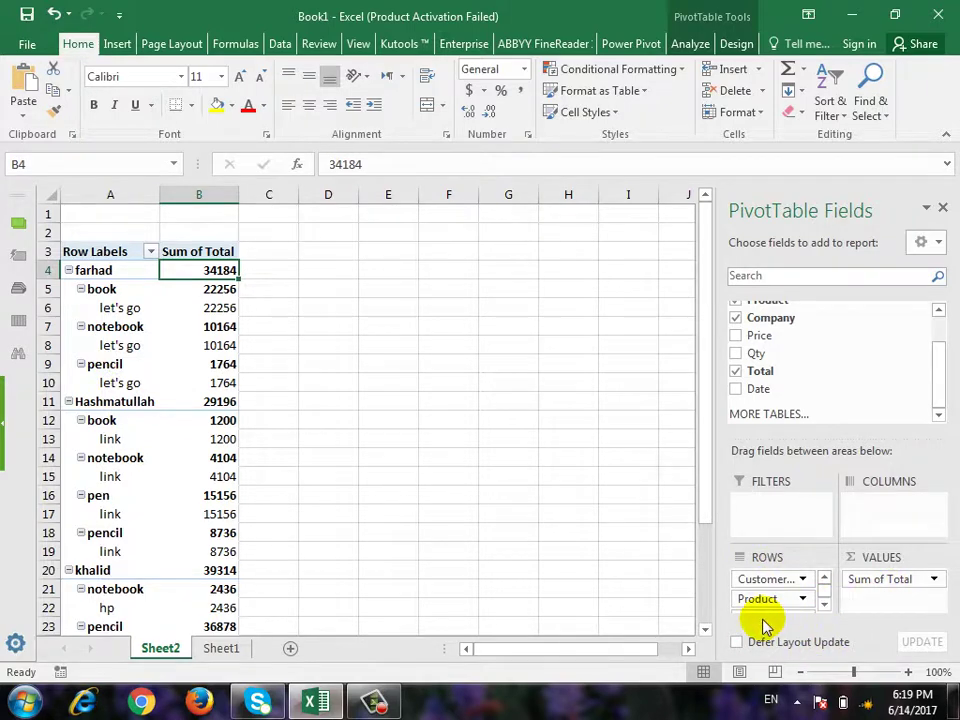
left_click(818, 607)
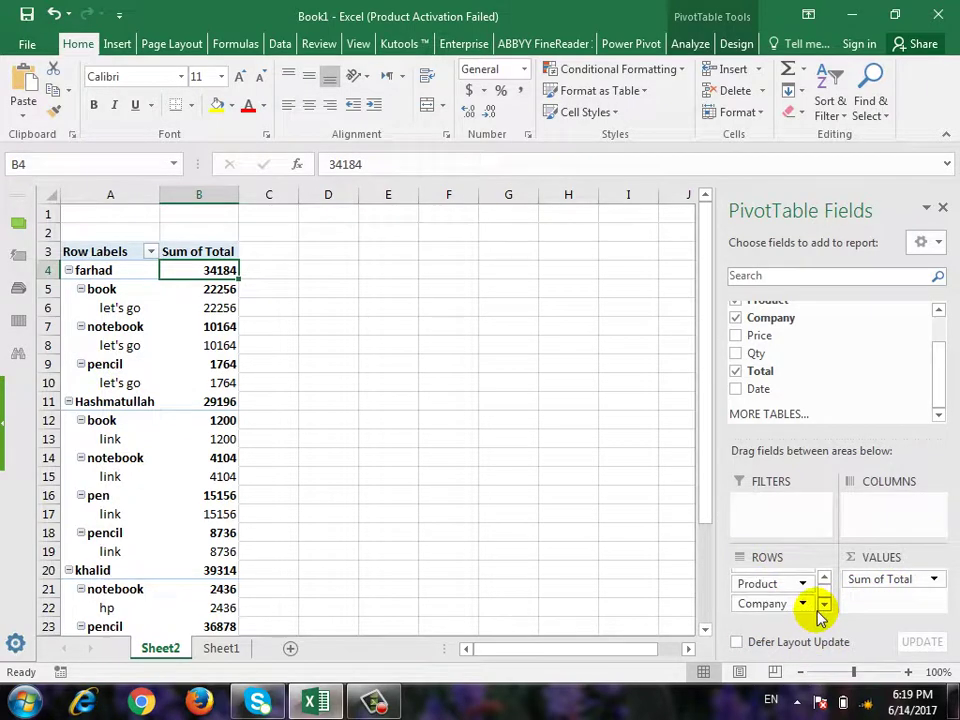
left_click(760, 584)
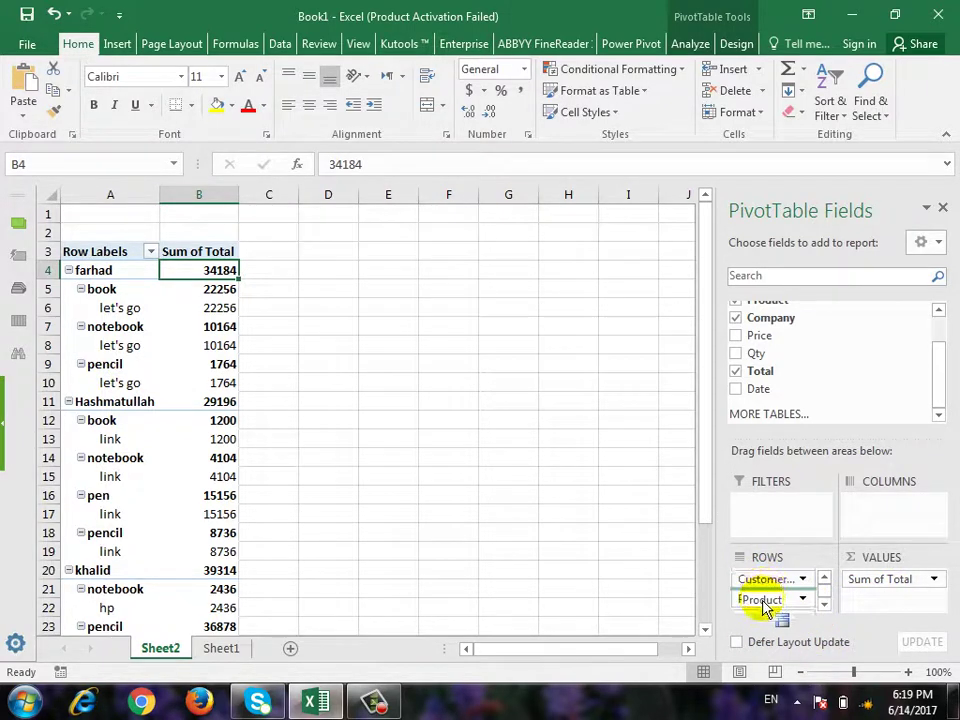
left_click_drag(760, 584, 766, 620)
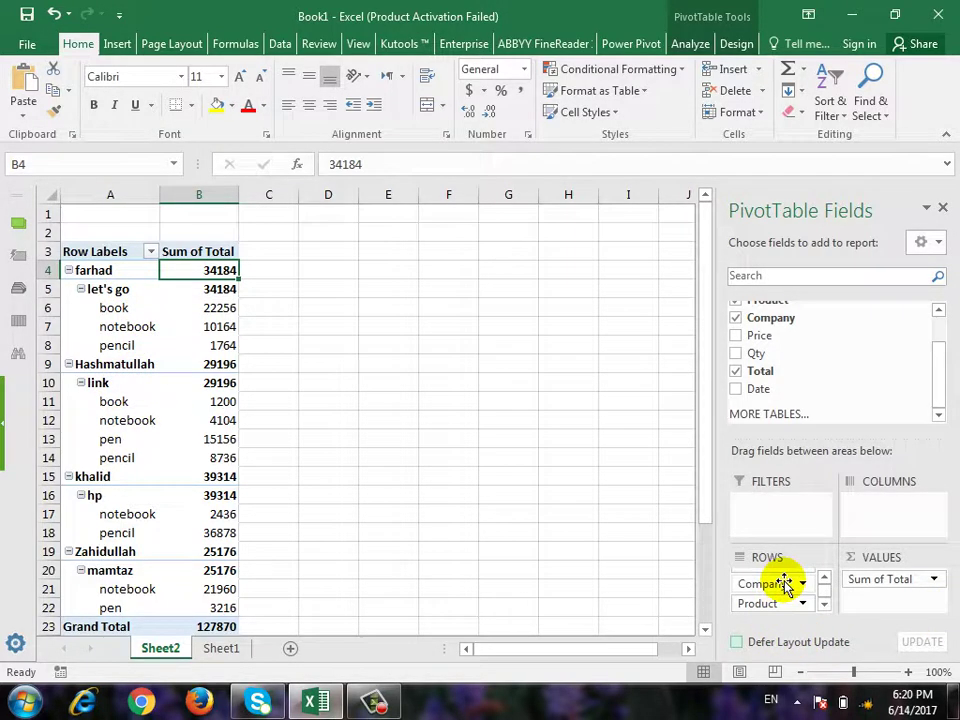
left_click_drag(785, 585, 765, 610)
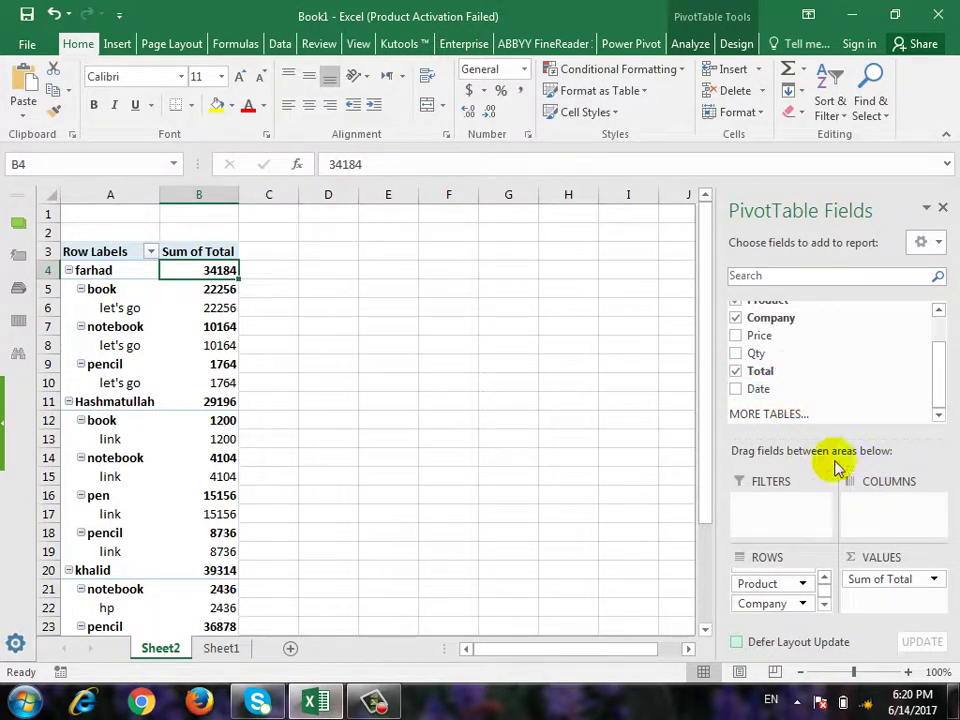
left_click_drag(758, 390, 875, 510)
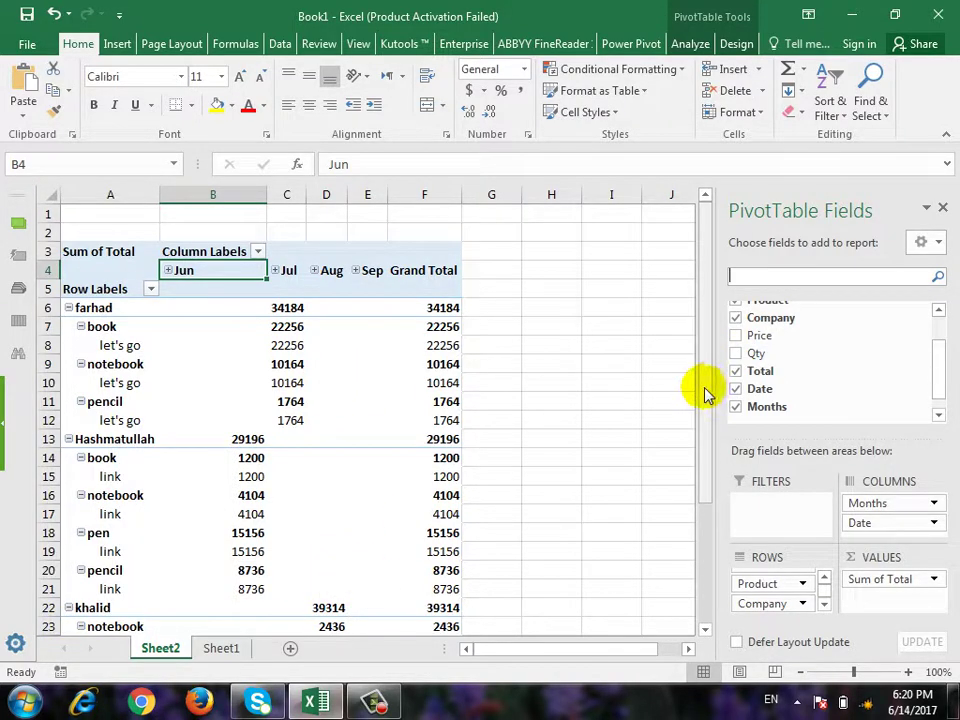
left_click_drag(703, 388, 716, 500)
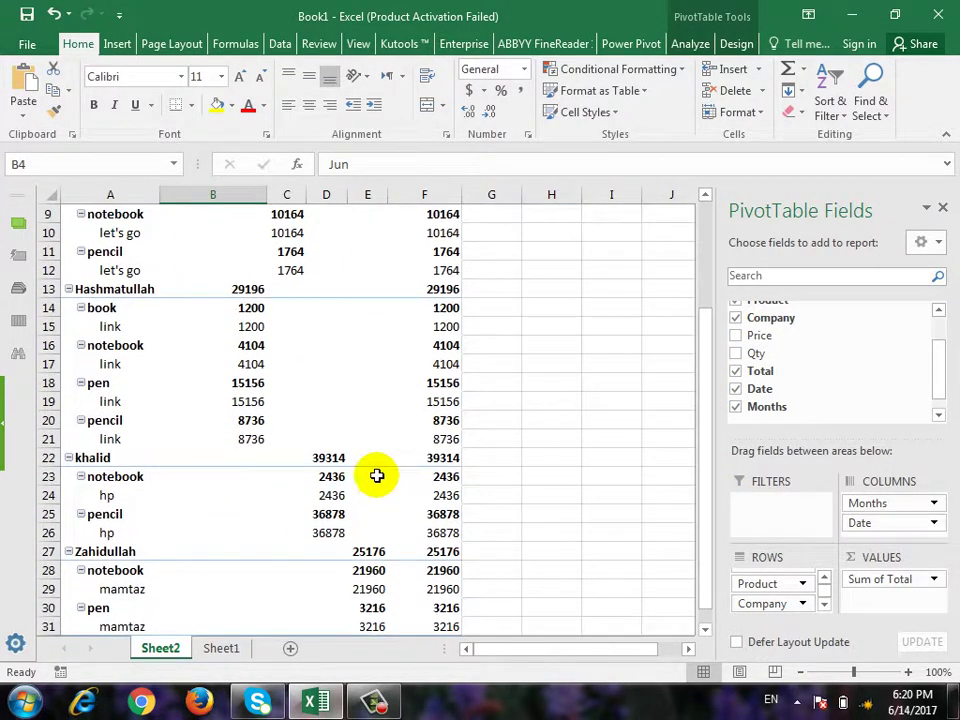
scroll(596, 354, "up", 1)
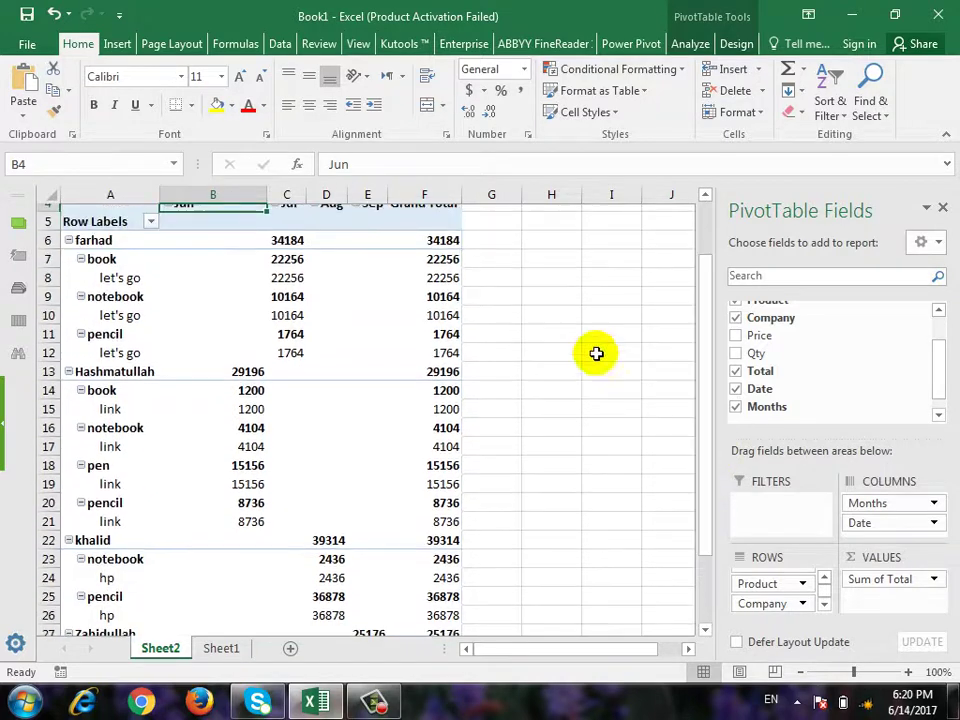
left_click_drag(718, 381, 708, 363)
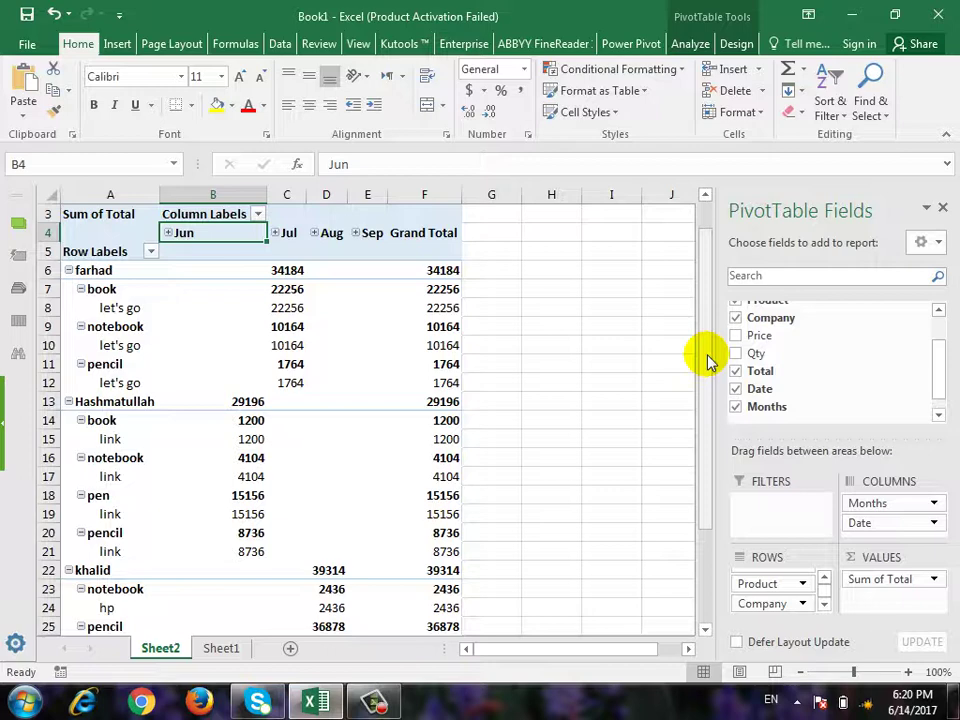
left_click_drag(706, 360, 700, 490)
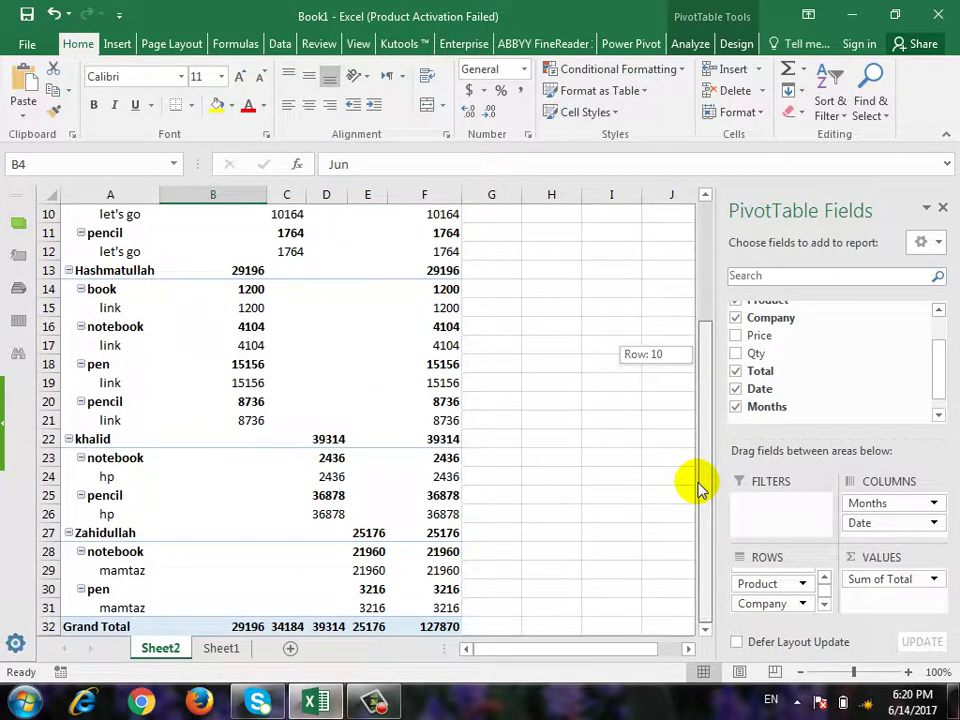
left_click_drag(700, 490, 706, 300)
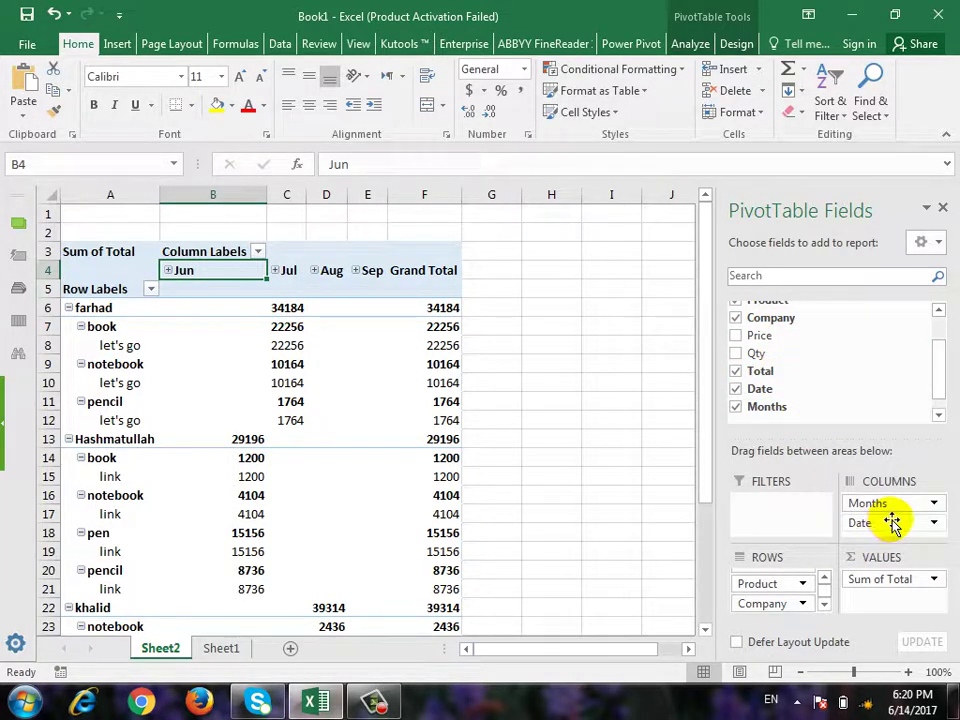
Step: Remove Date and Months from Columns and move Date into the Filters area
left_click(933, 522)
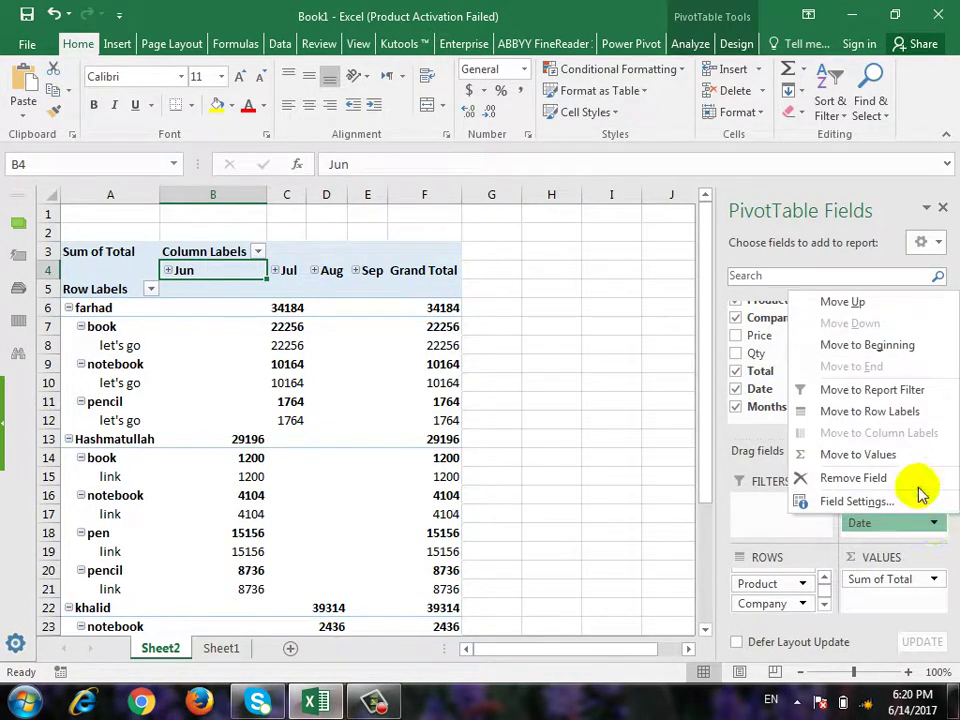
left_click(920, 488)
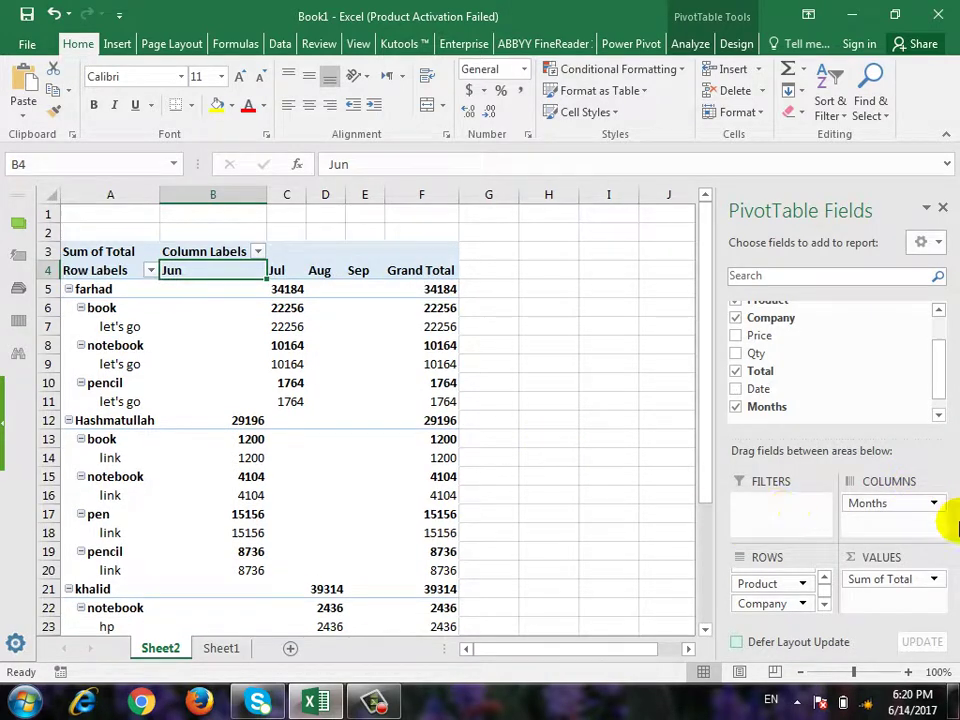
left_click(933, 504)
left_click(896, 471)
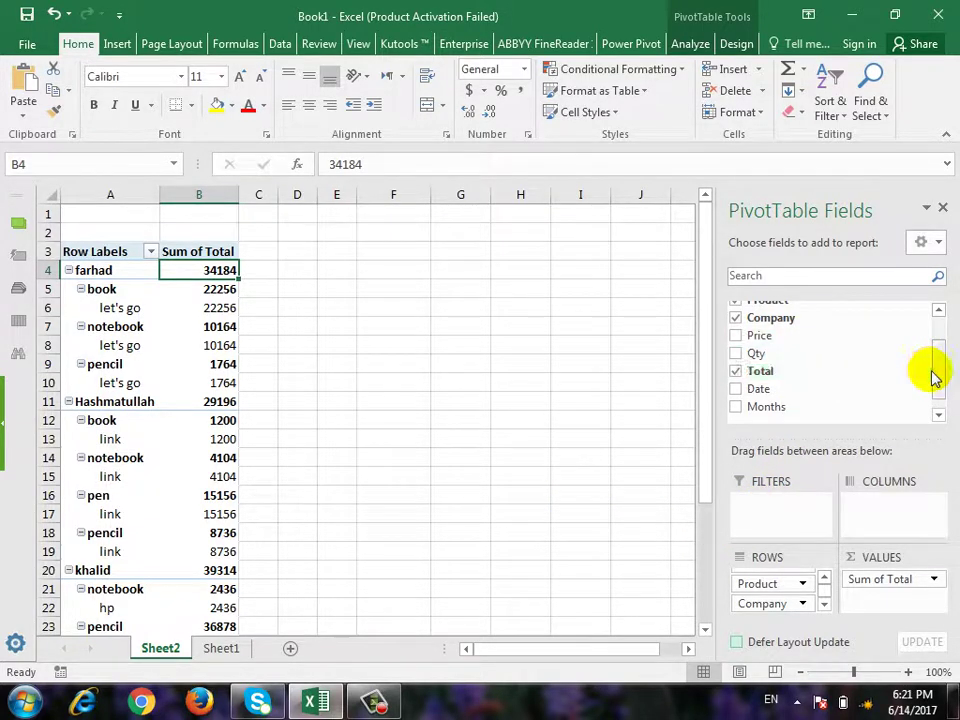
mouse_move(936, 375)
left_mouse_down()
mouse_move(943, 350)
mouse_move(943, 376)
left_mouse_up()
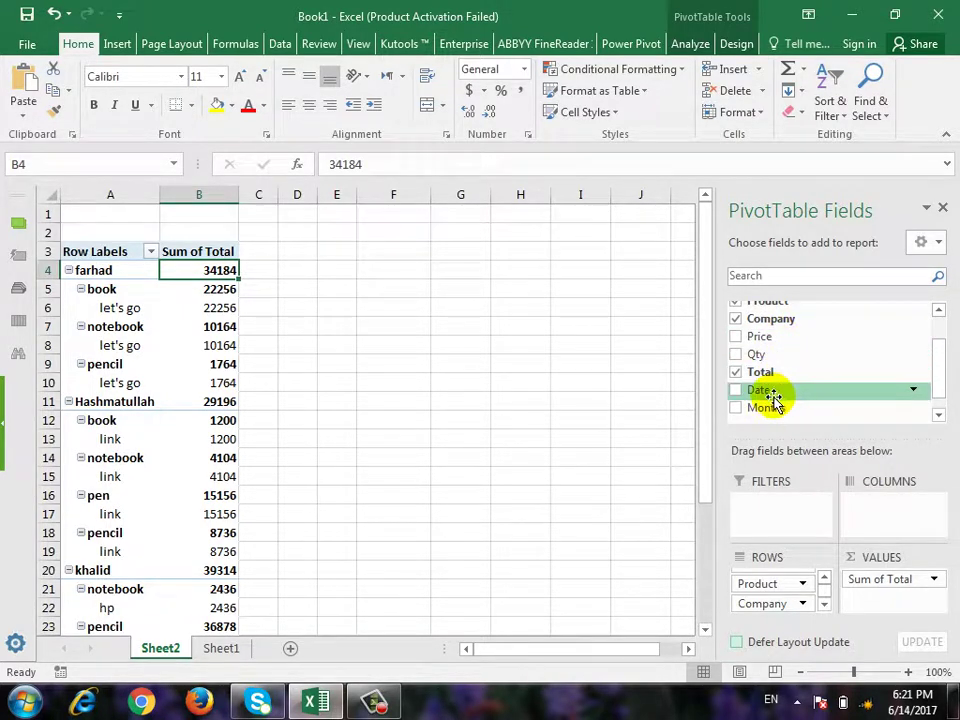
left_click_drag(763, 390, 766, 528)
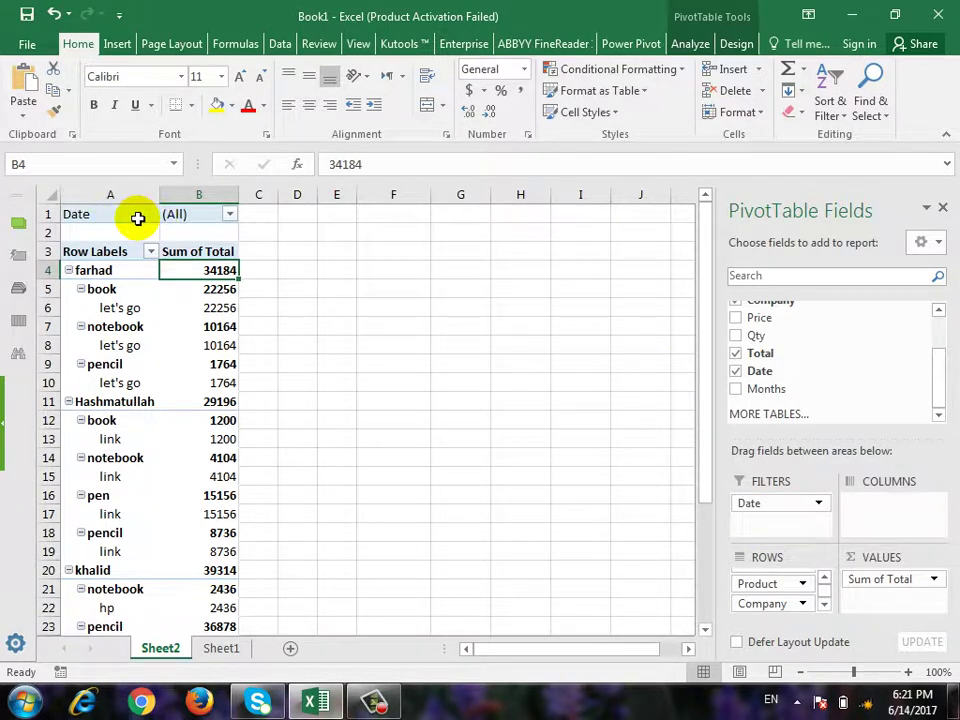
Step: Filter the Date field to show only 6-Jan
left_click(229, 216)
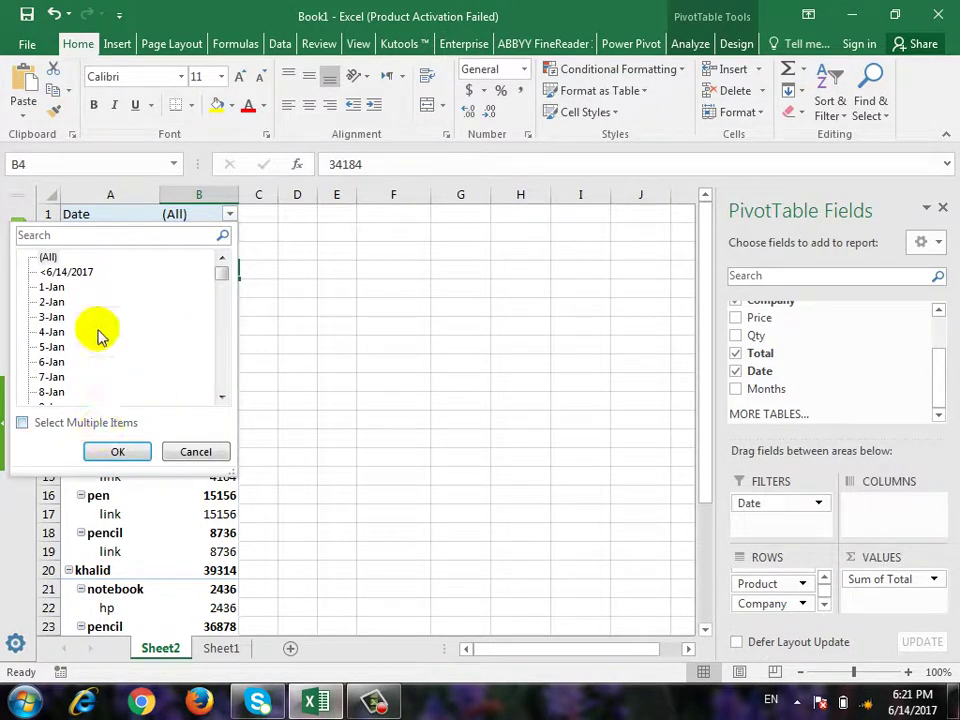
left_click(25, 423)
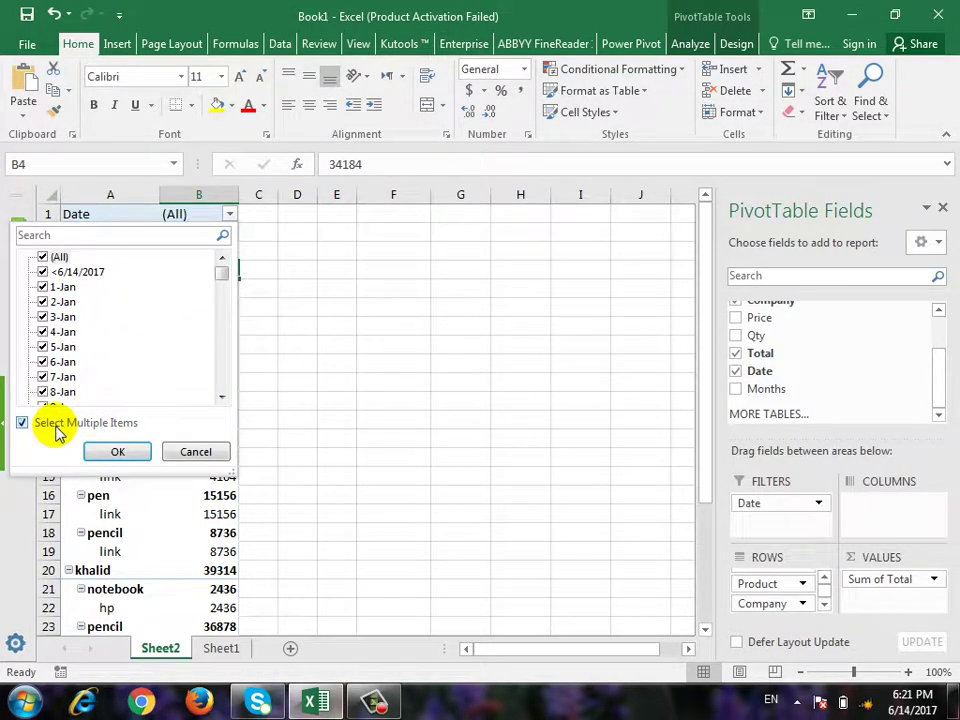
mouse_move(226, 275)
left_mouse_down()
mouse_move(213, 407)
mouse_move(214, 257)
left_mouse_up()
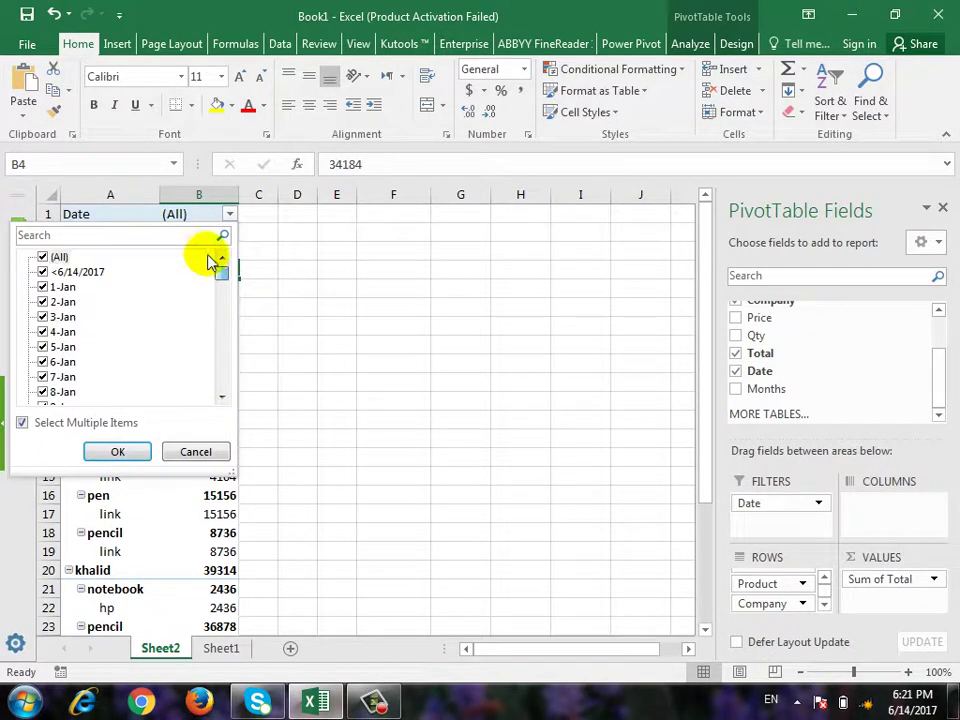
left_click(43, 258)
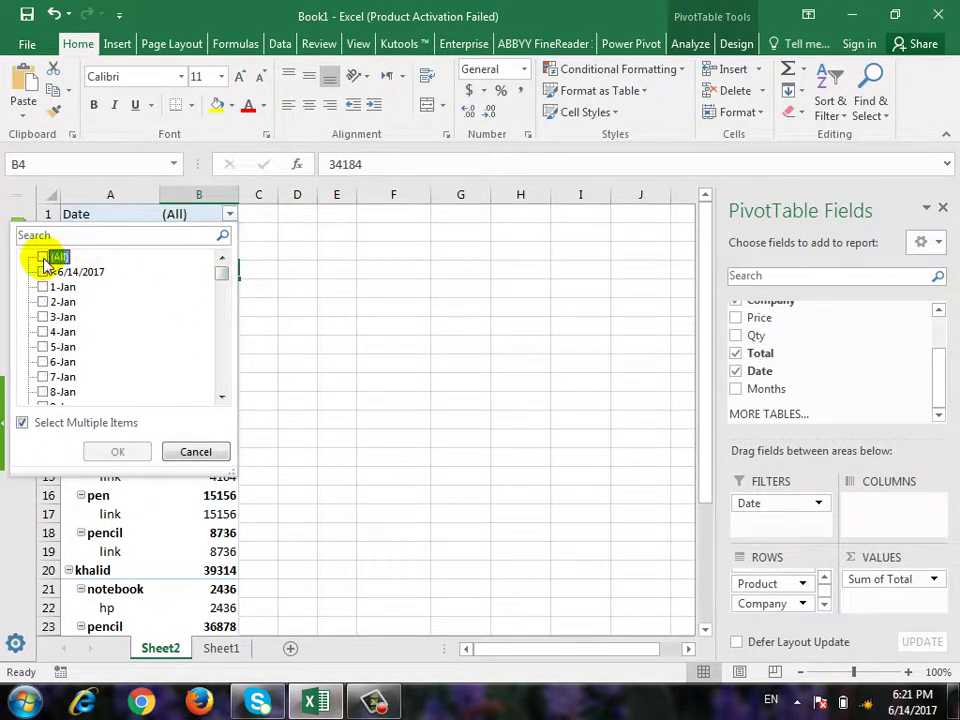
left_click(52, 363)
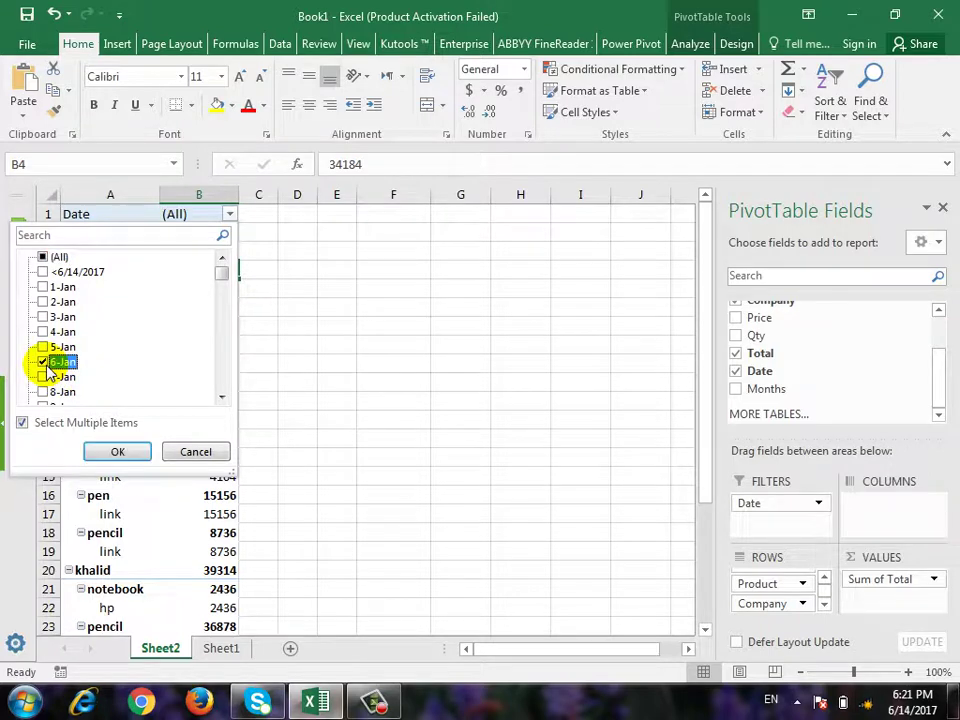
left_click(117, 451)
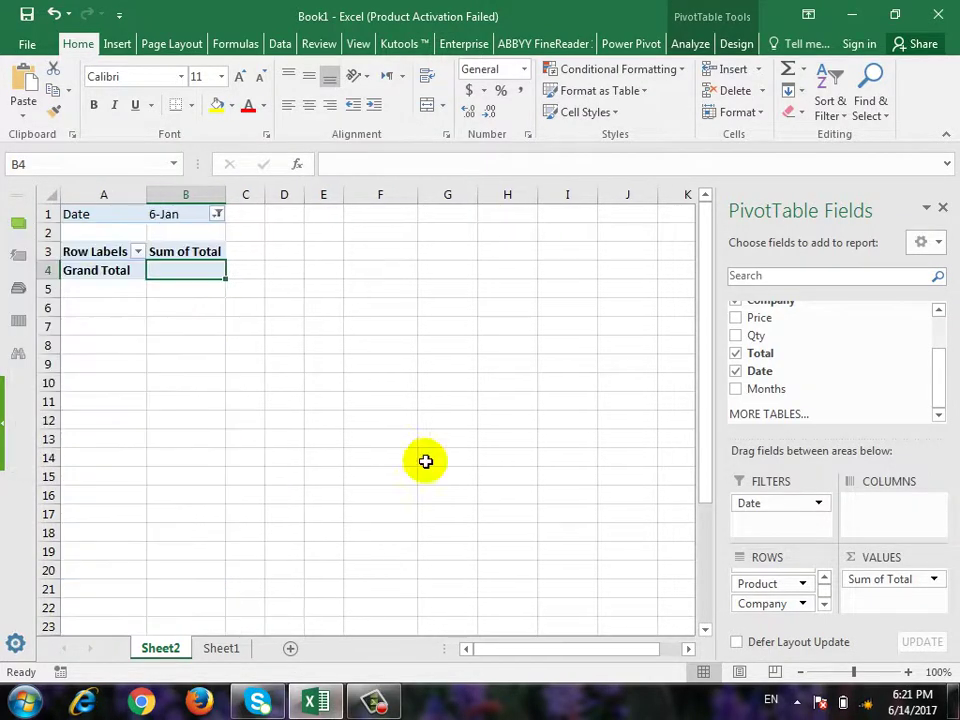
Step: Add 8-Jan, 9-Jan and 10-Jan to the Date filter
left_click(218, 214)
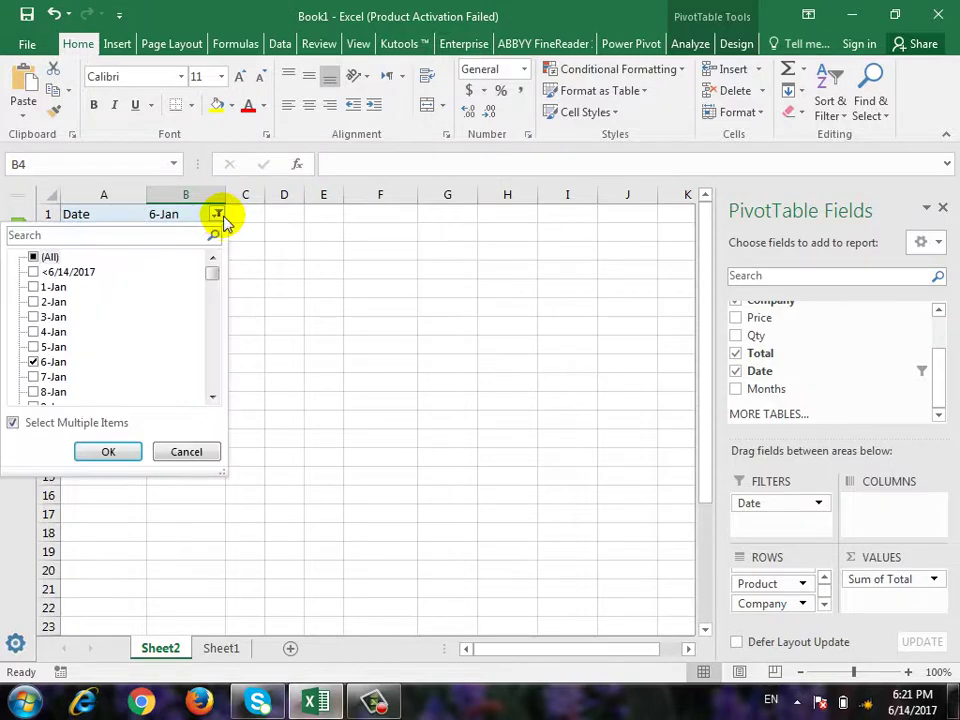
left_click(34, 392)
scroll(35, 380, "down", 1)
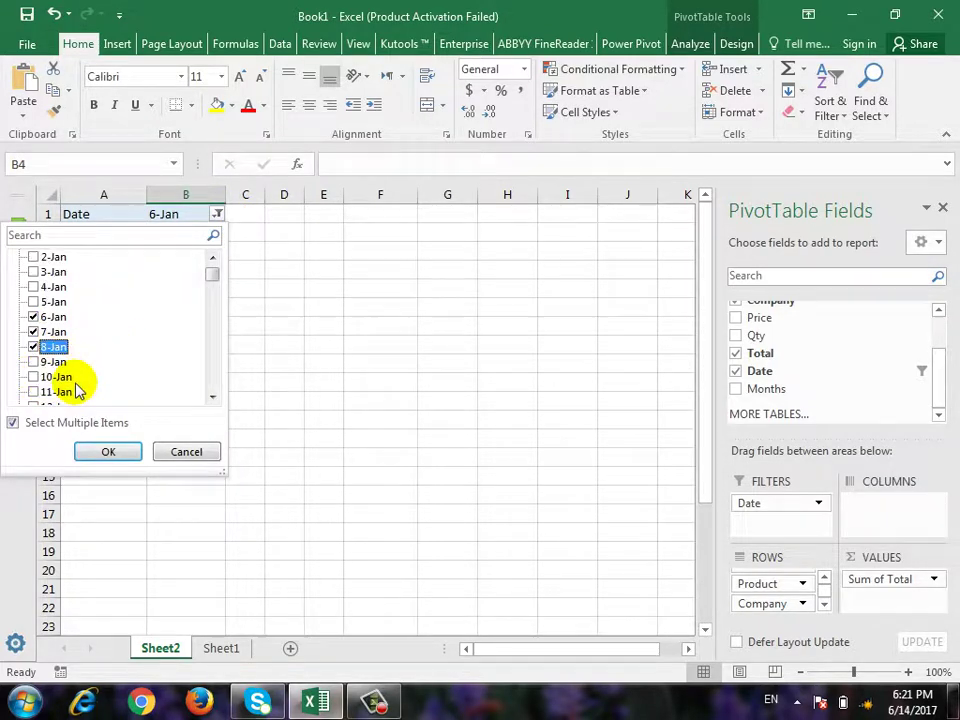
left_click(32, 378)
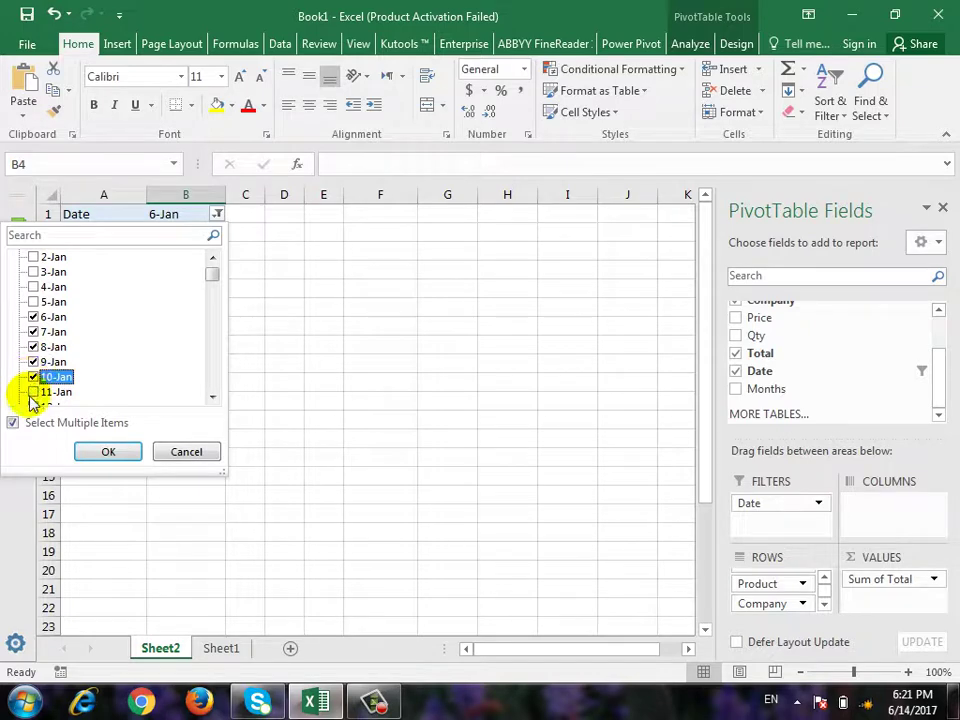
left_click(32, 392)
left_click(107, 451)
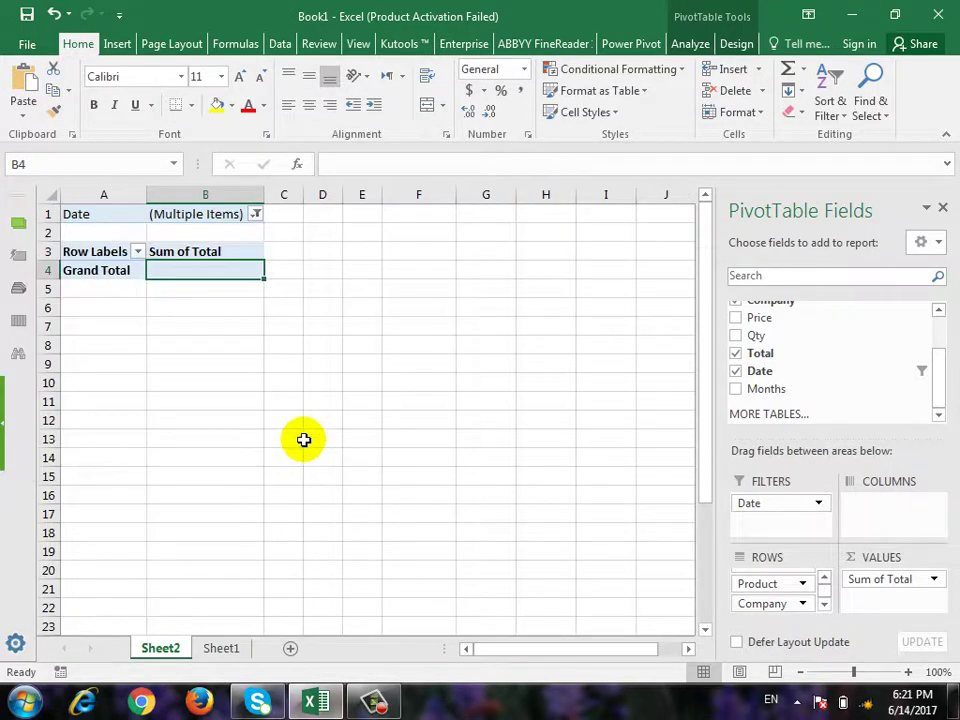
Step: Reselect all dates in the filter, then untick <6/14/2017, 1-Jan, 2-Jan and 3-Jan
left_click(255, 214)
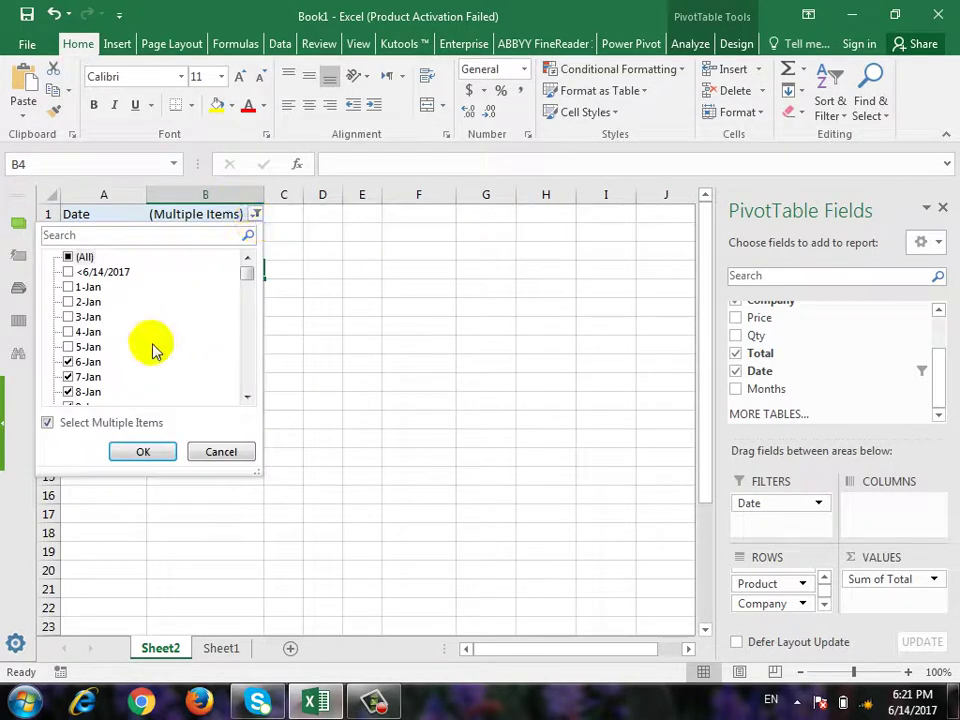
left_click(68, 257)
left_click(66, 272)
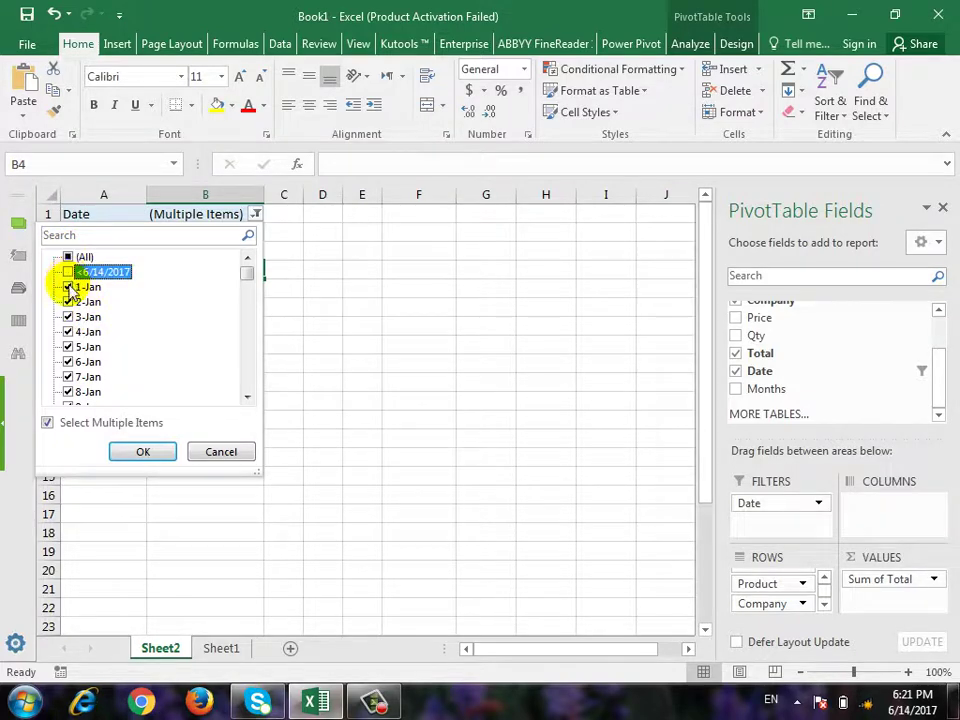
left_click(66, 287)
left_click(66, 302)
left_click(66, 317)
scroll(85, 345, "down", 4)
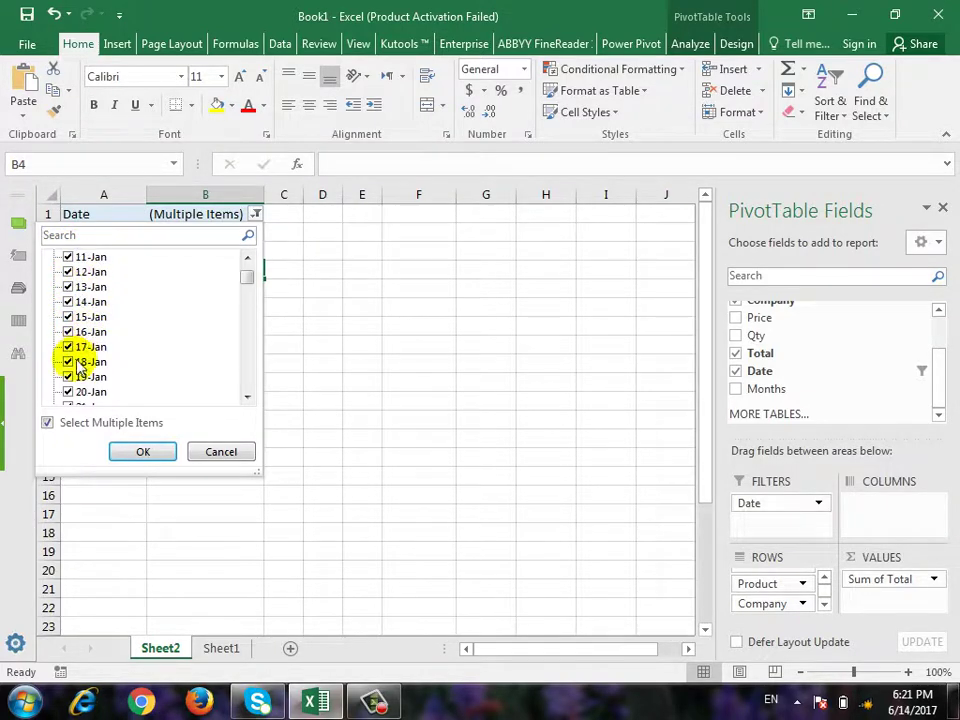
scroll(79, 358, "down", 13)
scroll(77, 371, "down", 9)
scroll(79, 364, "down", 19)
scroll(79, 380, "down", 1)
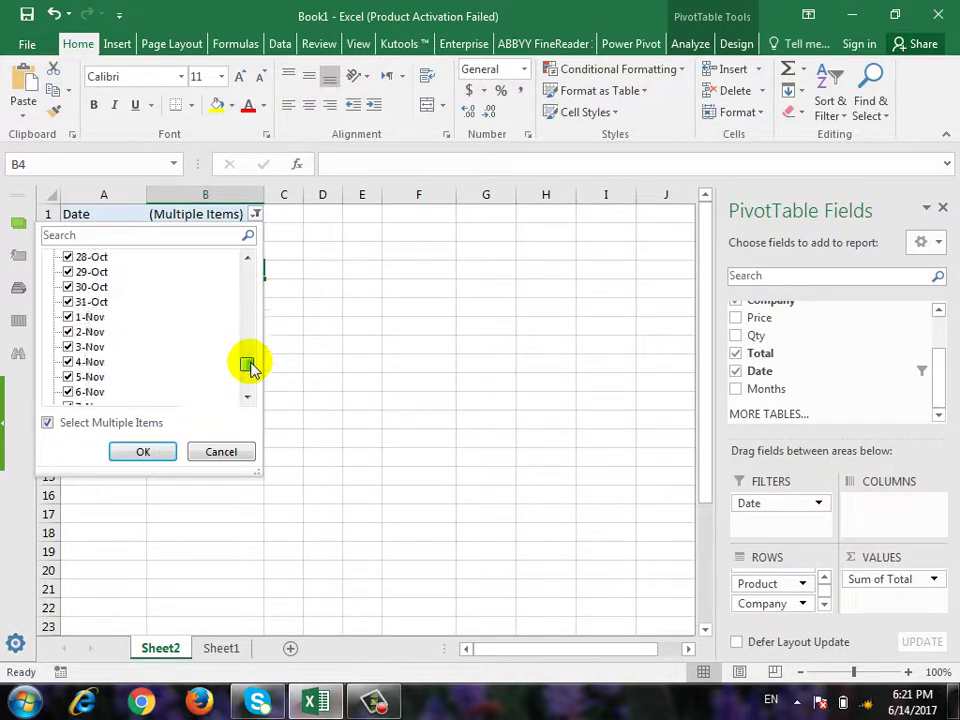
Step: Untick 31-Dec, 27-Dec and 26-Dec and apply the Date filter
left_click_drag(252, 316, 251, 390)
left_click(68, 377)
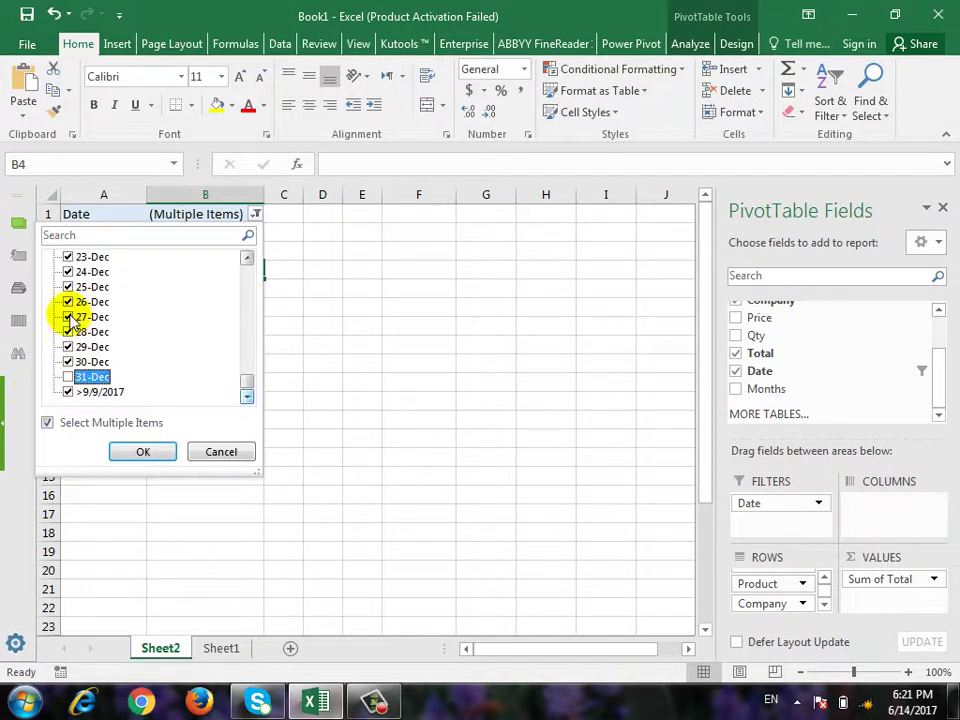
left_click(68, 317)
left_click(68, 302)
left_click(153, 455)
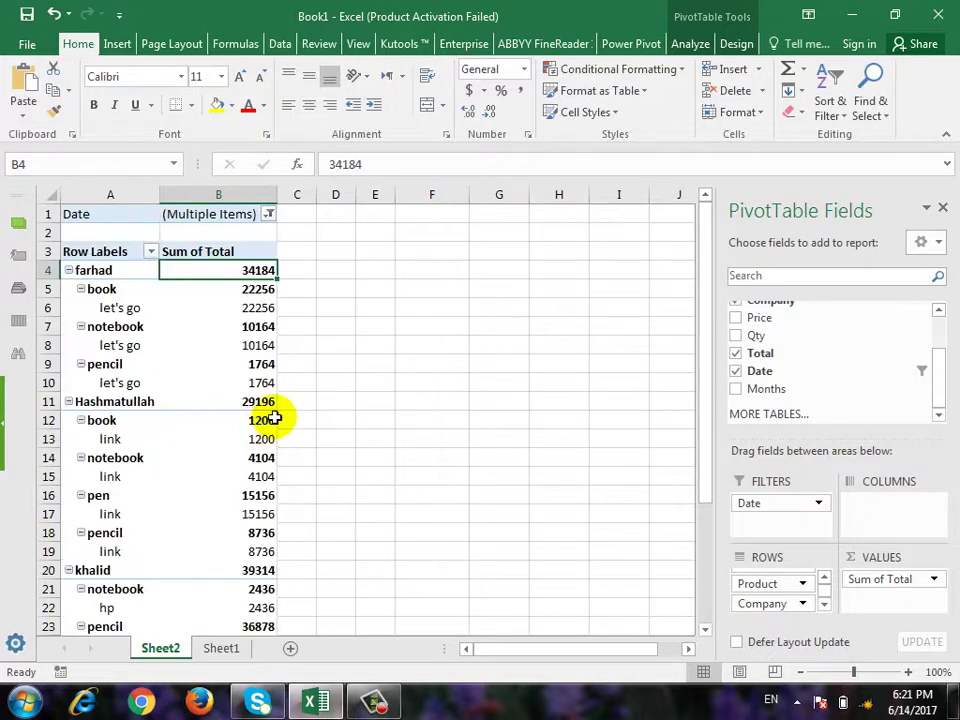
Step: Filter the PivotTable's Date field to only 14-Jun and 15-Jun
left_click(270, 214)
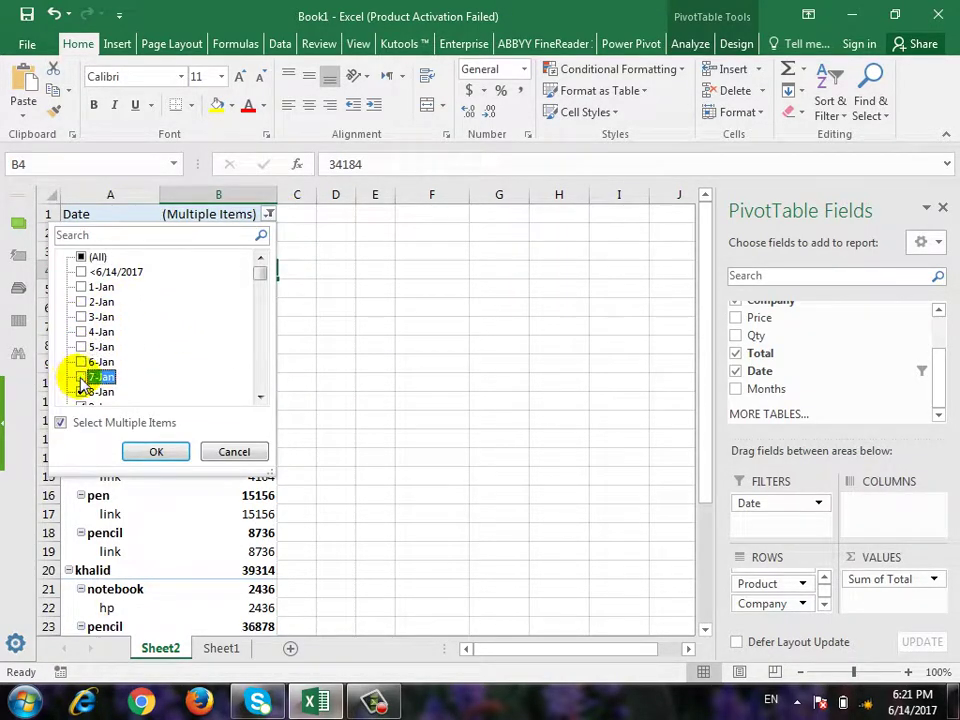
scroll(100, 290, "up", 1)
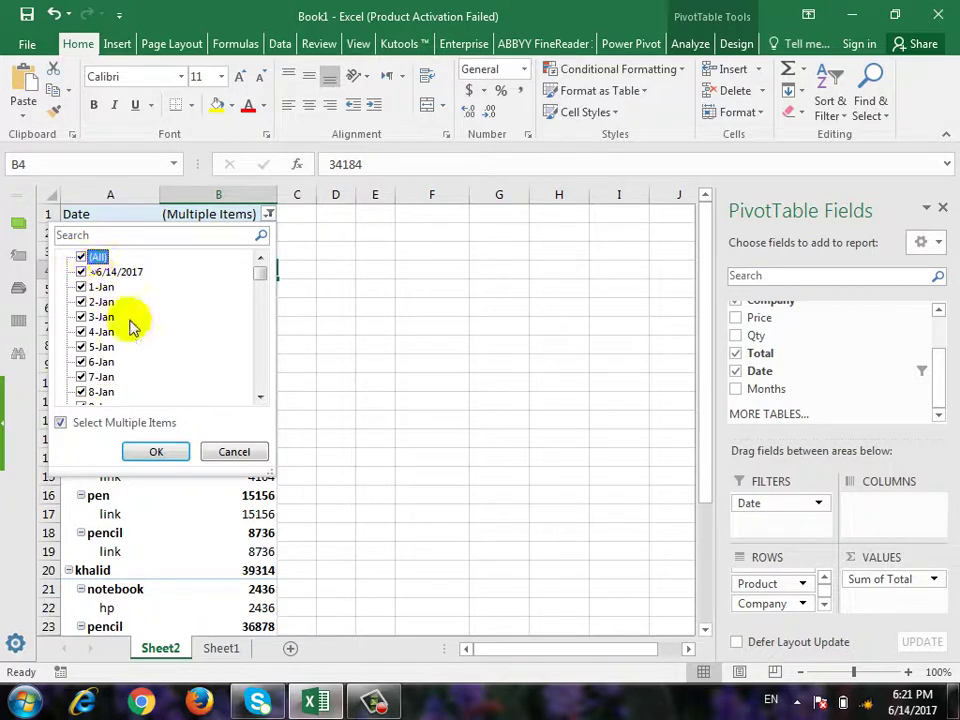
left_click(81, 258)
scroll(120, 323, "down", 5)
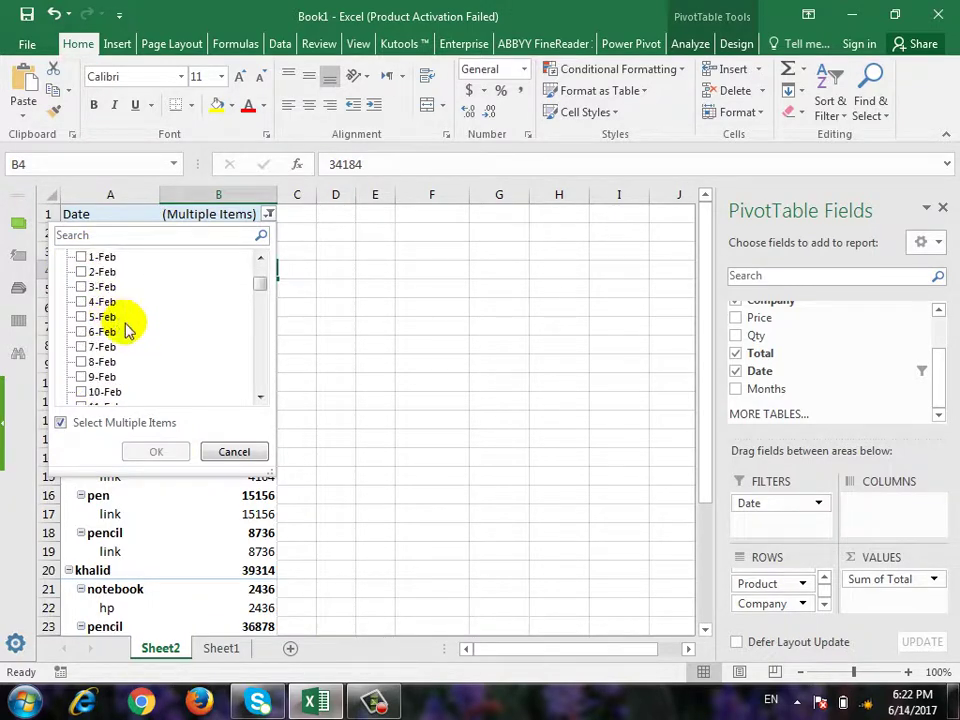
scroll(157, 355, "down", 2)
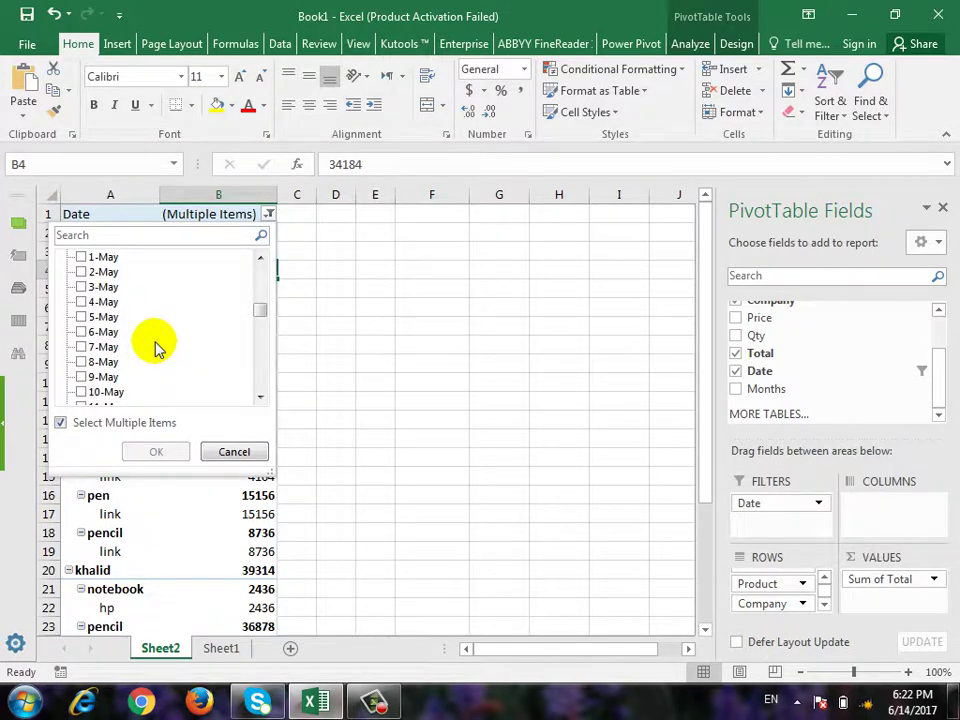
scroll(155, 345, "down", 3)
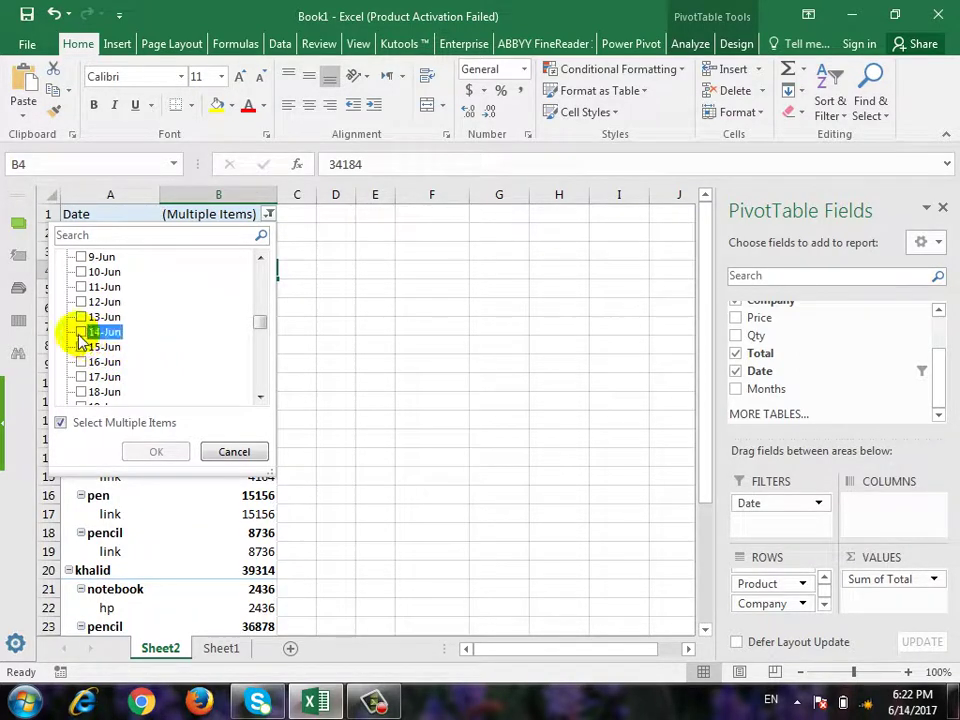
left_click(80, 335)
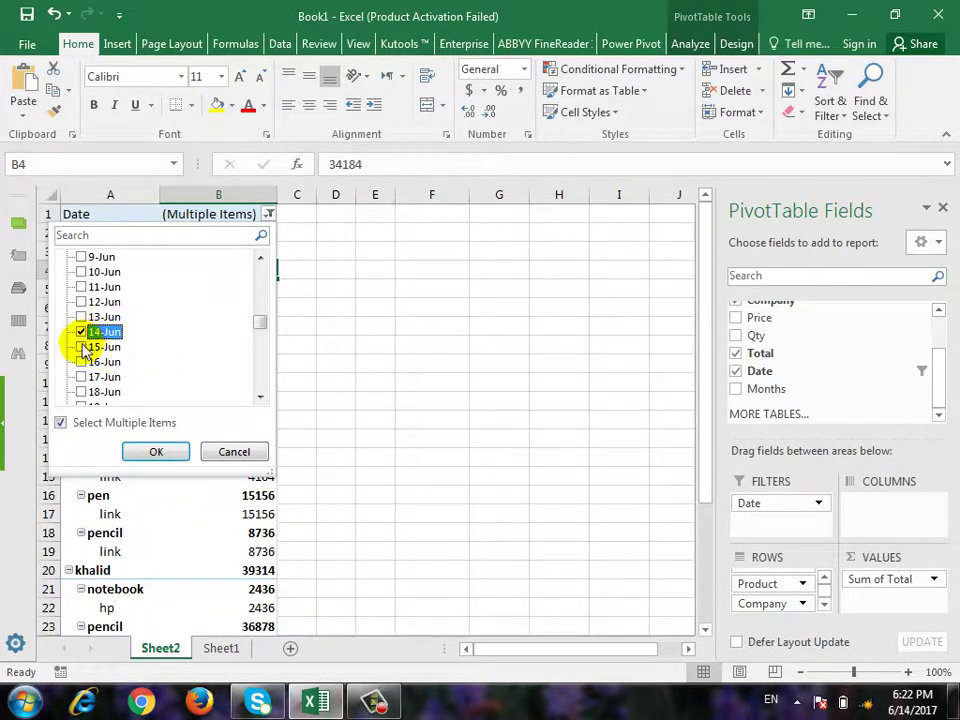
left_click(82, 346)
scroll(160, 347, "down", 3)
scroll(140, 360, "down", 3)
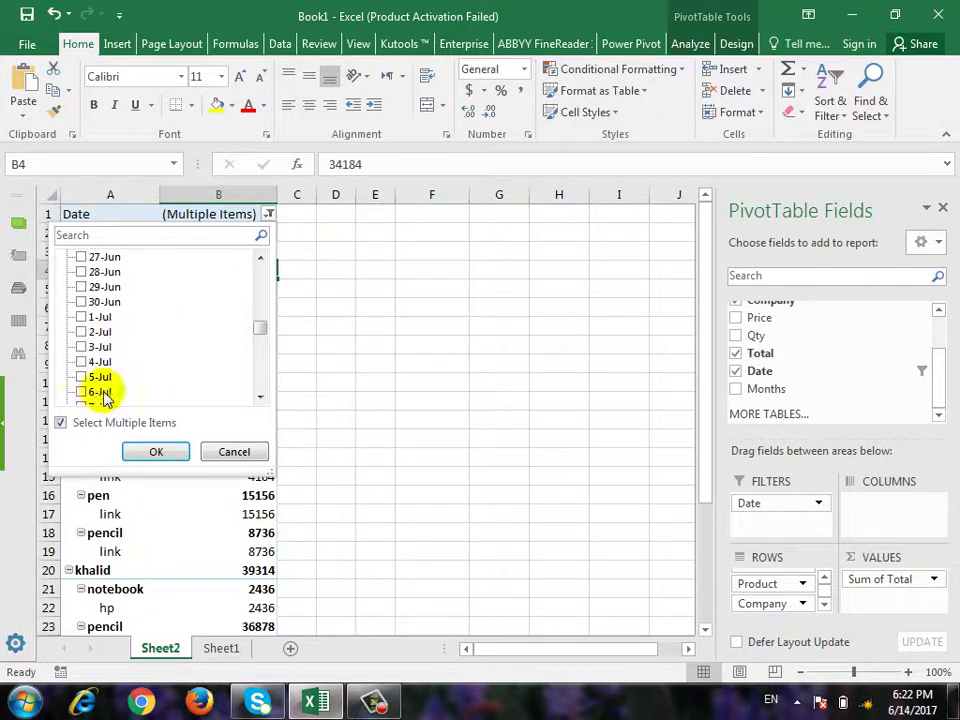
left_click(156, 452)
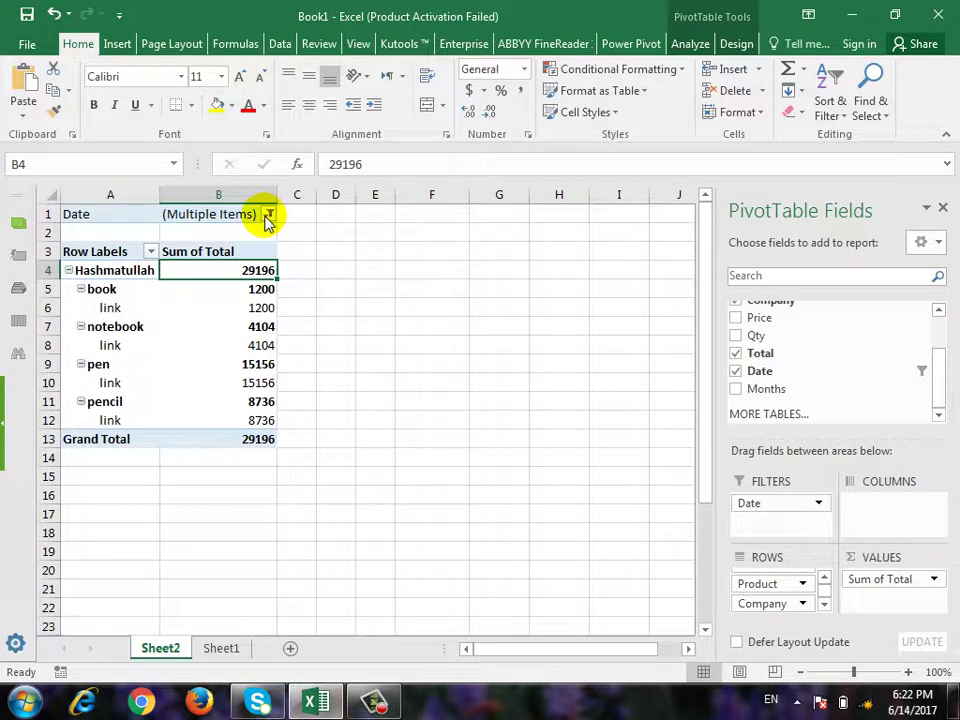
Step: Reset the Date filter to (All) so every date is included again
left_click(269, 215)
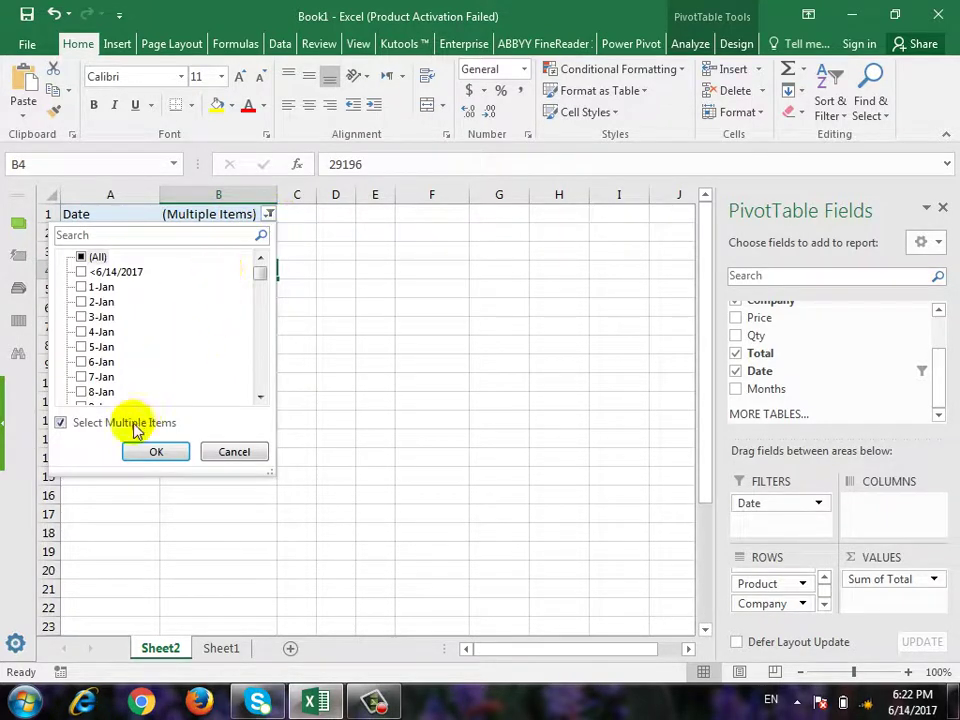
left_click(88, 258)
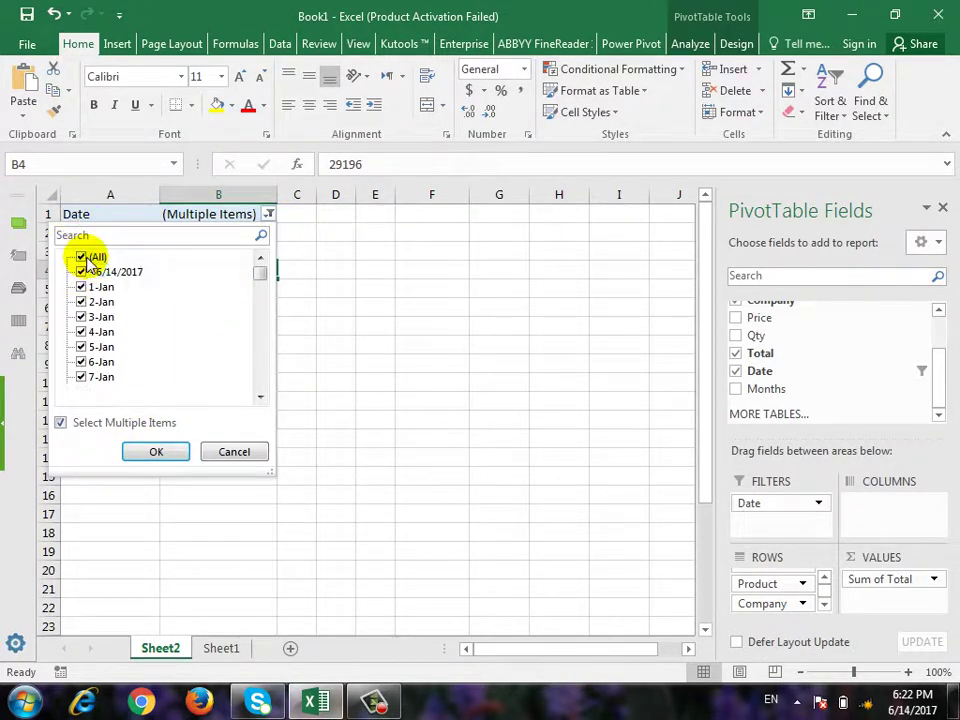
left_click(165, 452)
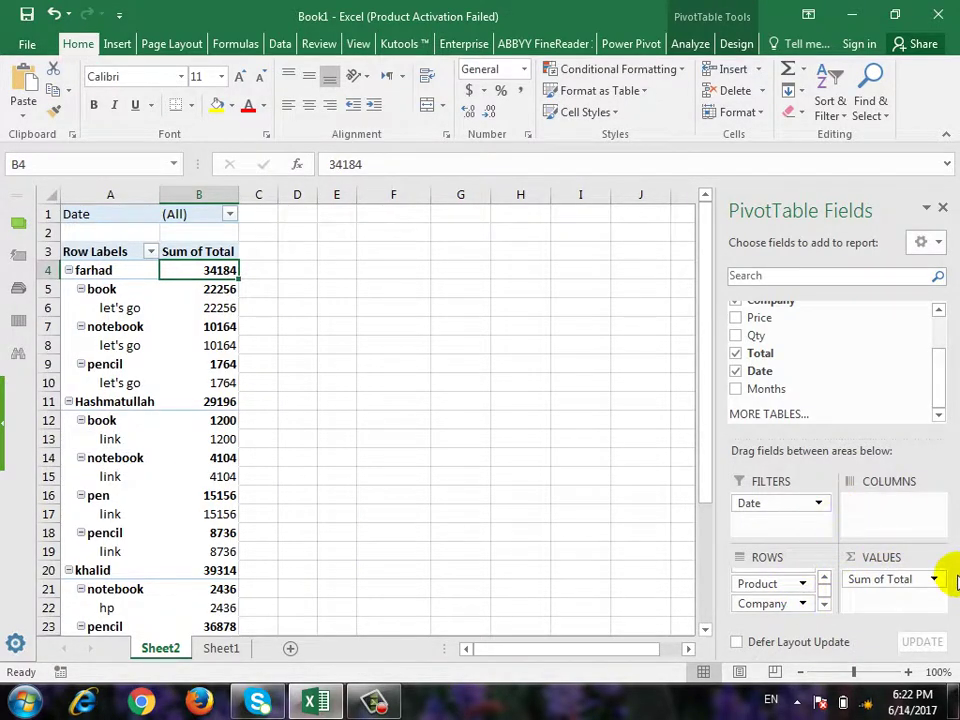
Step: Remove Product, Customer Name, Company, Date and Sum of Total from the PivotTable
left_click(801, 585)
left_click(812, 539)
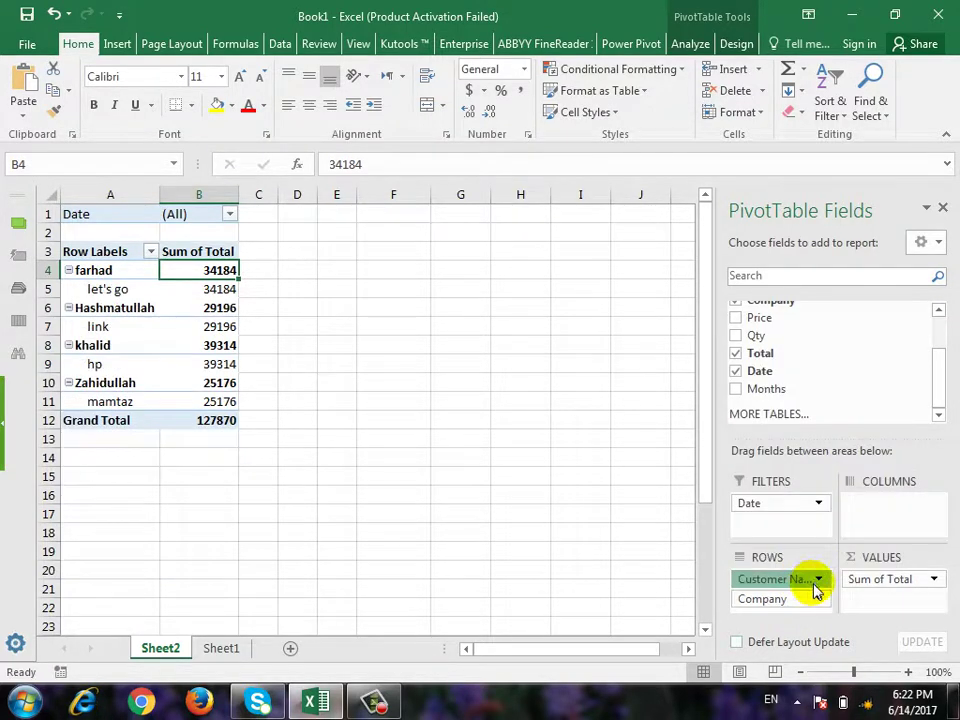
left_click(816, 582)
left_click(808, 536)
left_click(816, 579)
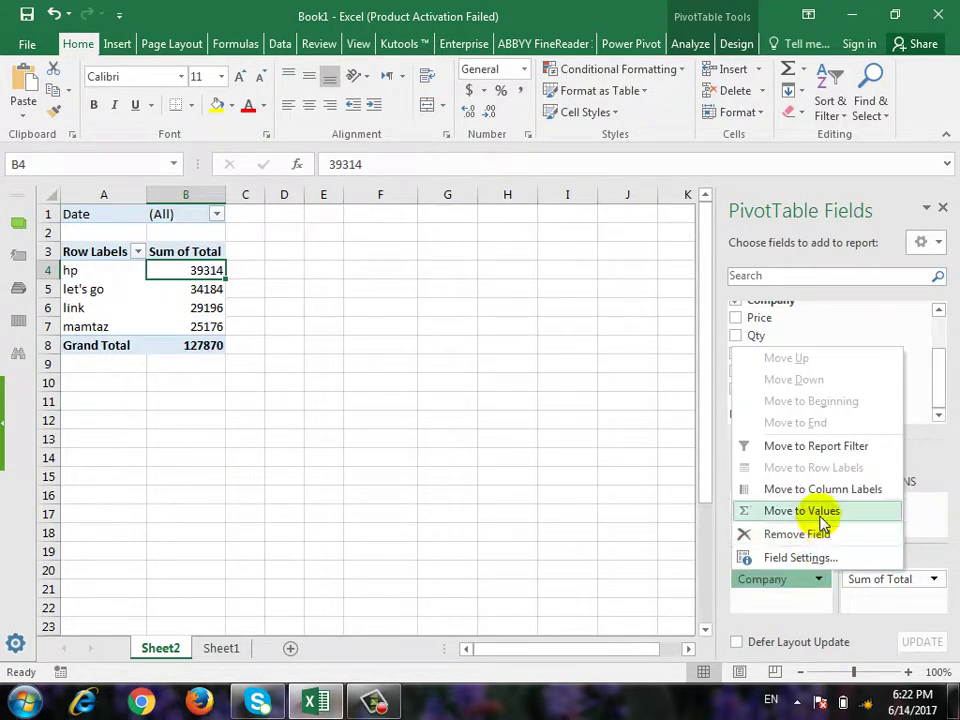
left_click(821, 535)
left_click(812, 460)
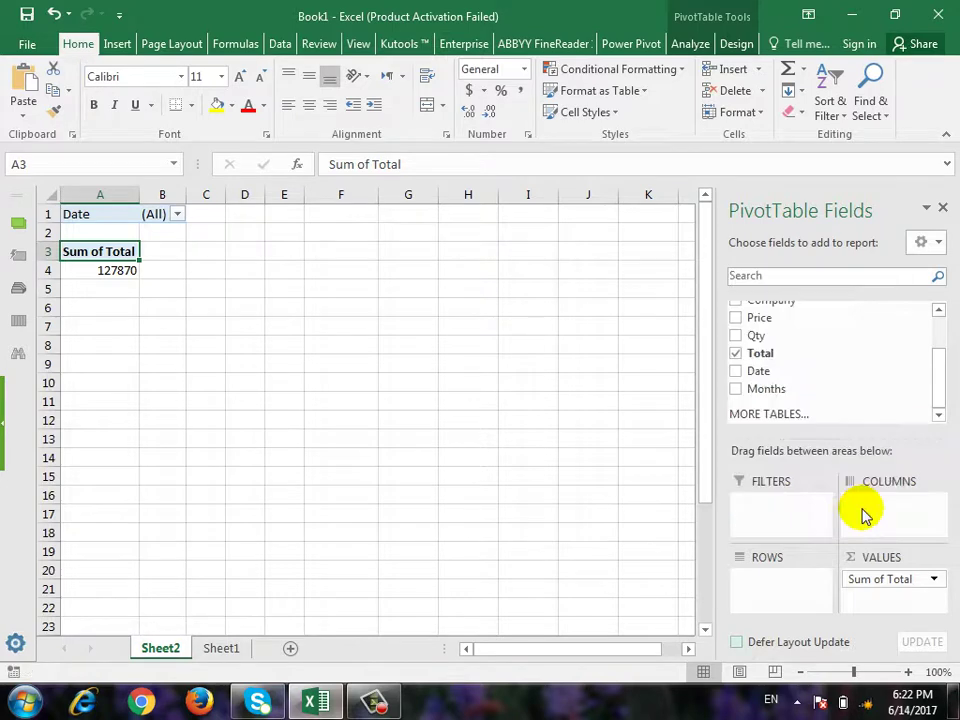
left_click(933, 579)
left_click(921, 540)
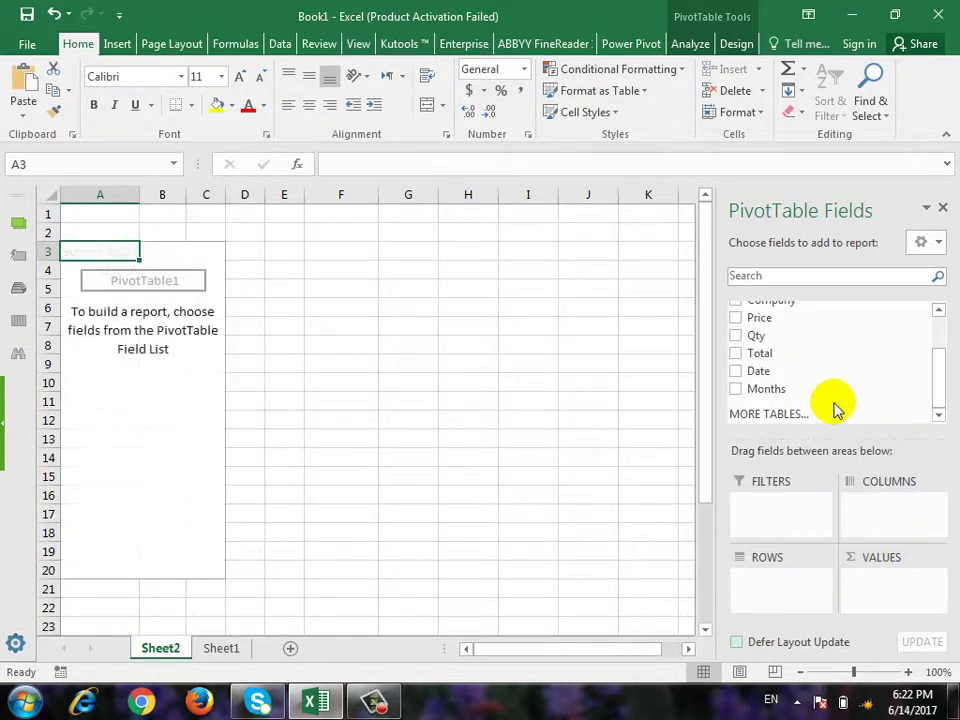
Step: Put Customer Name in Columns and Total in Values of the PivotTable
left_click_drag(941, 390, 950, 350)
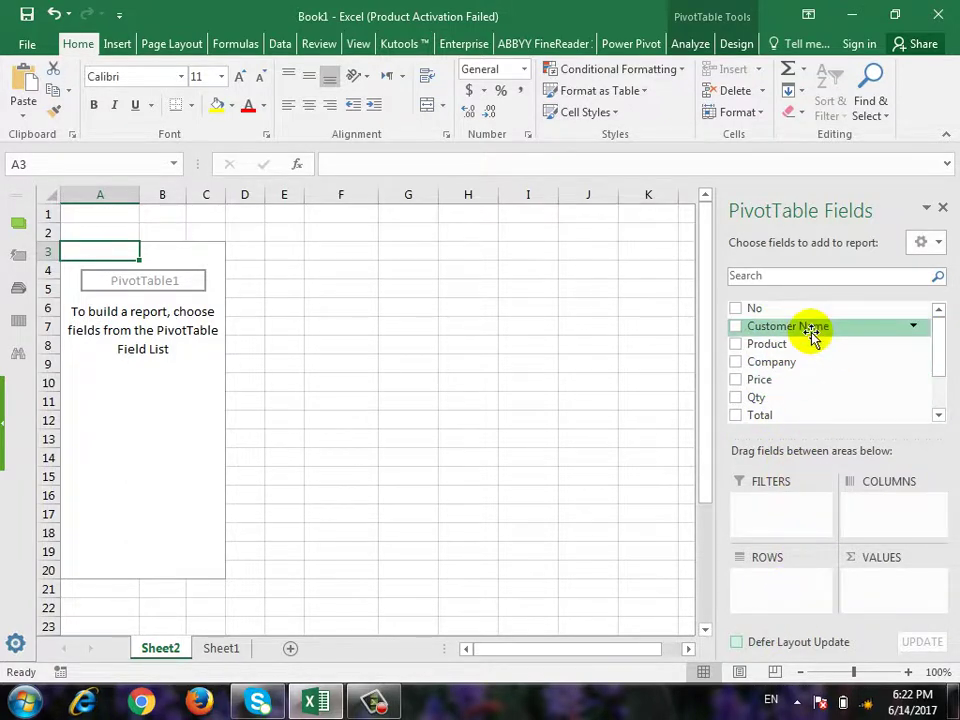
left_click_drag(812, 326, 894, 512)
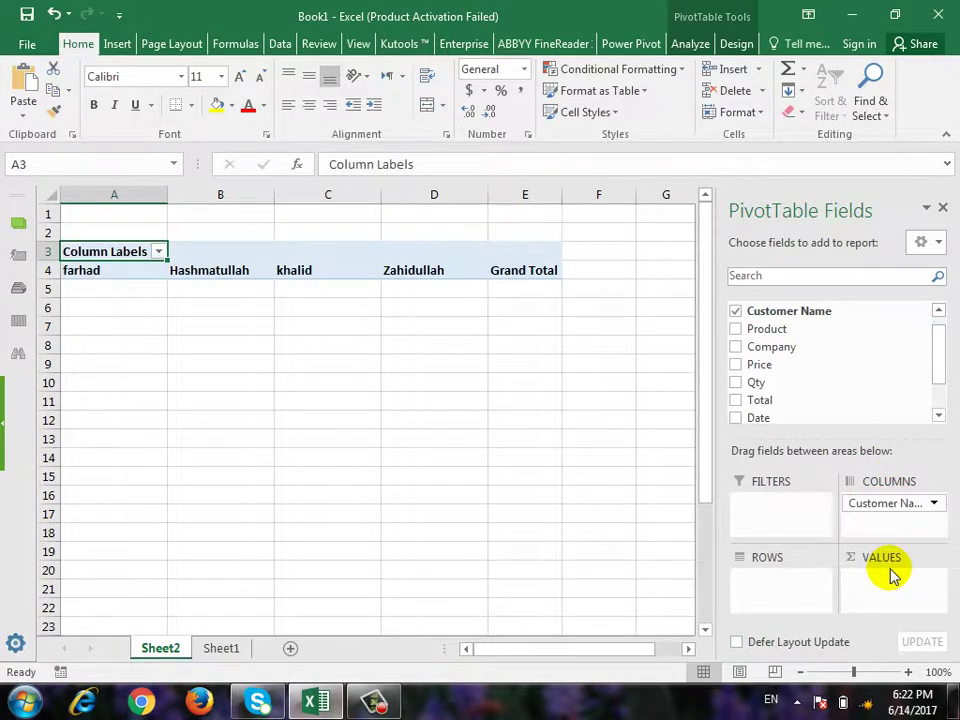
left_click_drag(936, 368, 936, 392)
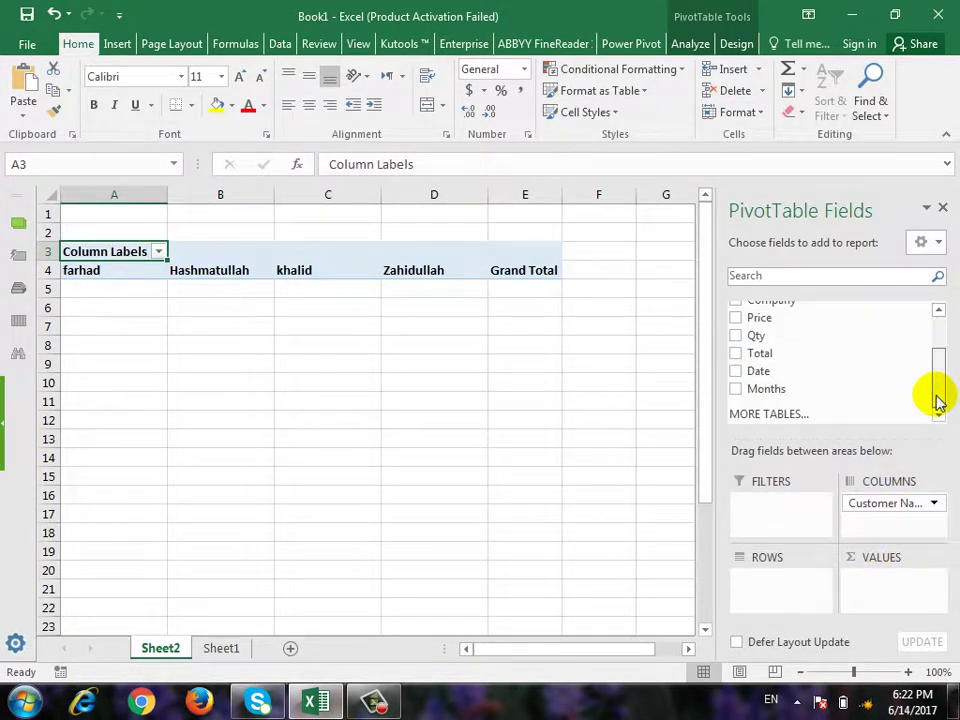
left_click_drag(777, 355, 875, 592)
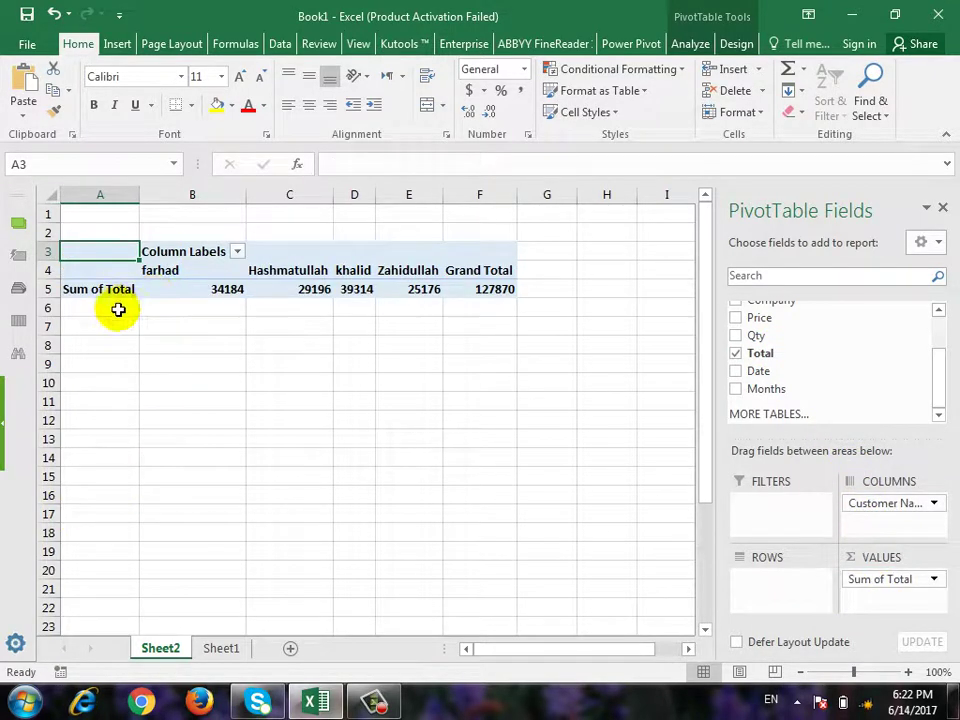
Step: Check the customer totals, such as farhad 34184 and khalid 39314
left_click(193, 291)
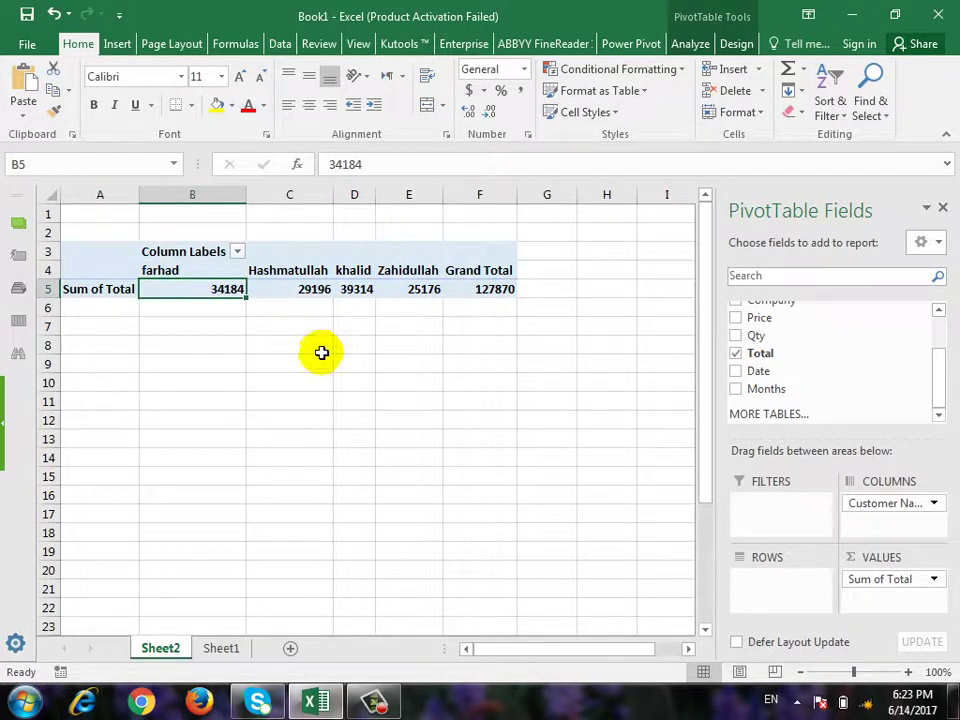
left_click(306, 289)
left_click(354, 290)
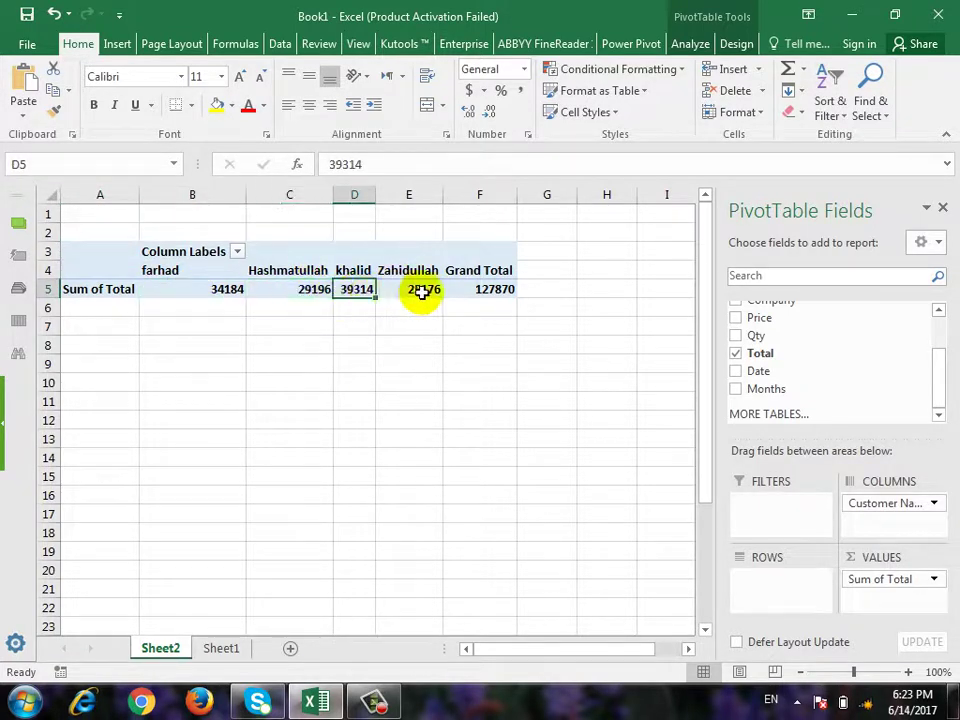
left_click(229, 291)
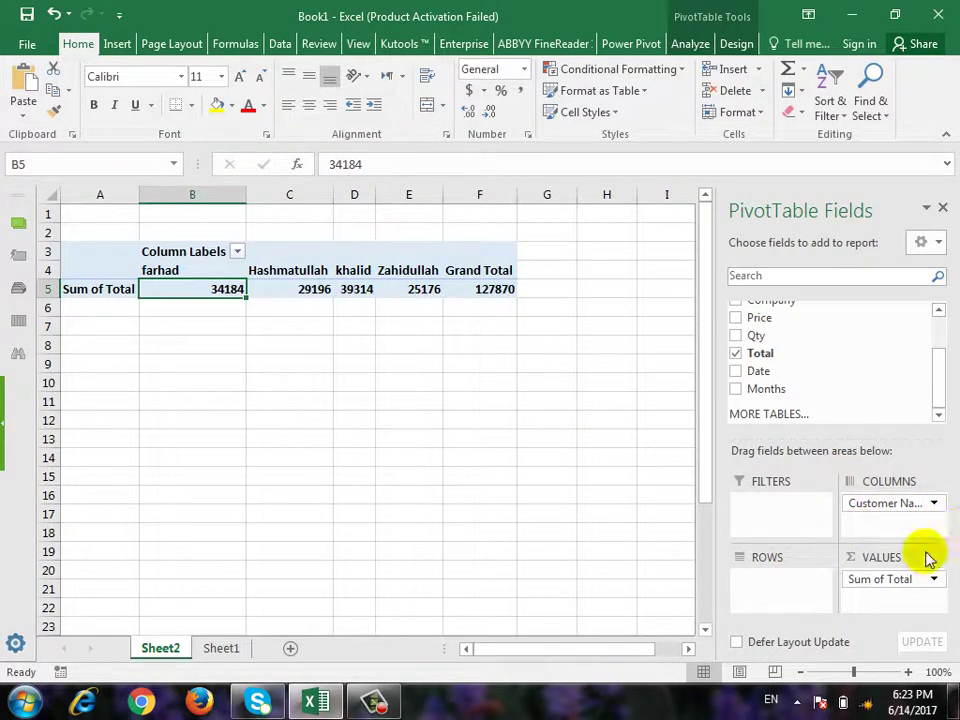
Step: Move Customer Name from the Columns area to Rows, listing each customer's Sum of Total
left_click(933, 503)
left_click(878, 458)
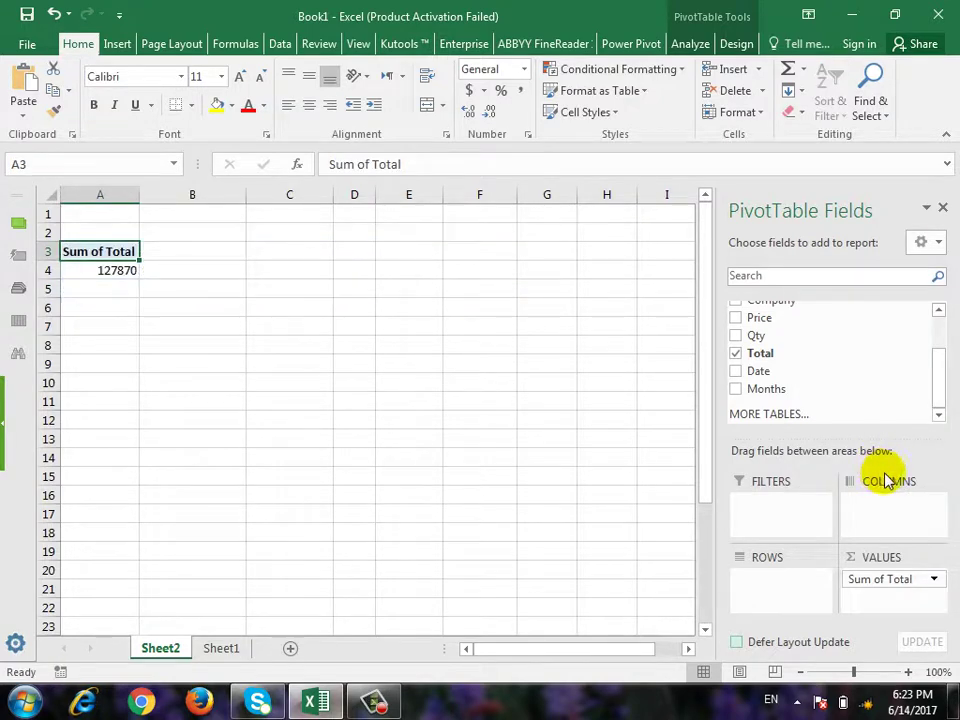
scroll(935, 385, "up", 2)
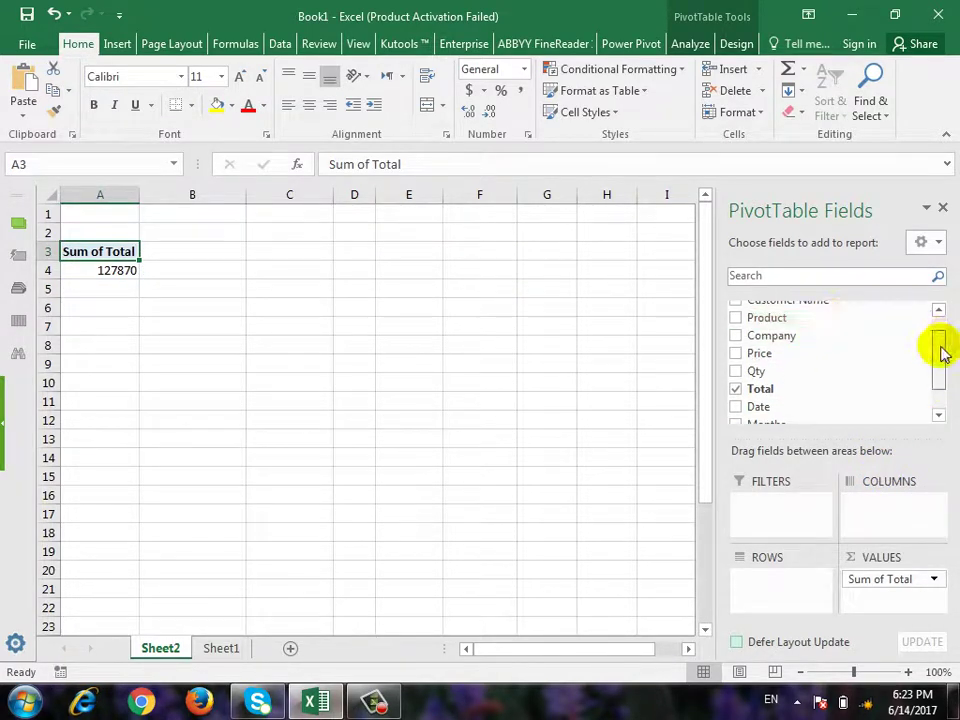
scroll(943, 347, "up", 1)
left_click_drag(835, 337, 780, 578)
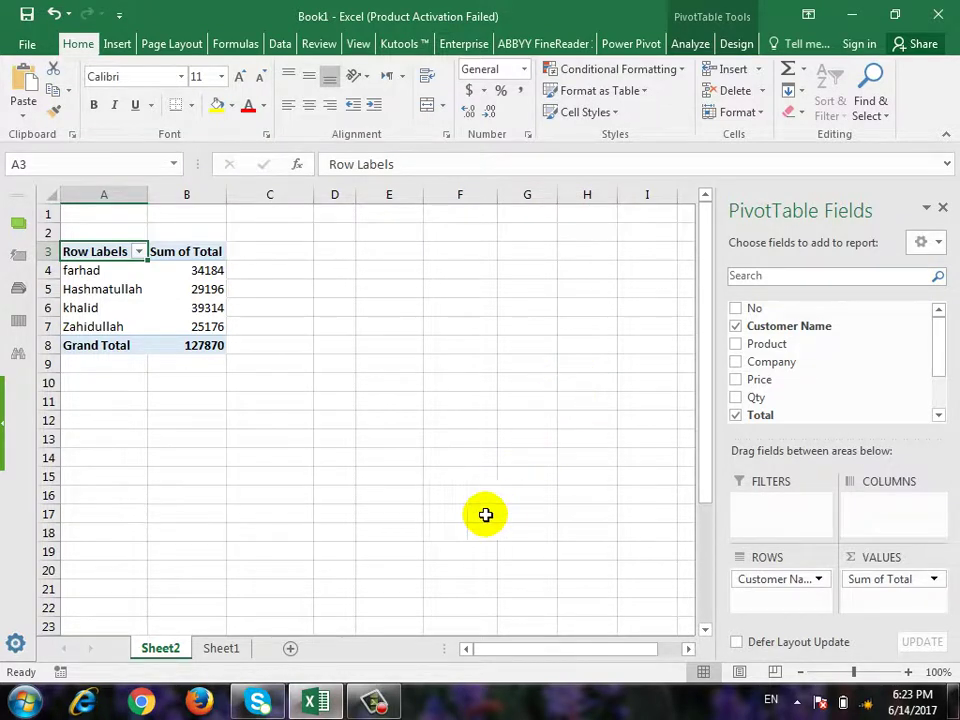
Step: Delete the Sheet2 worksheet holding the PivotTable
right_click(180, 650)
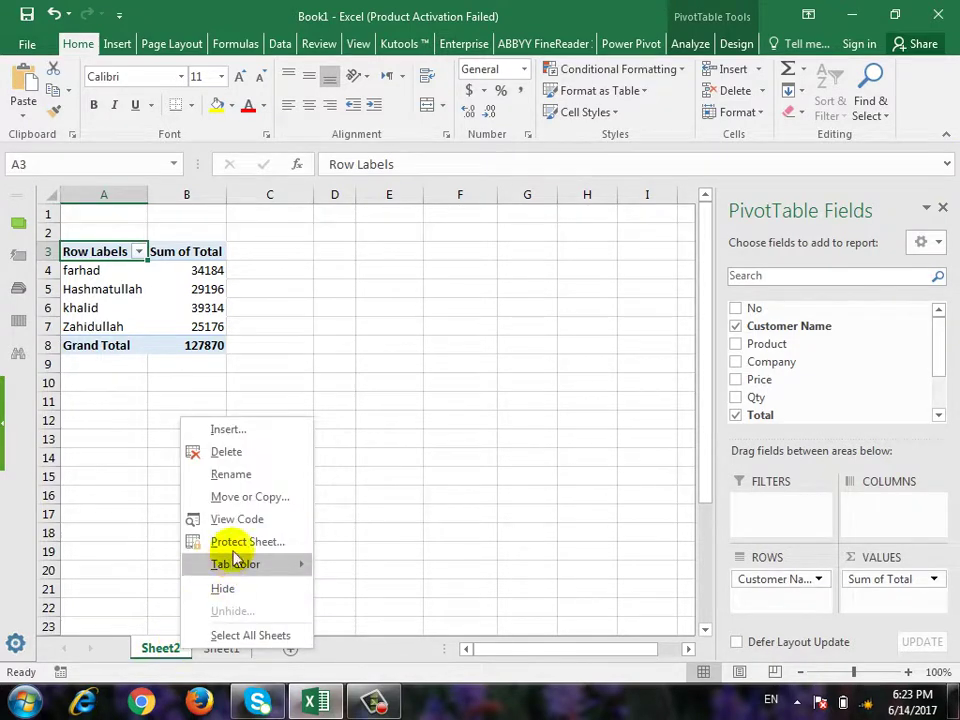
left_click(272, 451)
left_click(448, 402)
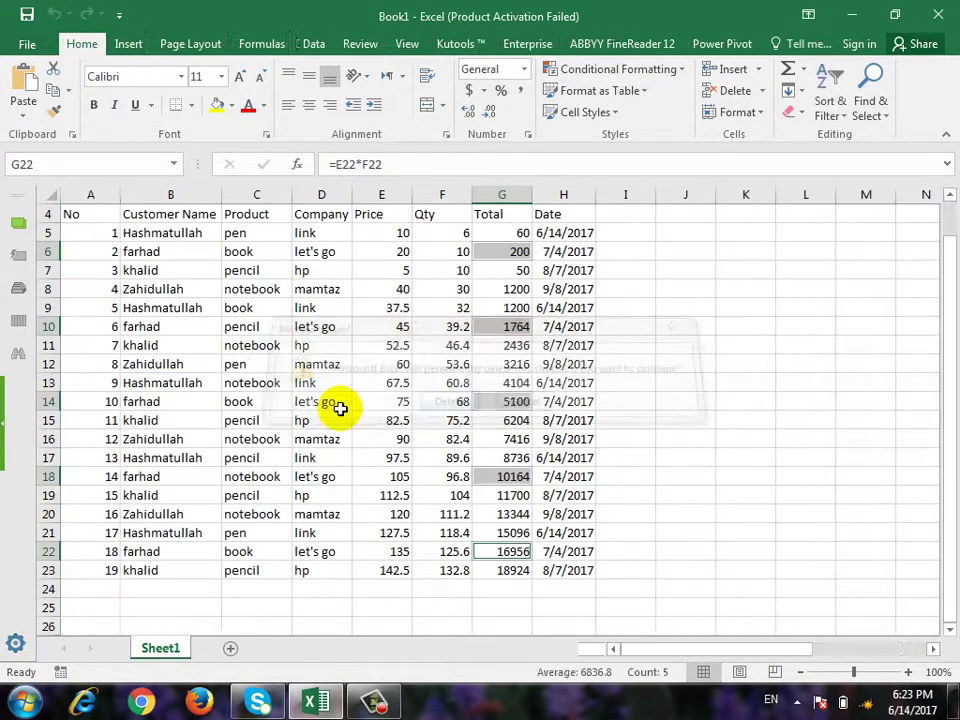
Step: Select the Sheet1 order data and show the Insert tab's Tables choices
scroll(454, 268, "up", 1)
left_click(170, 326)
left_click_drag(91, 278, 585, 572)
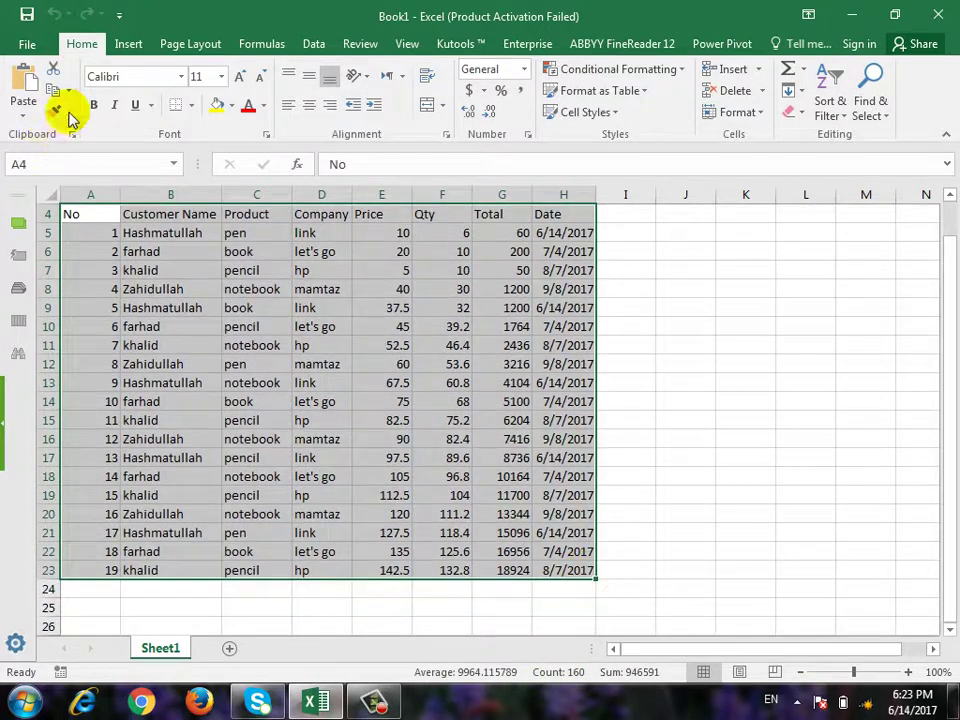
left_click(128, 43)
left_click(24, 120)
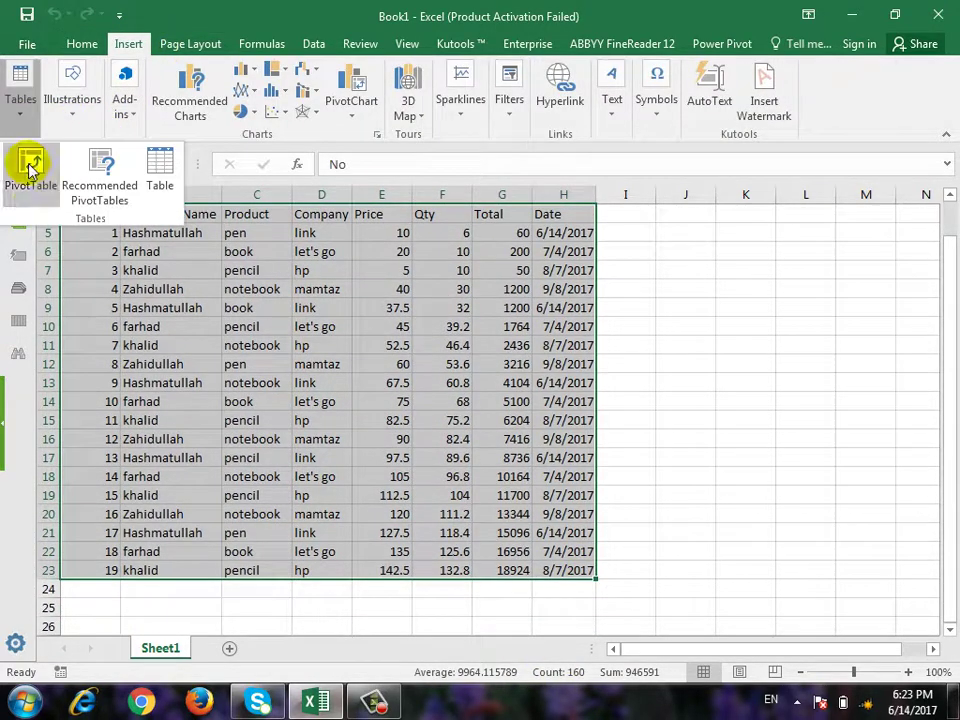
Step: Insert the recommended PivotTable with Sum of Price, Sum of Qty and Count of No by Company
left_click(99, 192)
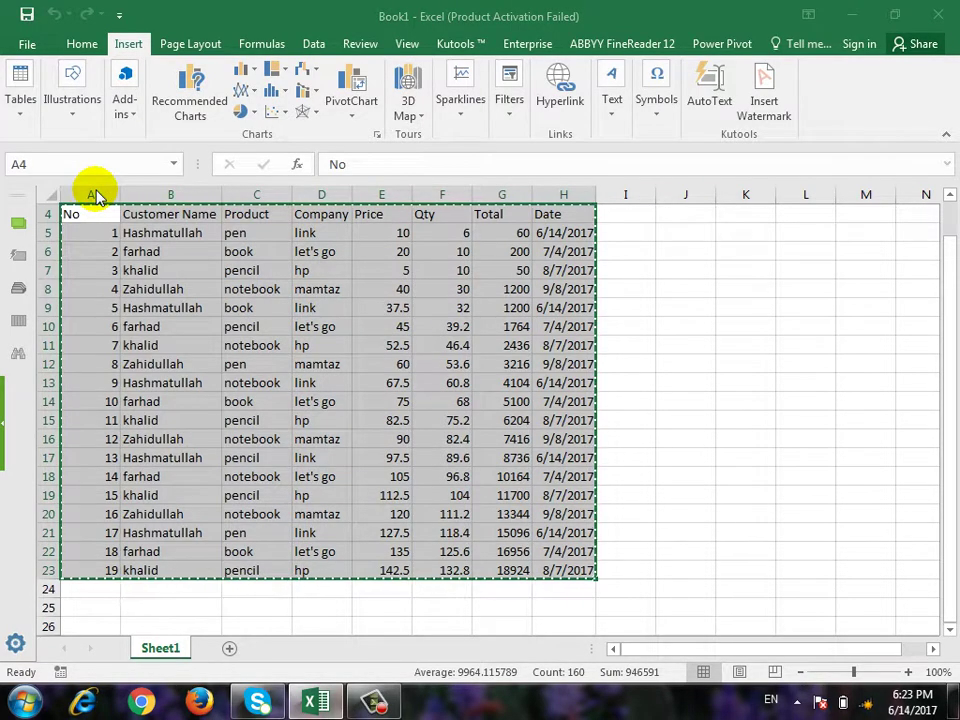
left_click_drag(628, 219, 423, 176)
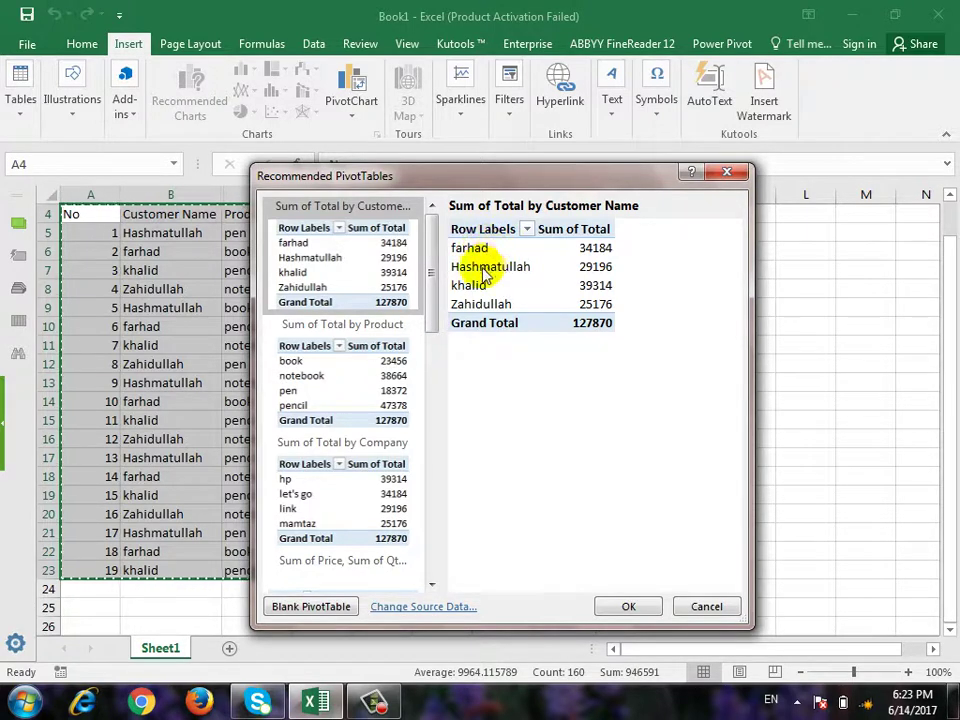
left_click(340, 370)
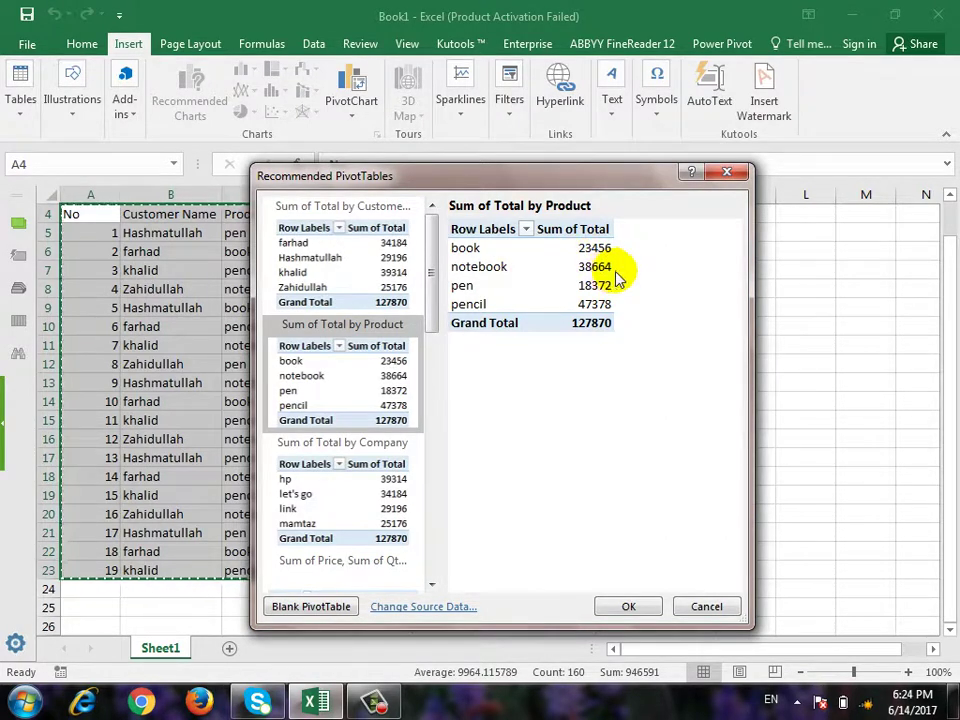
left_click_drag(429, 289, 431, 327)
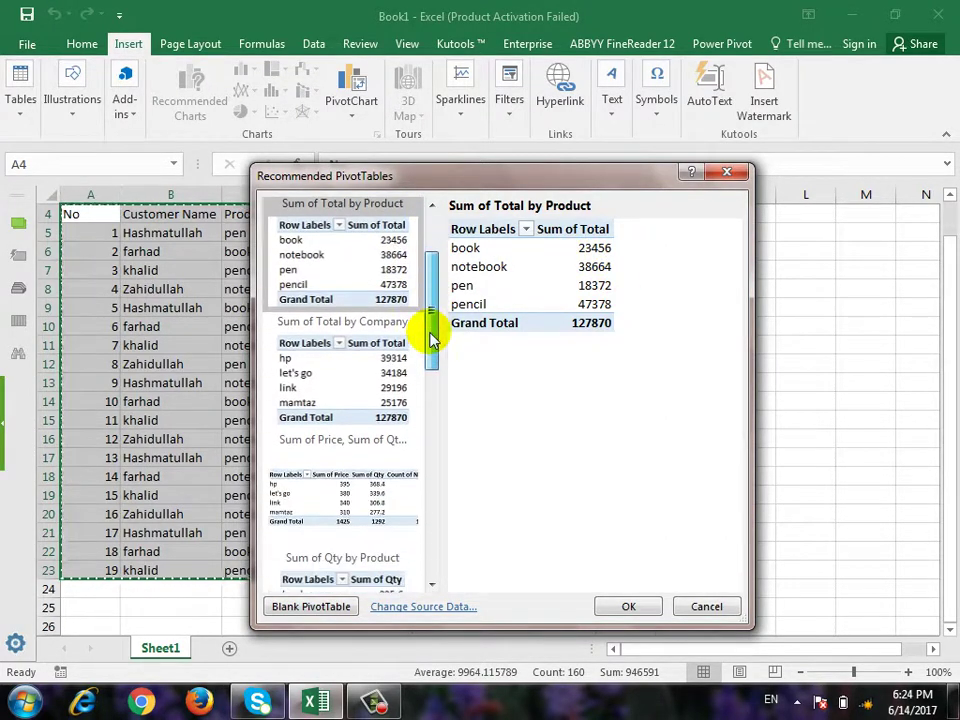
left_click(331, 384)
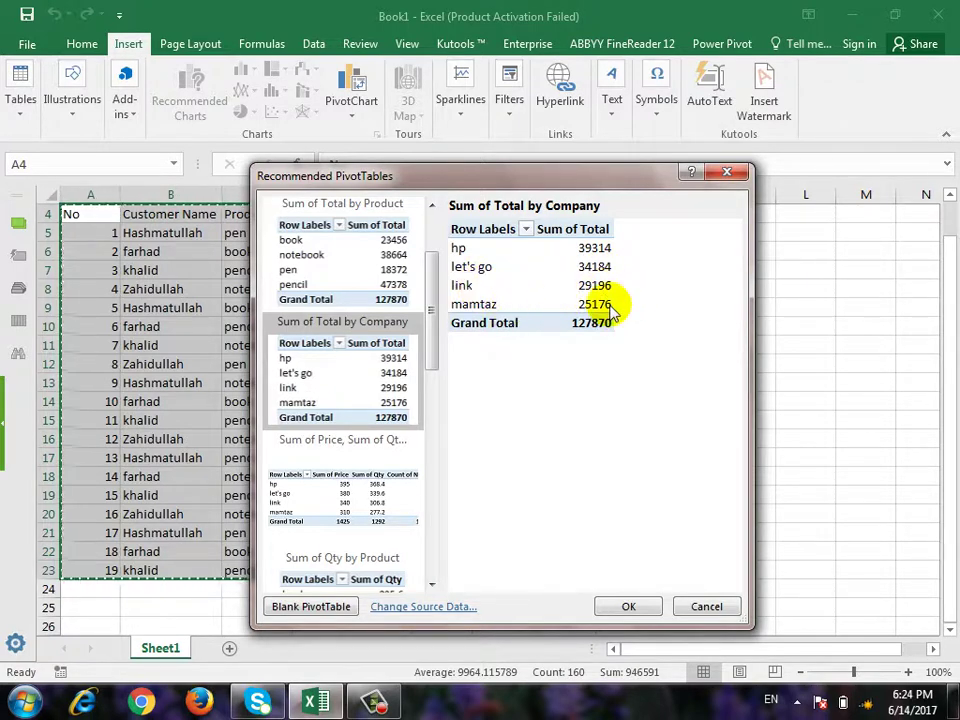
scroll(343, 352, "down", 3)
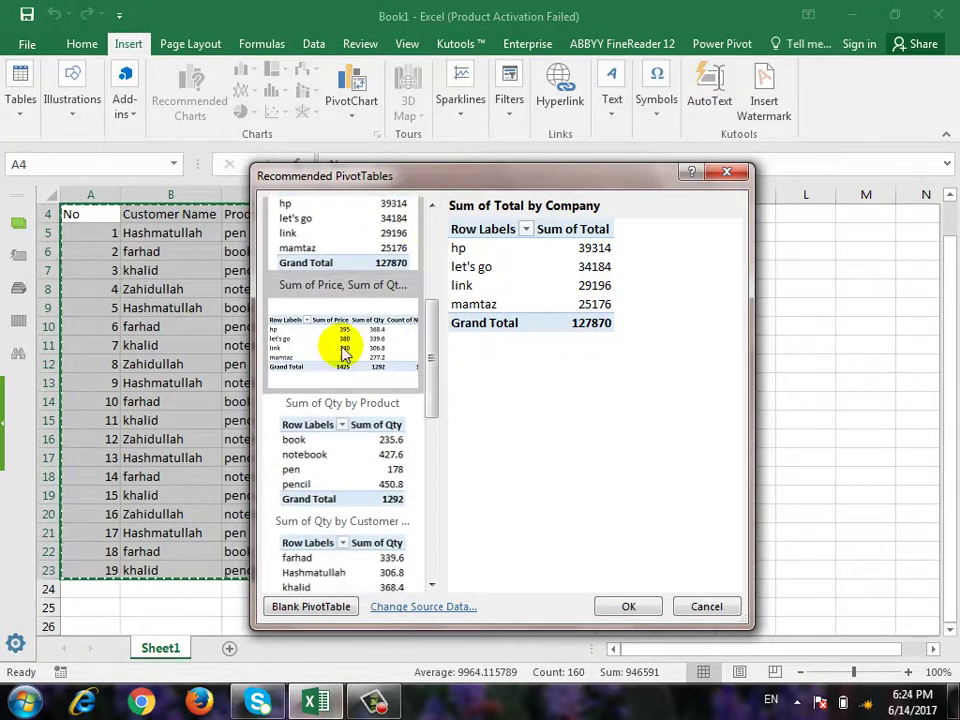
left_click(343, 352)
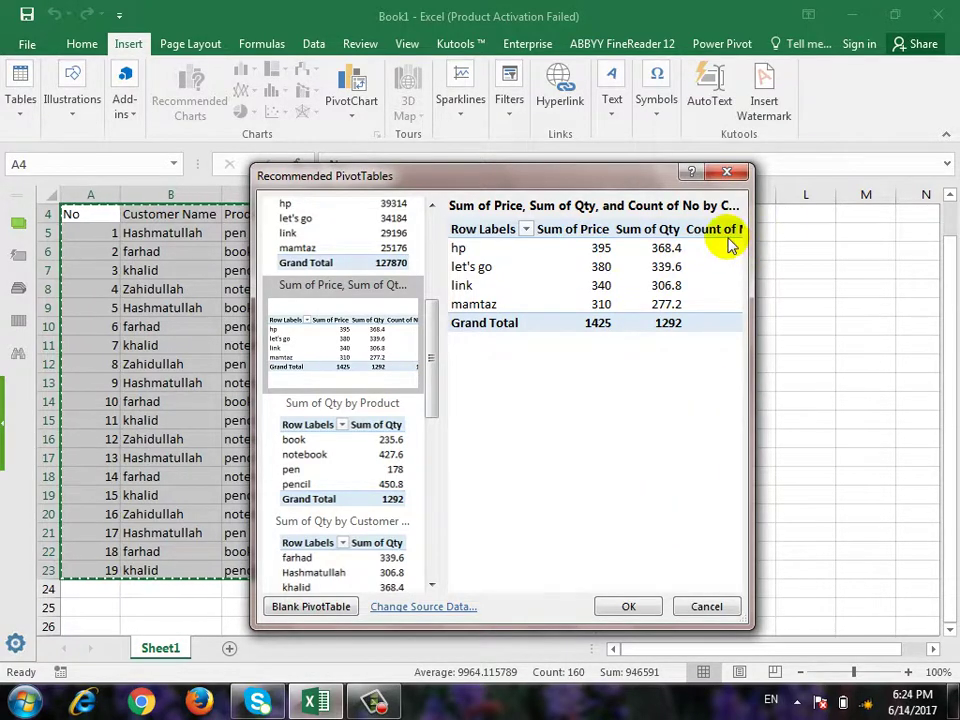
left_click(602, 606)
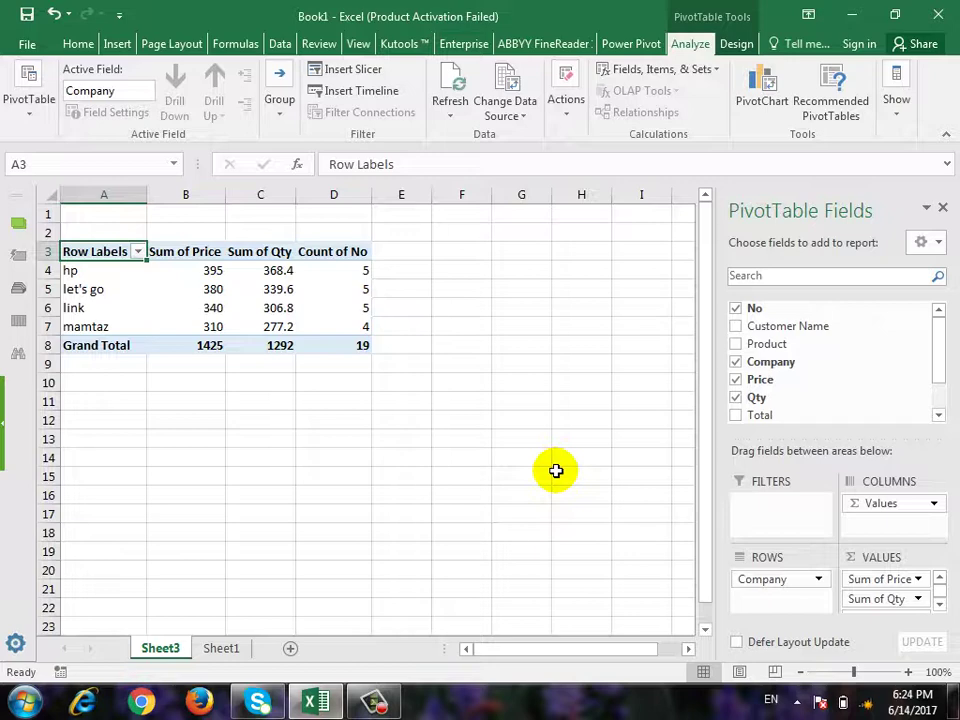
Step: Delete the Sheet3 Company pivot sheet
right_click(160, 648)
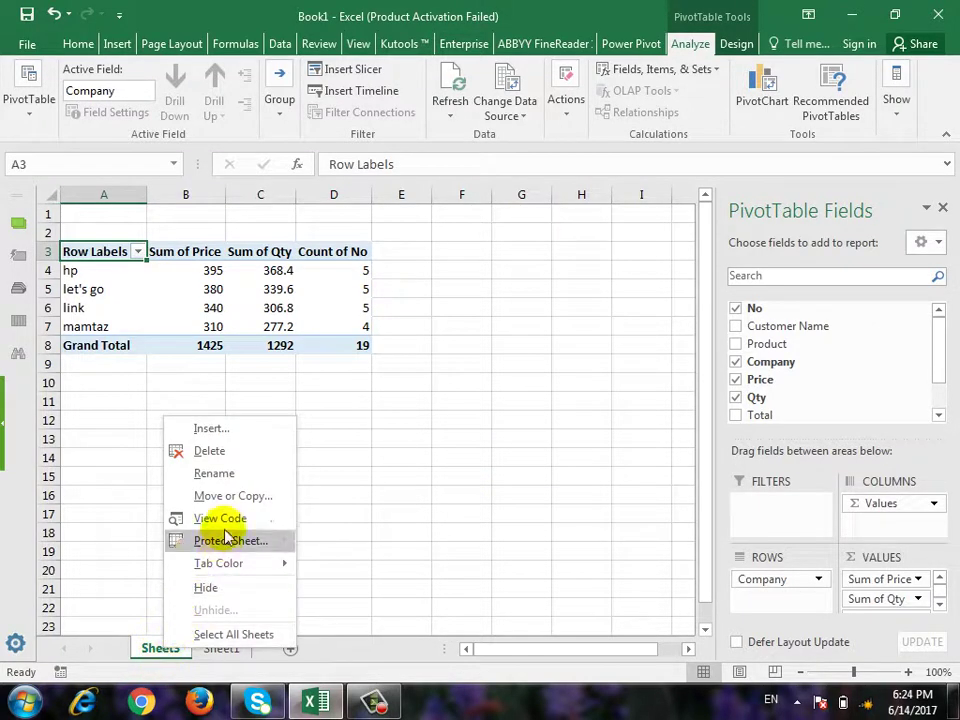
left_click(238, 451)
left_click(447, 402)
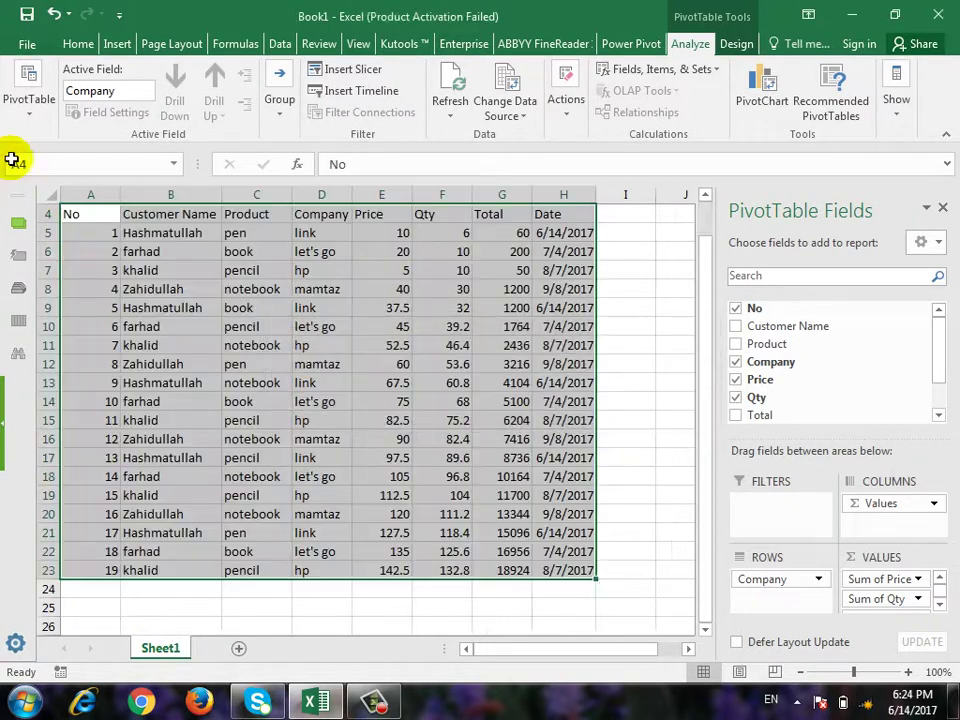
Step: Create a new-sheet PivotTable with Customer Name in Rows and Sum of Total in Values
left_click(129, 45)
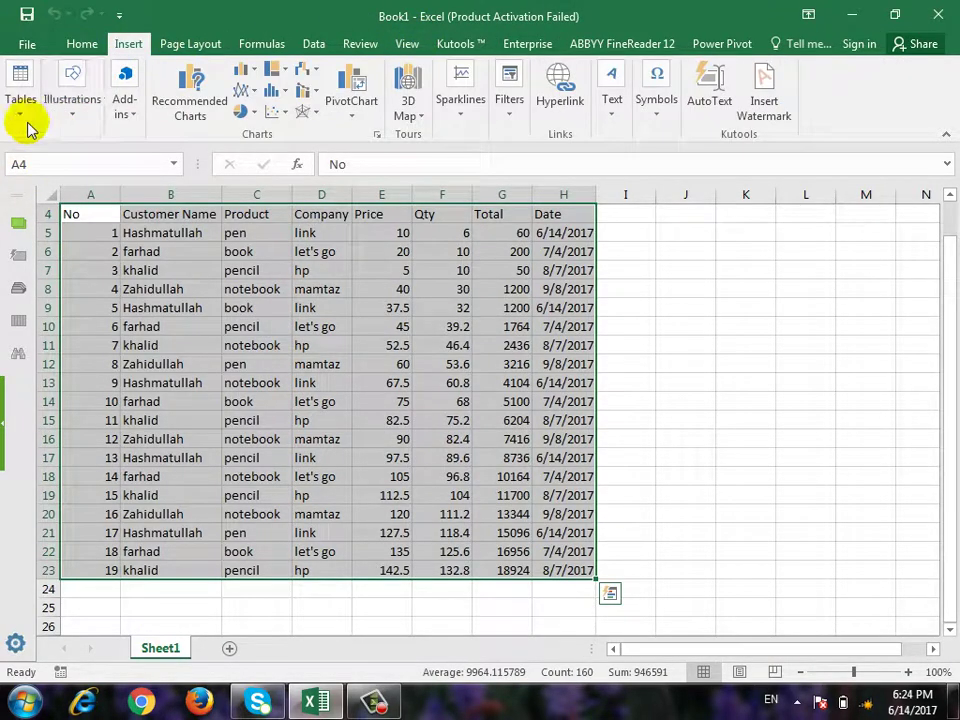
left_click(19, 114)
left_click(32, 160)
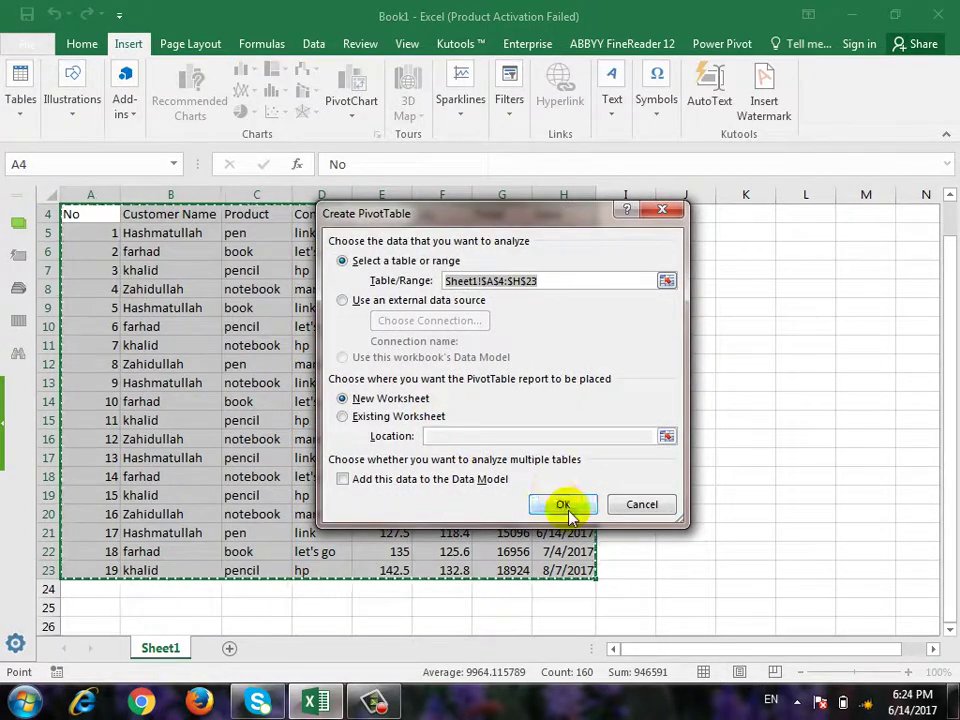
left_click(564, 506)
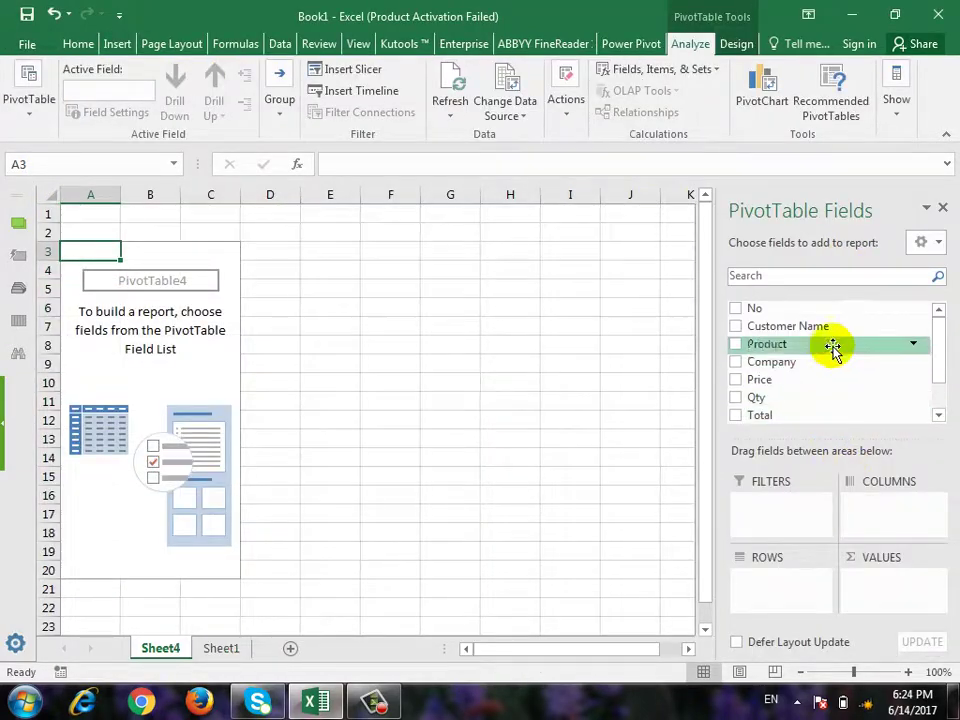
mouse_move(800, 327)
left_mouse_down()
mouse_move(813, 372)
mouse_move(761, 583)
left_mouse_up()
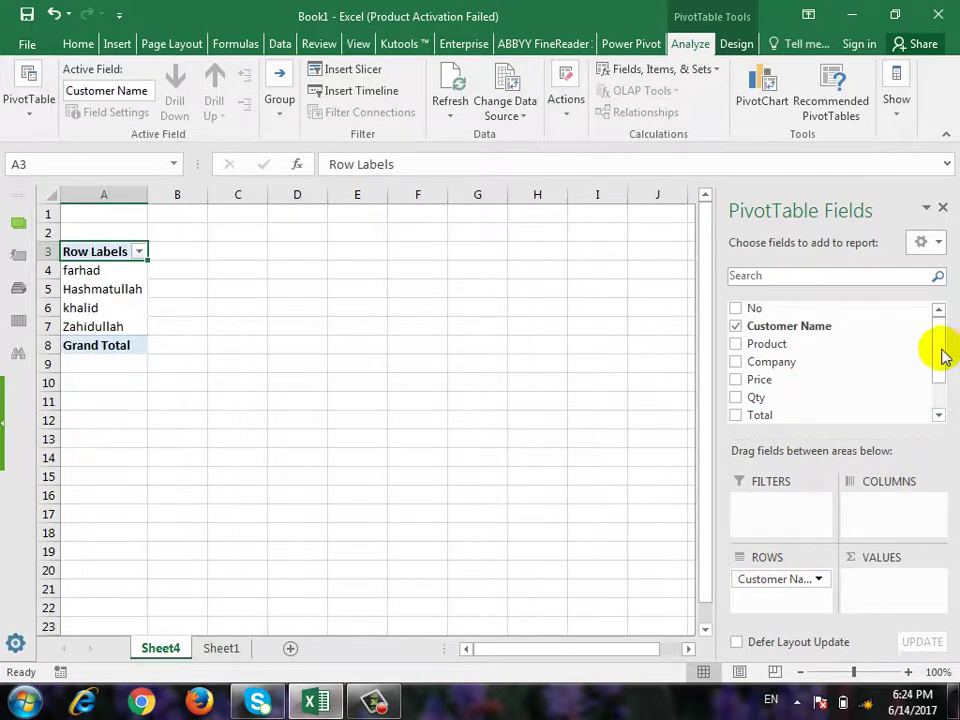
mouse_move(930, 345)
left_mouse_down()
mouse_move(930, 375)
mouse_move(936, 368)
left_mouse_up()
scroll(940, 385, "down", 1)
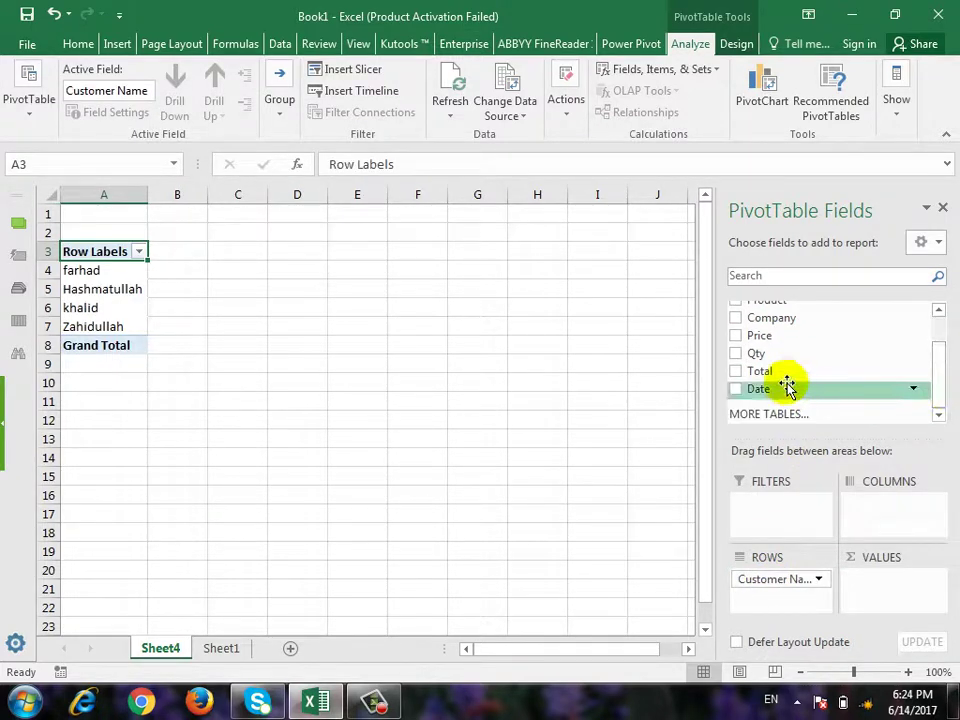
mouse_move(760, 371)
left_mouse_down()
mouse_move(843, 452)
mouse_move(878, 592)
left_mouse_up()
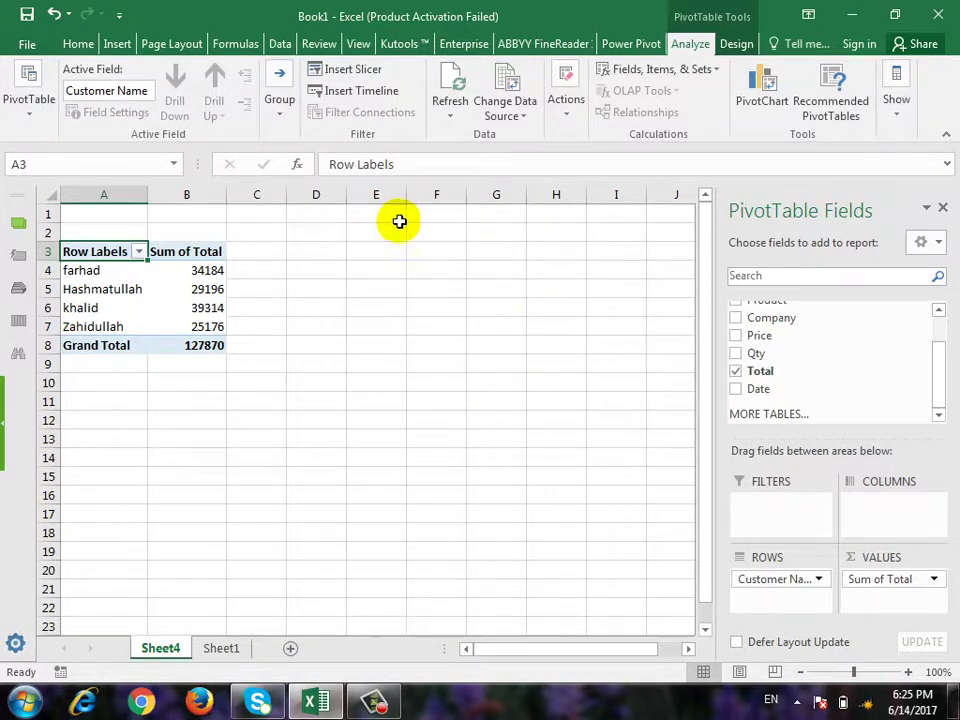
left_click(116, 46)
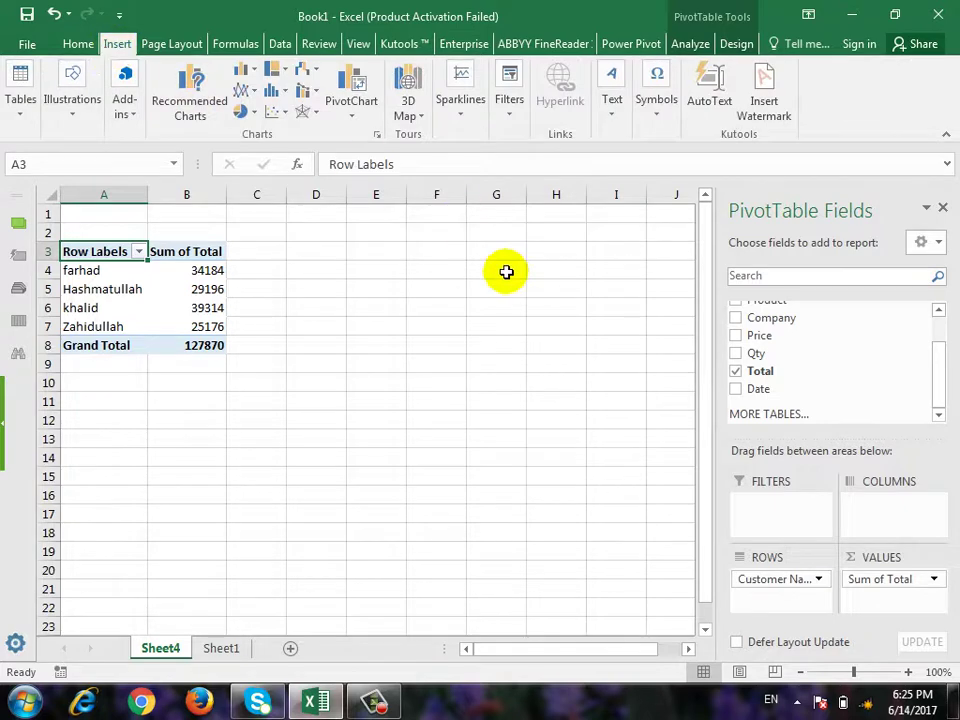
Step: Show the Insert tab's Filters menu with the Slicer and Timeline options
left_click(462, 128)
left_click(463, 128)
left_click(507, 127)
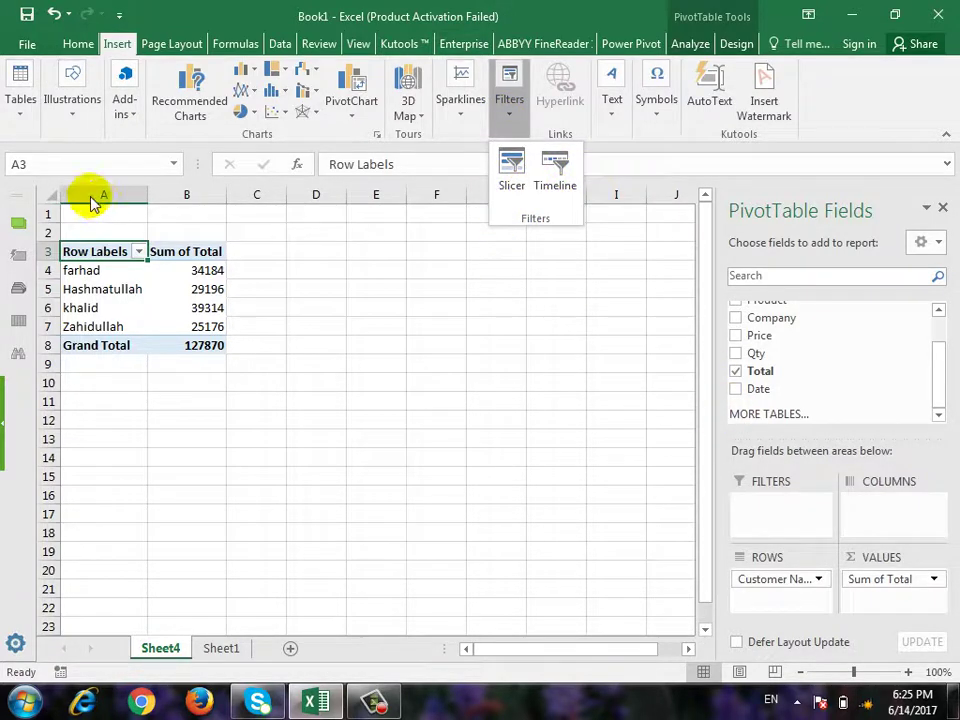
left_click(40, 122)
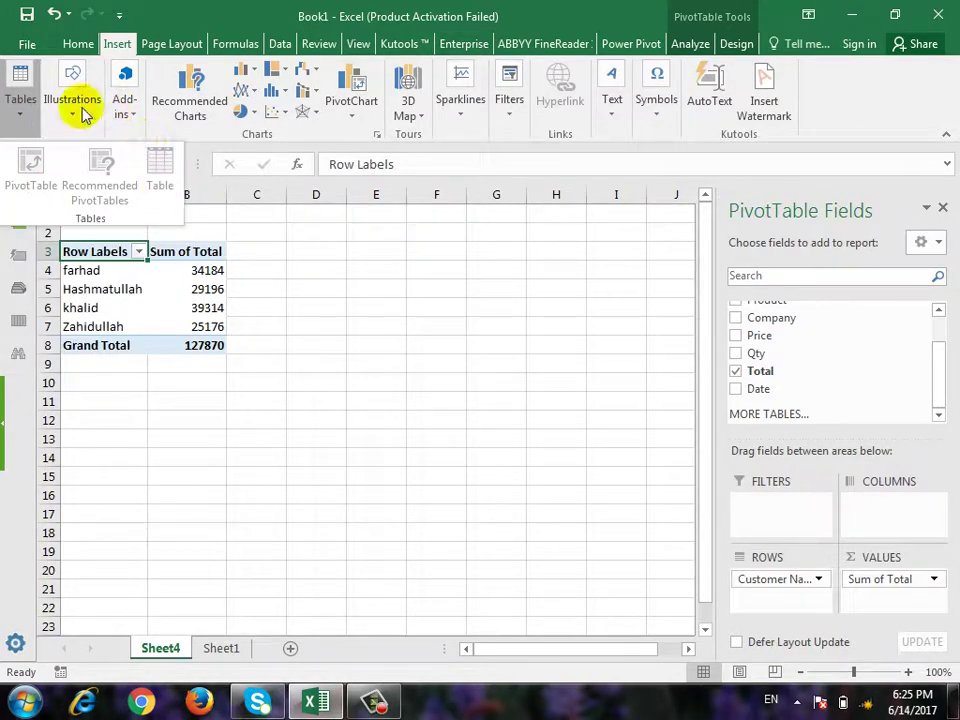
left_click(26, 115)
left_click(21, 115)
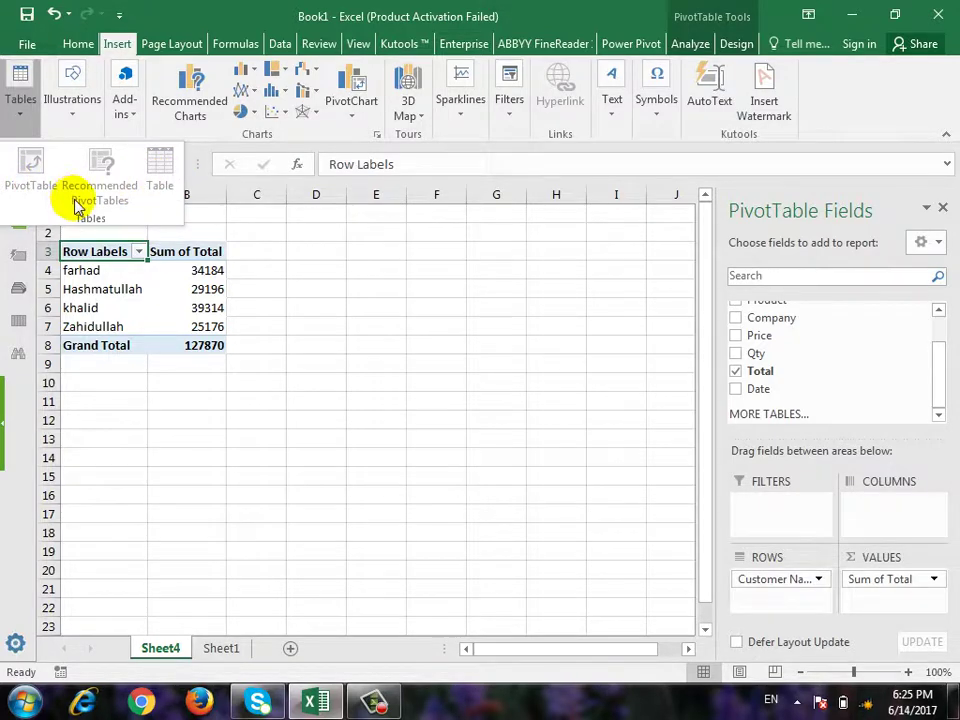
left_click(509, 105)
left_click(509, 110)
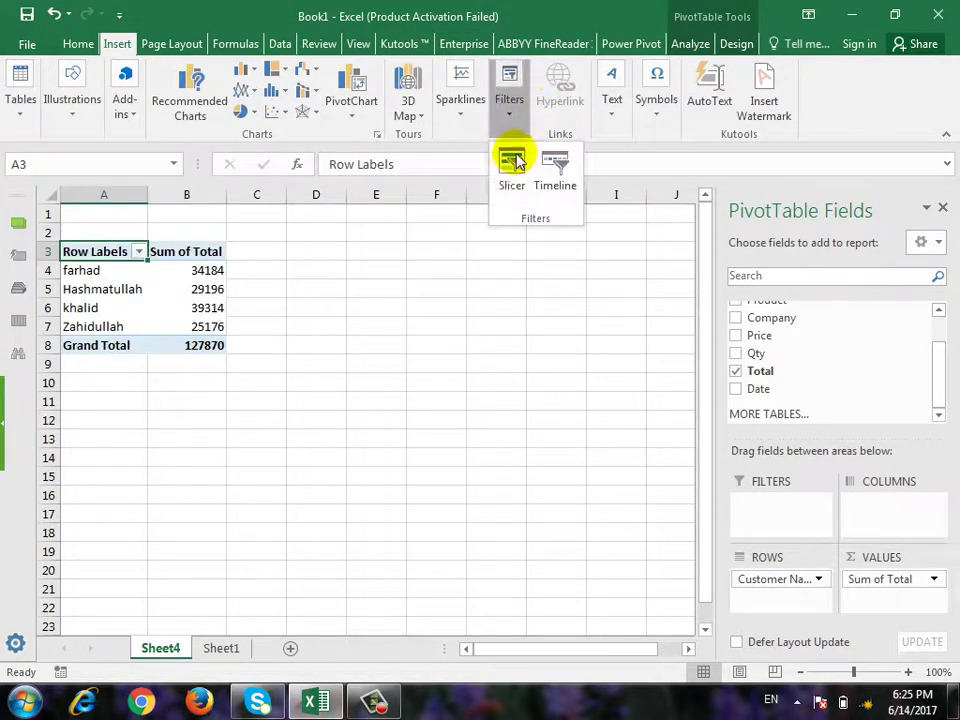
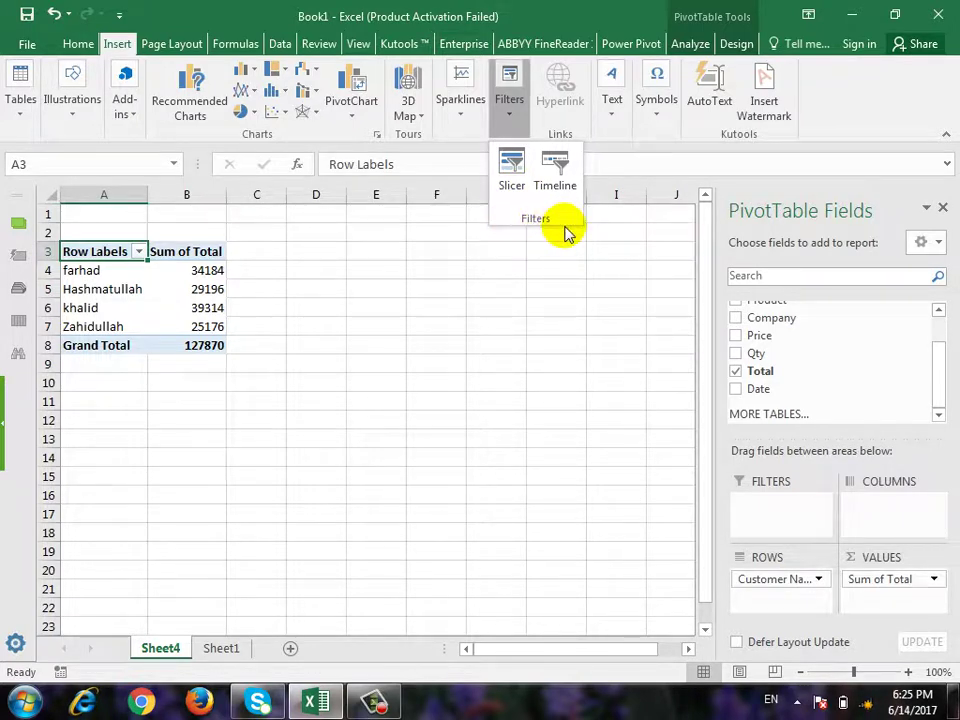
Step: Insert a Customer Name slicer for the pivot table
left_click(522, 176)
left_click_drag(633, 266, 483, 239)
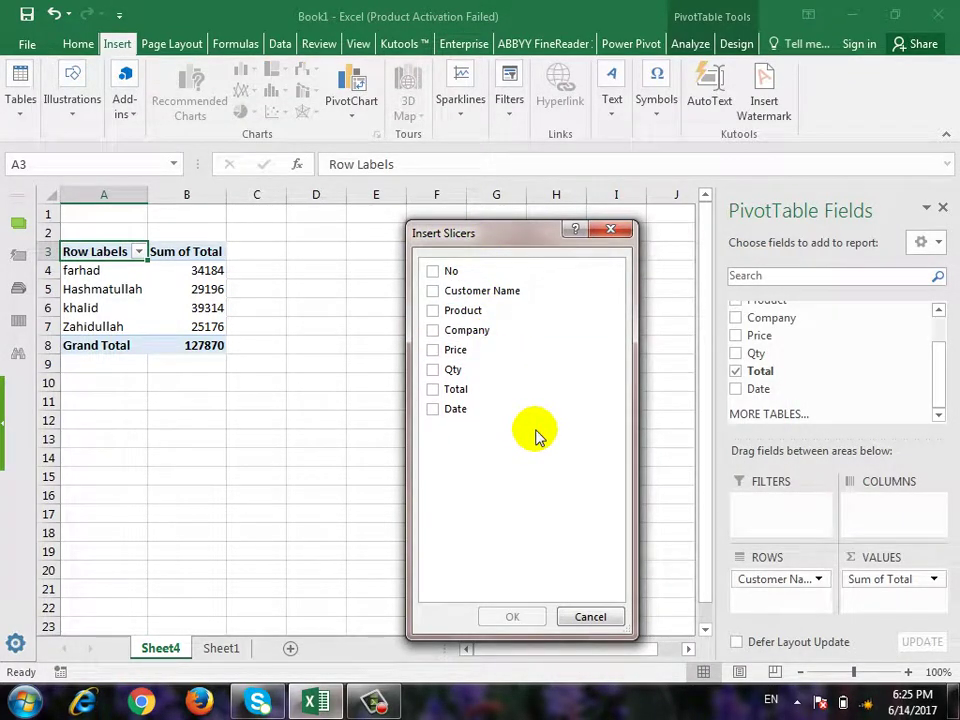
left_click(433, 290)
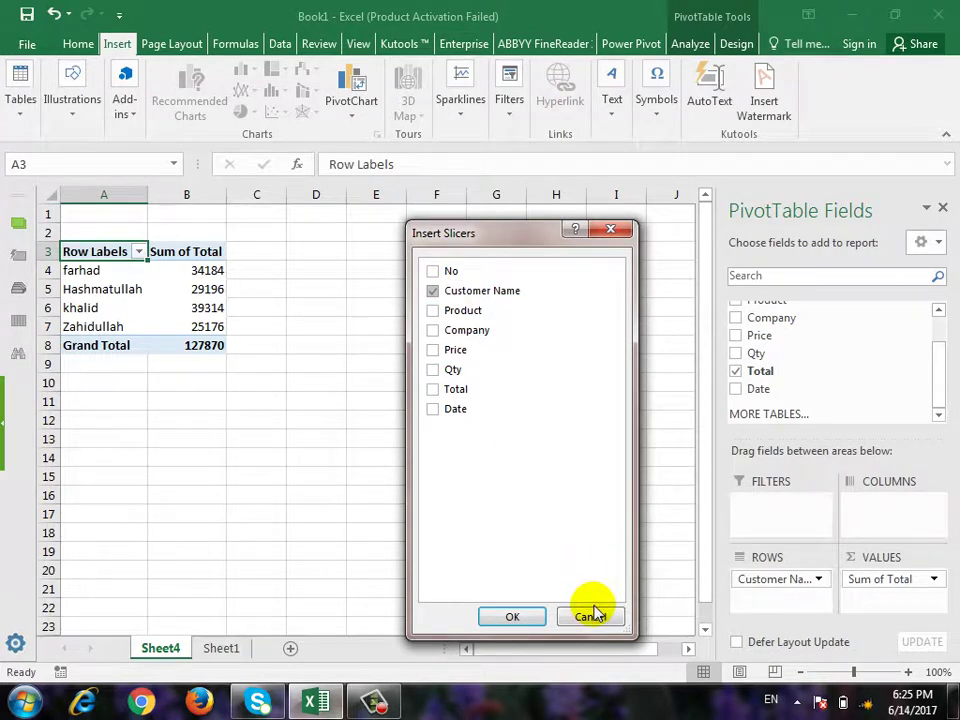
left_click(511, 616)
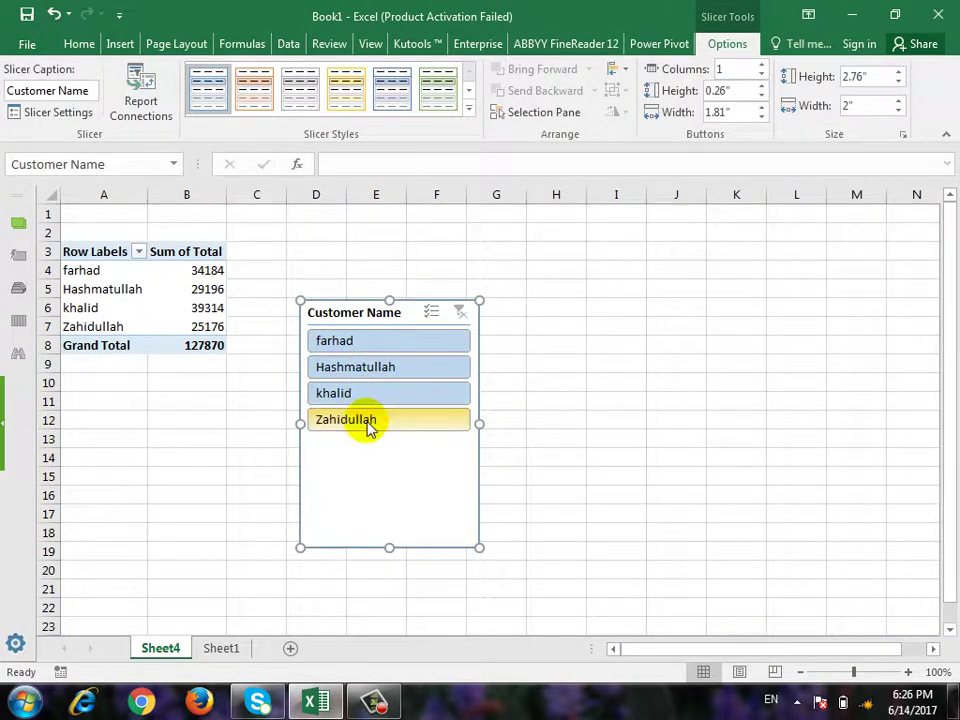
Step: Filter by farhad, Hashmatullah, khalid and Zahidullah, then clear and delete the Customer Name slicer
left_click(366, 342)
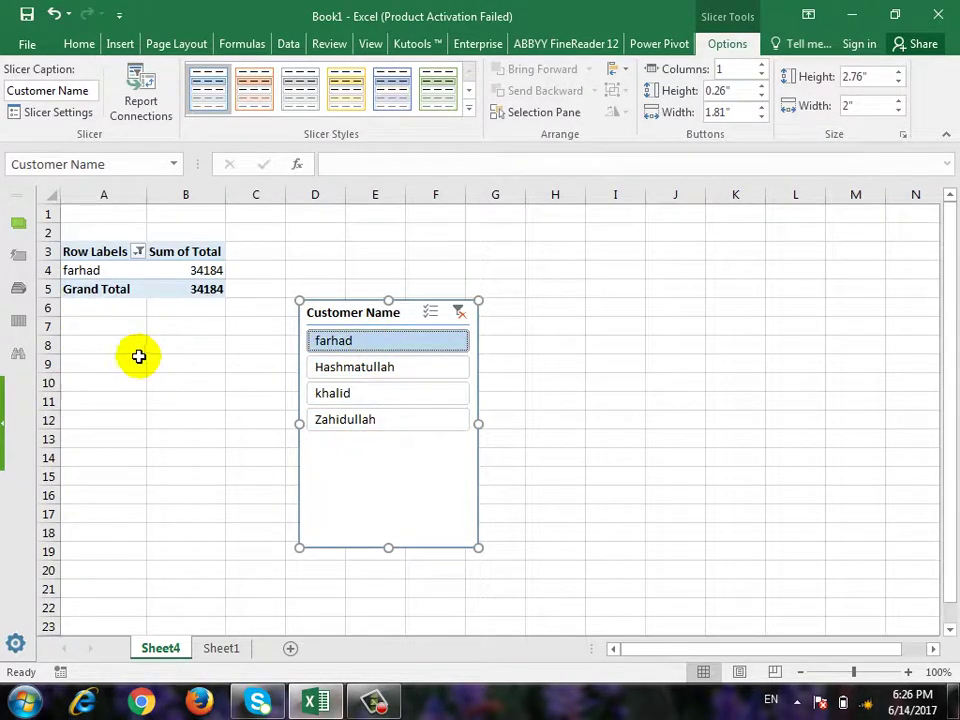
left_click(360, 369)
left_click(358, 396)
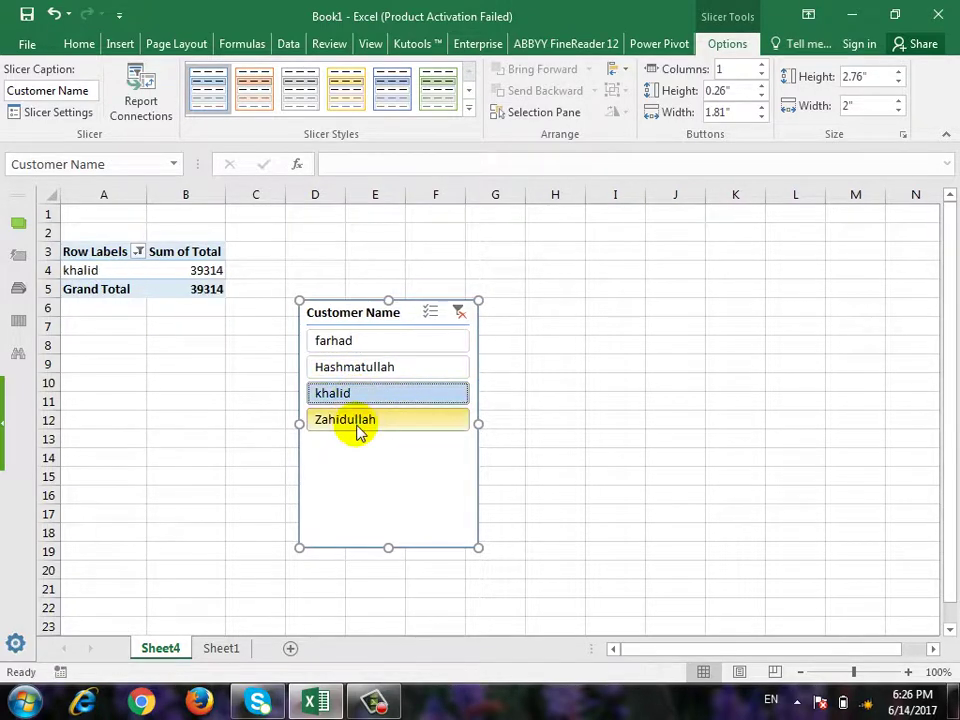
left_click(357, 423)
left_click(460, 314)
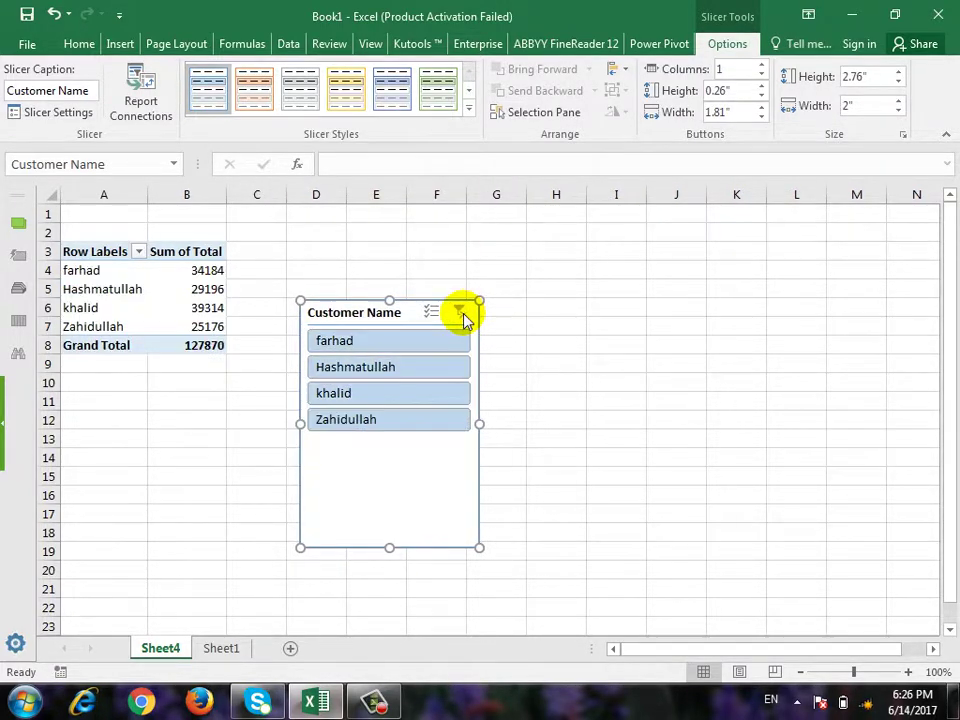
right_click(416, 504)
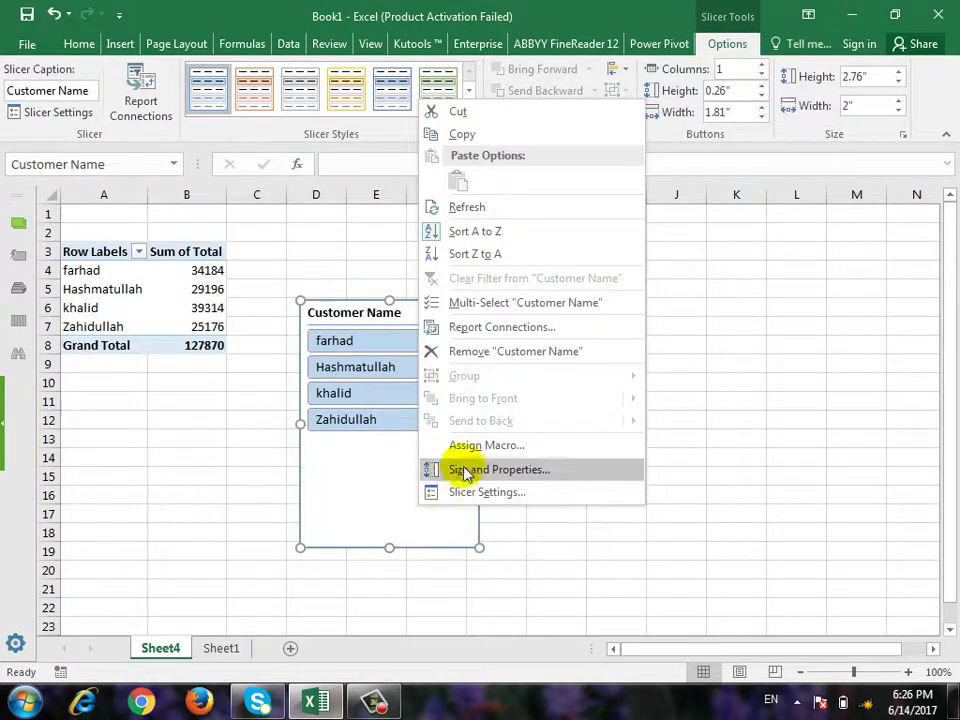
left_click(507, 354)
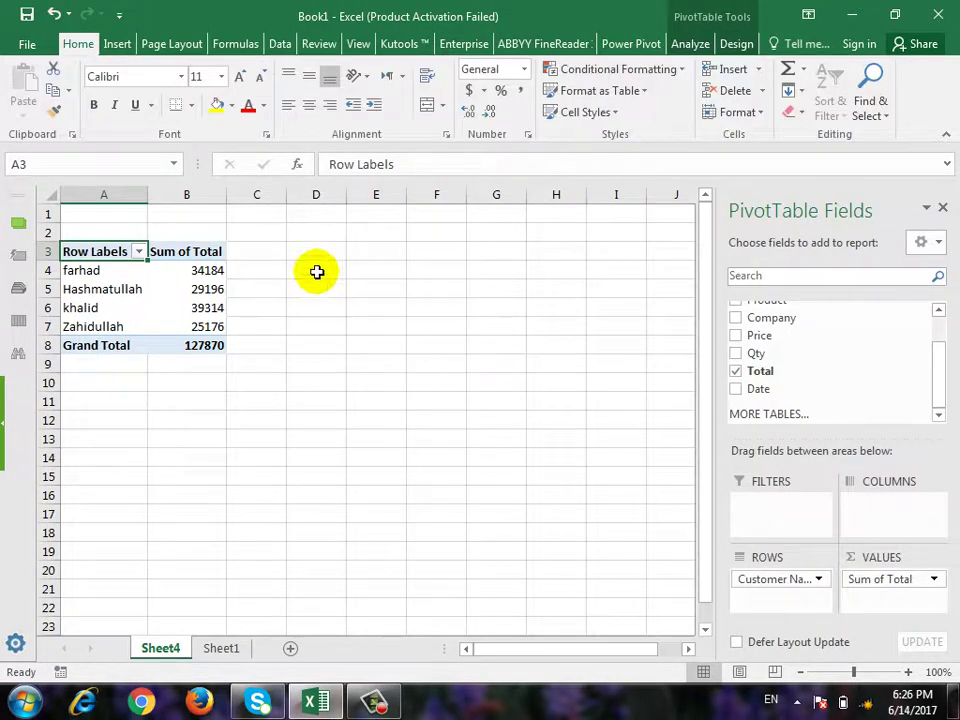
Step: Insert a Company slicer for the pivot table
left_click(131, 48)
left_click(458, 112)
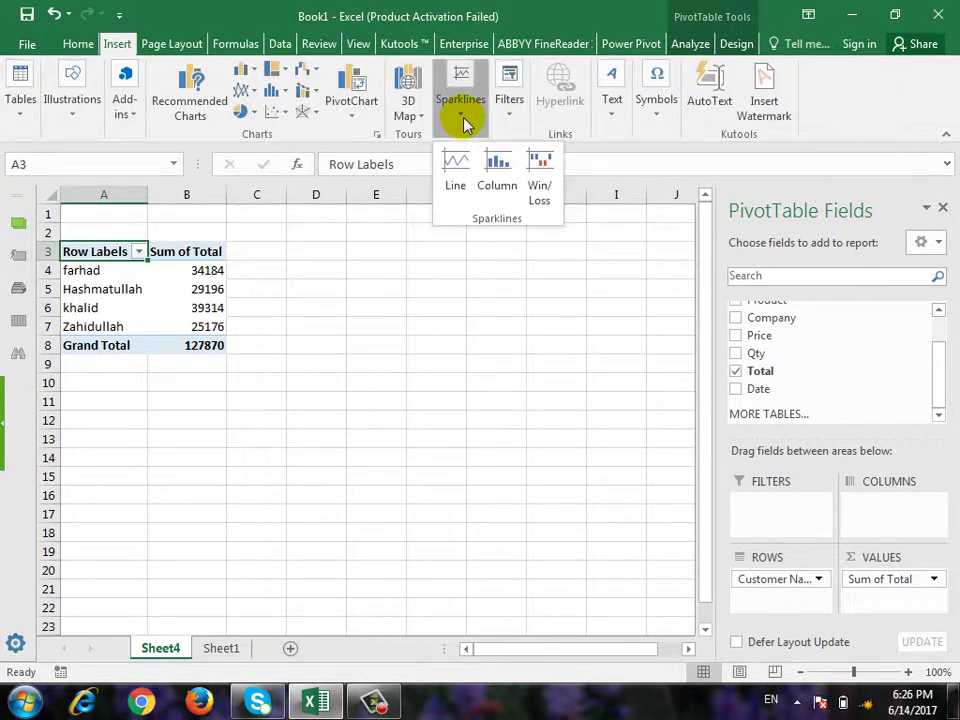
left_click(508, 118)
left_click(510, 160)
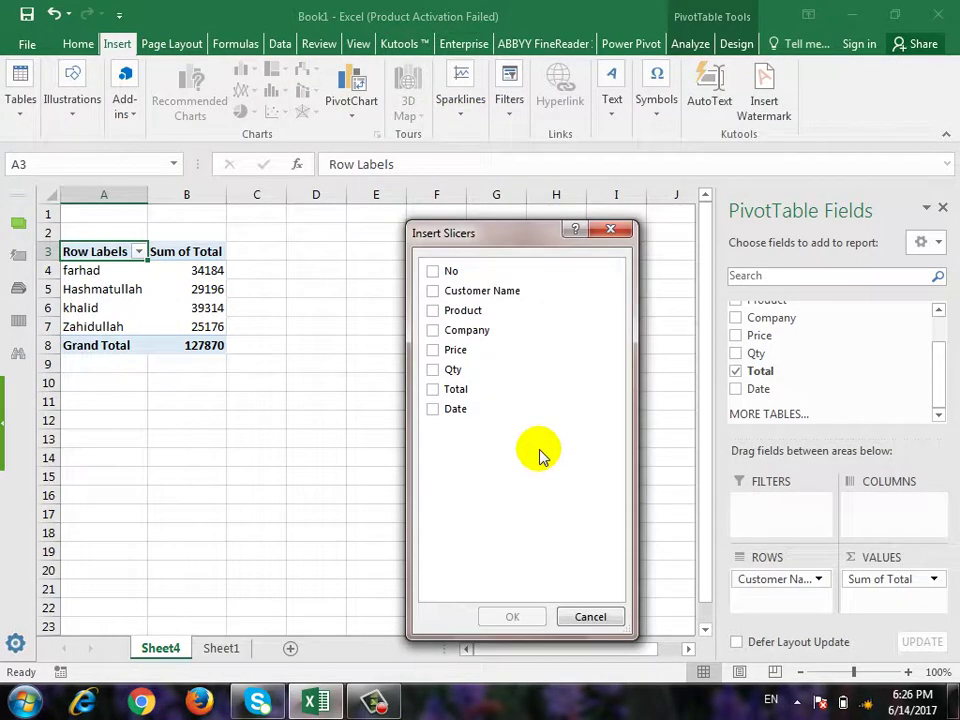
left_click(432, 331)
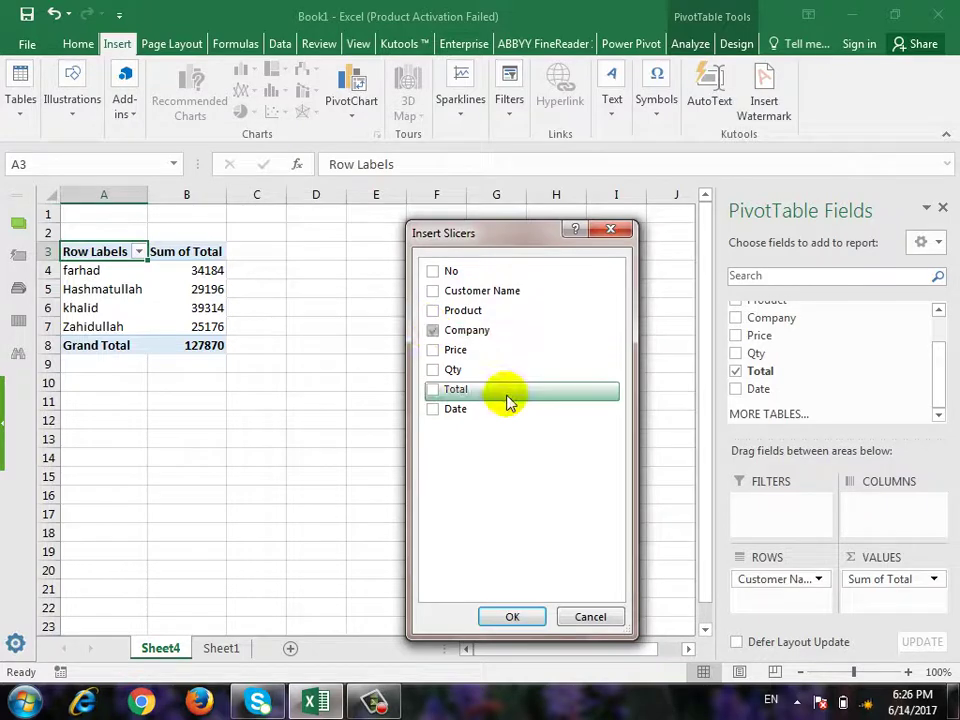
left_click(518, 613)
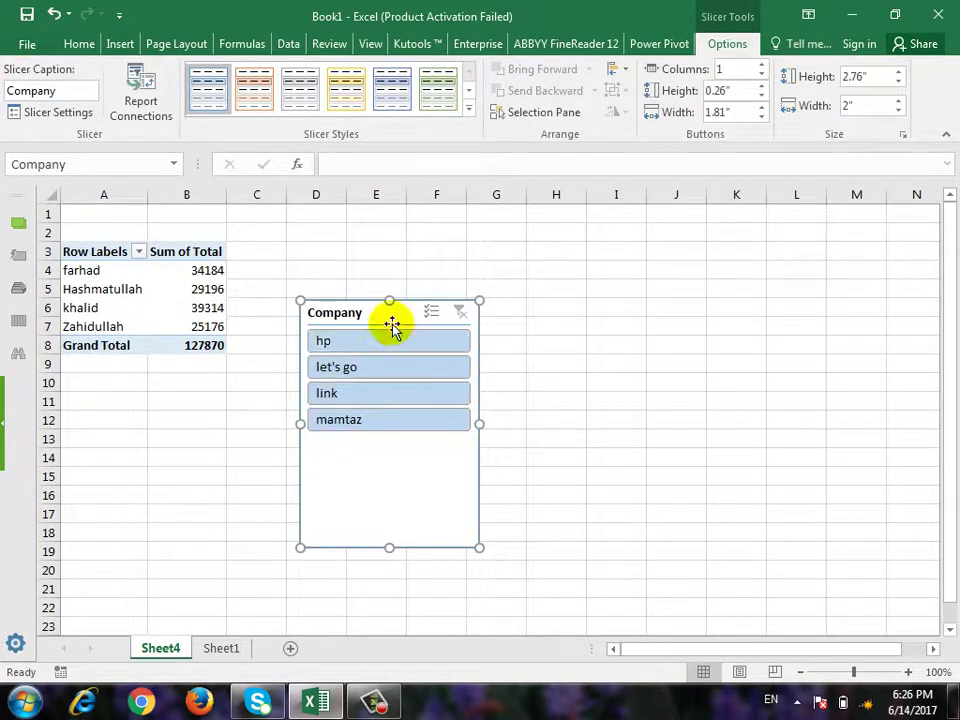
Step: Filter by companies hp, let's go, link and mamtaz, check Sheet1, then delete the Company slicer
left_click(357, 345)
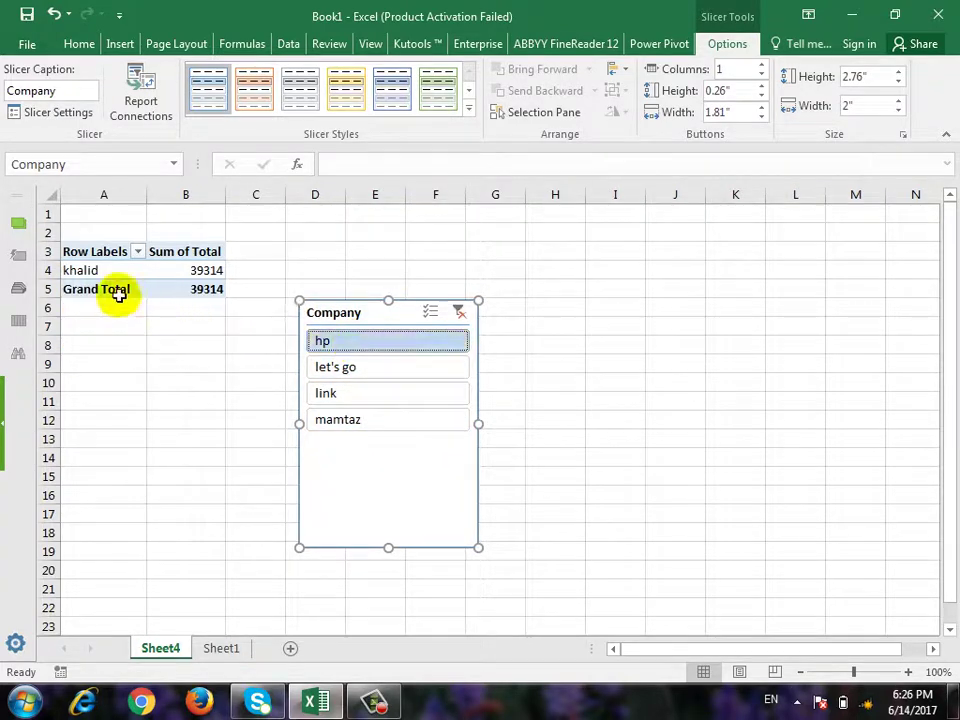
left_click(329, 372)
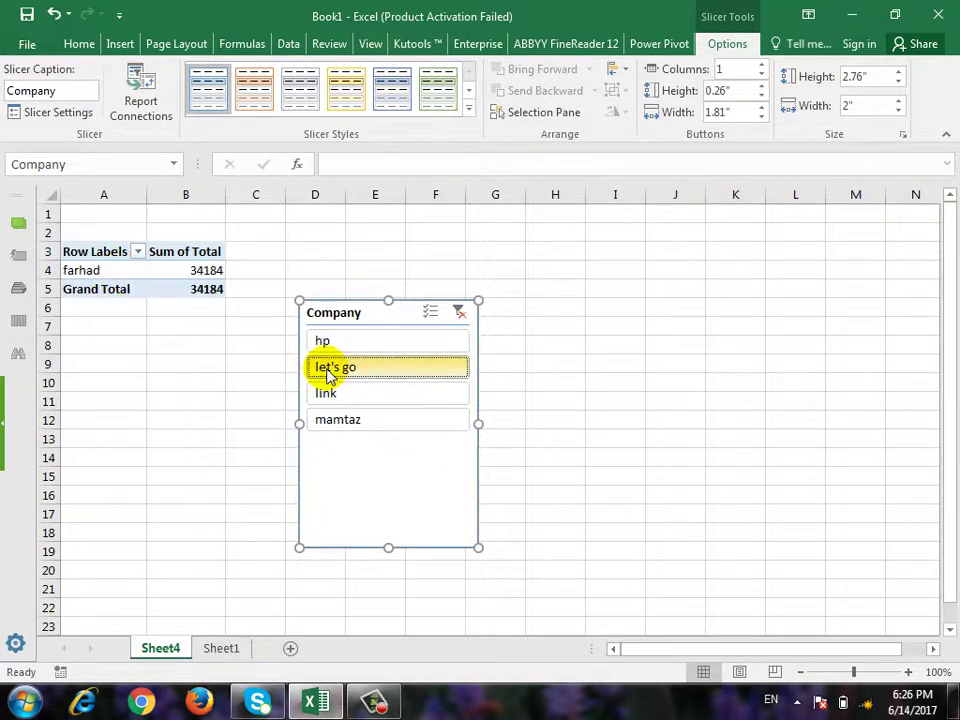
left_click(349, 394)
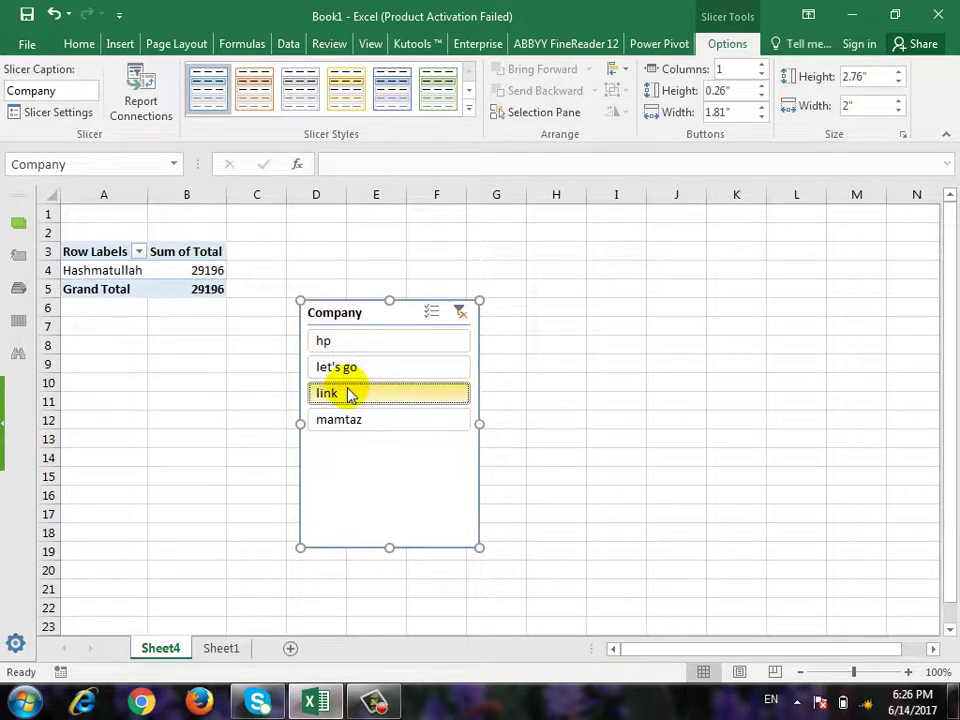
left_click(382, 428)
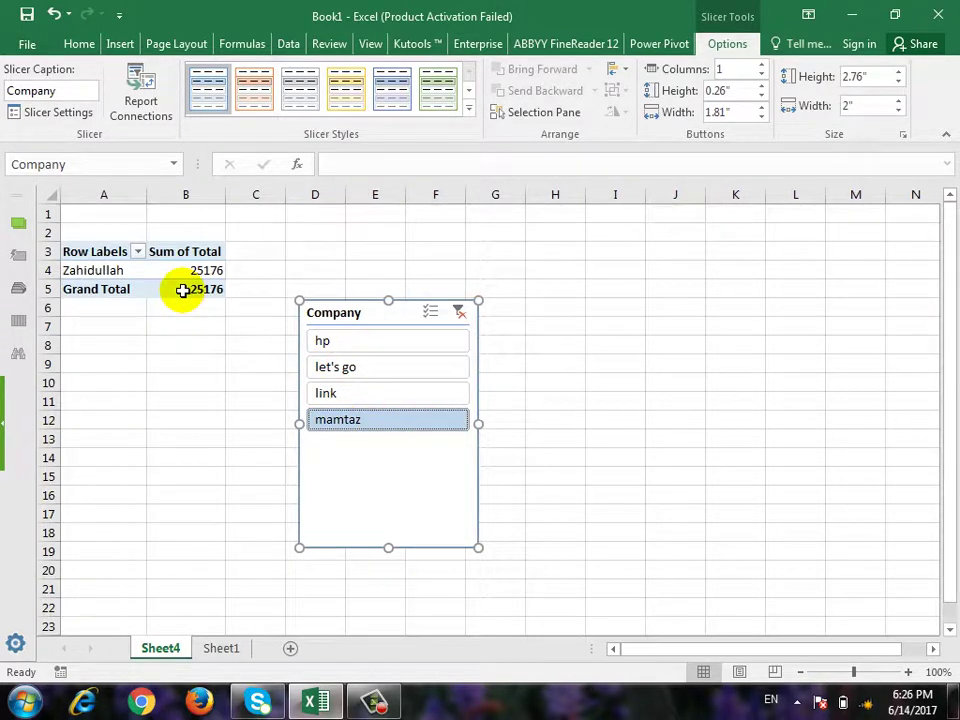
left_click(221, 648)
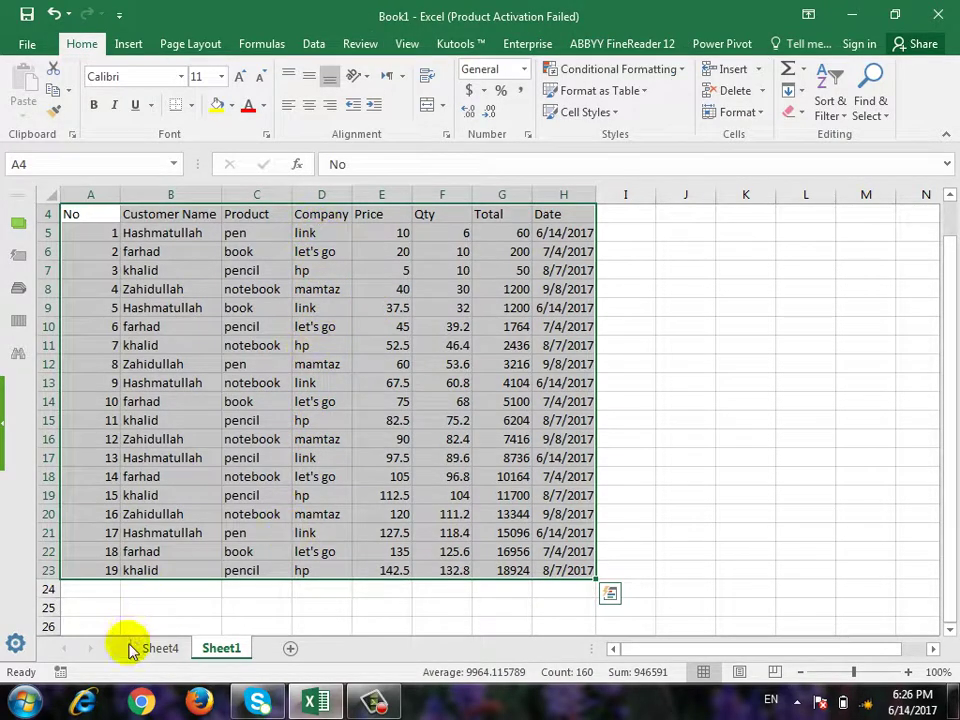
left_click(162, 648)
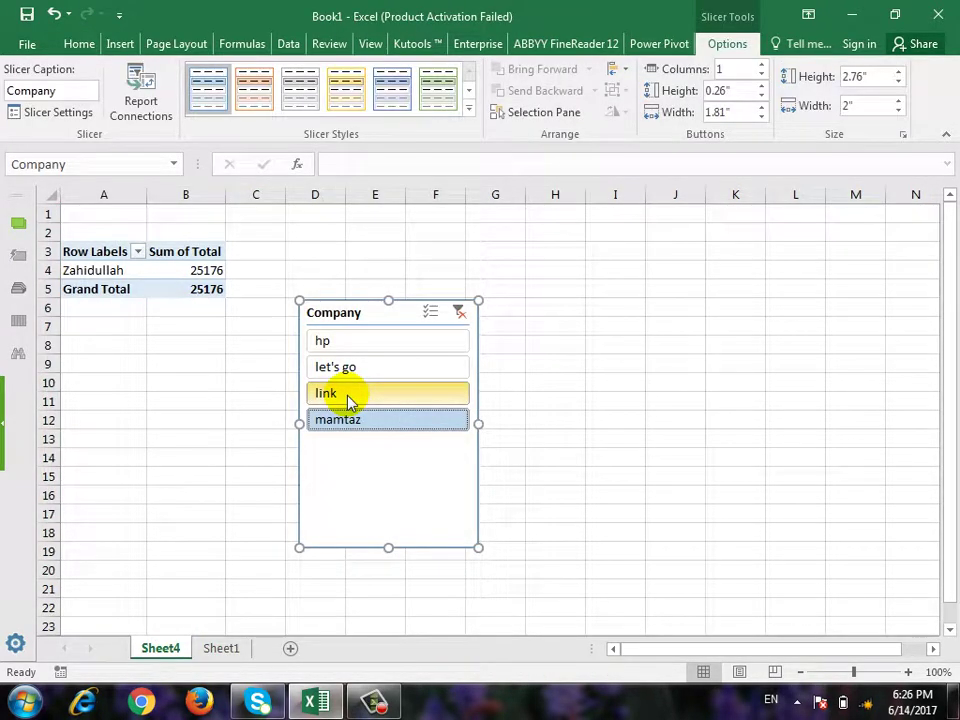
right_click(408, 493)
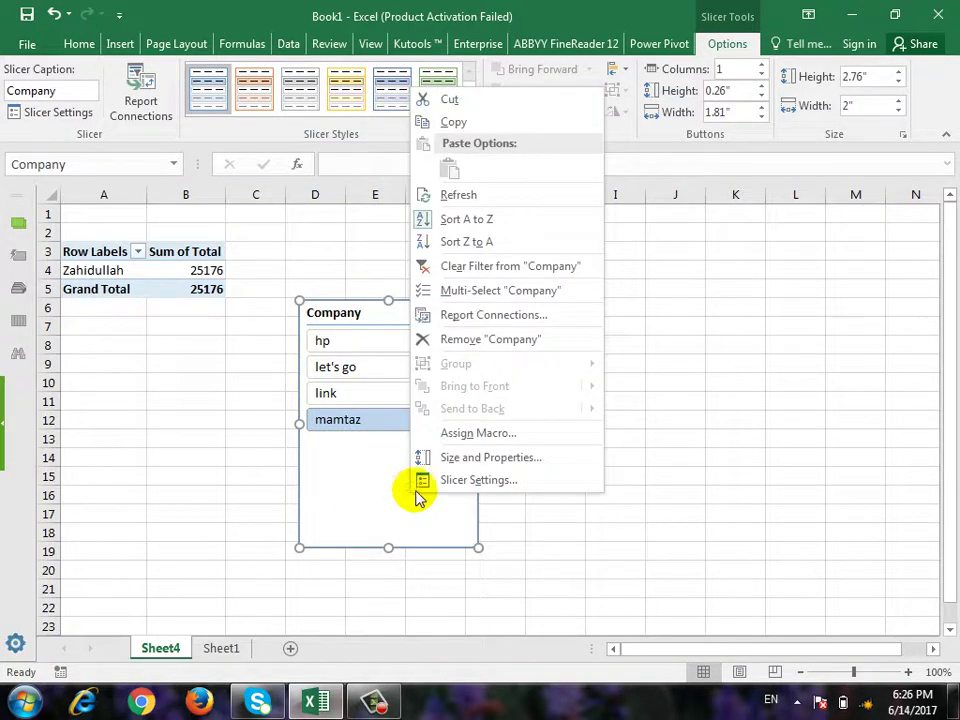
left_click(490, 340)
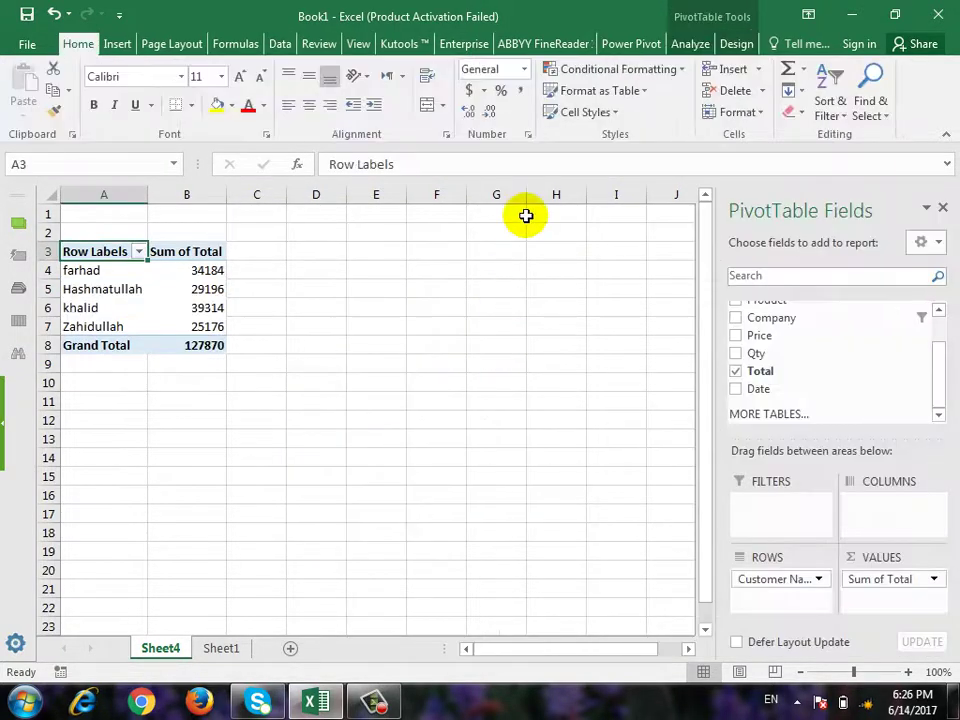
Step: Insert Customer Name, Product and Total slicers and arrange Total and Product side by side
left_click(117, 44)
left_click(502, 110)
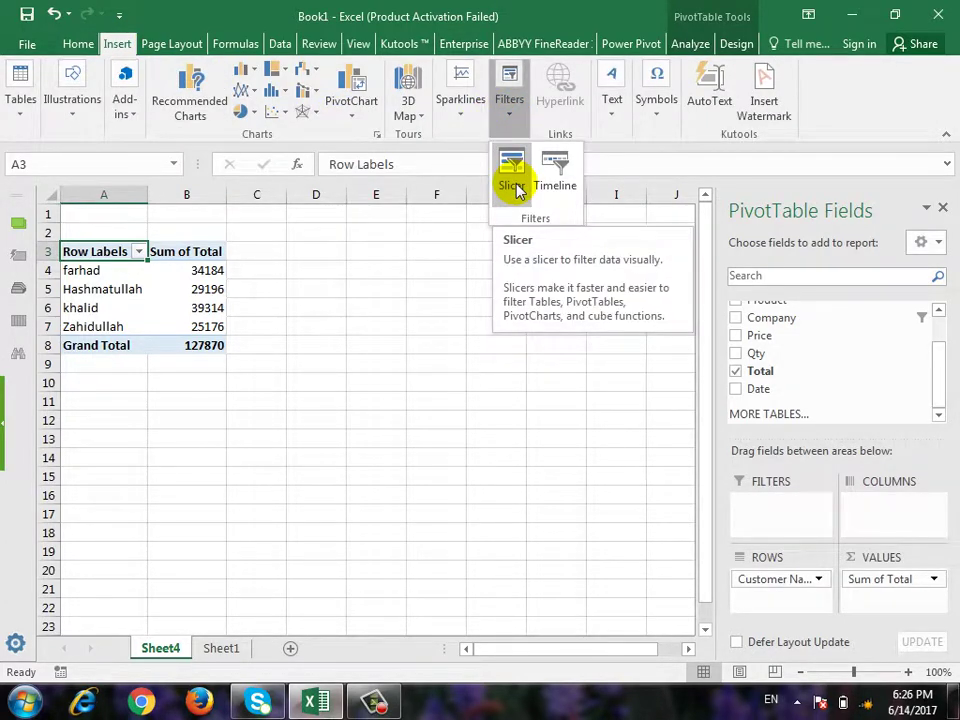
left_click(512, 185)
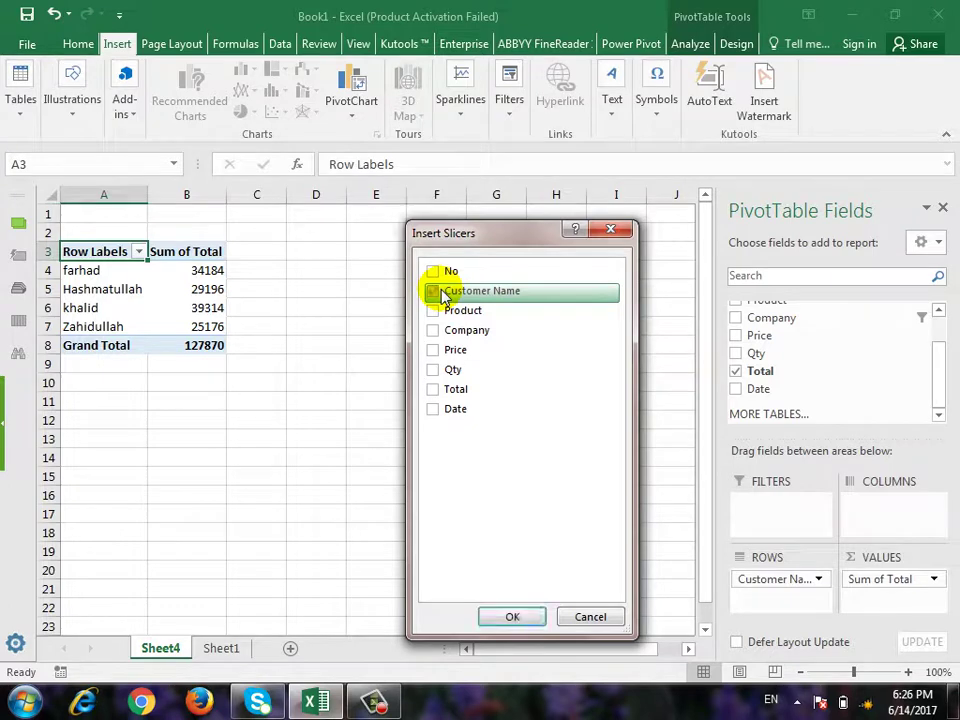
left_click(440, 292)
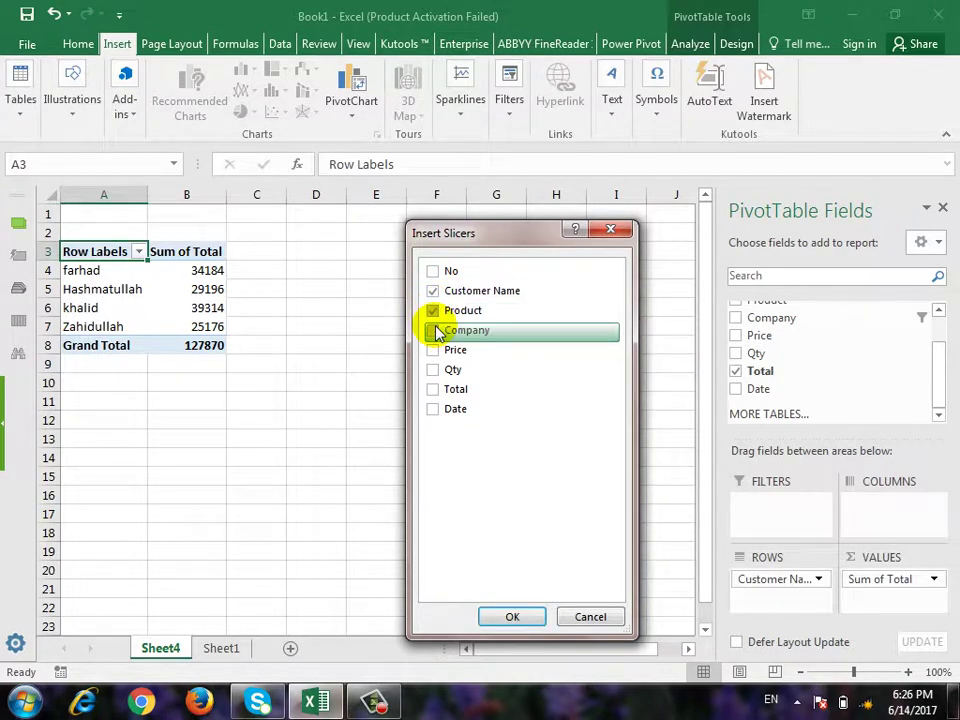
left_click(432, 389)
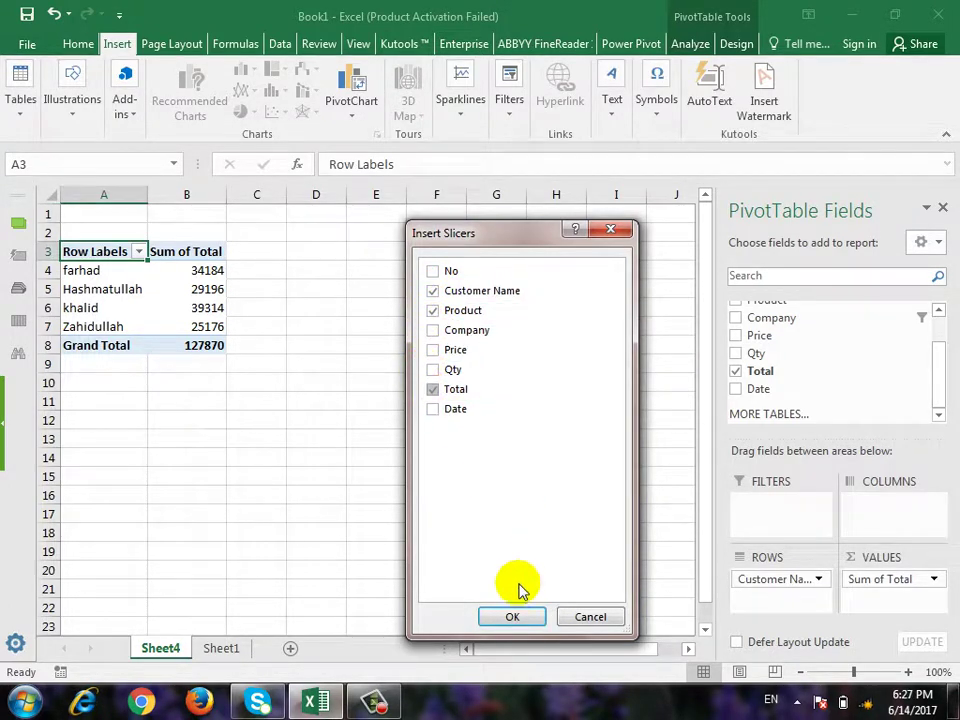
left_click(511, 618)
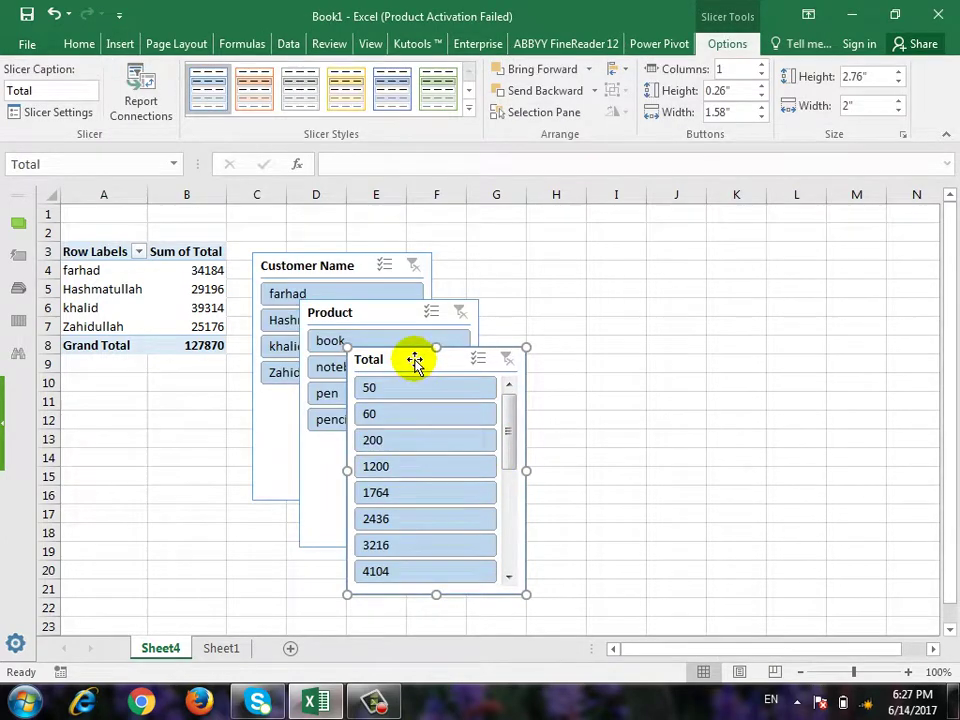
left_click_drag(414, 361, 693, 275)
mouse_move(331, 316)
left_mouse_down()
mouse_move(495, 265)
mouse_move(467, 274)
left_mouse_up()
Step: Filter the pivot by customer and product, ending on Hashmatullah's notebook sales of 4104
left_click(302, 294)
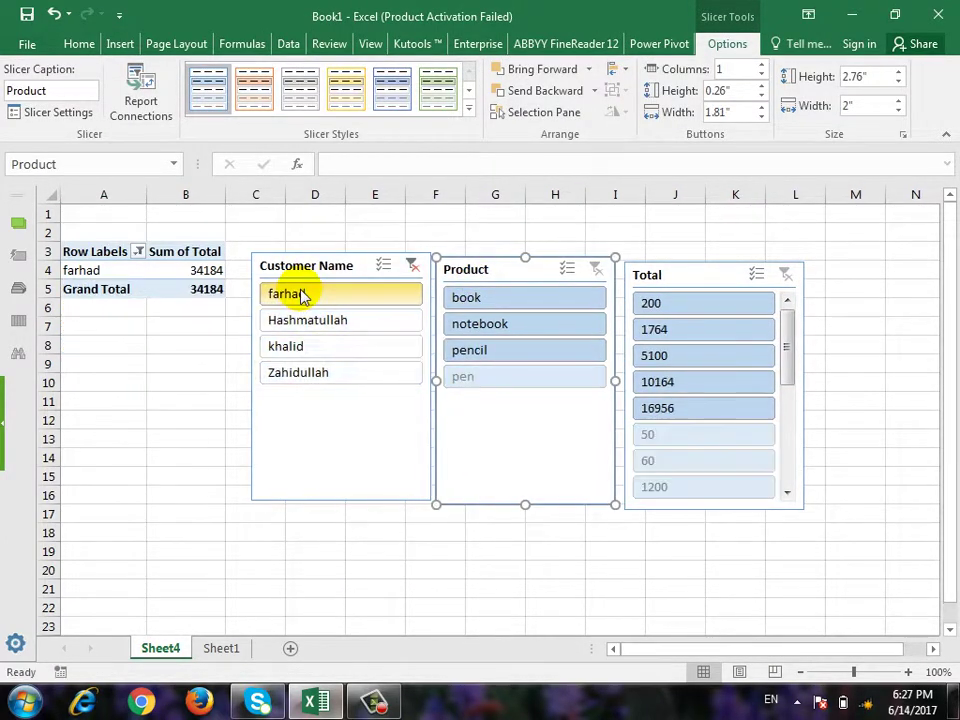
left_click(477, 300)
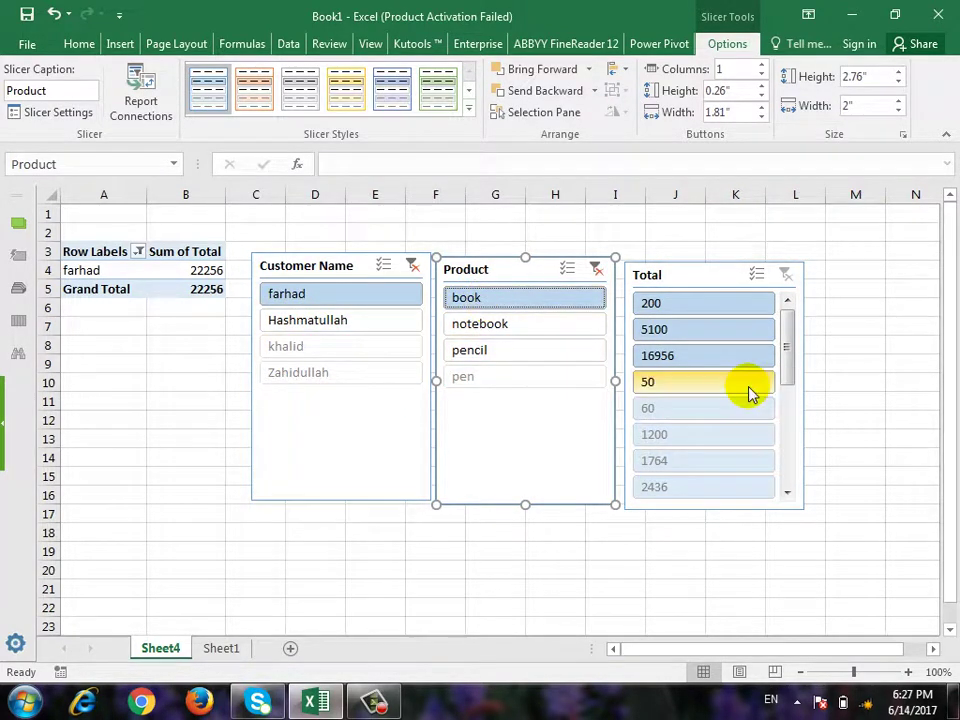
mouse_move(789, 332)
left_mouse_down()
mouse_move(790, 376)
mouse_move(786, 339)
left_mouse_up()
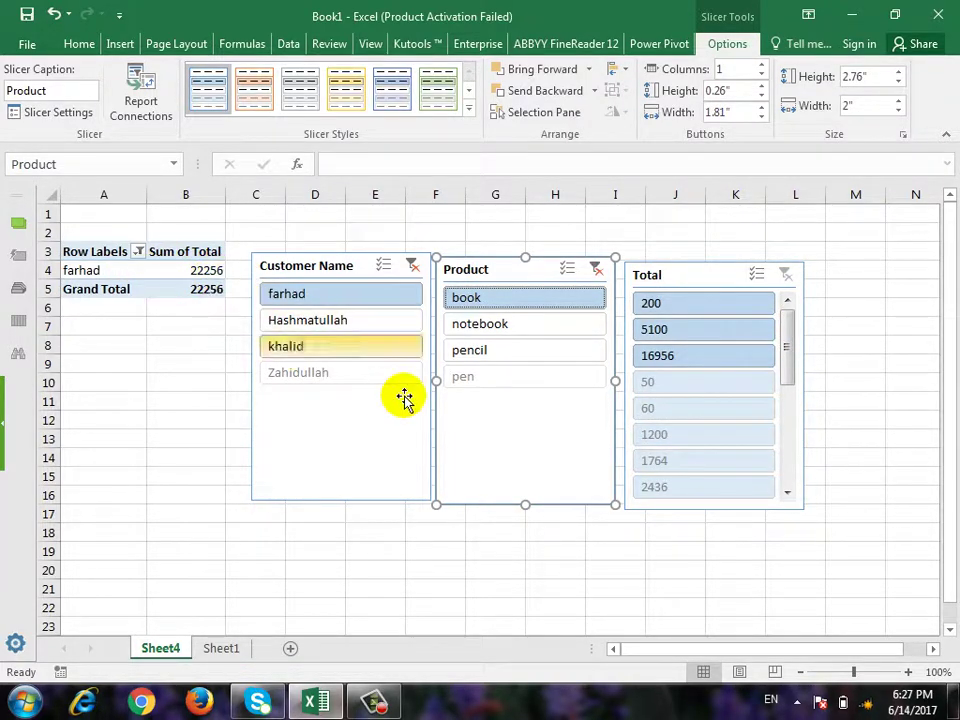
left_click(299, 329)
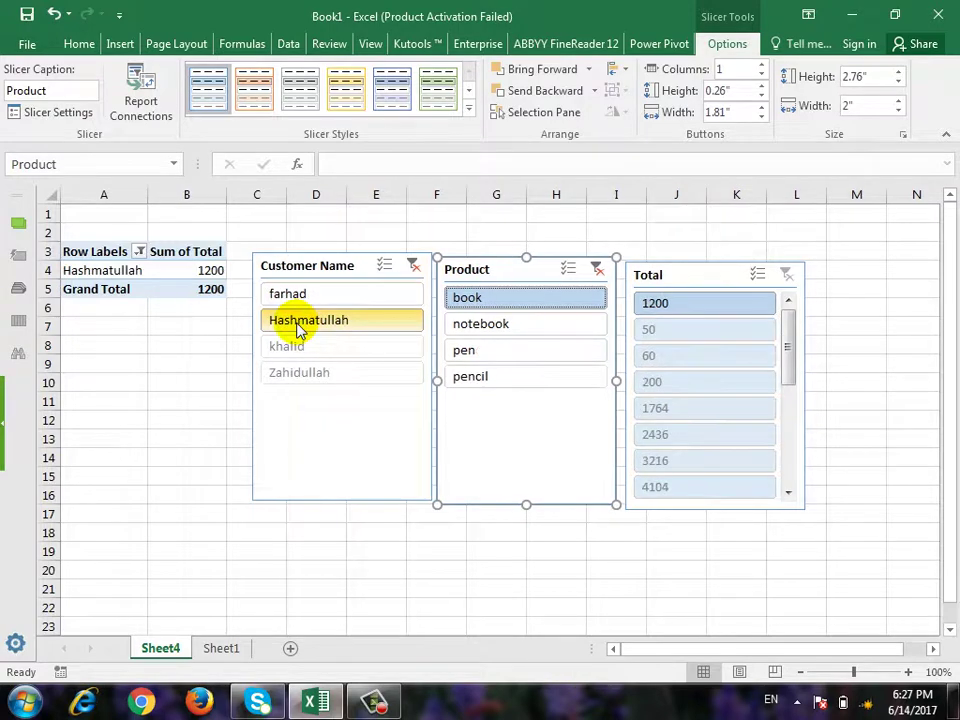
left_click(487, 334)
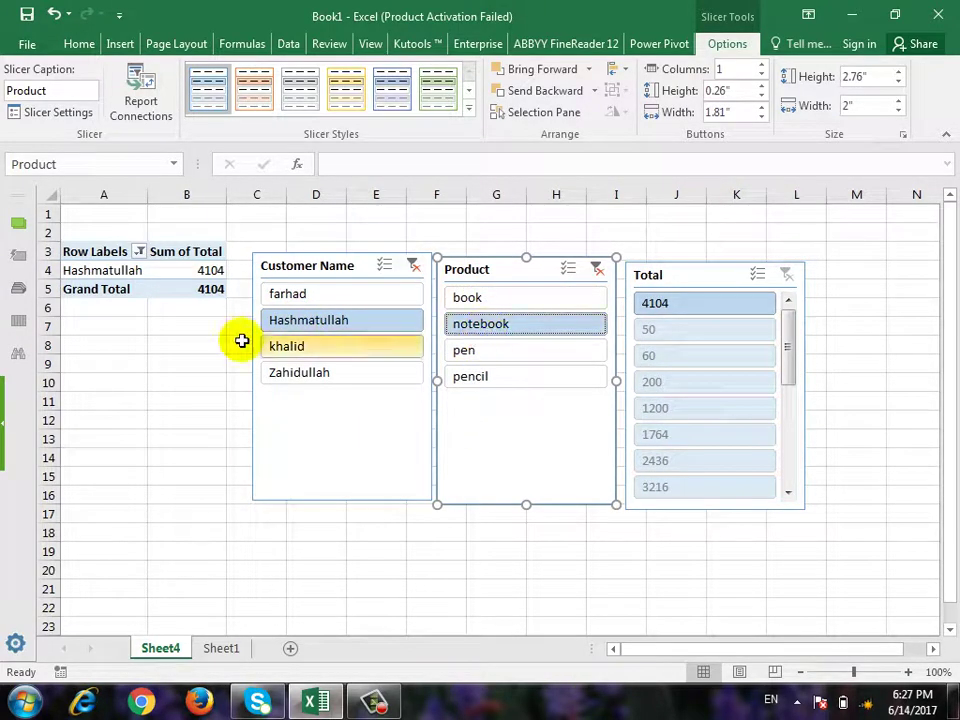
Step: Remove the Customer Name slicer, leaving Product and Total
mouse_move(190, 271)
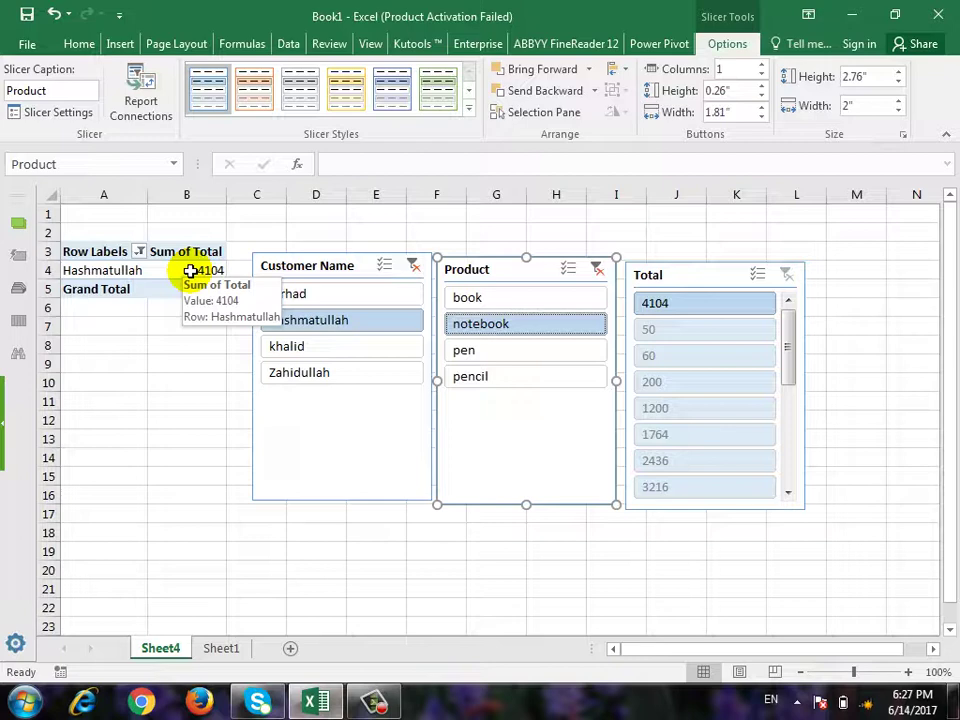
right_click(326, 467)
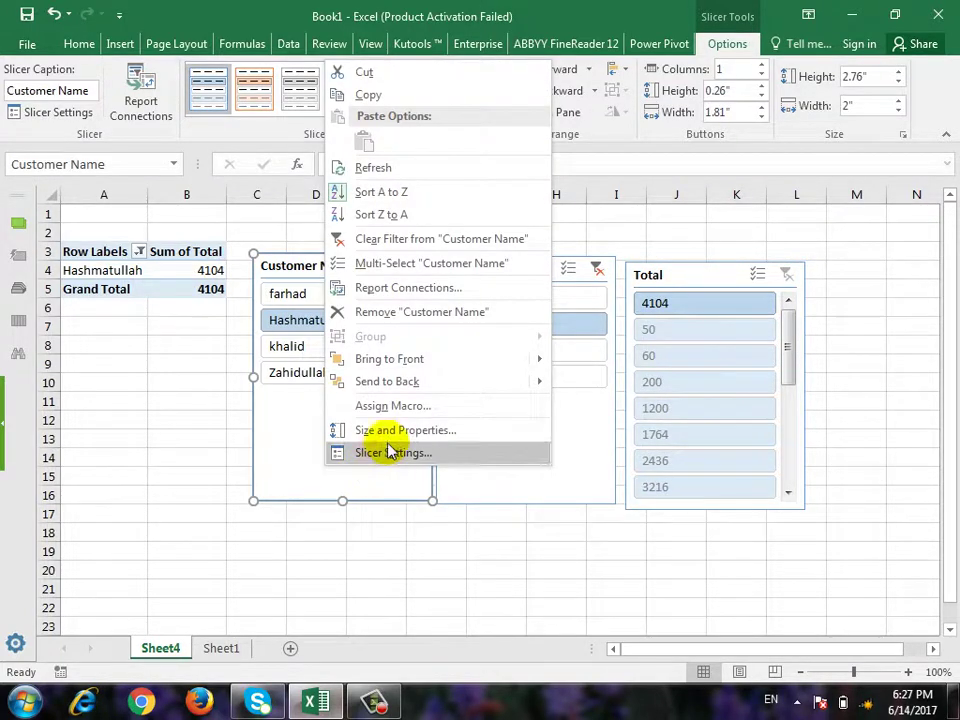
left_click(420, 312)
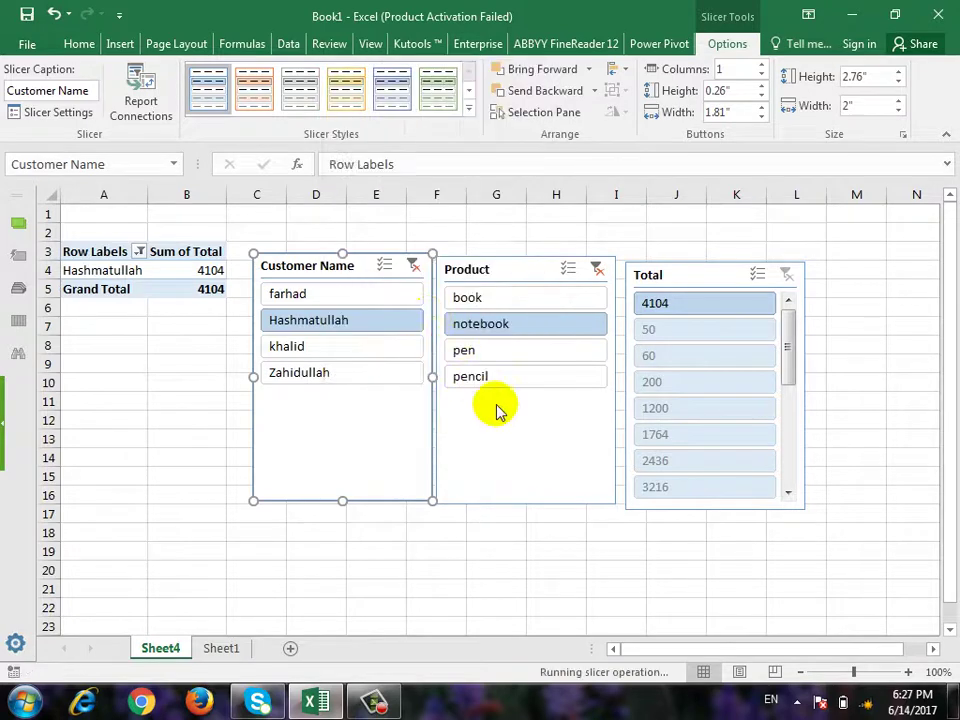
right_click(522, 450)
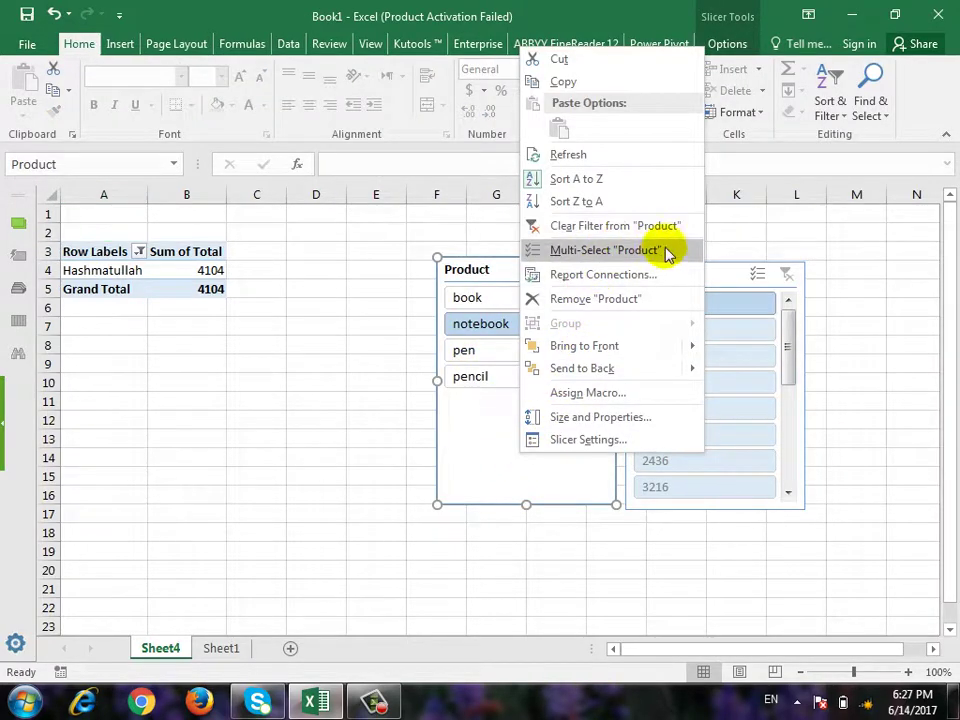
Step: Remove the Product and Total slicers so the pivot shows the customer's 29196 total
left_click(645, 298)
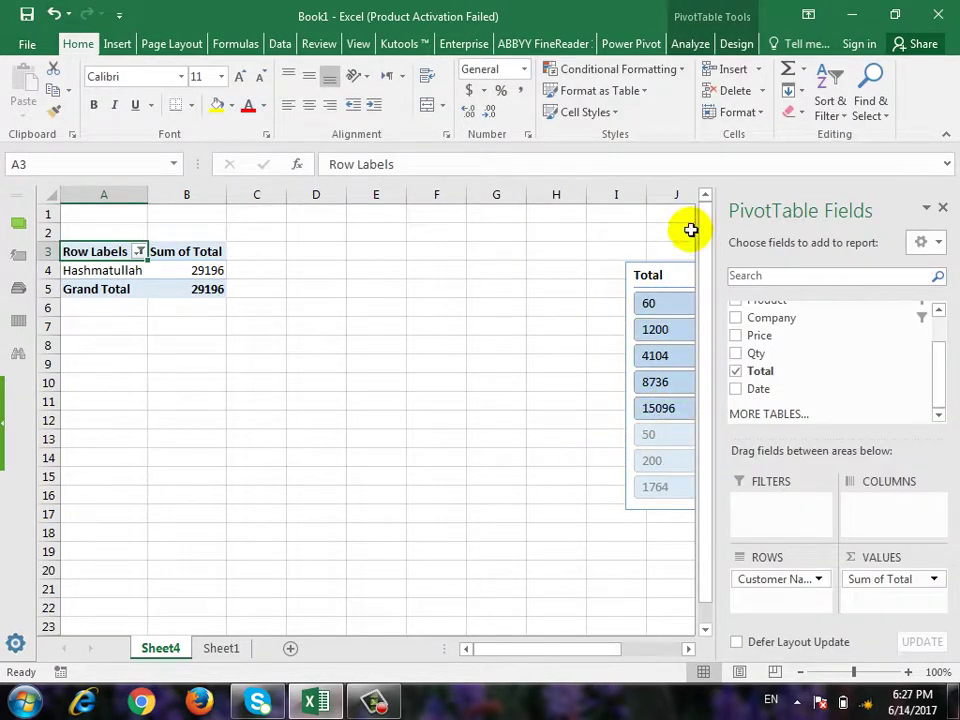
left_click_drag(660, 275, 463, 283)
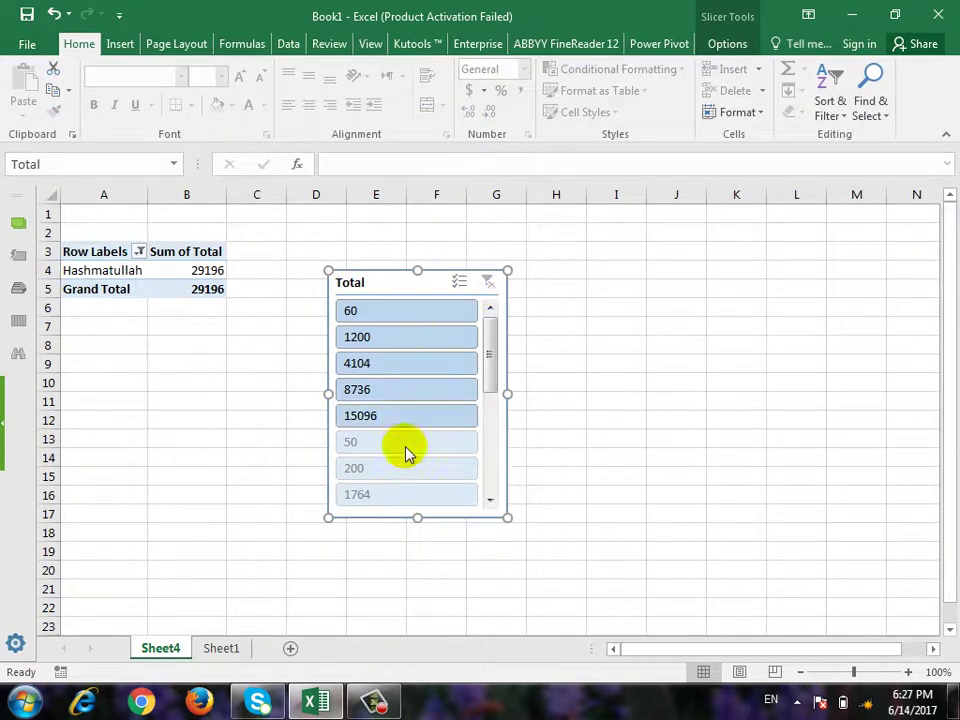
right_click(470, 355)
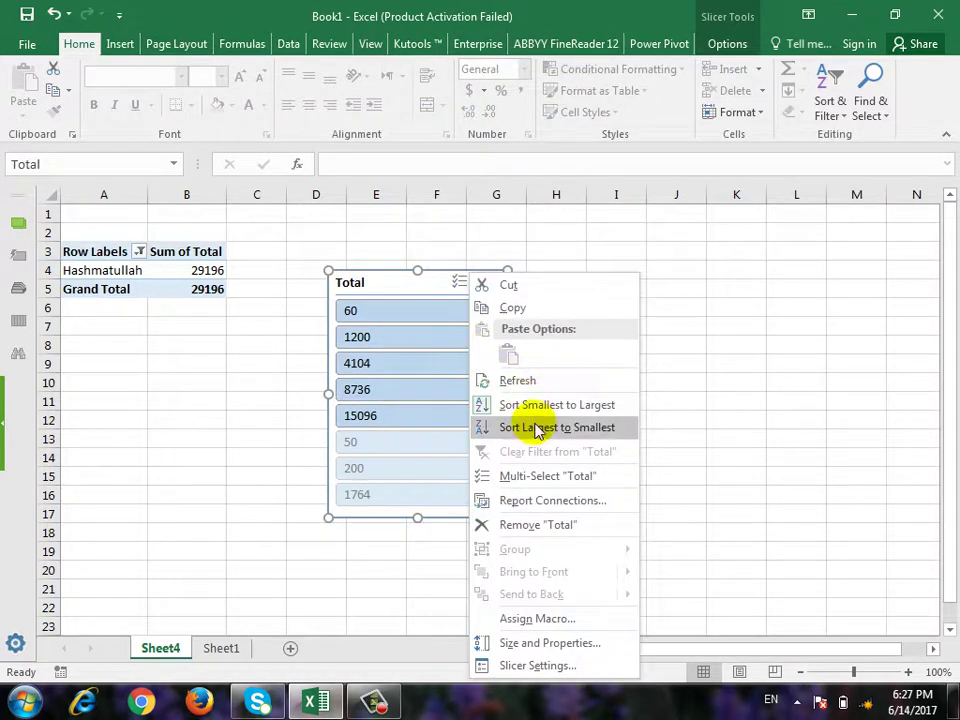
left_click(540, 524)
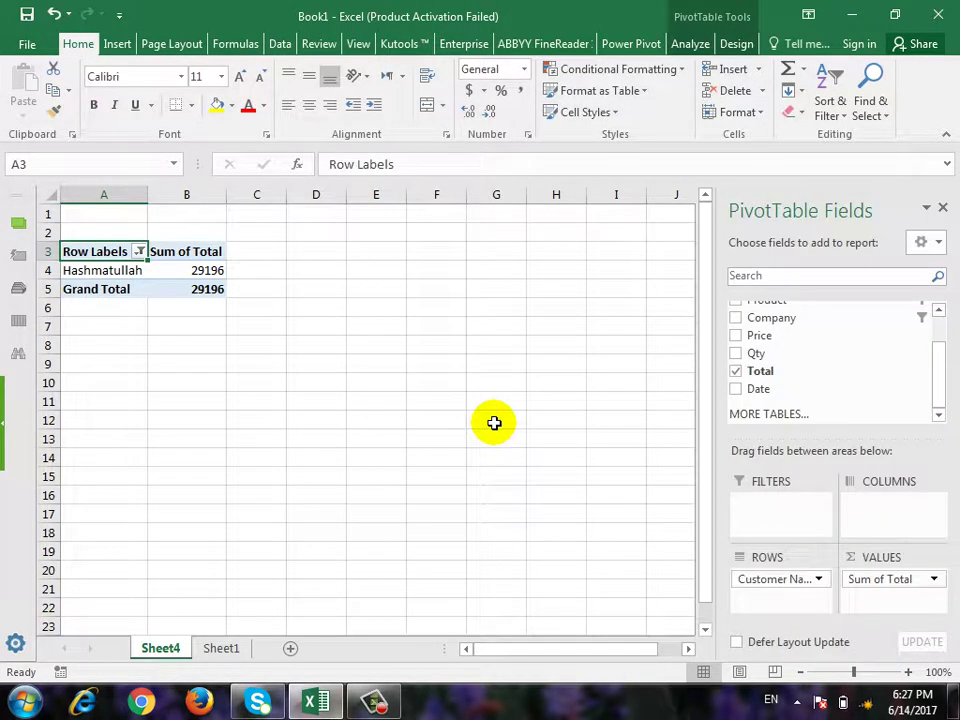
left_click(116, 45)
left_click(509, 105)
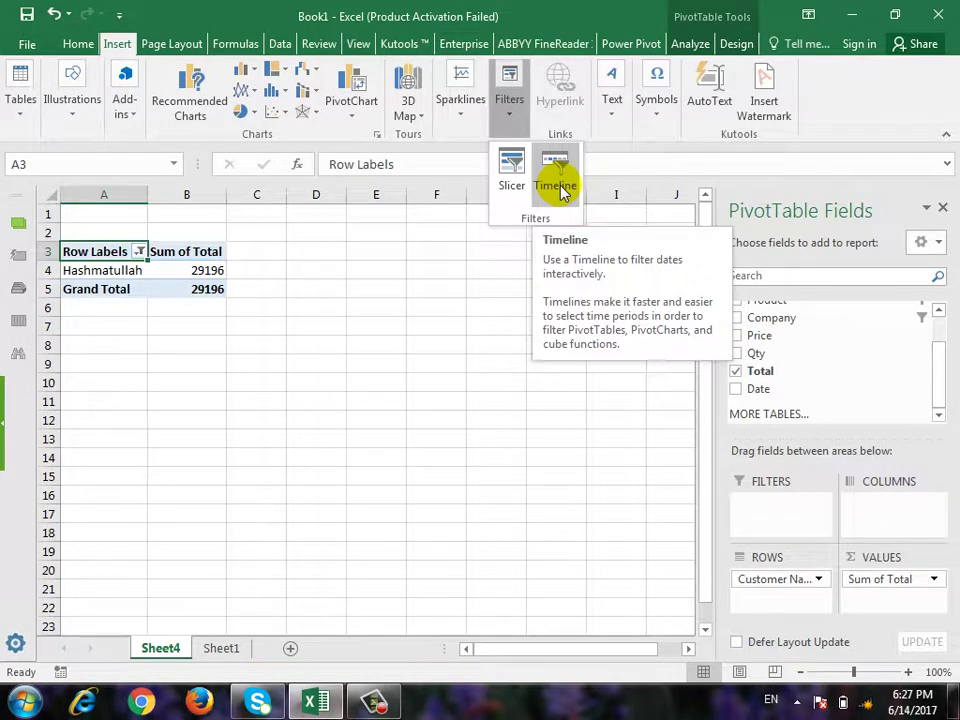
Step: Delete Sheet4 permanently
right_click(170, 650)
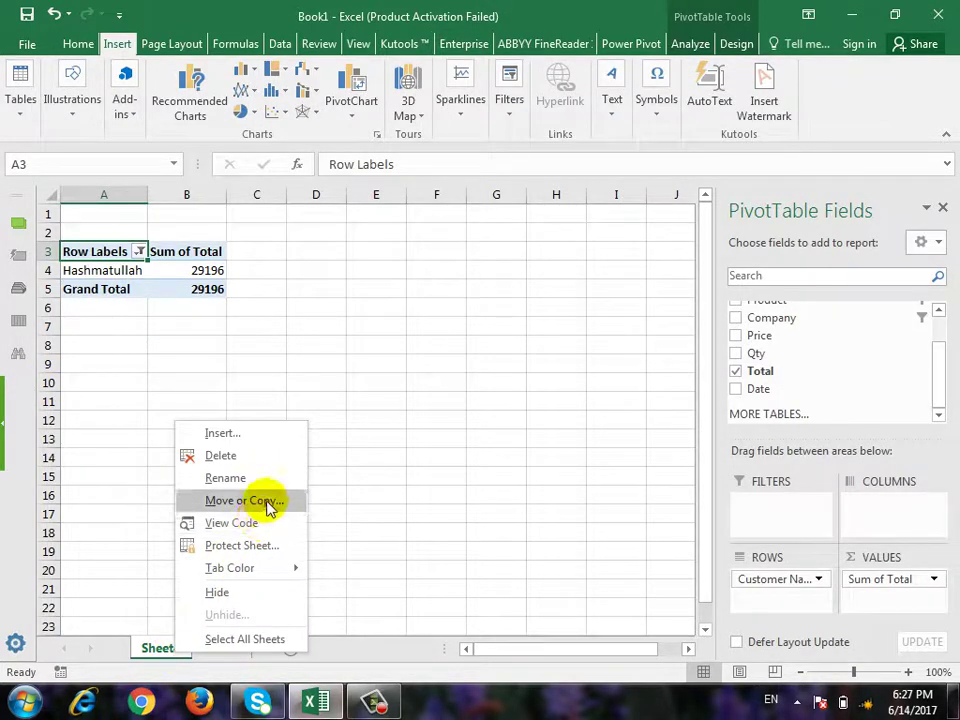
left_click(259, 457)
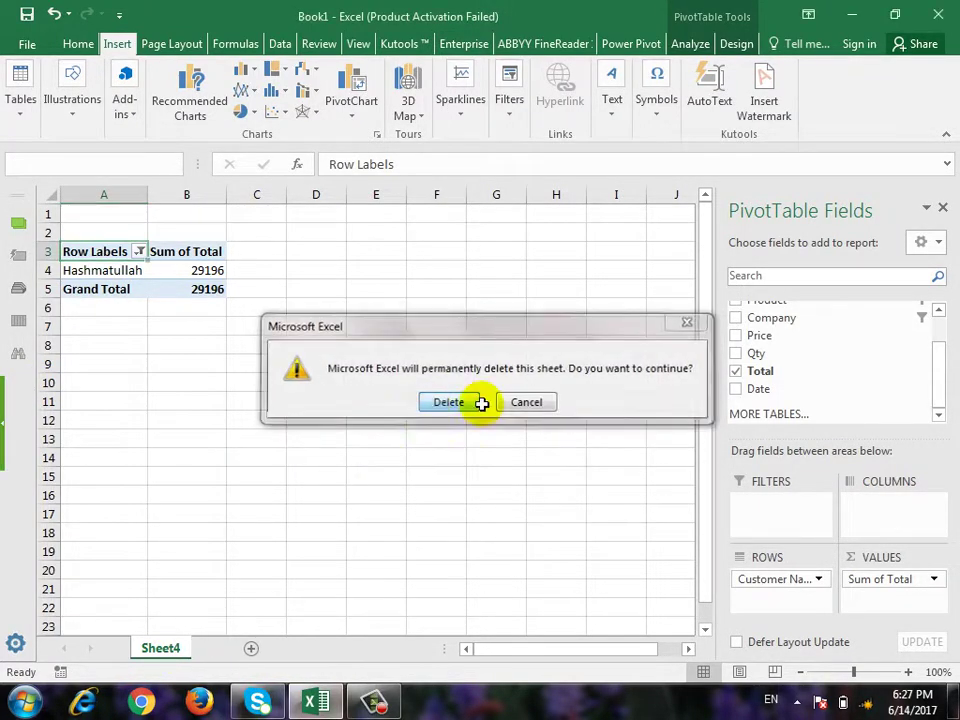
left_click(474, 401)
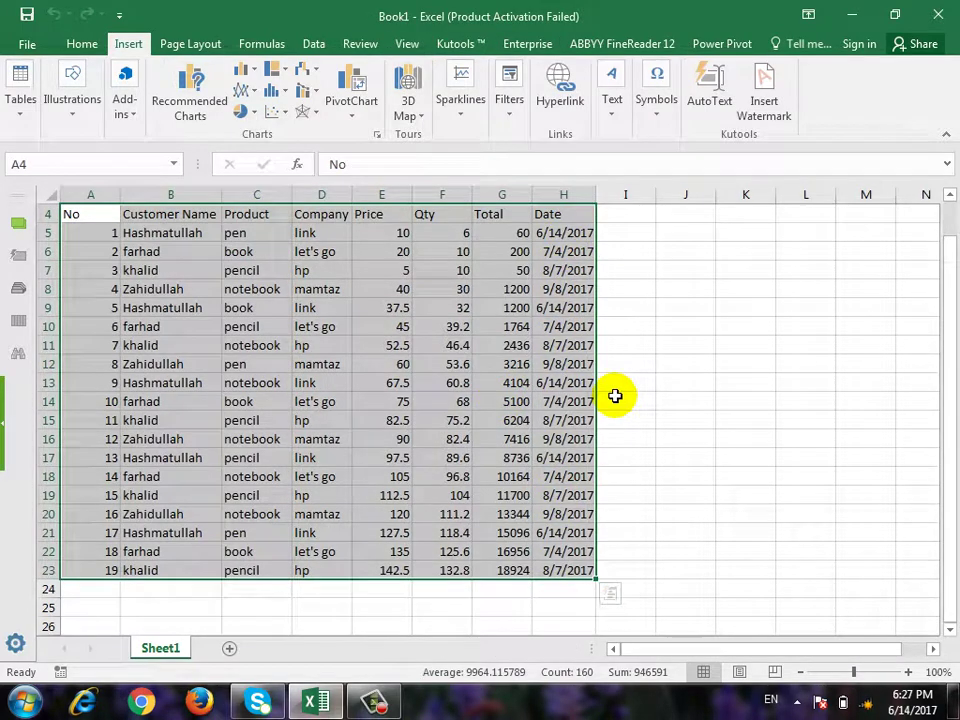
Step: Build a PivotTable on Sheet5 from Sheet1 data with Customer Name rows and Sum of Total
left_click(20, 100)
left_click(30, 152)
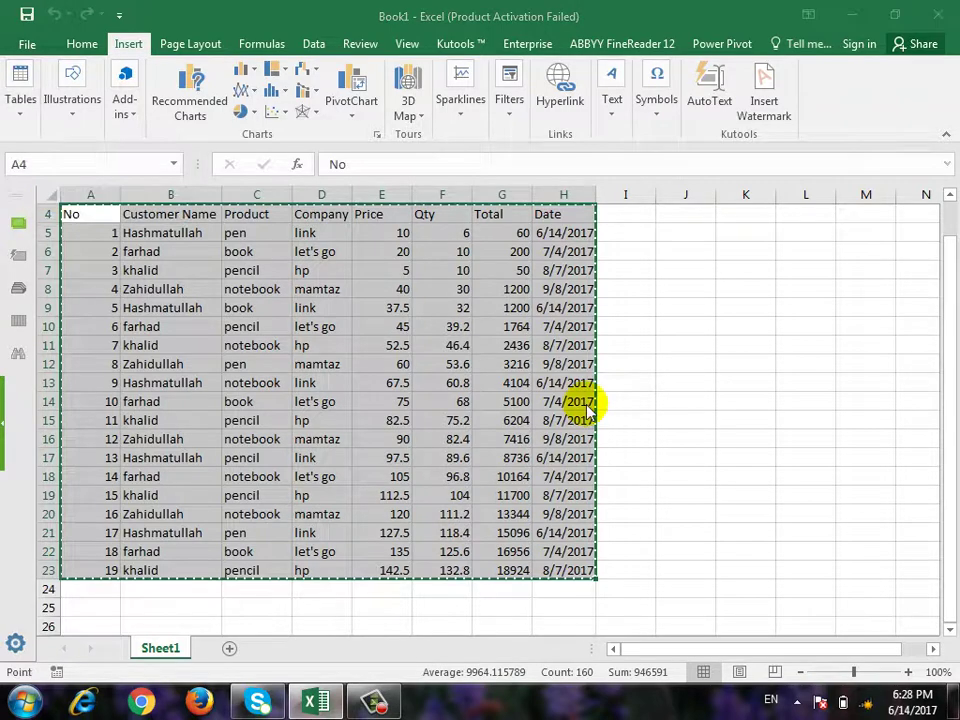
left_click(580, 537)
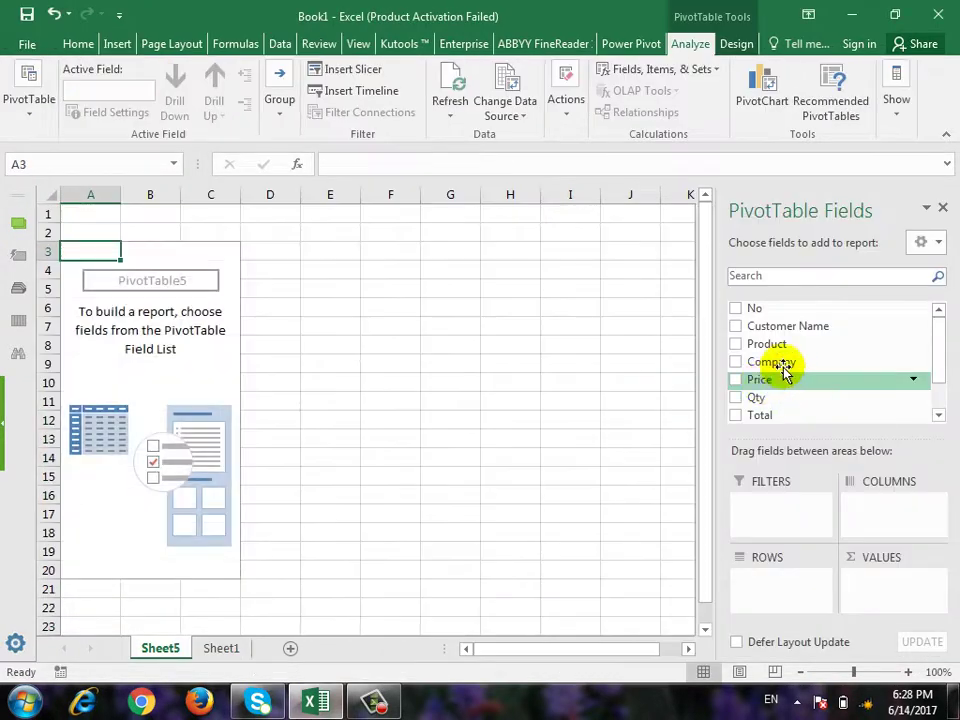
mouse_move(788, 326)
left_mouse_down()
mouse_move(803, 480)
mouse_move(789, 590)
left_mouse_up()
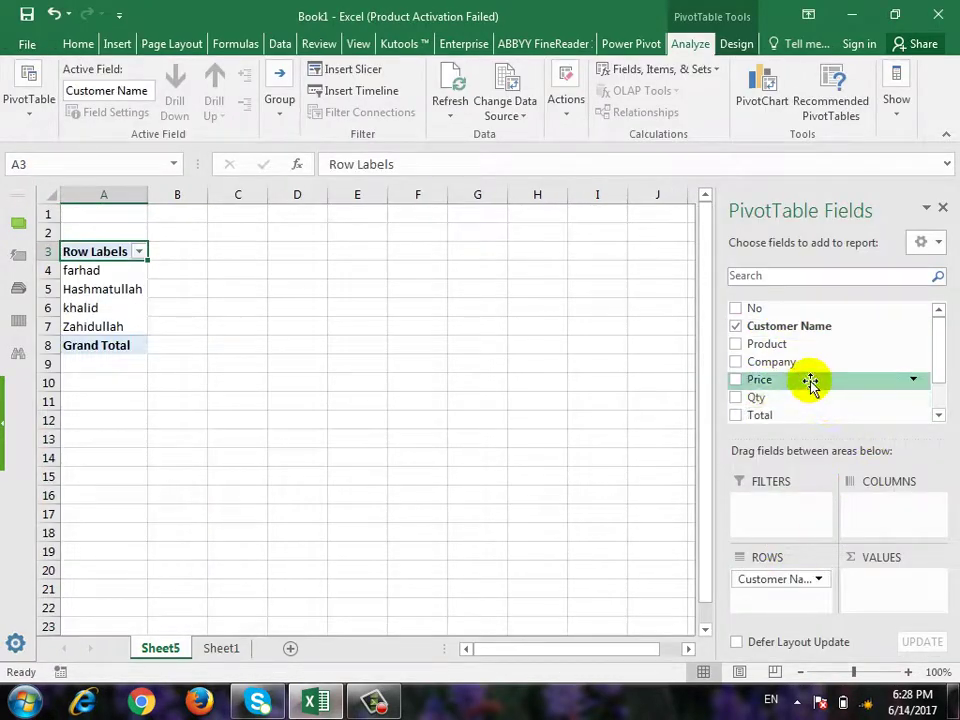
scroll(900, 388, "down", 1)
left_click_drag(775, 388, 905, 590)
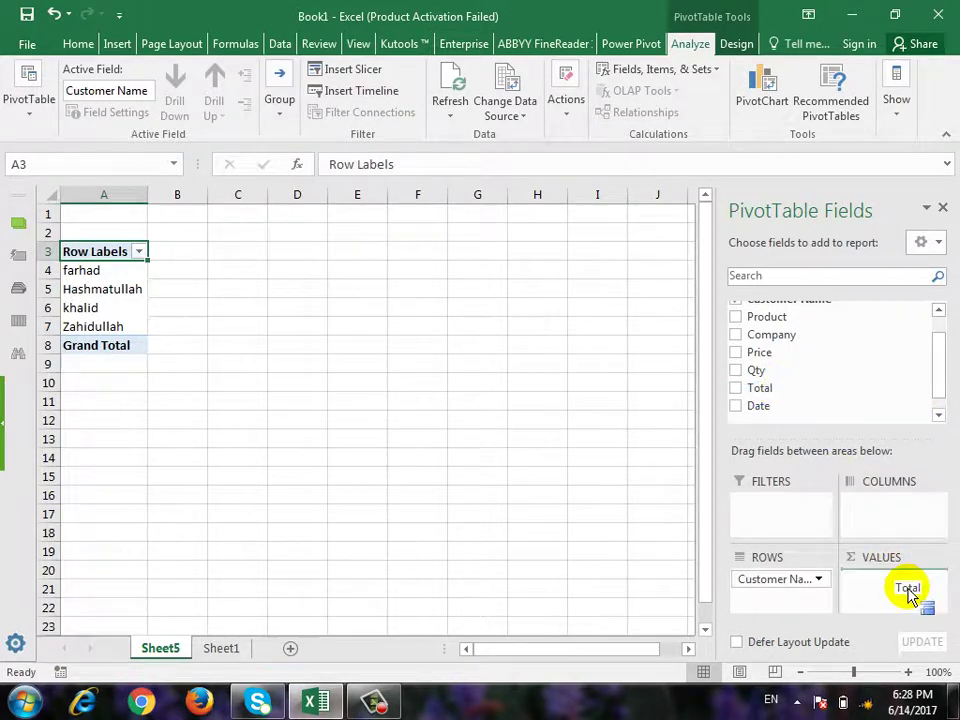
left_click(76, 43)
left_click(104, 45)
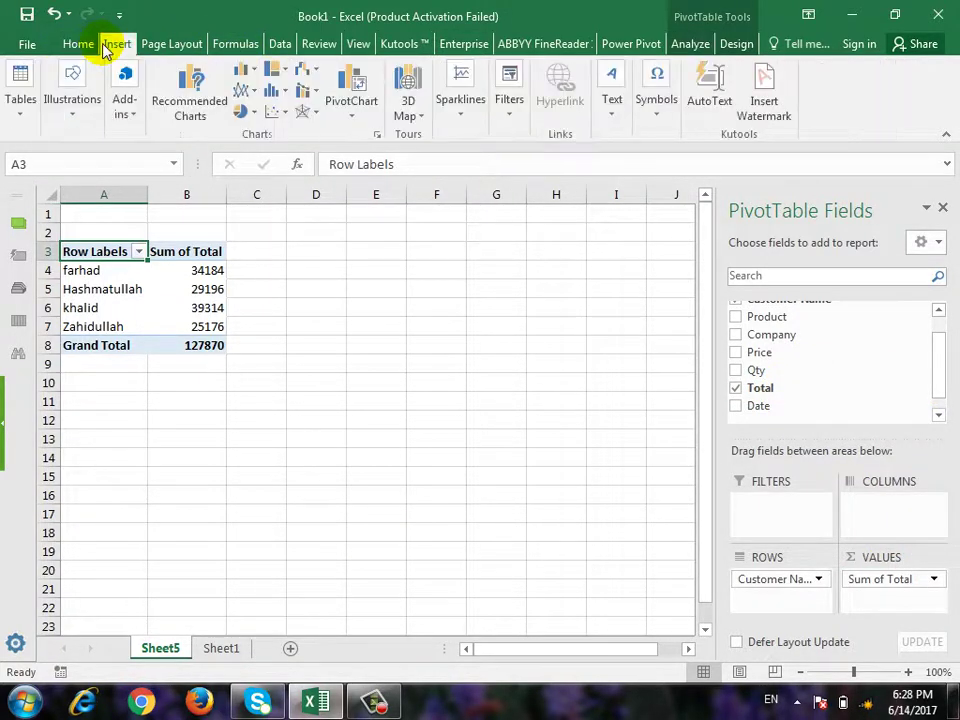
Step: Add a Date timeline to the Sheet5 PivotTable, showing 2017 by months
left_click(517, 120)
left_click(555, 176)
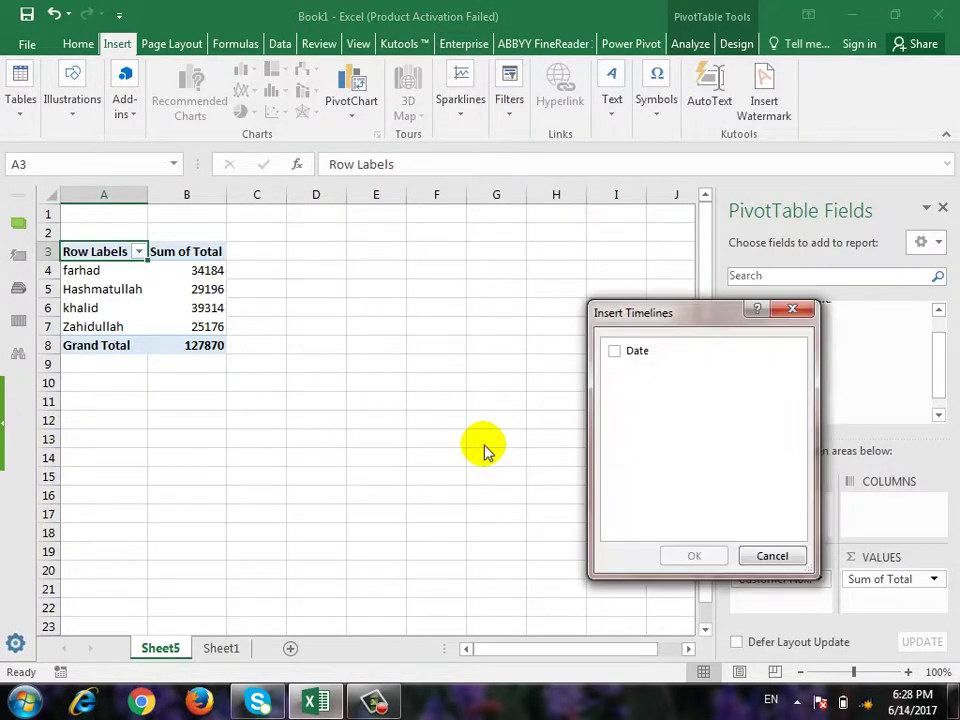
left_click_drag(634, 310, 469, 286)
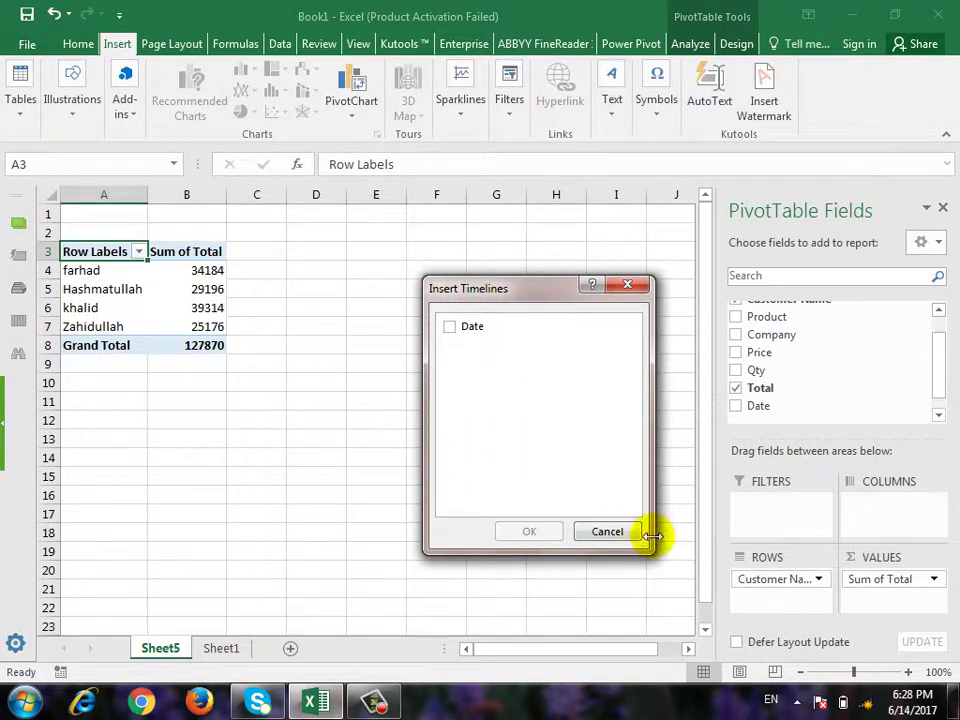
key("Escape")
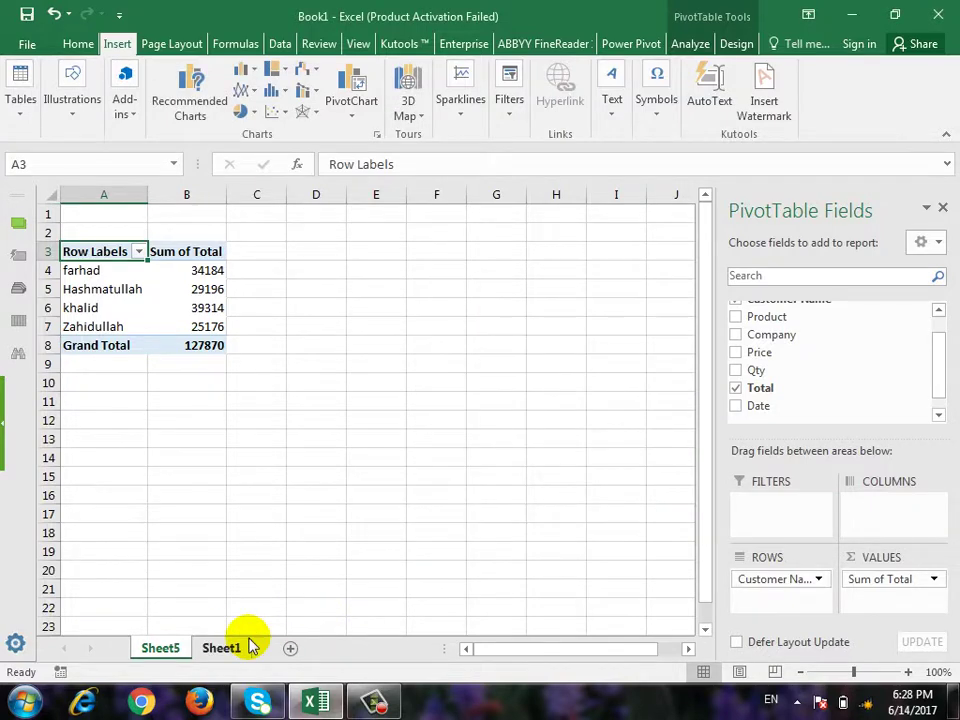
left_click(240, 648)
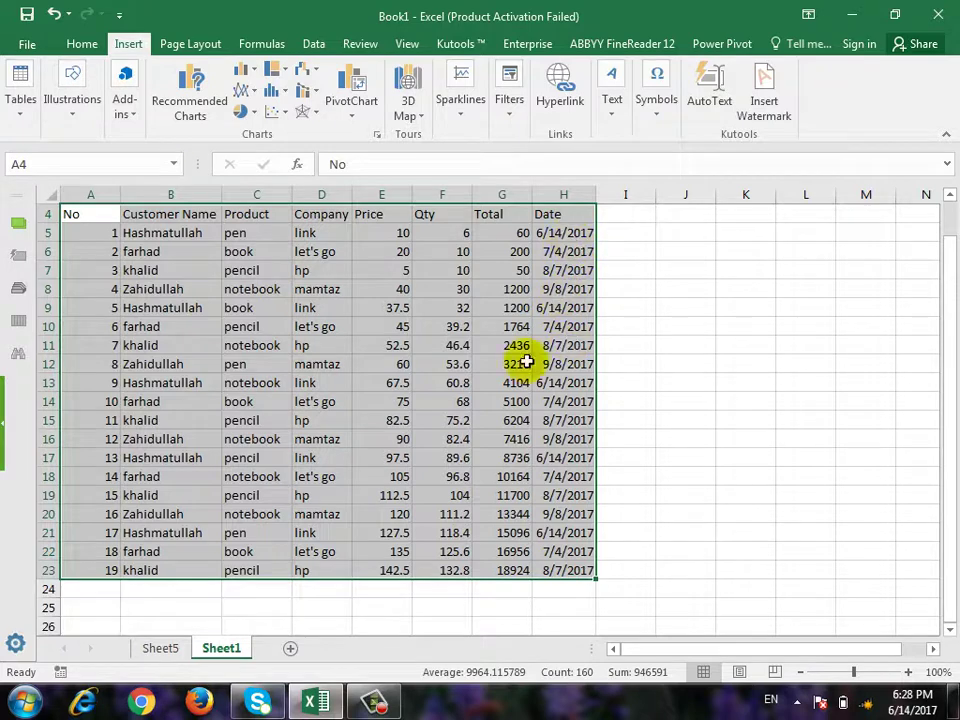
left_click(162, 649)
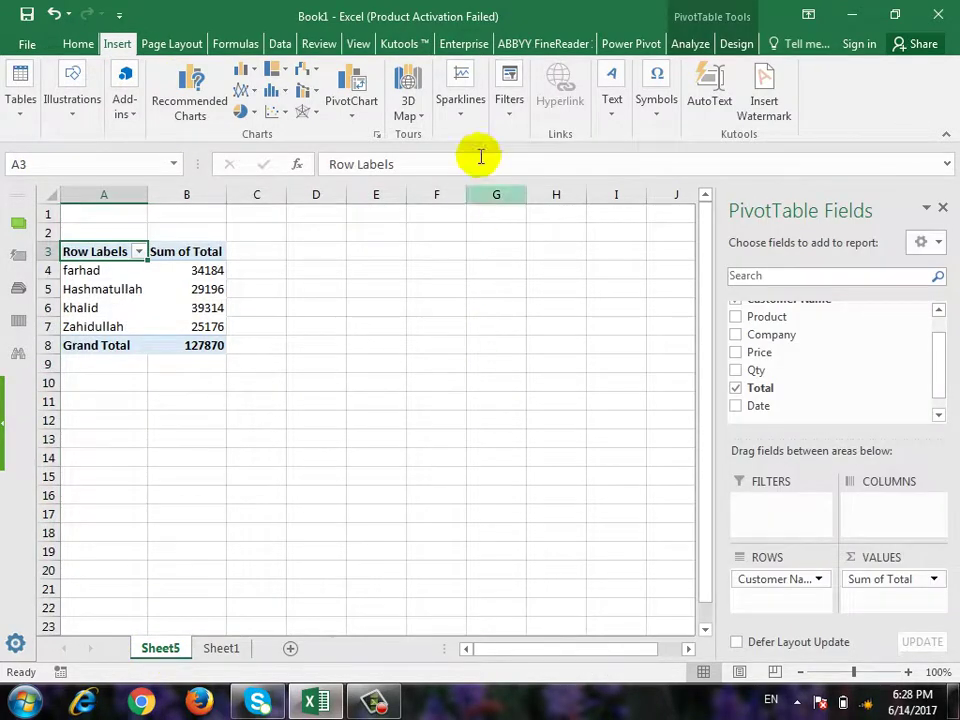
left_click(509, 110)
left_click(565, 204)
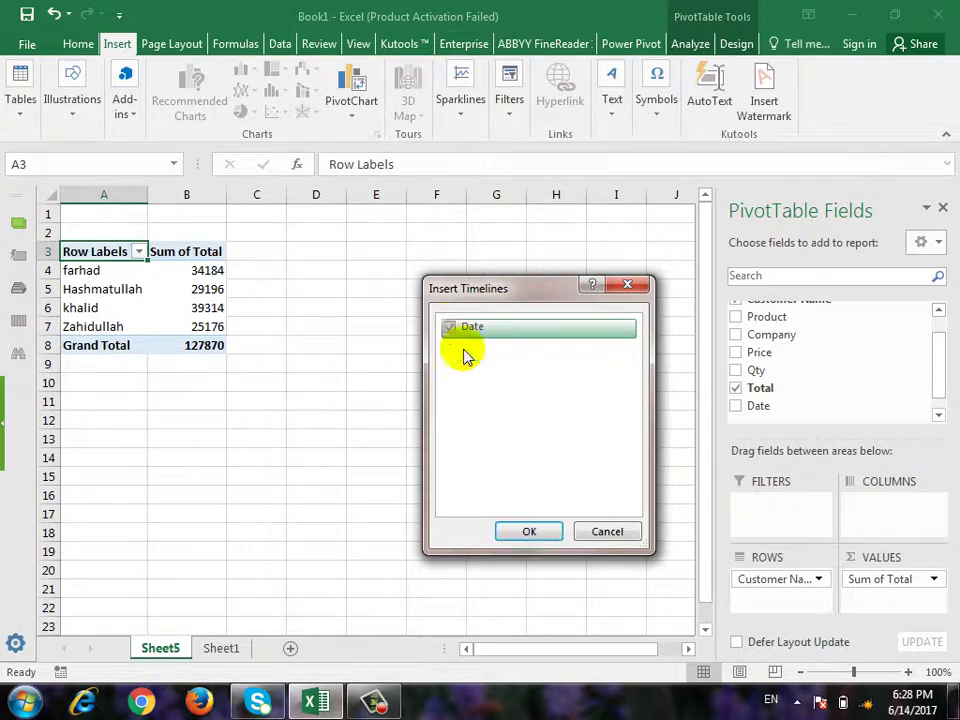
left_click(522, 528)
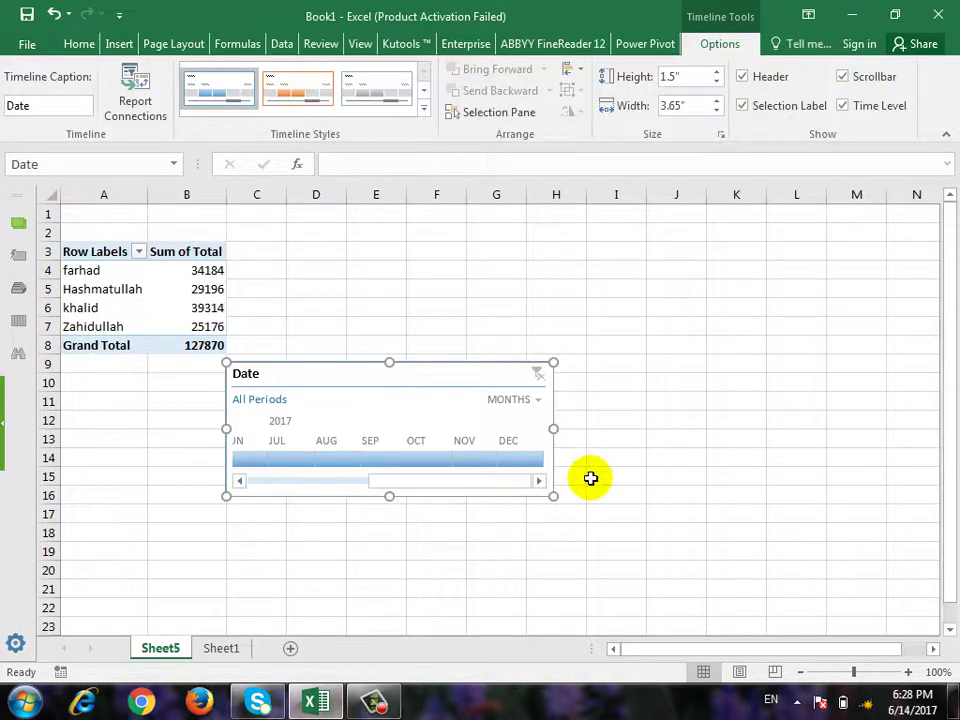
Step: Widen the Date timeline to about 6.55 inches
left_click_drag(553, 429, 814, 429)
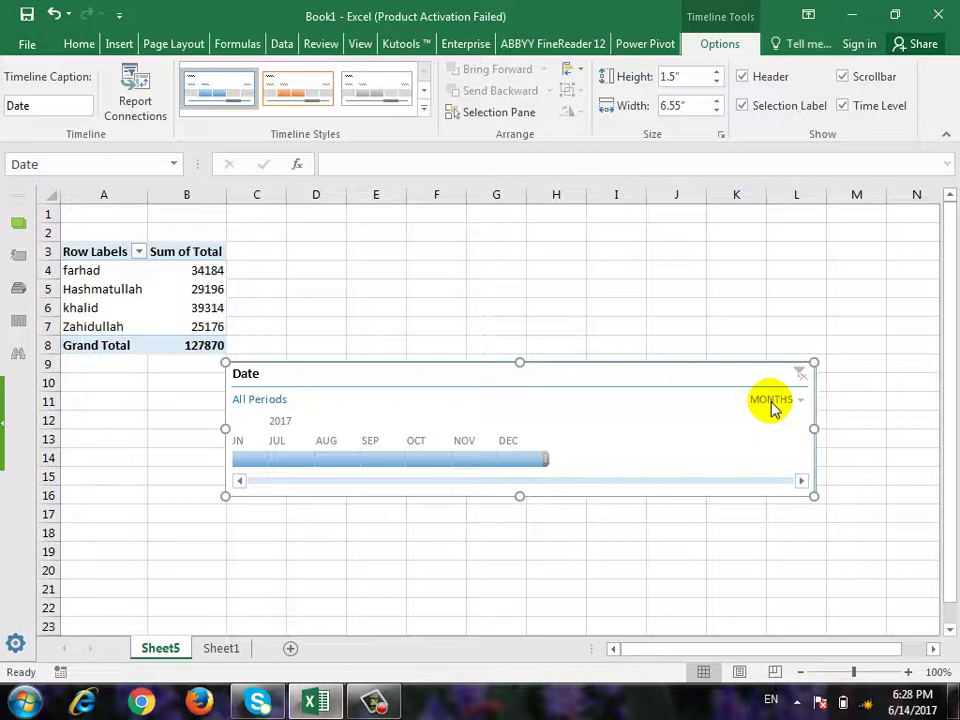
left_click(126, 47)
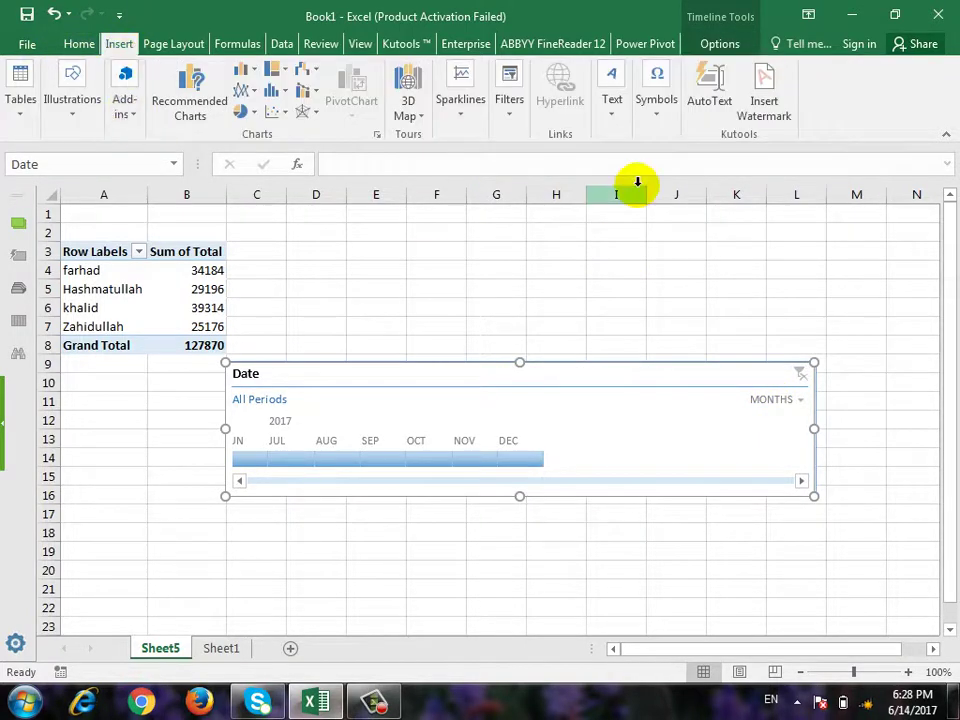
left_click(513, 117)
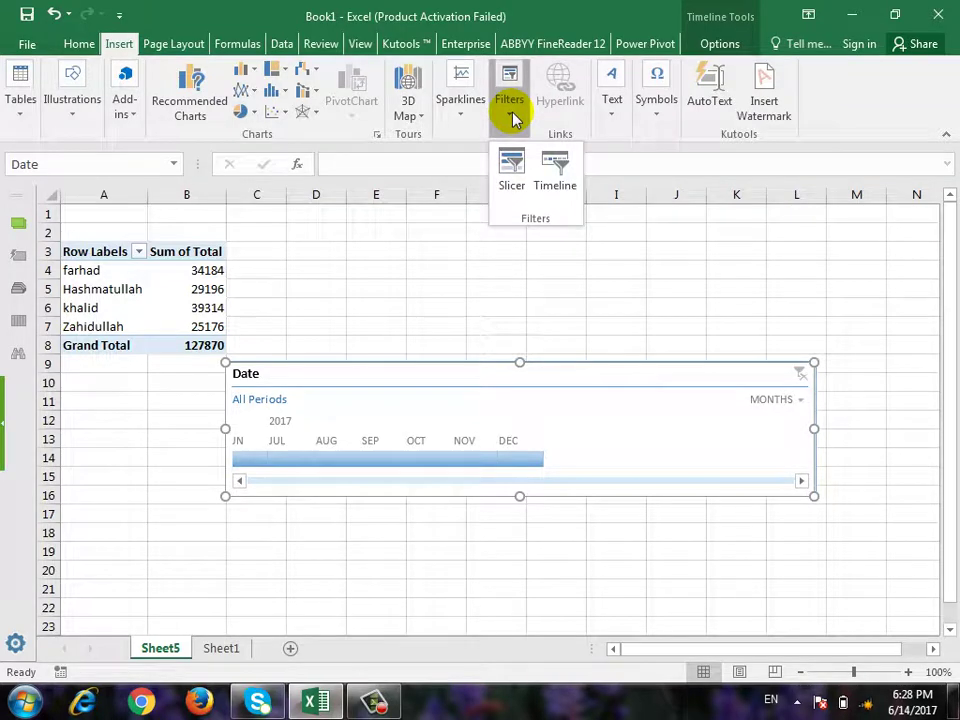
left_click(396, 380)
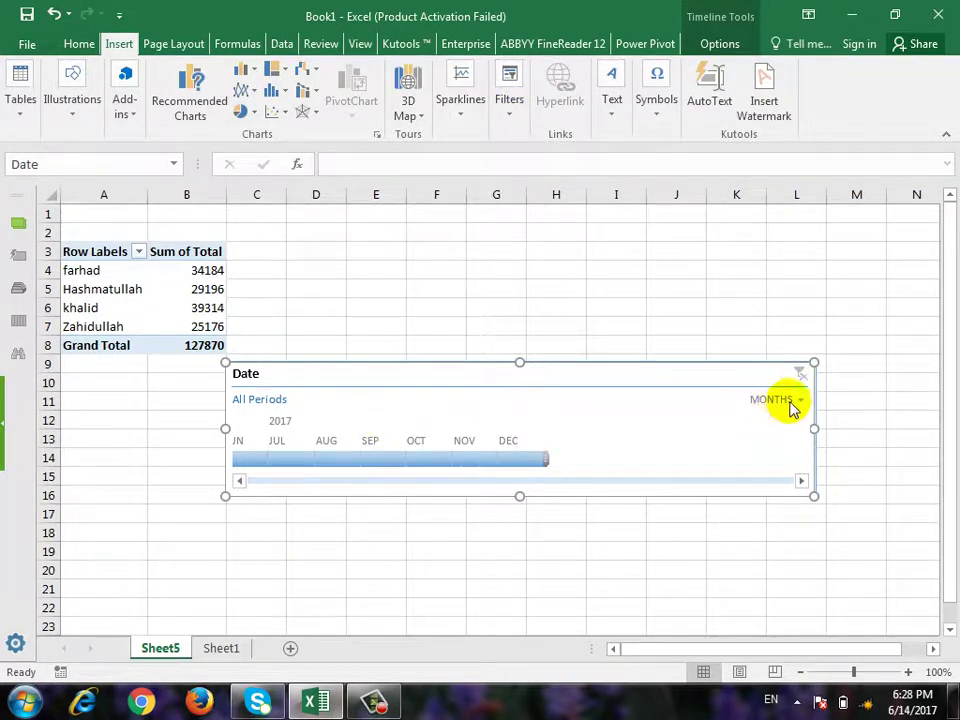
Step: Filter the pivot by month tiles, settling on June 2017 with one customer at 29196
left_click(285, 460)
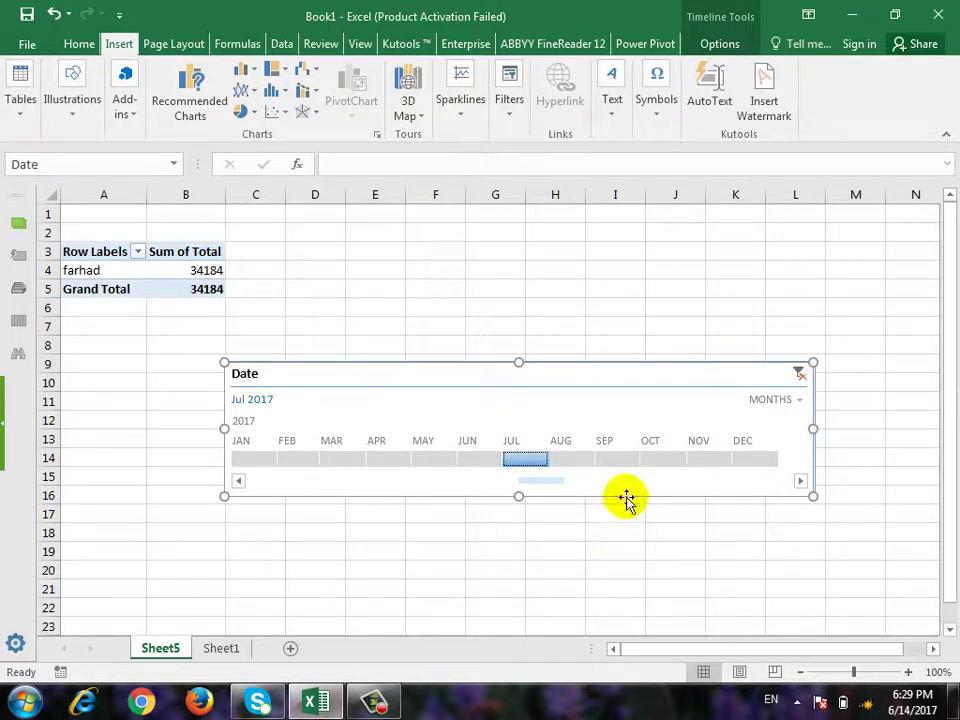
left_click(568, 460)
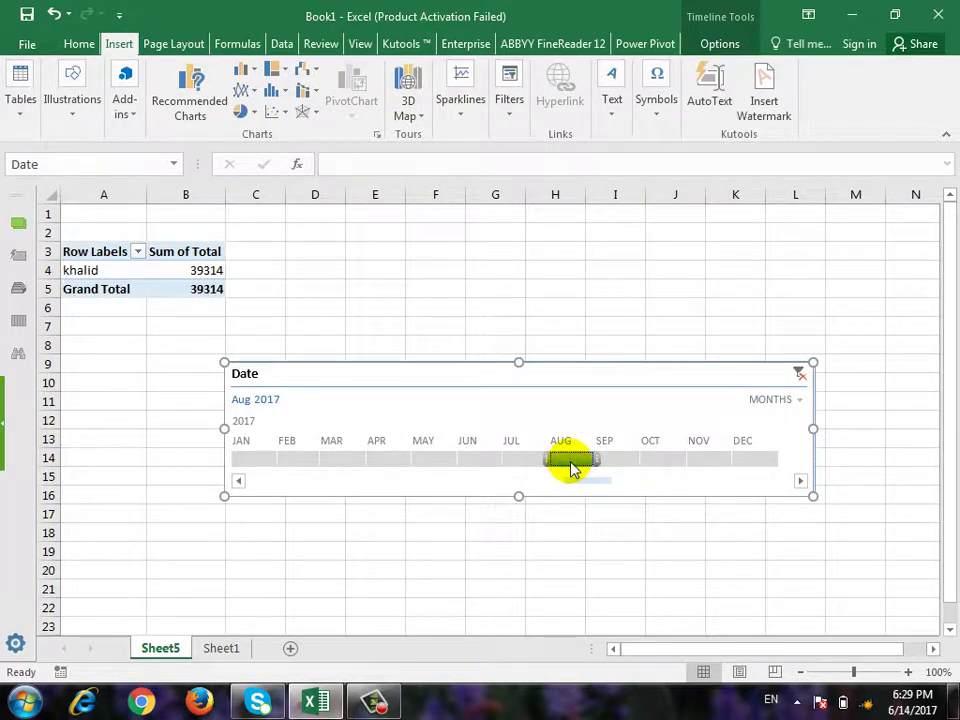
mouse_move(571, 468)
left_mouse_down()
mouse_move(703, 467)
mouse_move(477, 466)
left_mouse_up()
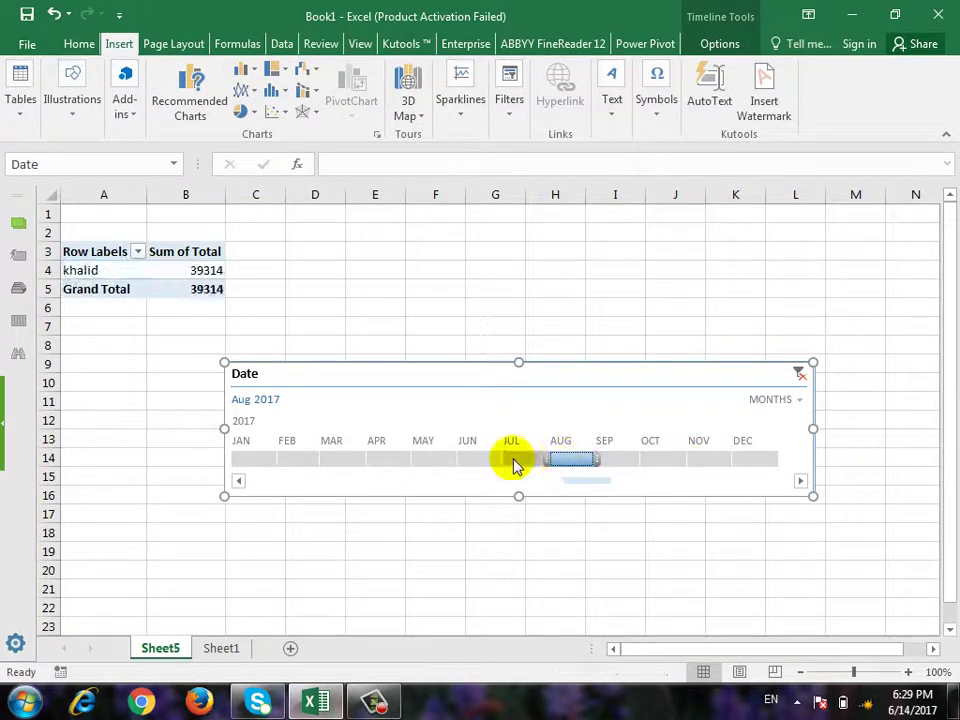
left_click(804, 402)
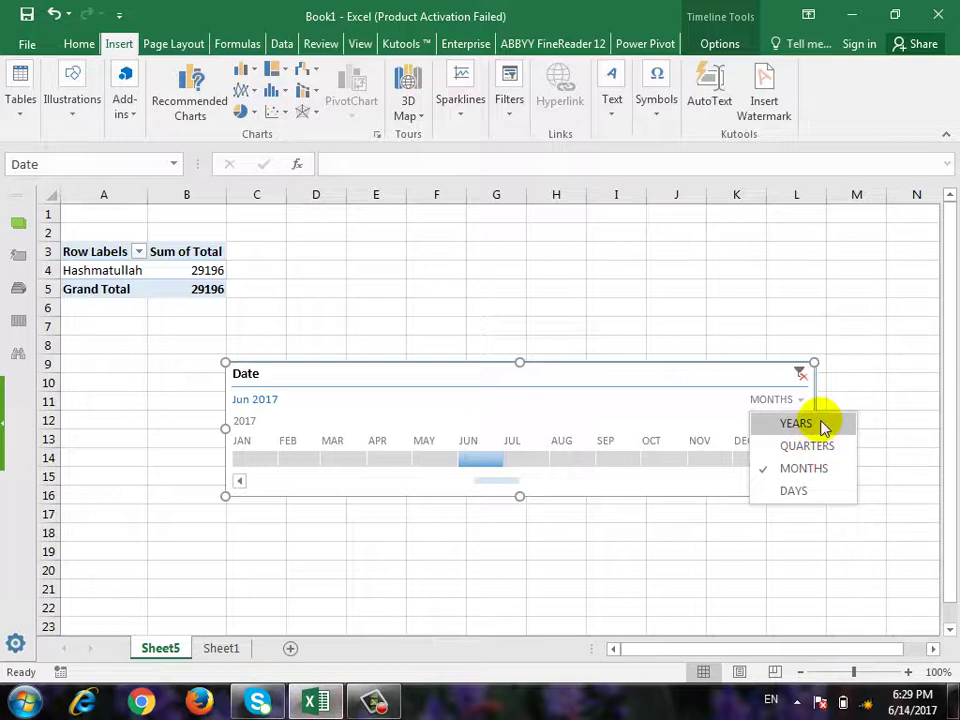
Step: Switch the timeline to Years and filter the pivot to all of 2017
left_click(818, 424)
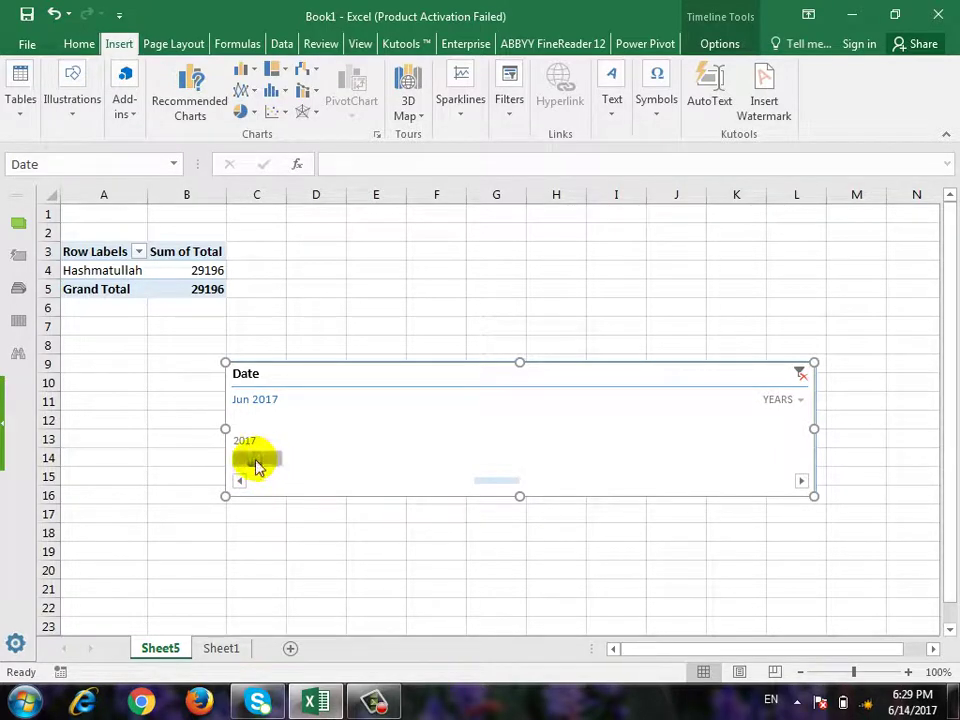
left_click(257, 462)
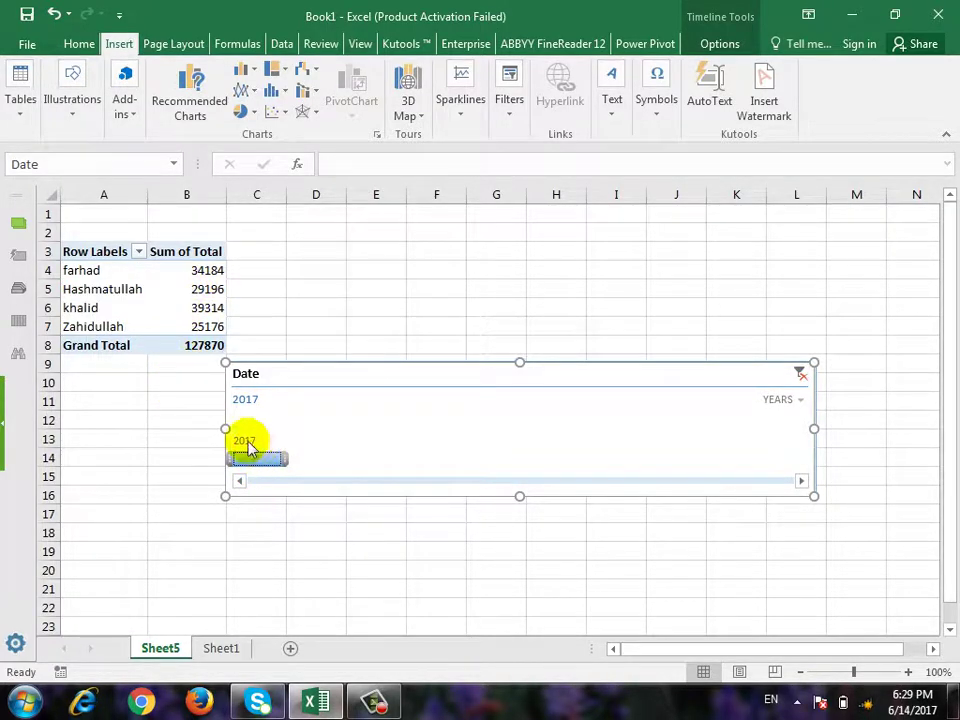
left_click(210, 648)
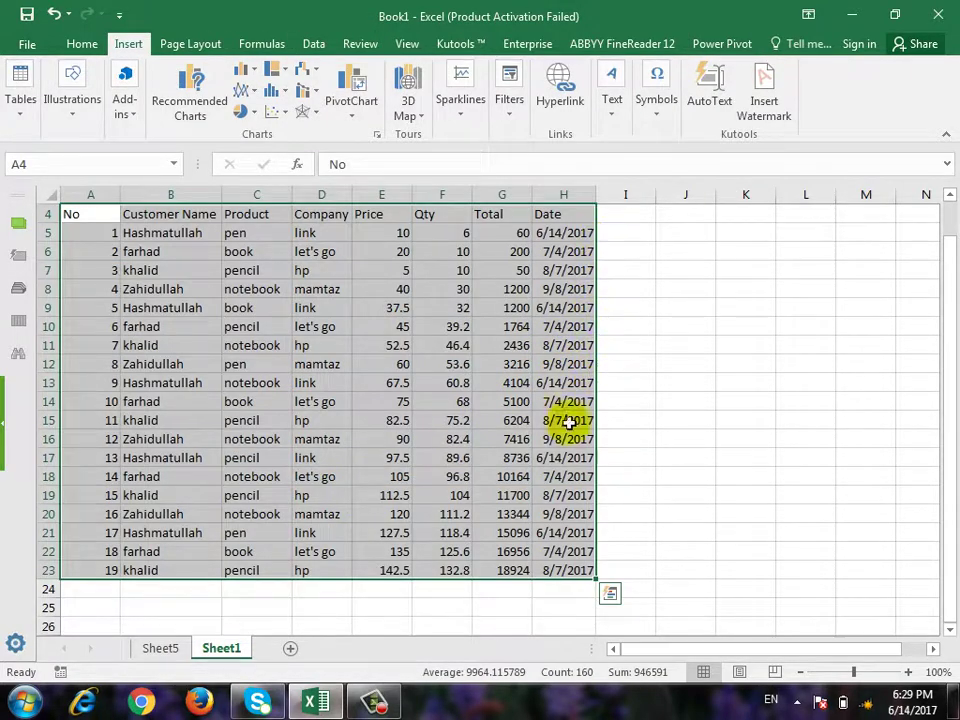
left_click(160, 648)
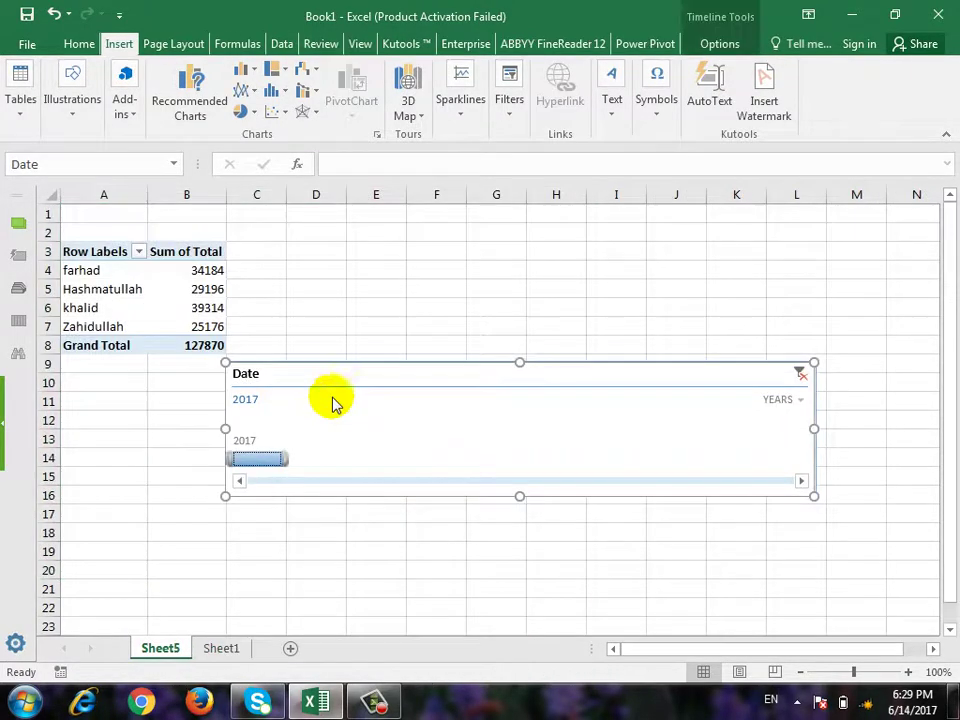
Step: Switch the timeline to Quarters and settle the filter on Q3 2017, totaling 98674
left_click(805, 400)
left_click(816, 446)
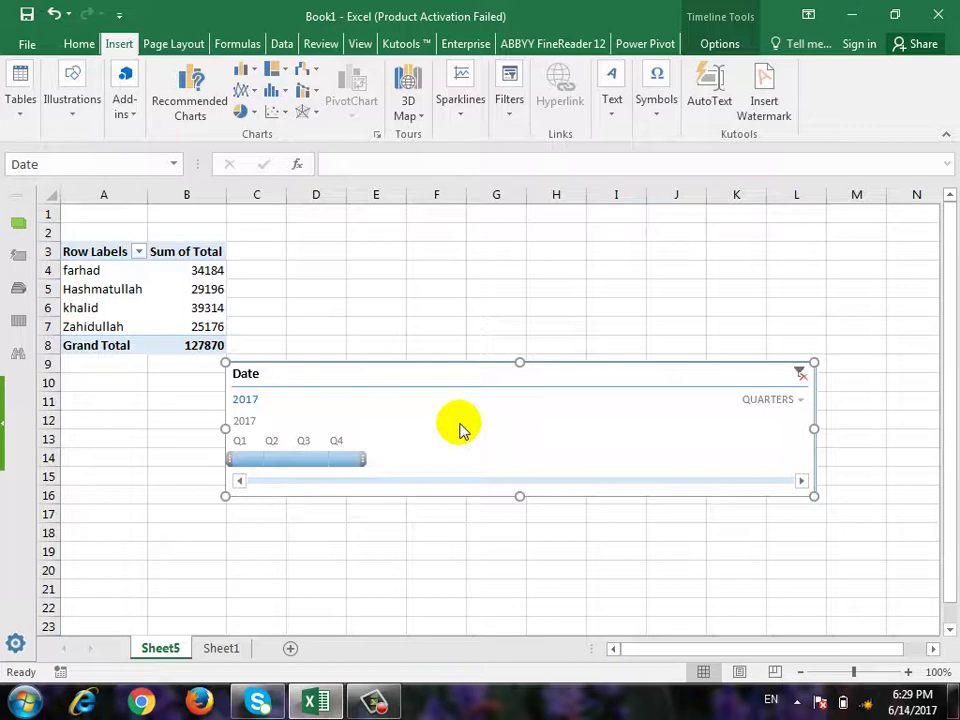
left_click(250, 462)
mouse_move(248, 463)
left_mouse_down()
mouse_move(277, 473)
mouse_move(272, 467)
mouse_move(322, 462)
left_mouse_up()
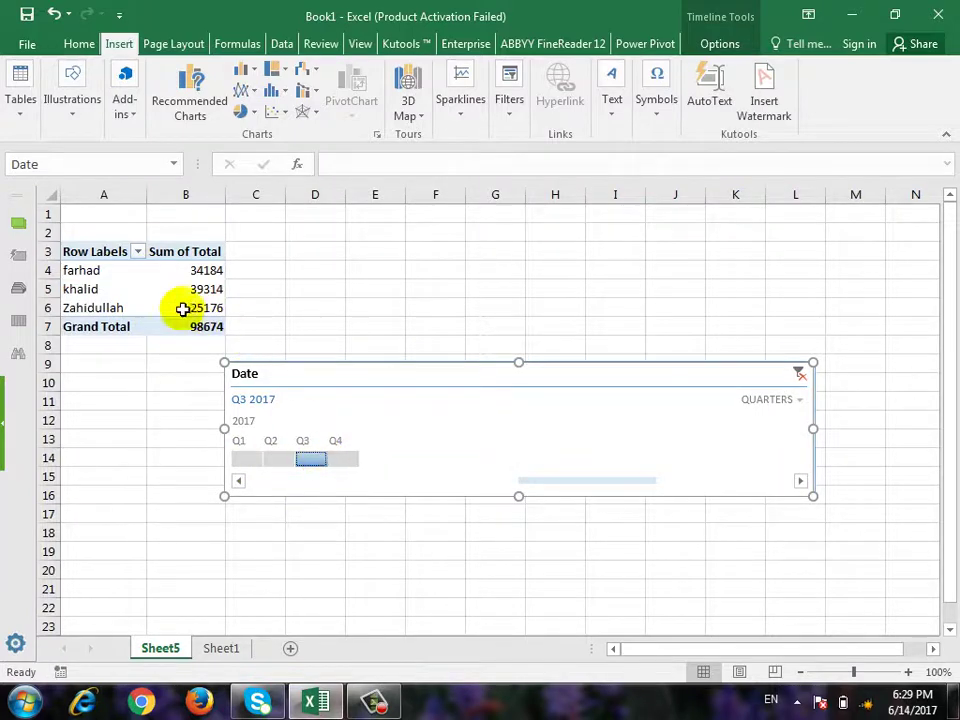
left_click(345, 462)
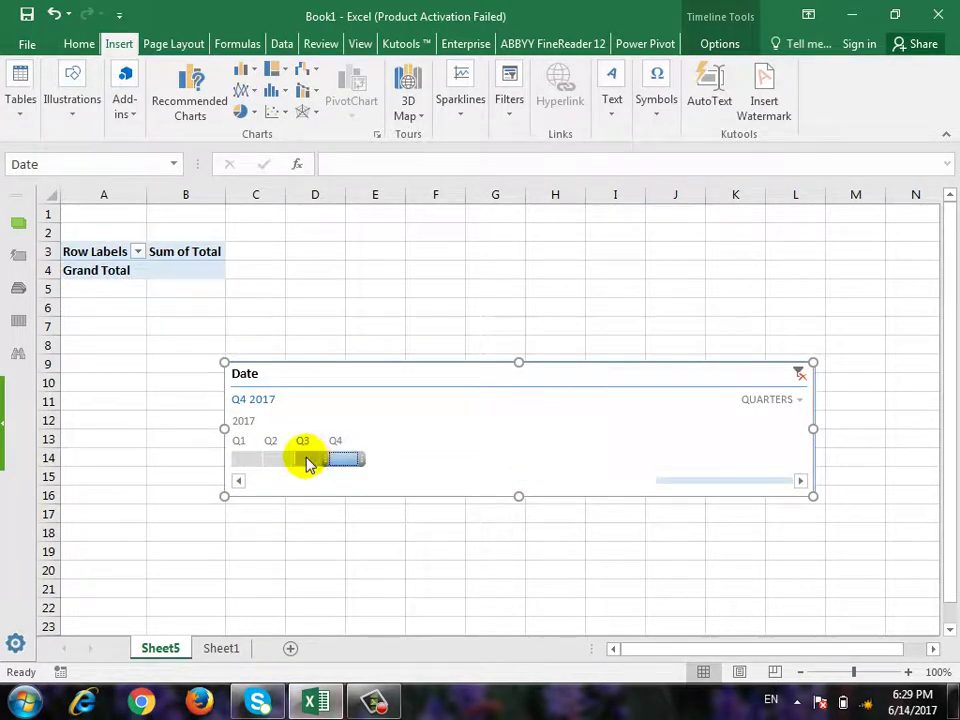
left_click_drag(348, 466, 308, 460)
Step: Return the timeline to the Months level, keeping the Q3 filter
left_click(799, 400)
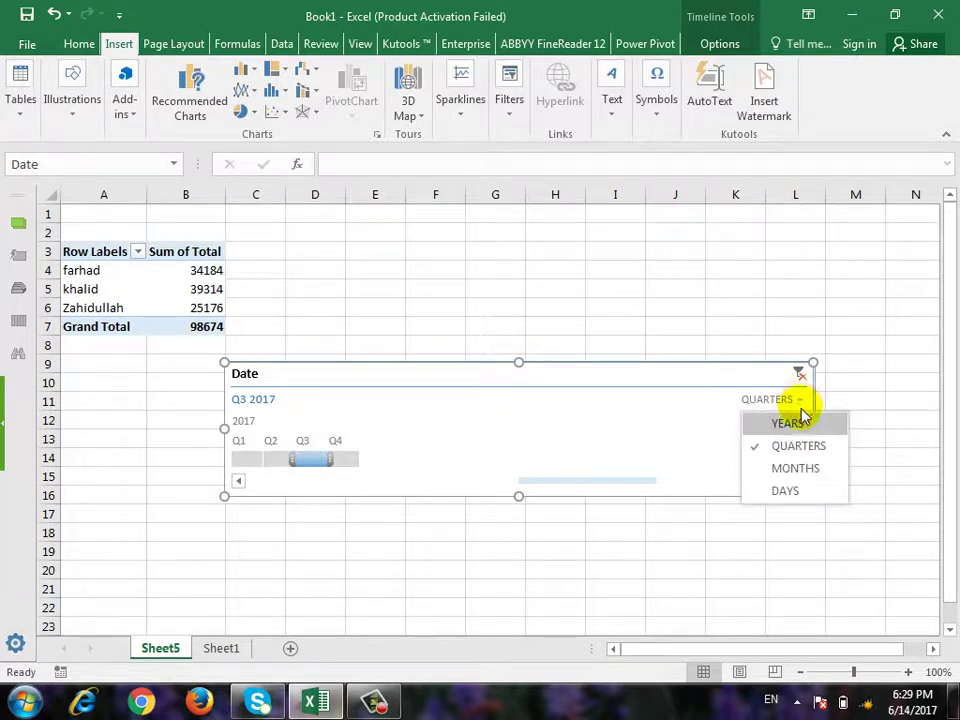
left_click(810, 467)
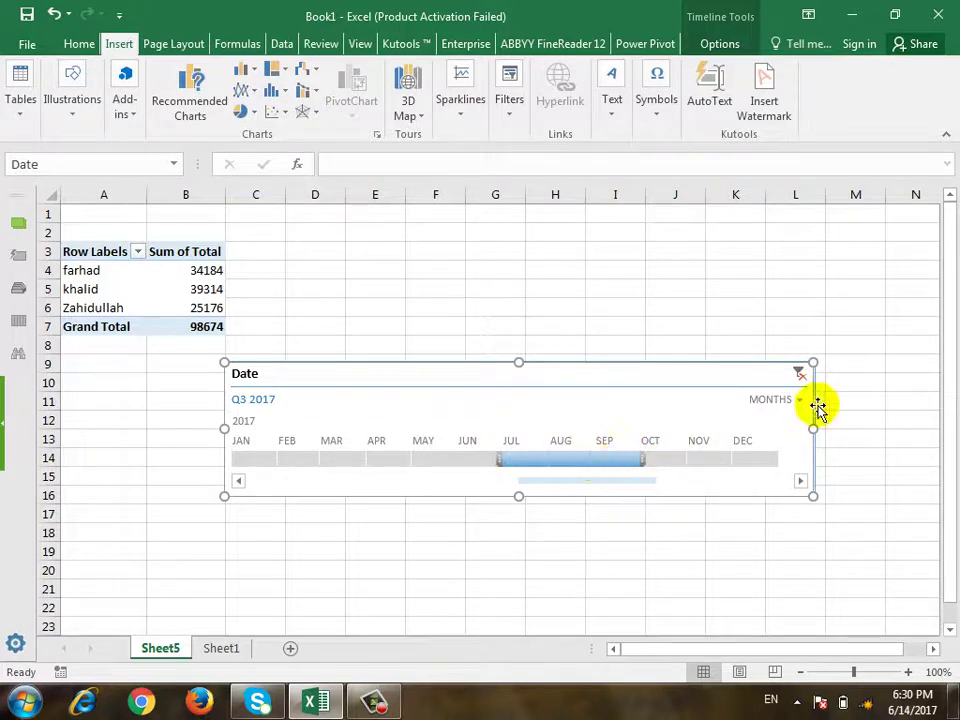
left_click(800, 402)
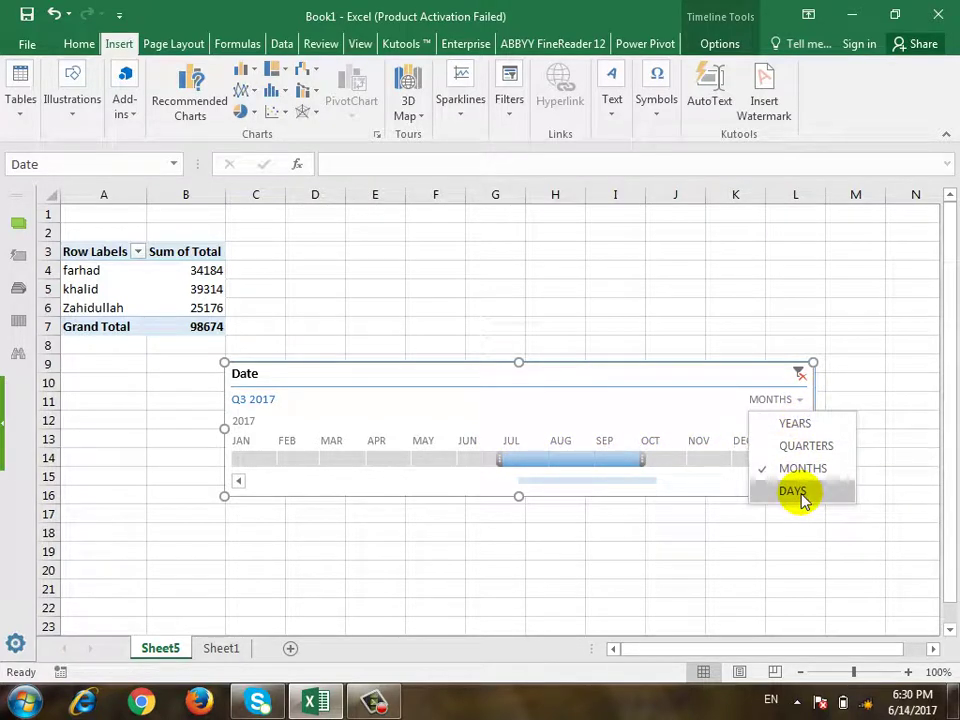
left_click(720, 403)
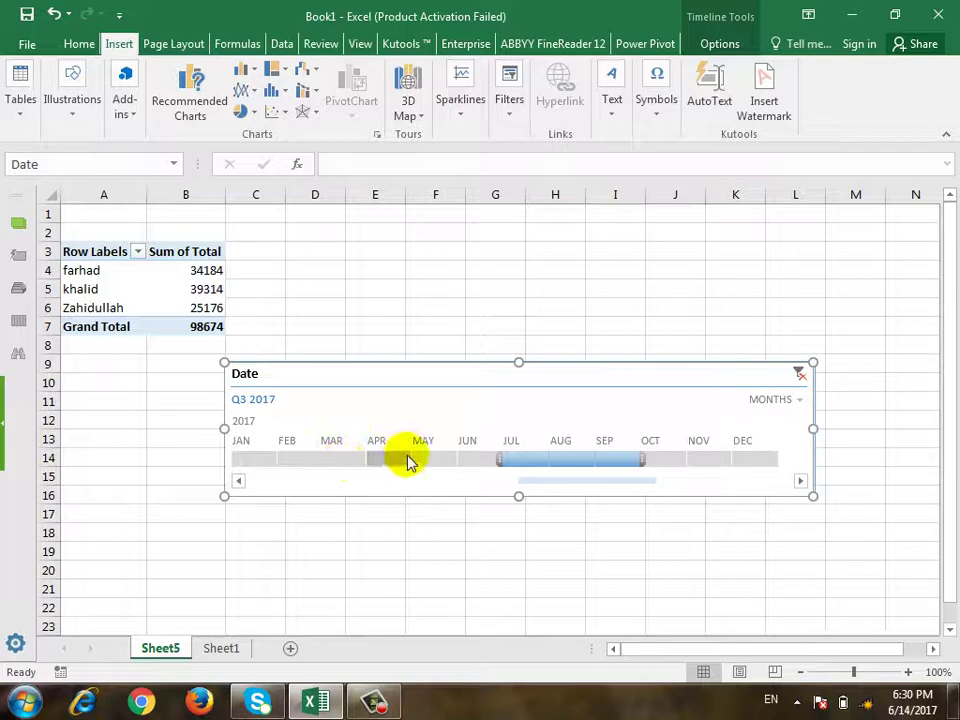
Step: Browse the Tables and Filters insert options without adding anything
left_click(25, 110)
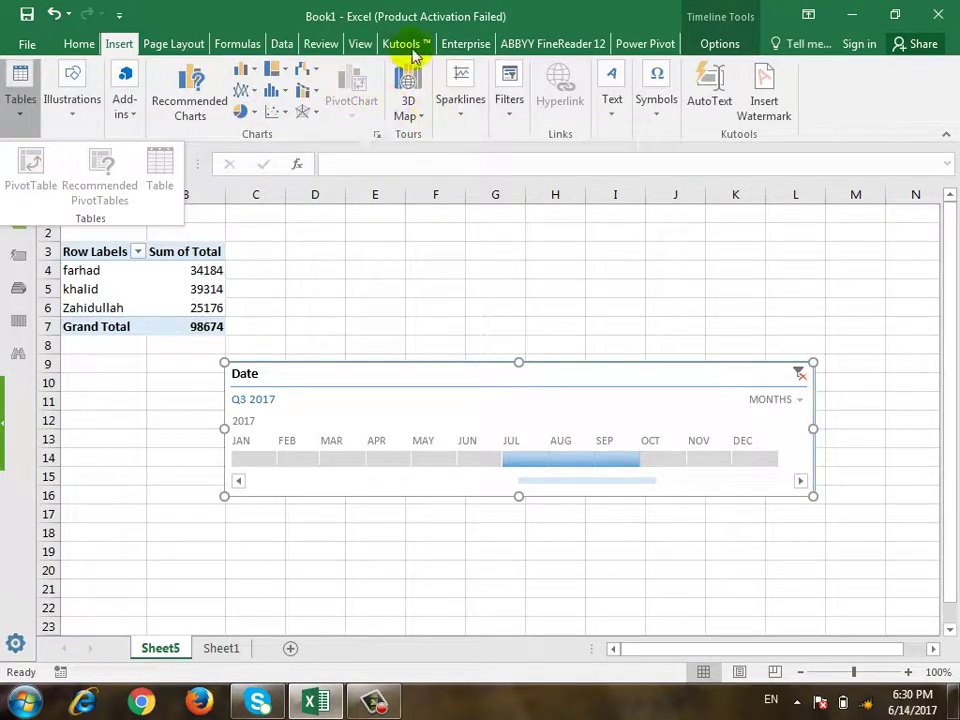
left_click(500, 115)
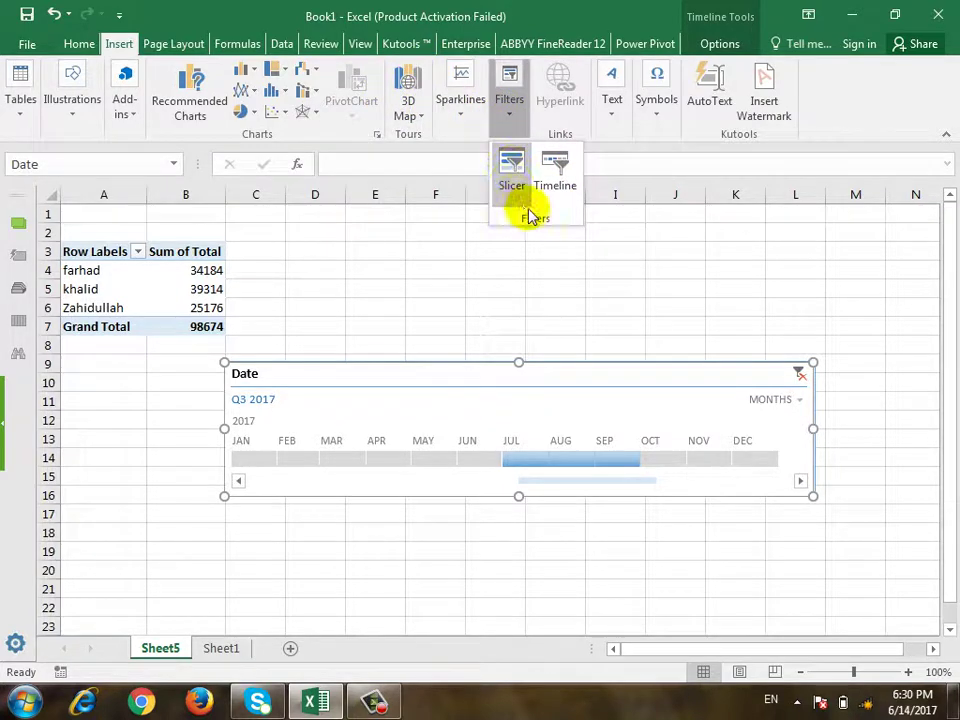
left_click(24, 108)
left_click(22, 105)
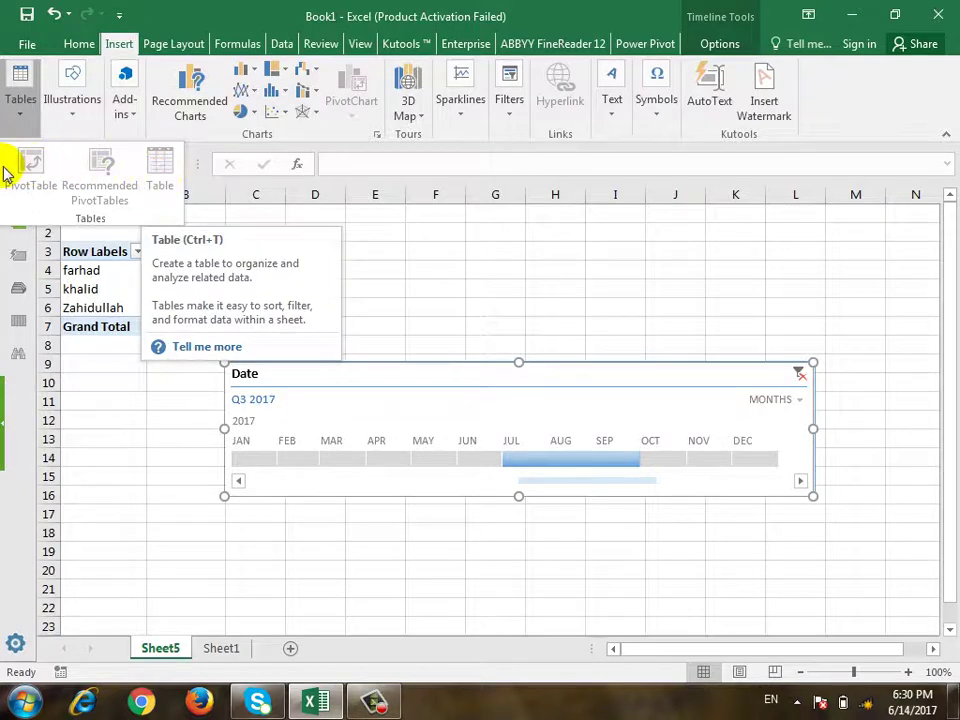
left_click(510, 105)
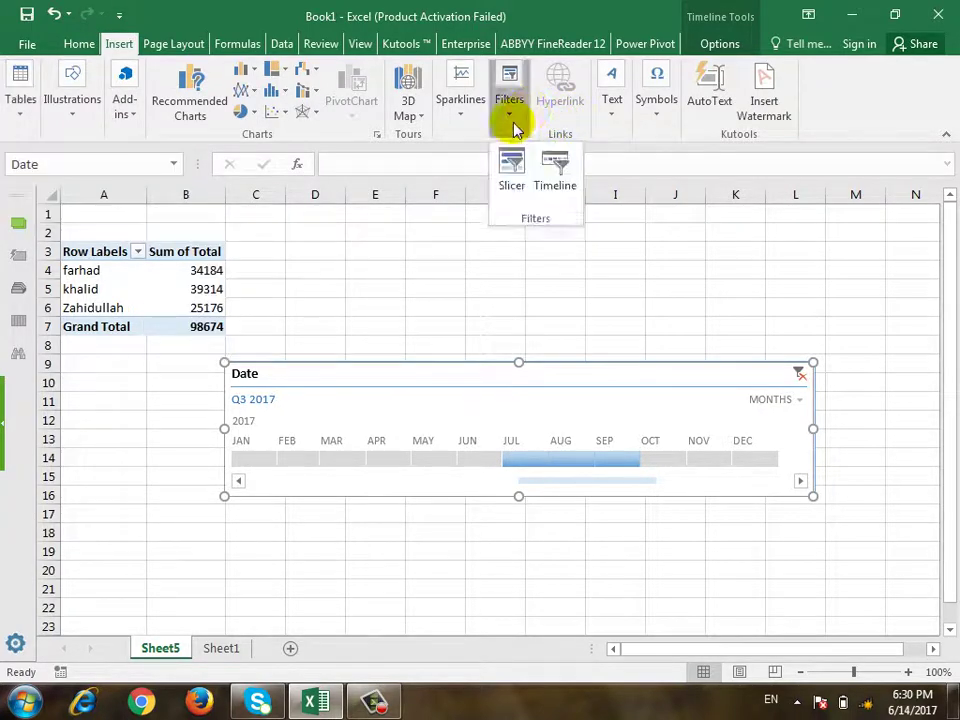
left_click(512, 112)
left_click(510, 108)
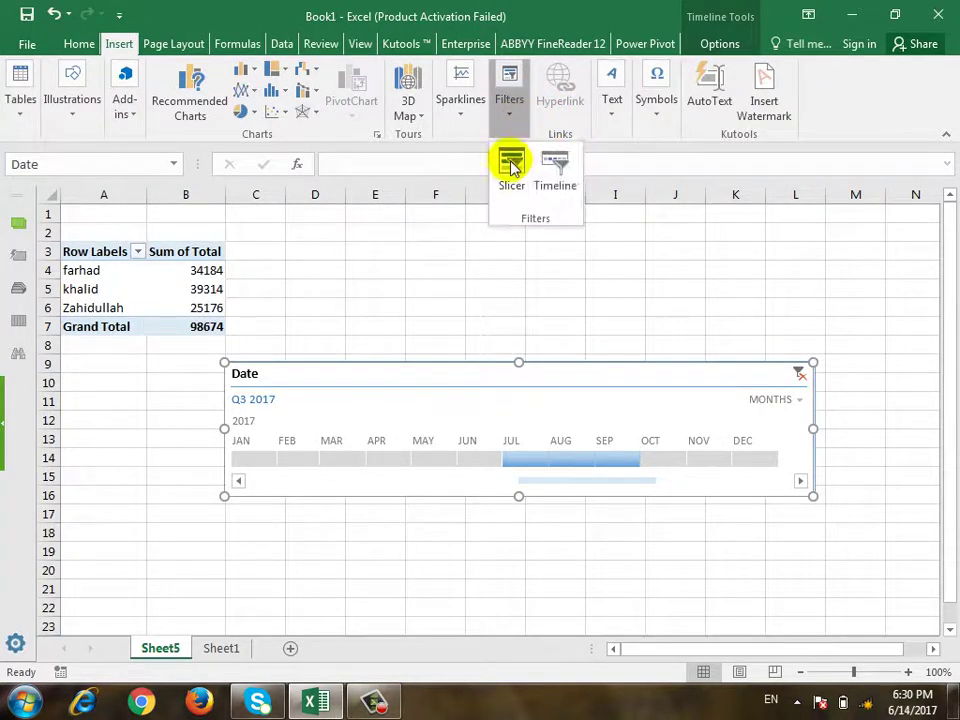
left_click(18, 108)
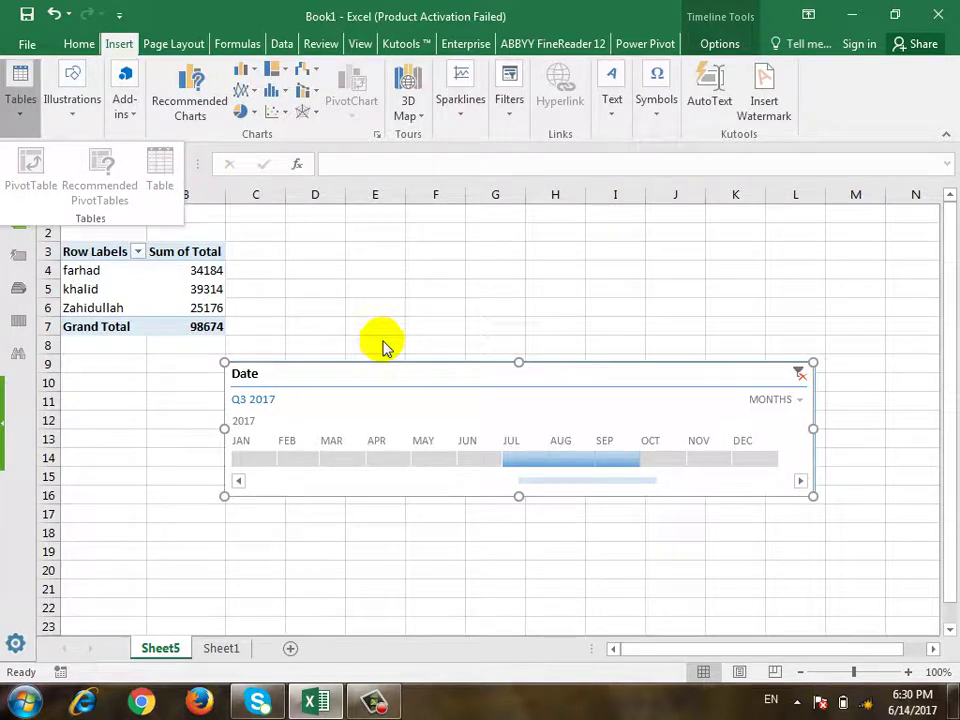
Step: Clear the Date timeline filter so the pivot totals 127870, then view Sheet1
left_click(379, 369)
right_click(381, 369)
left_click(530, 240)
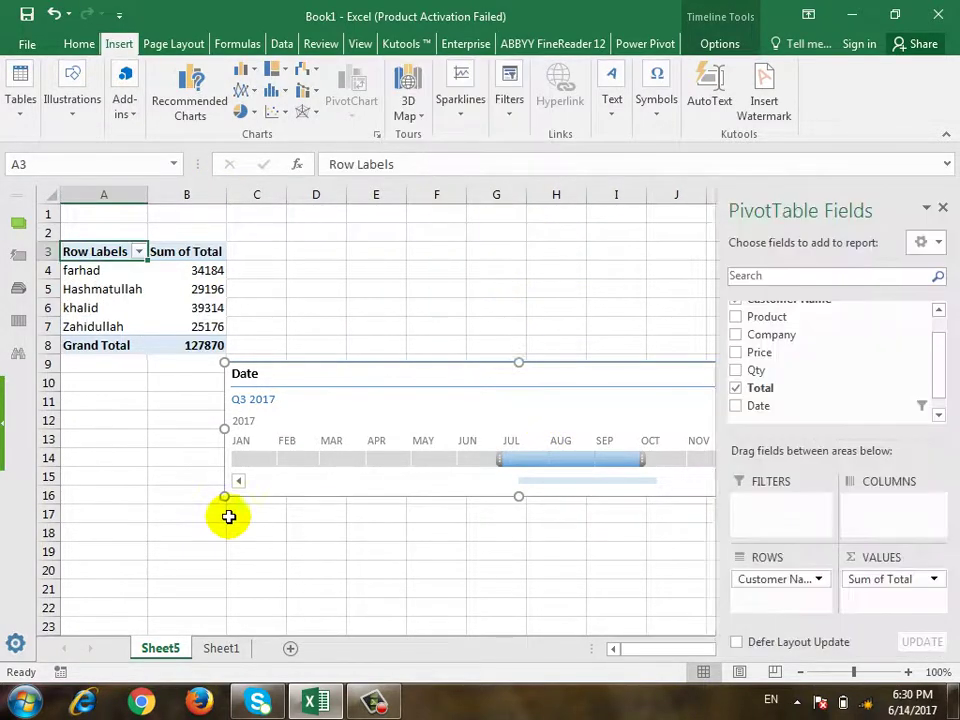
left_click(220, 648)
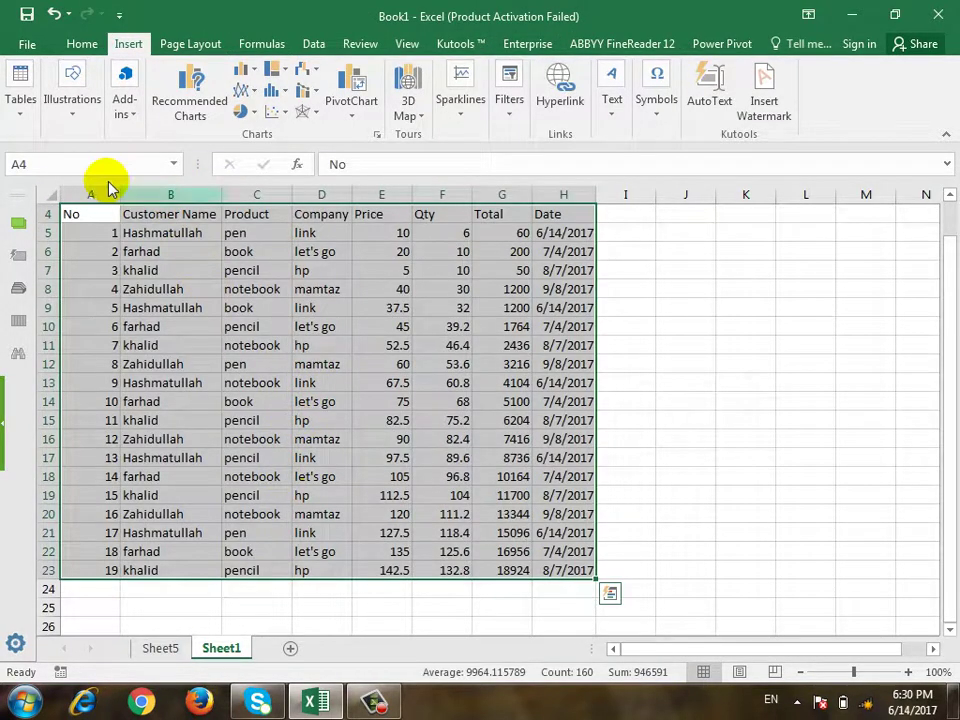
Step: Convert the Sheet1 sales range A4:H23 into Table1 with headers
left_click(20, 105)
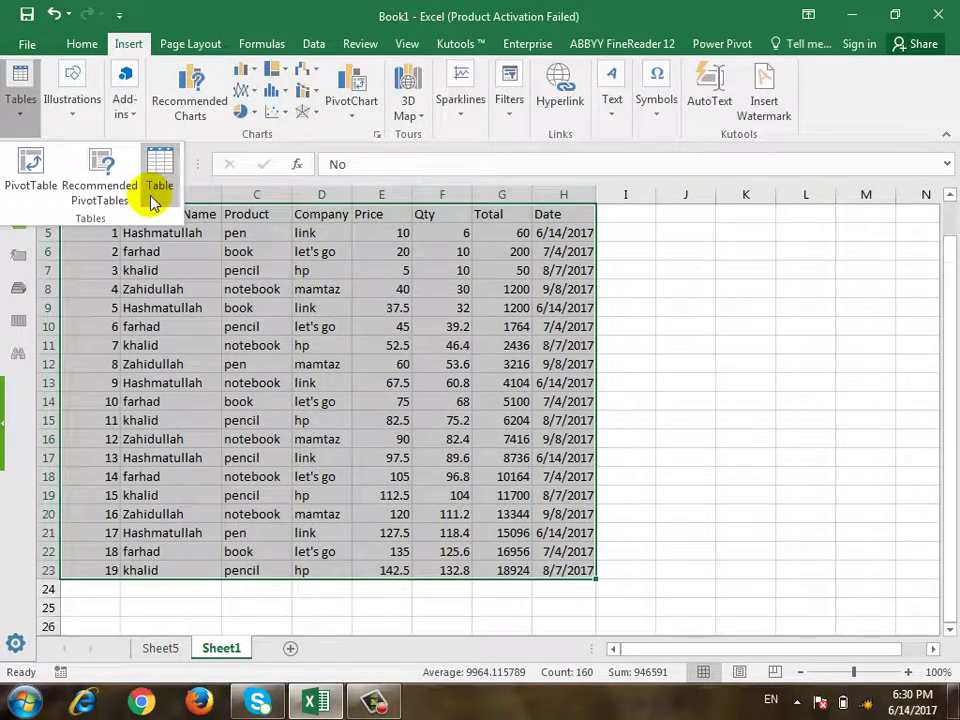
key("Escape")
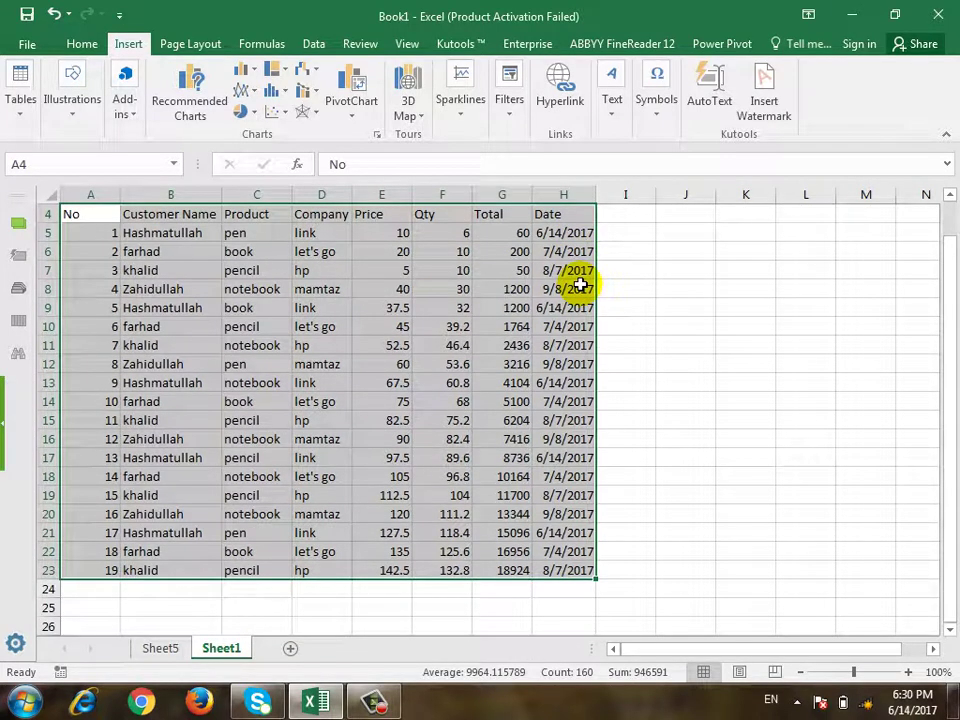
left_click(22, 100)
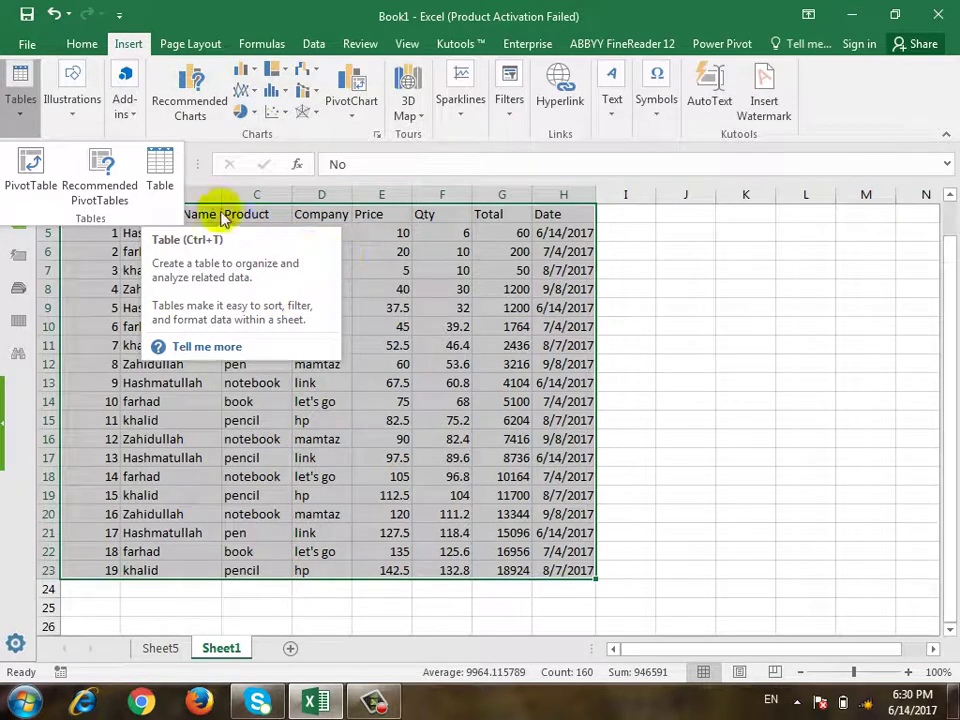
left_click(163, 188)
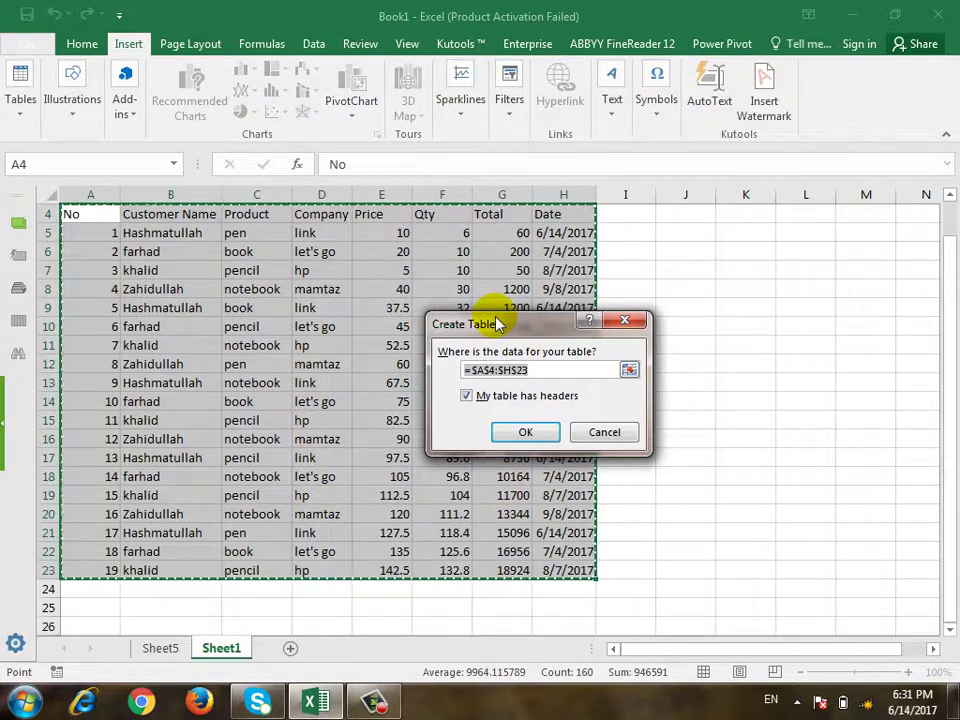
left_click(521, 433)
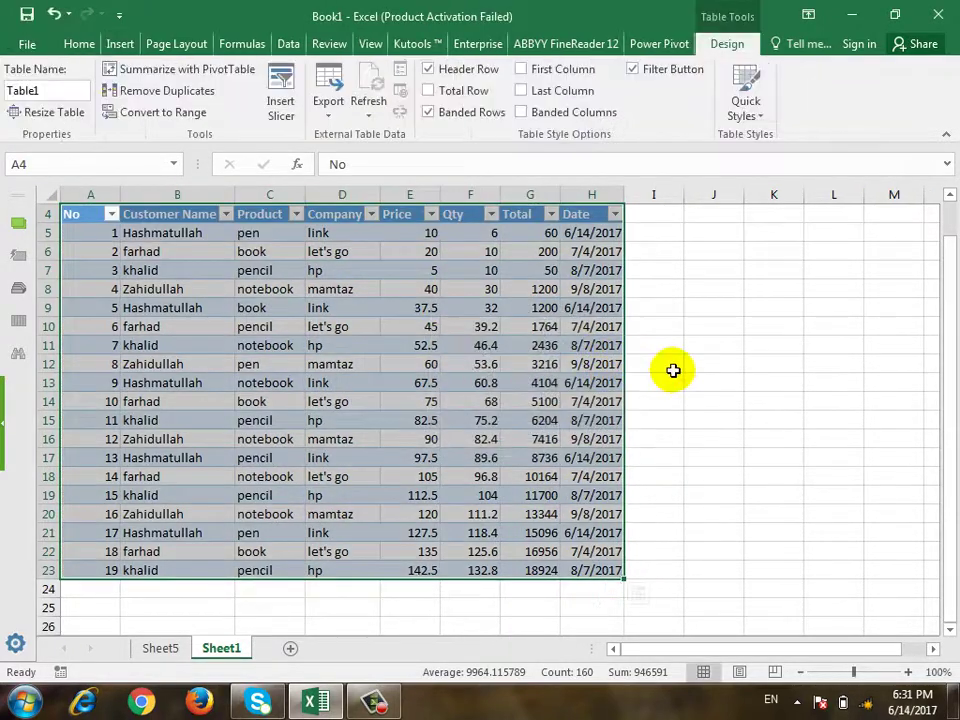
scroll(680, 370, "up", 1)
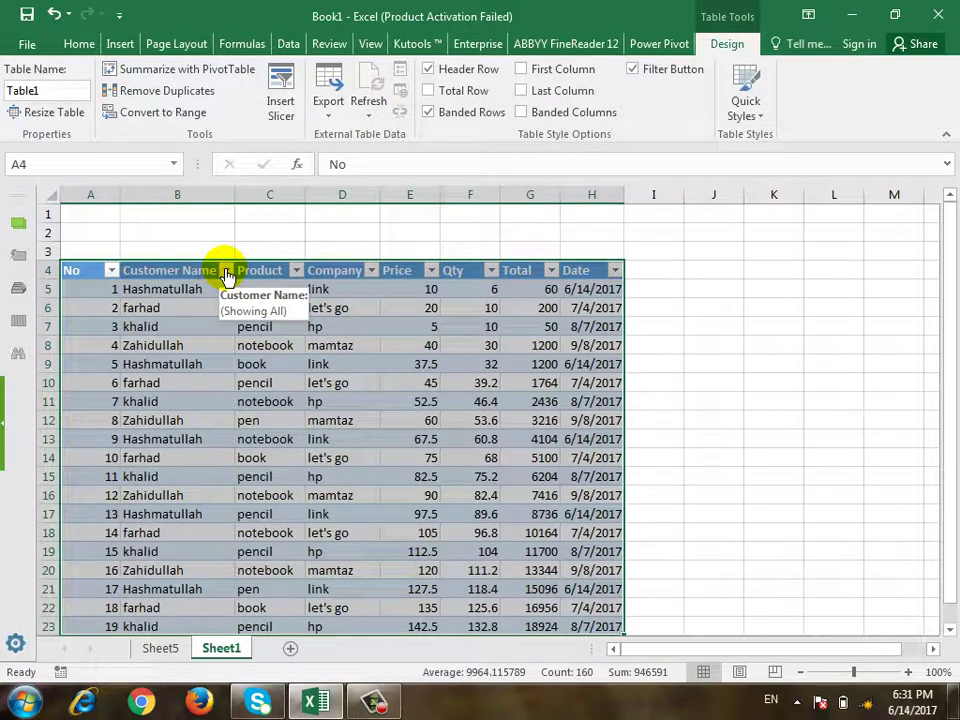
left_click(227, 272)
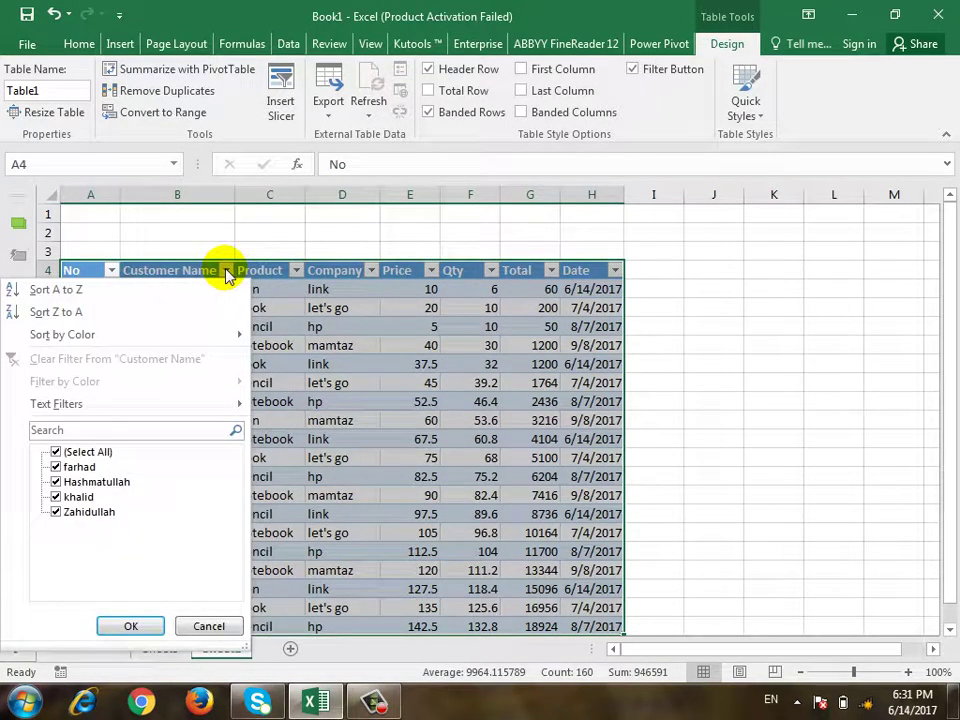
left_click(55, 452)
left_click(56, 482)
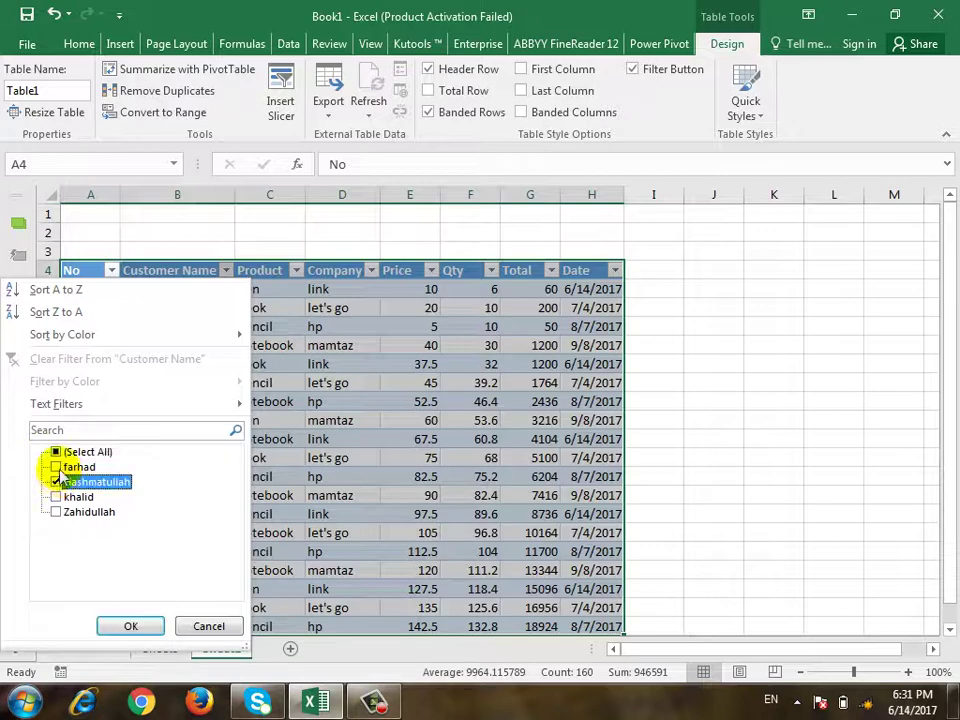
left_click(131, 626)
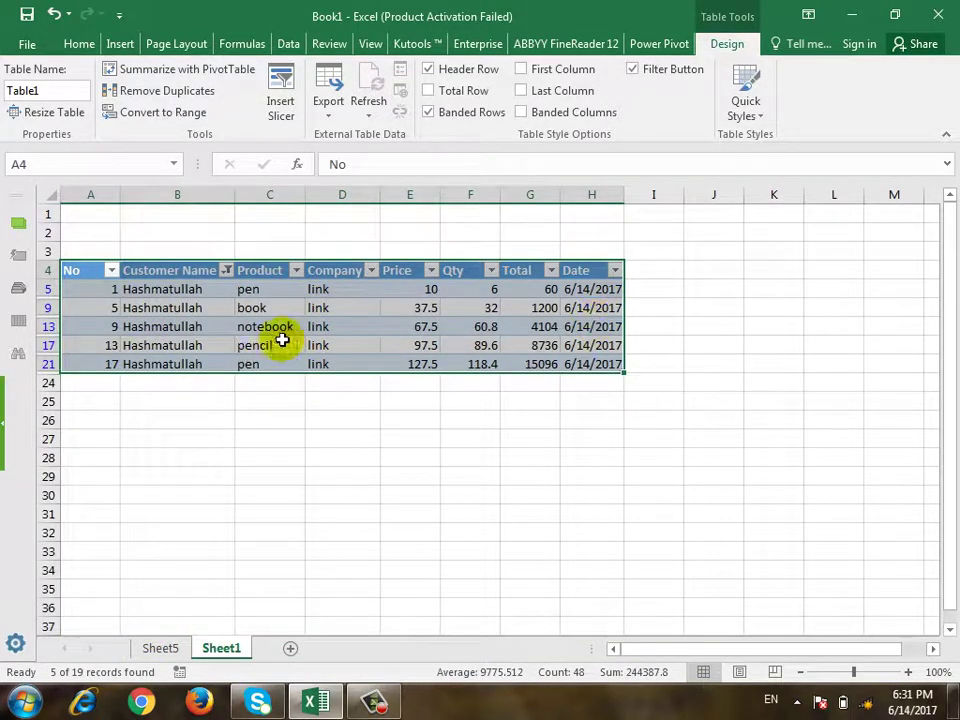
left_click(111, 270)
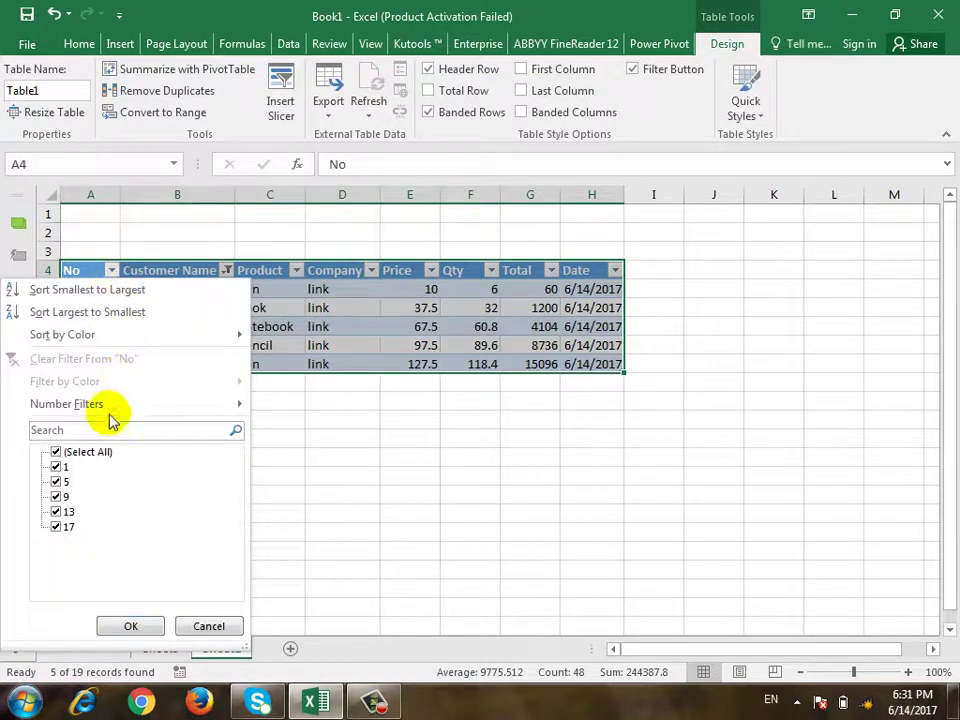
left_click(56, 452)
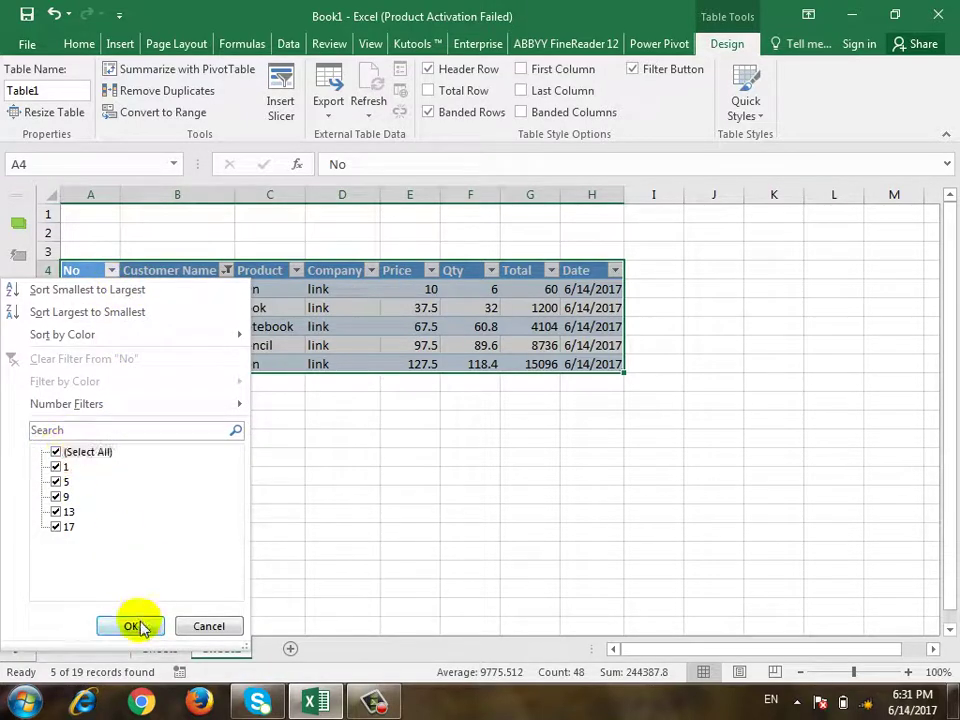
left_click(131, 626)
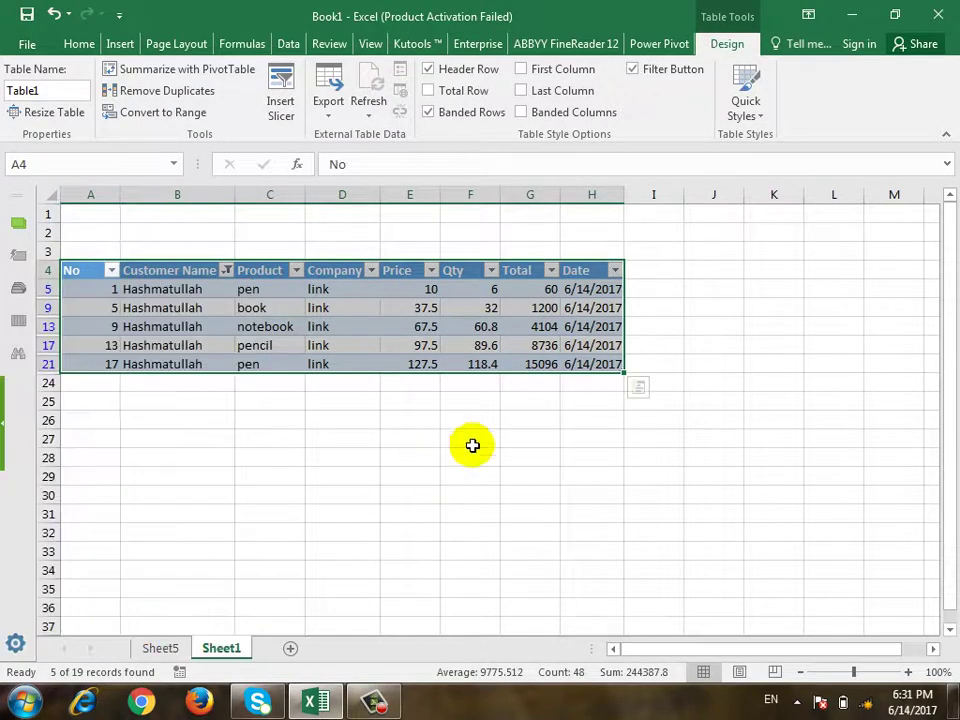
left_click(111, 270)
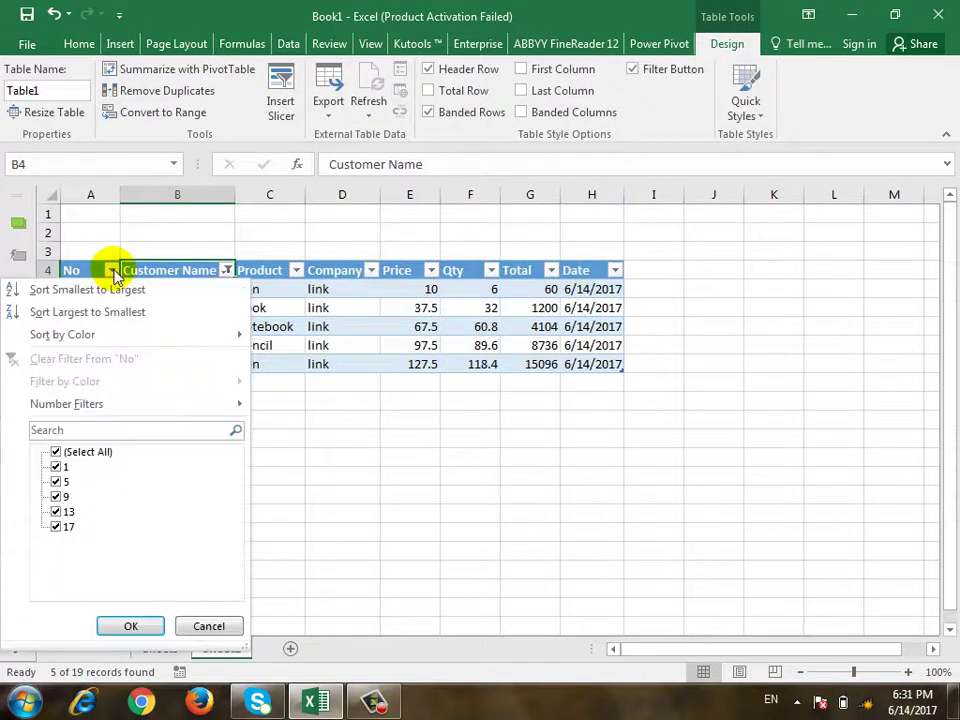
left_click(56, 452)
left_click(205, 626)
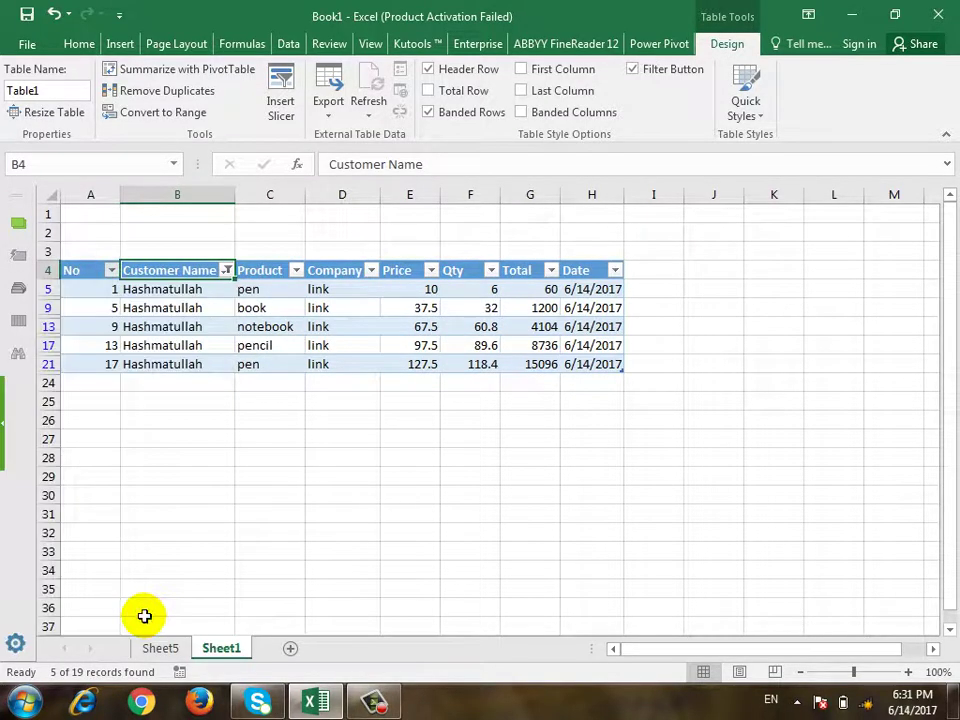
left_click(229, 271)
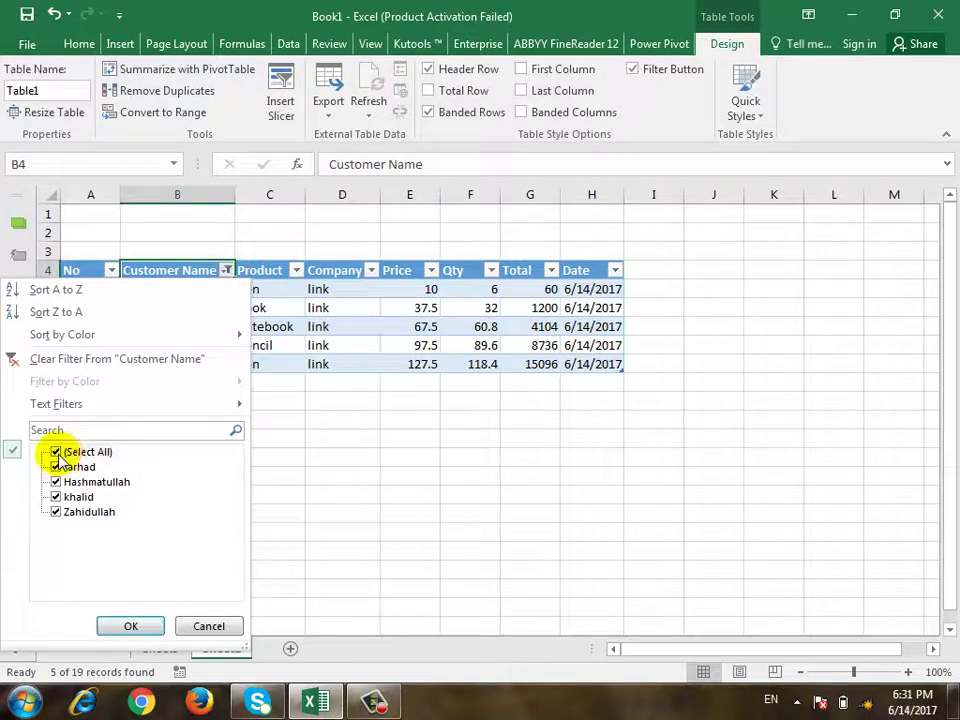
left_click(131, 626)
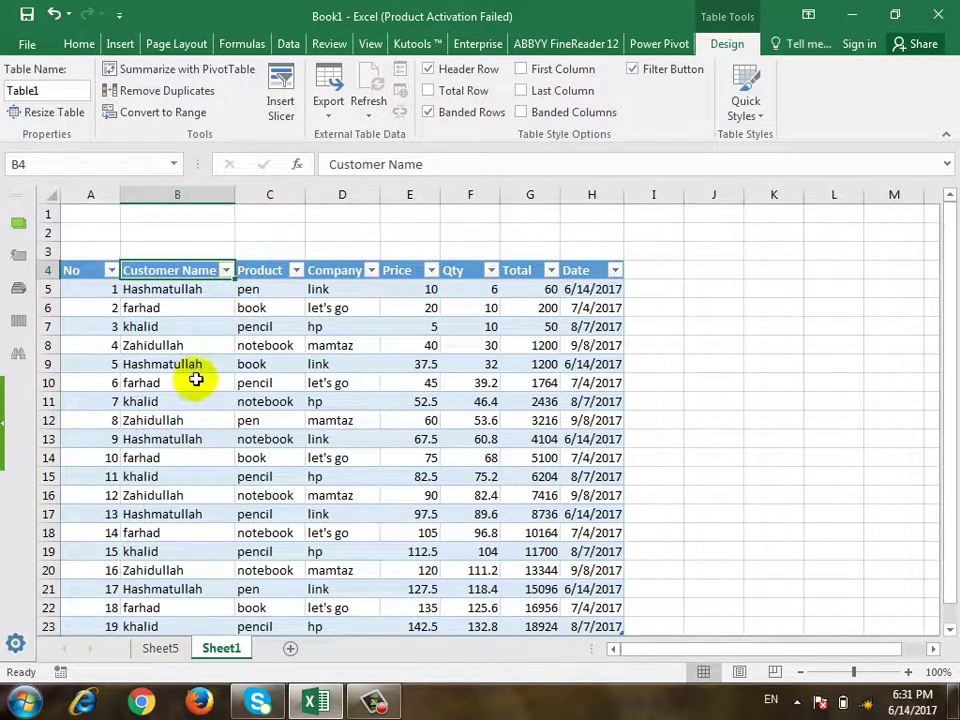
scroll(157, 247, "down", 1)
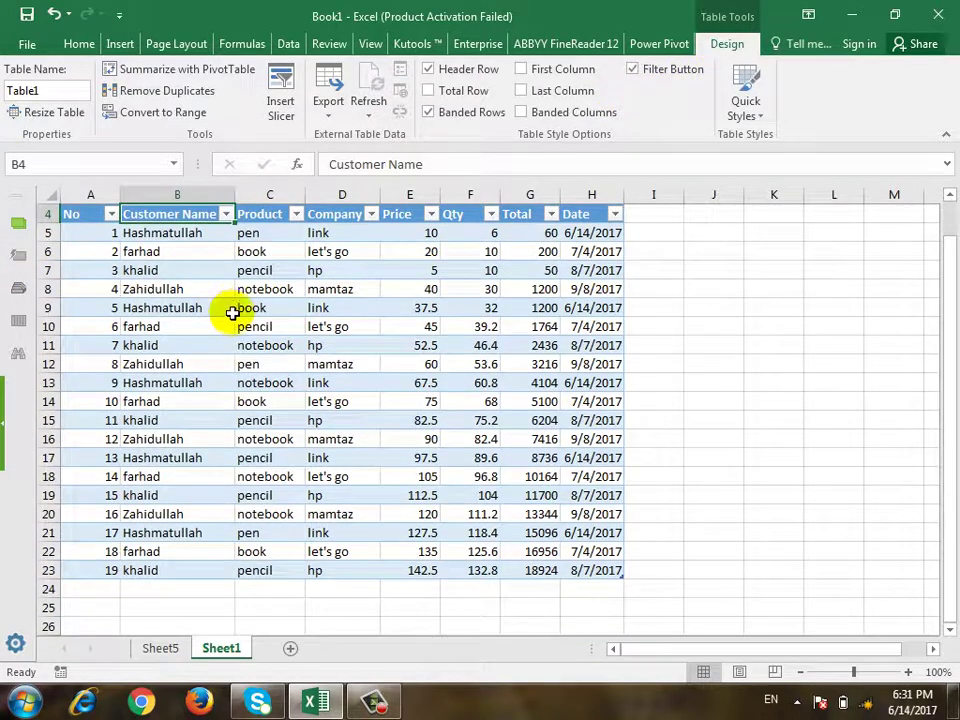
Step: Convert Table1 back to a normal range, confirming with Yes
left_click(166, 120)
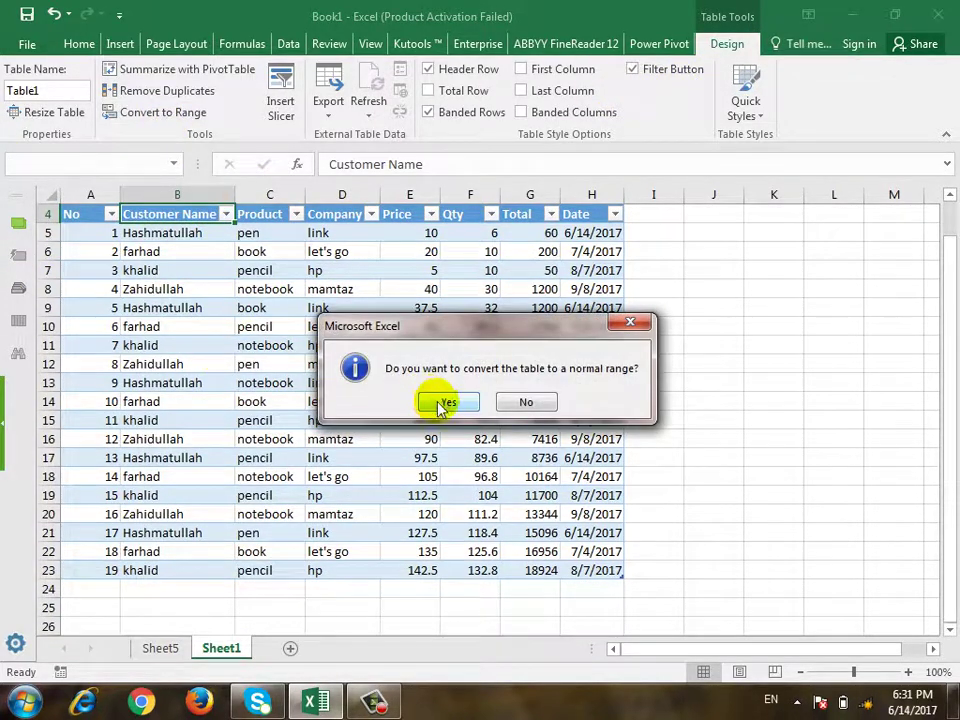
left_click(432, 400)
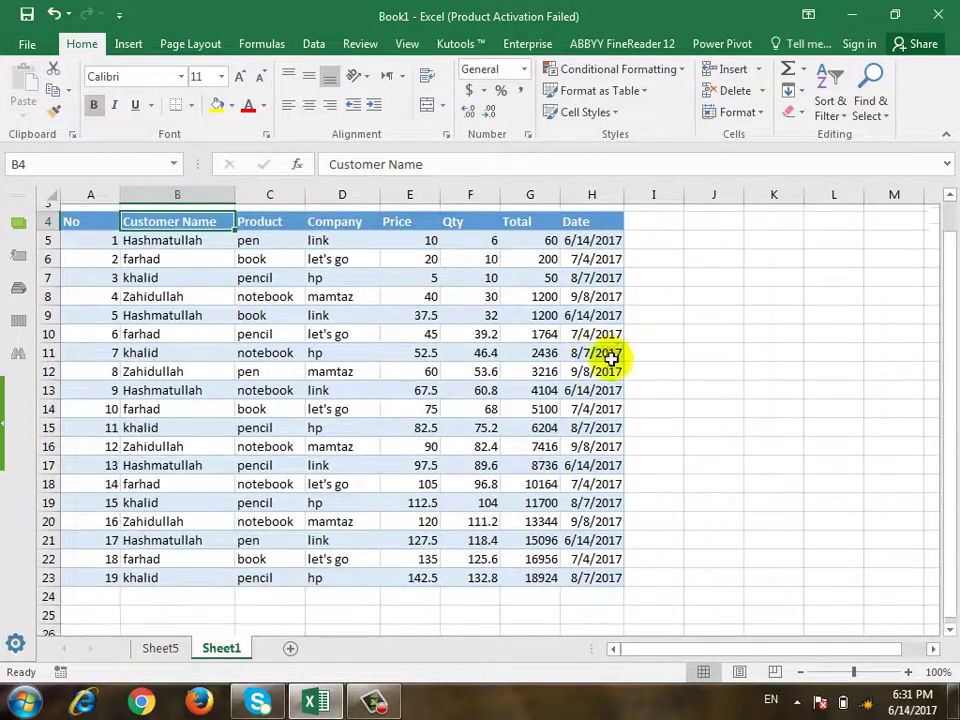
left_click(395, 700)
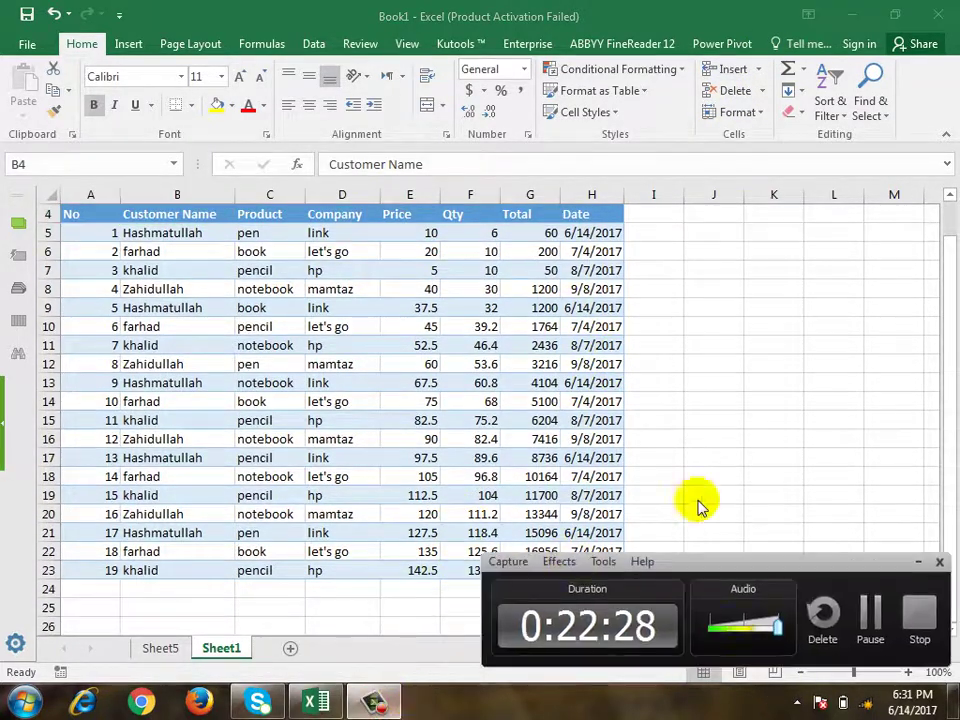